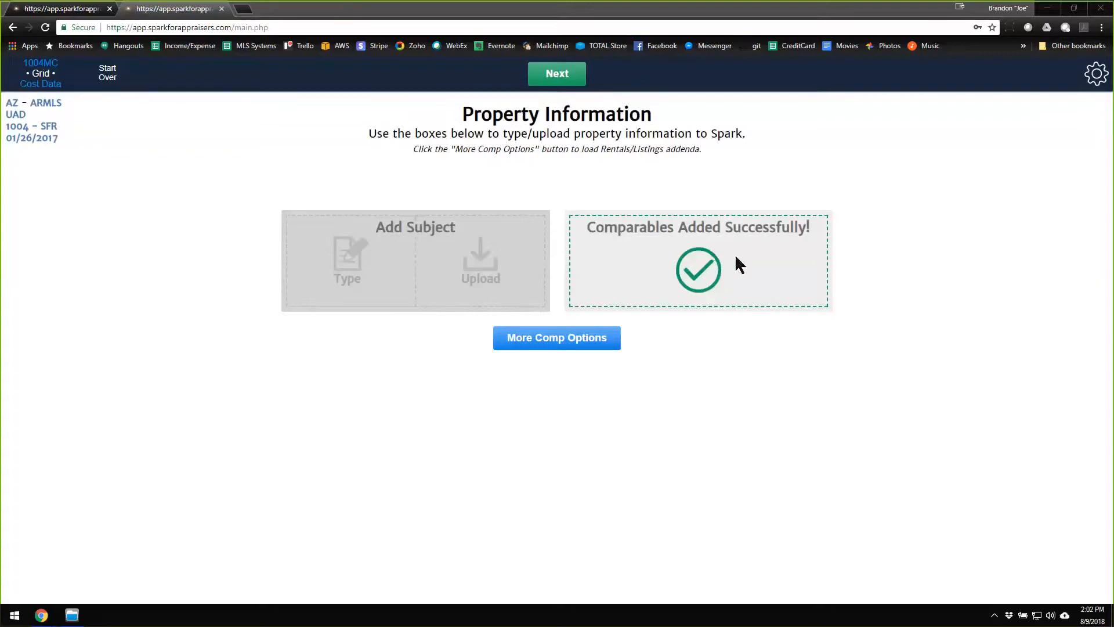
Proceed to the sales grid and make the Comp 10 property the subject.
left_click(559, 73)
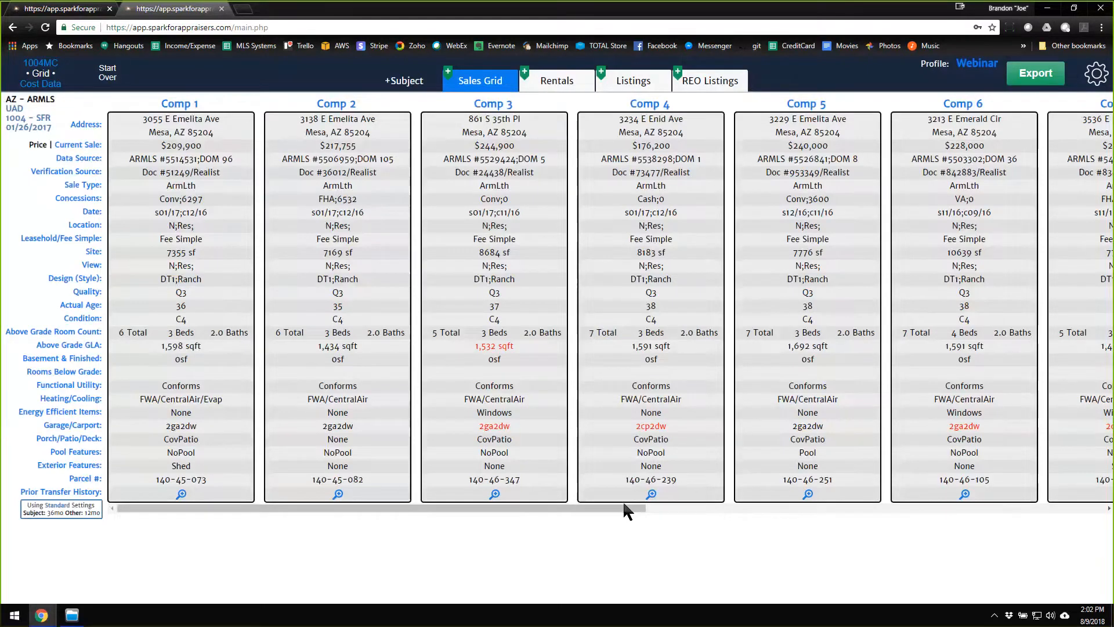
left_click_drag(618, 507, 550, 503)
left_click_drag(541, 509, 1010, 513)
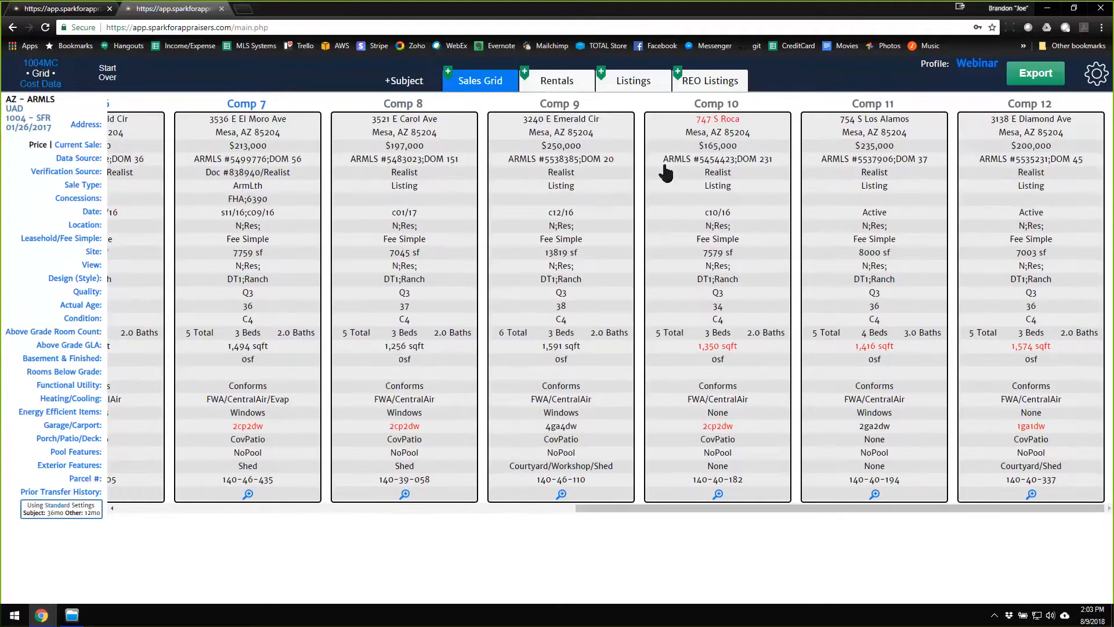
left_click_drag(699, 207, 409, 83)
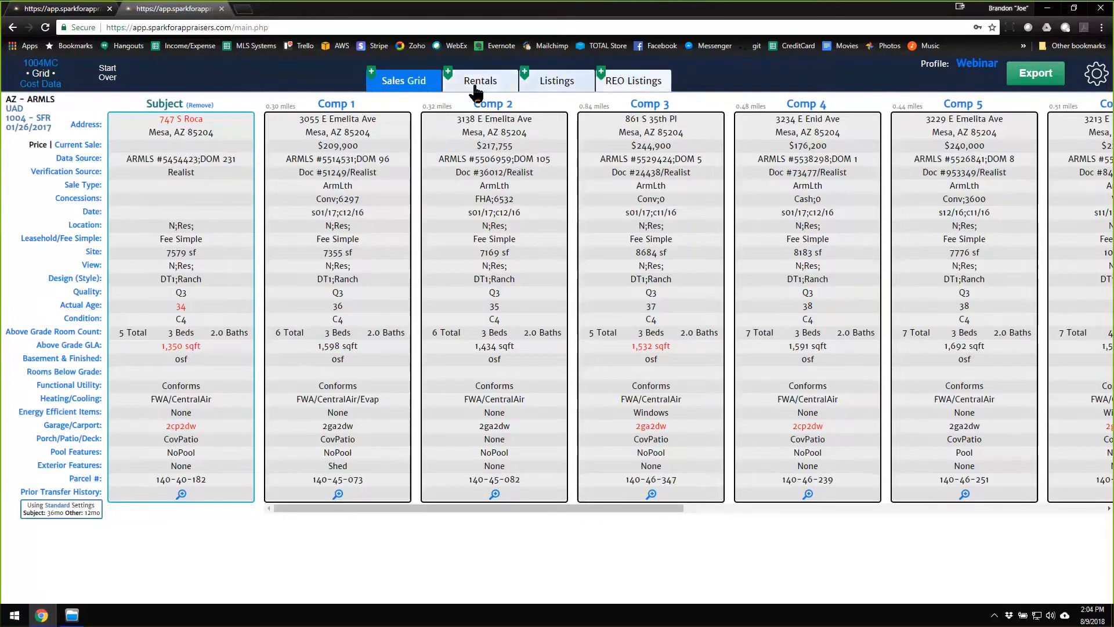
Check the options for adding more comparables to the sales grid, and close them without adding any.
left_click(372, 75)
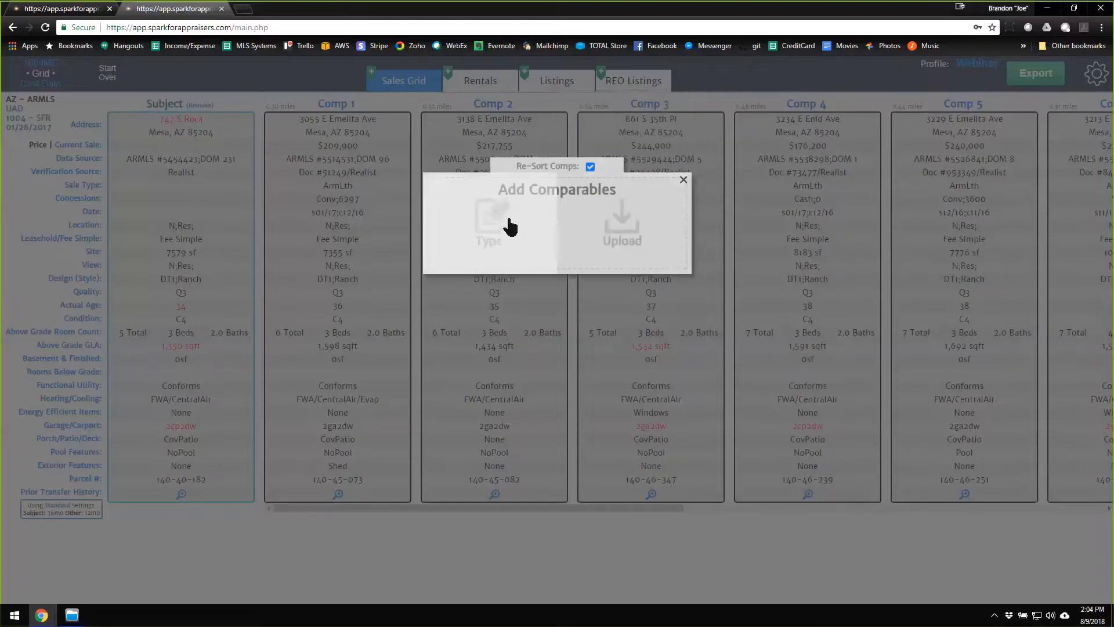
left_click(684, 180)
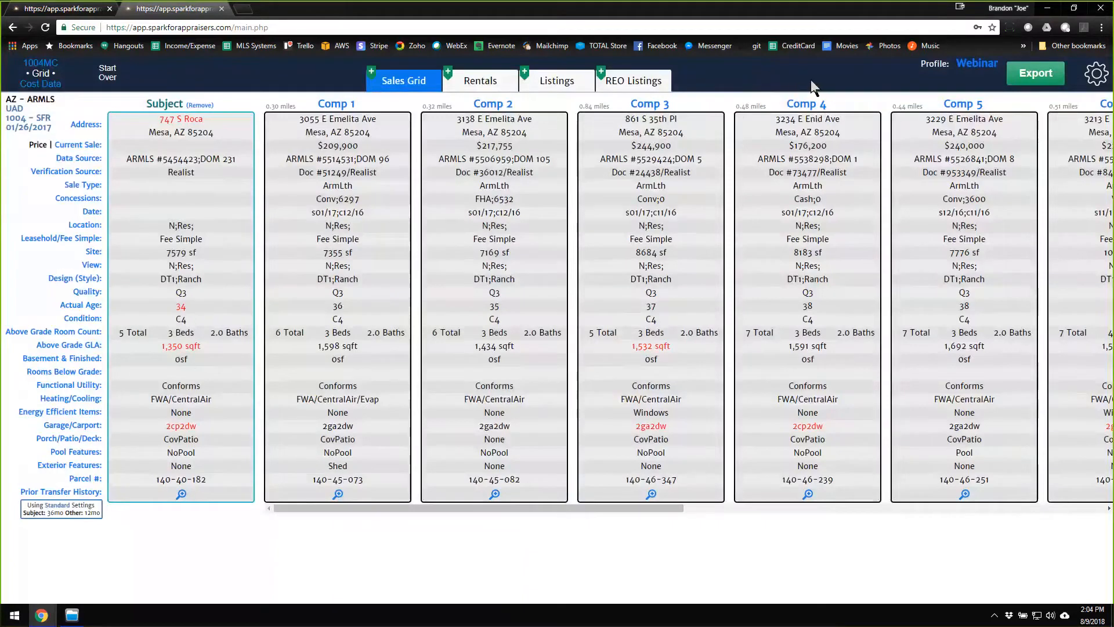
Open the General Grid Settings and examine the comp sort criteria and the abbreviation for "Unknown".
left_click(1097, 77)
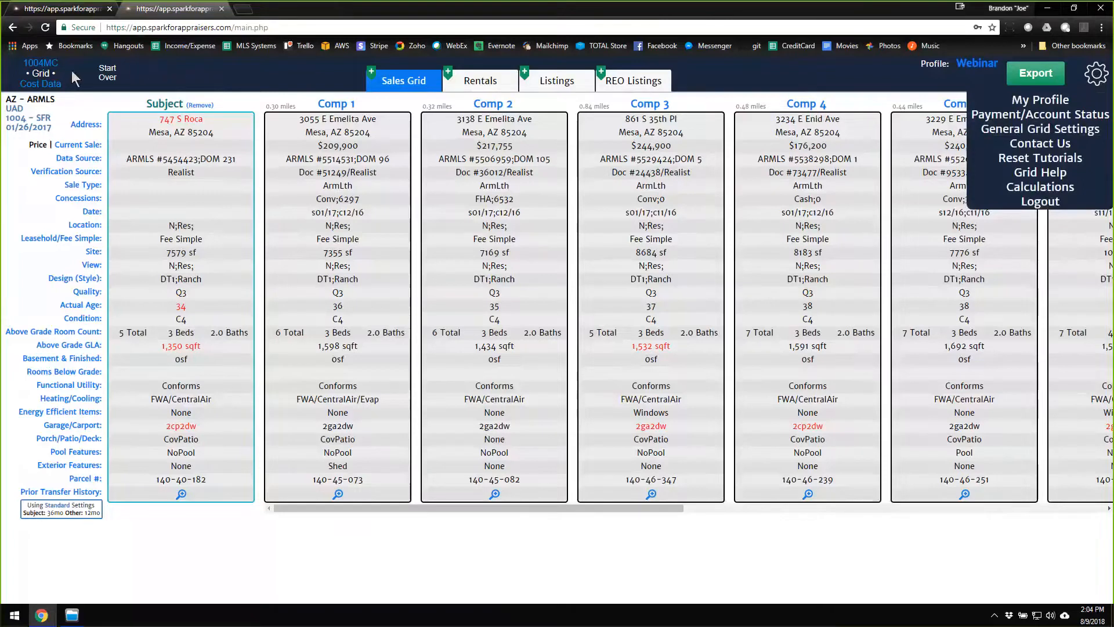
left_click(1098, 79)
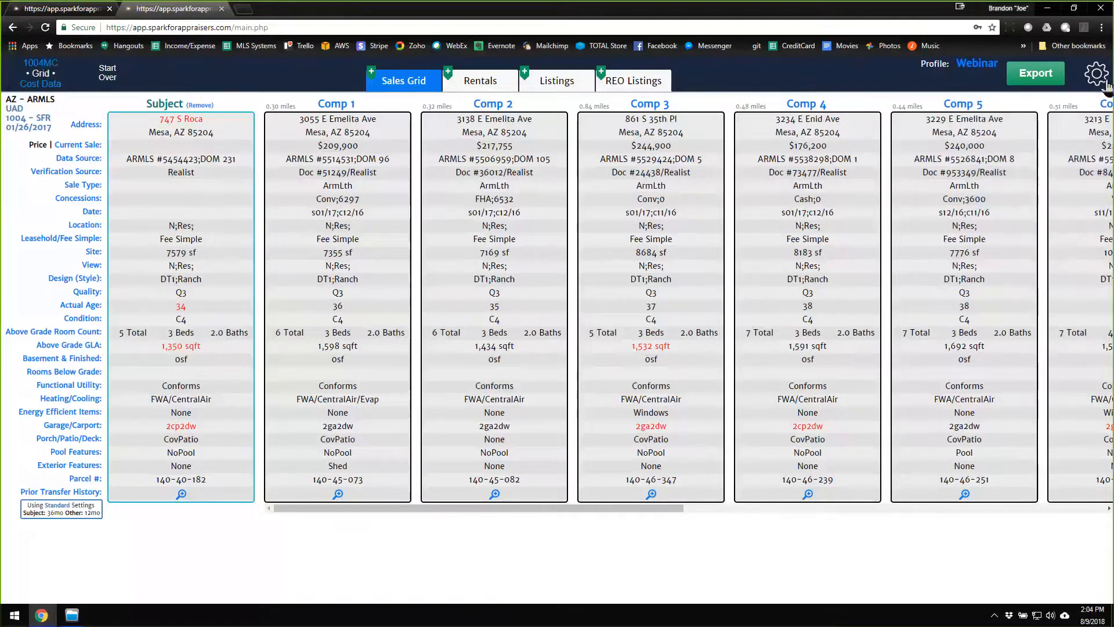
mouse_move(1099, 83)
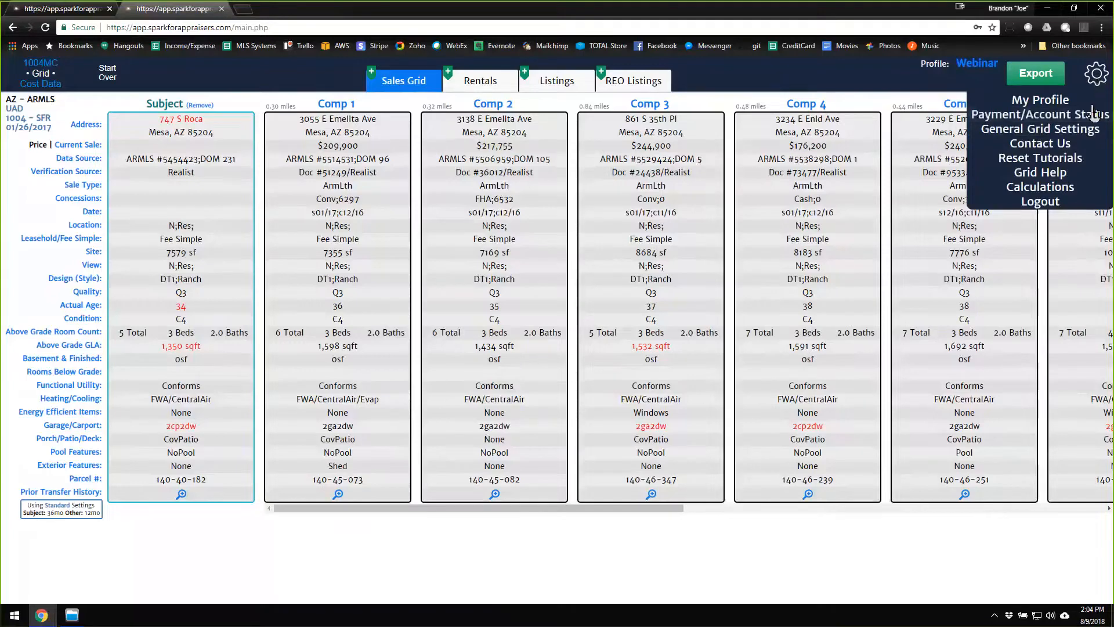
left_click(1051, 135)
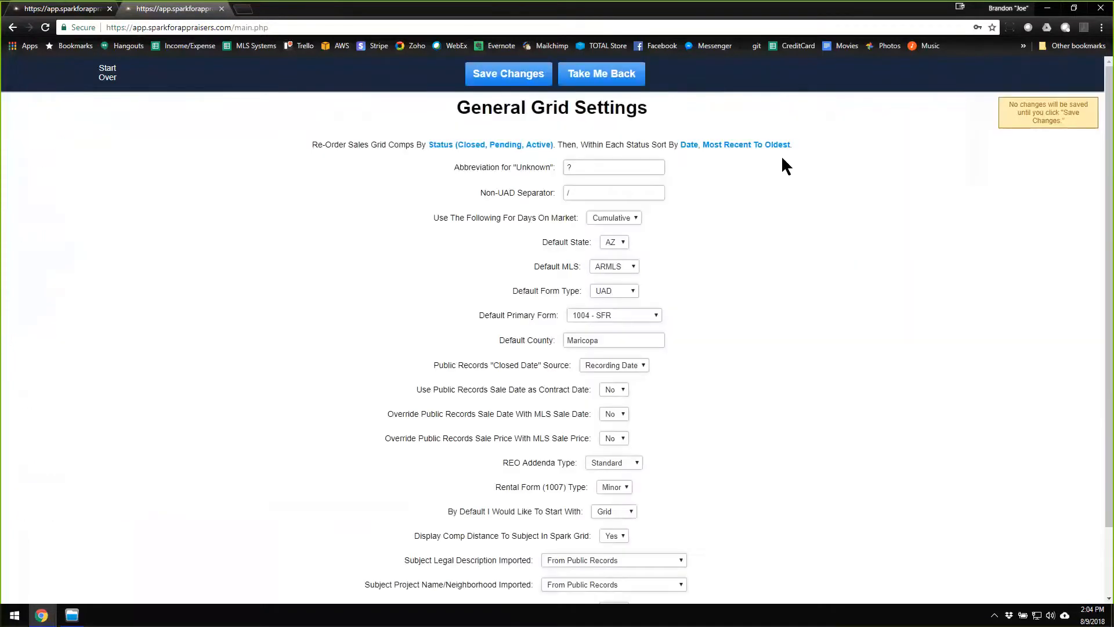
left_click_drag(312, 144, 806, 148)
left_click(814, 156)
left_click(690, 148)
left_click(698, 147)
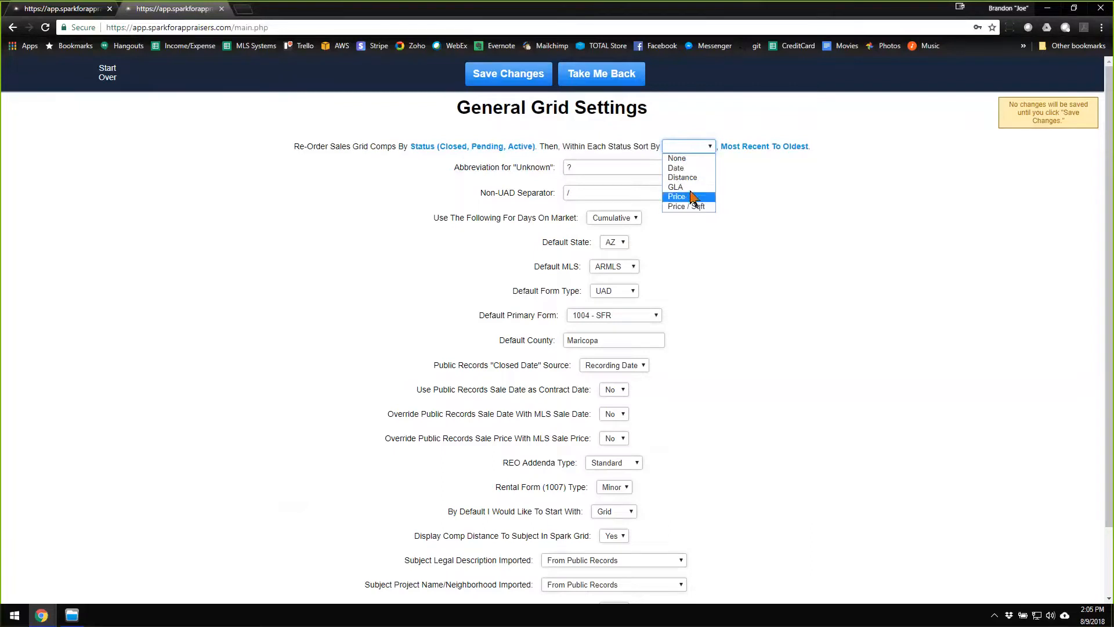
left_click(745, 123)
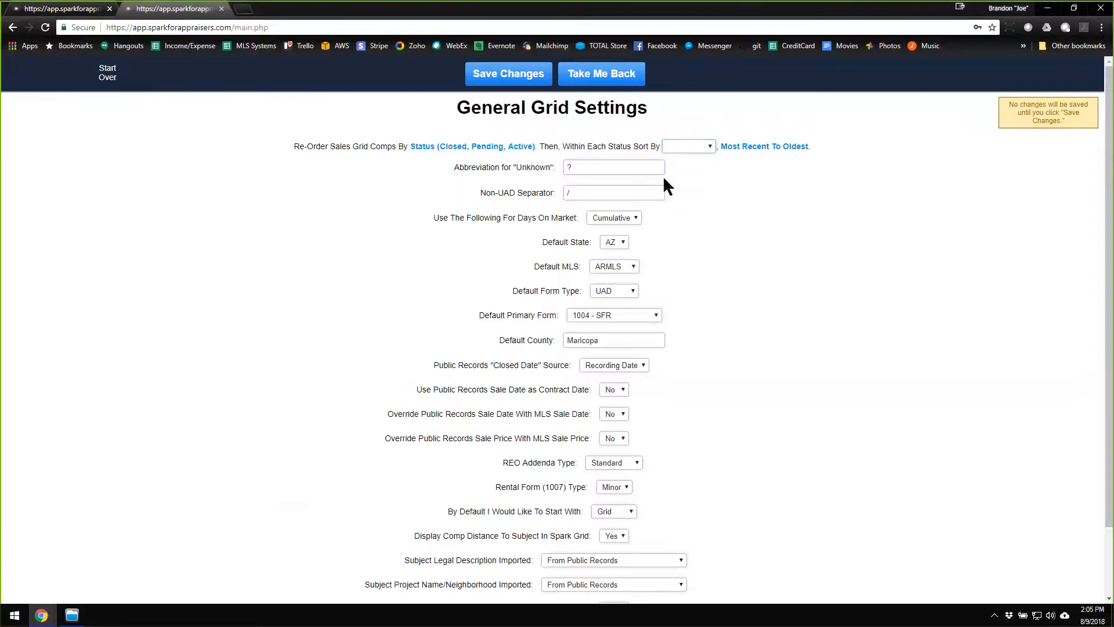
left_click(613, 169)
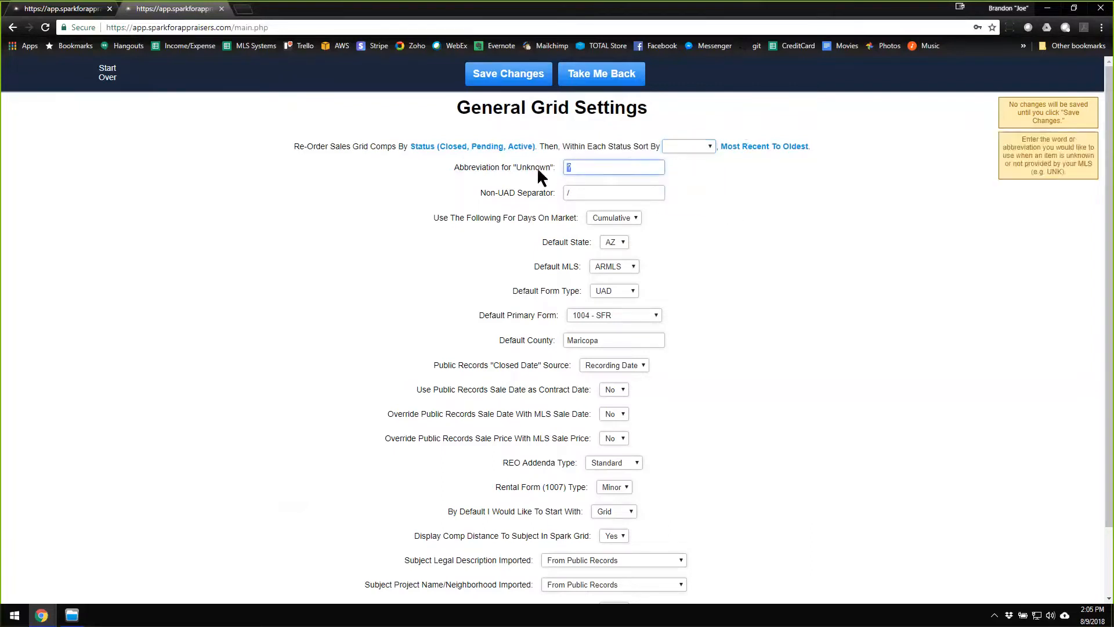
left_click(598, 171)
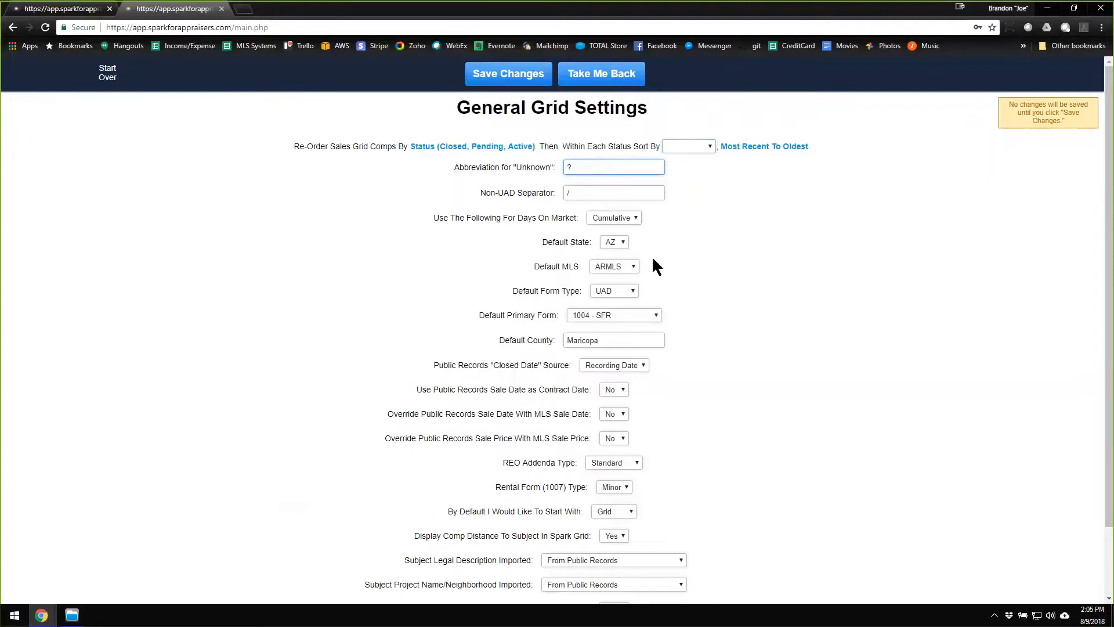
Examine the source options for the public records "Closed Date" and return to the sales grid.
mouse_move(622, 243)
mouse_move(629, 296)
left_click(631, 365)
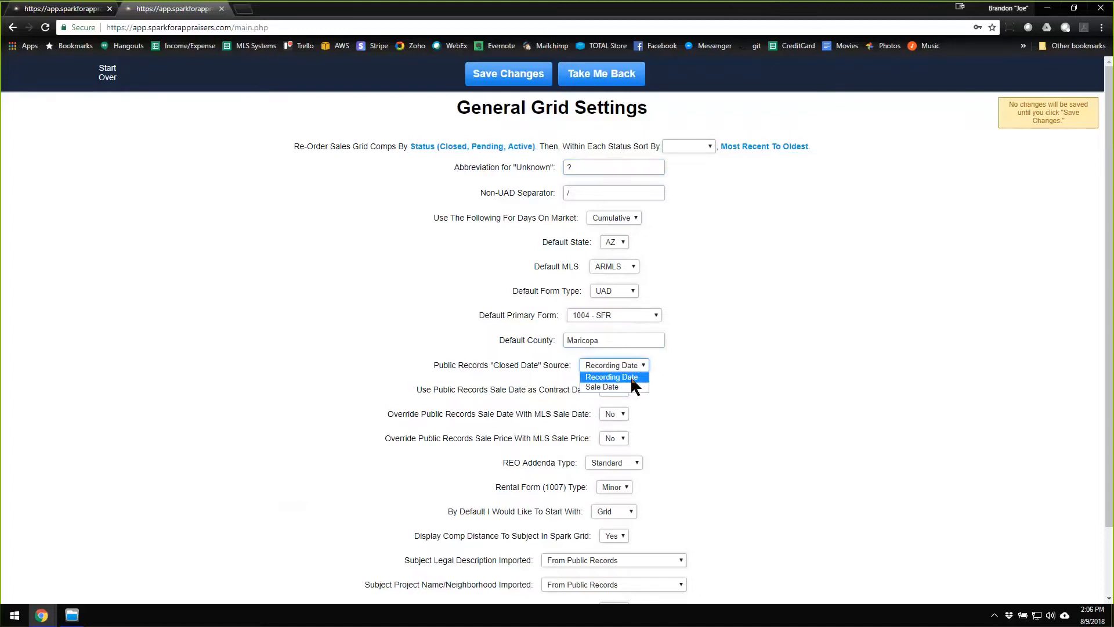
left_click(704, 370)
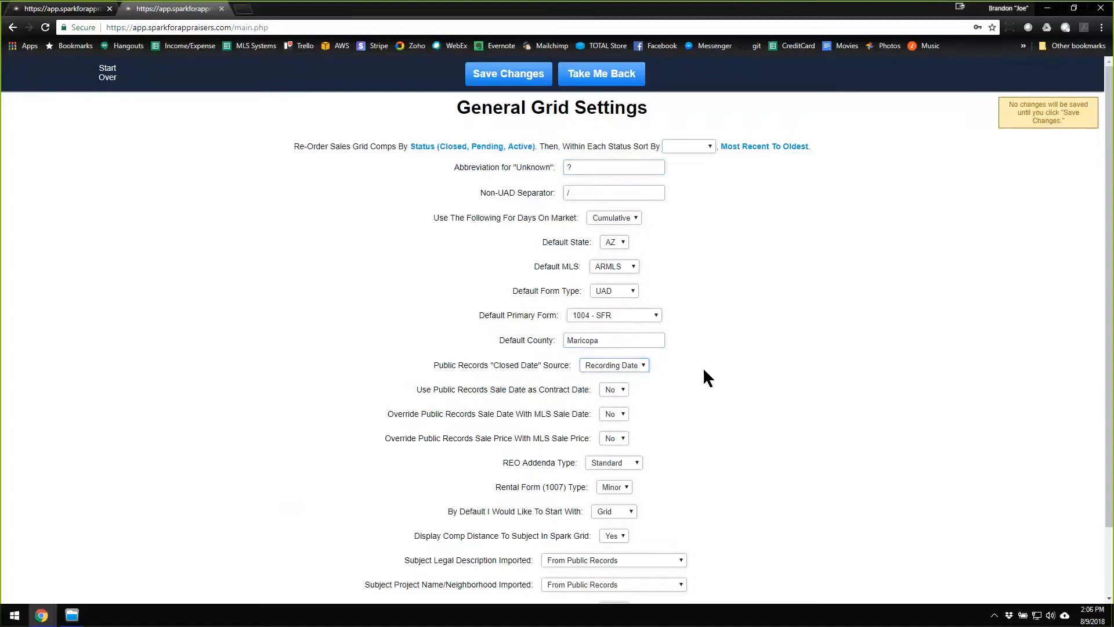
left_click(641, 366)
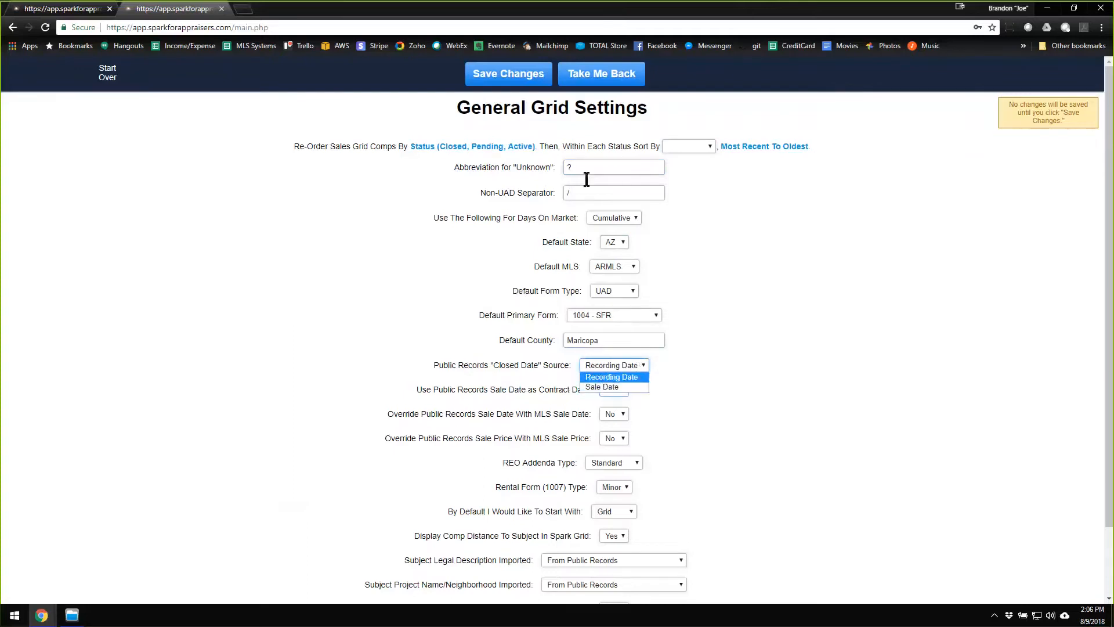
left_click_drag(440, 364, 533, 366)
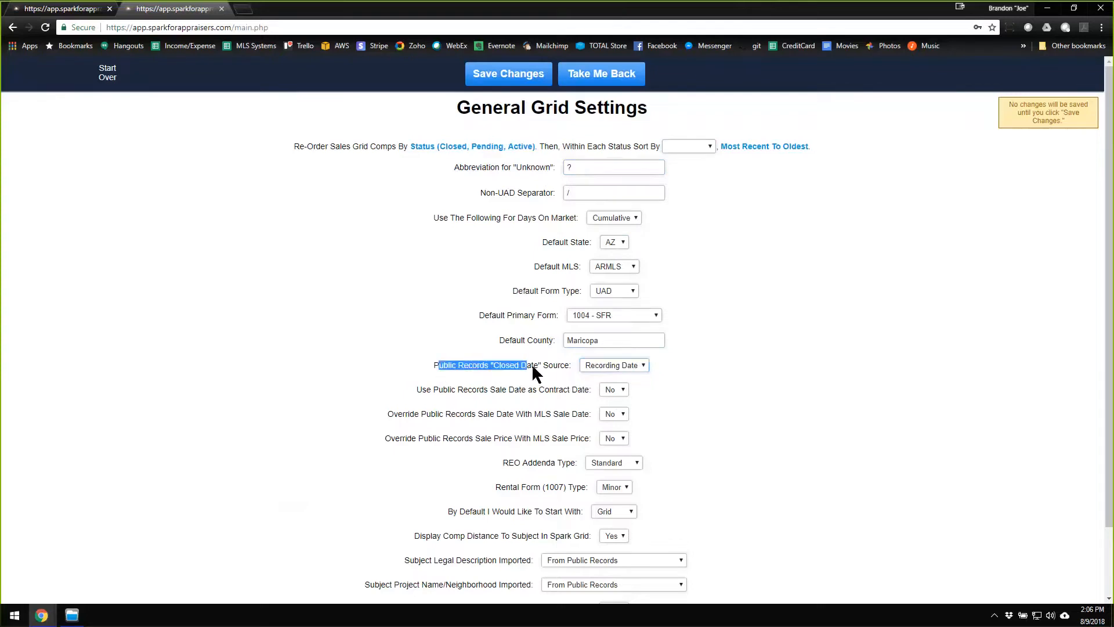
left_click(546, 370)
left_click(642, 365)
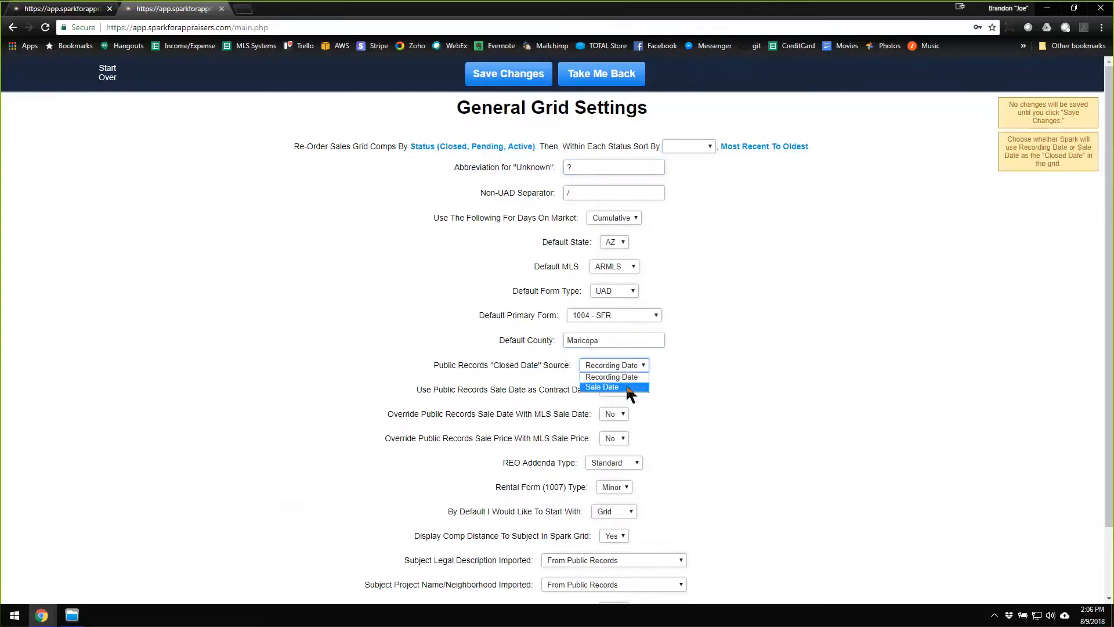
left_click(729, 375)
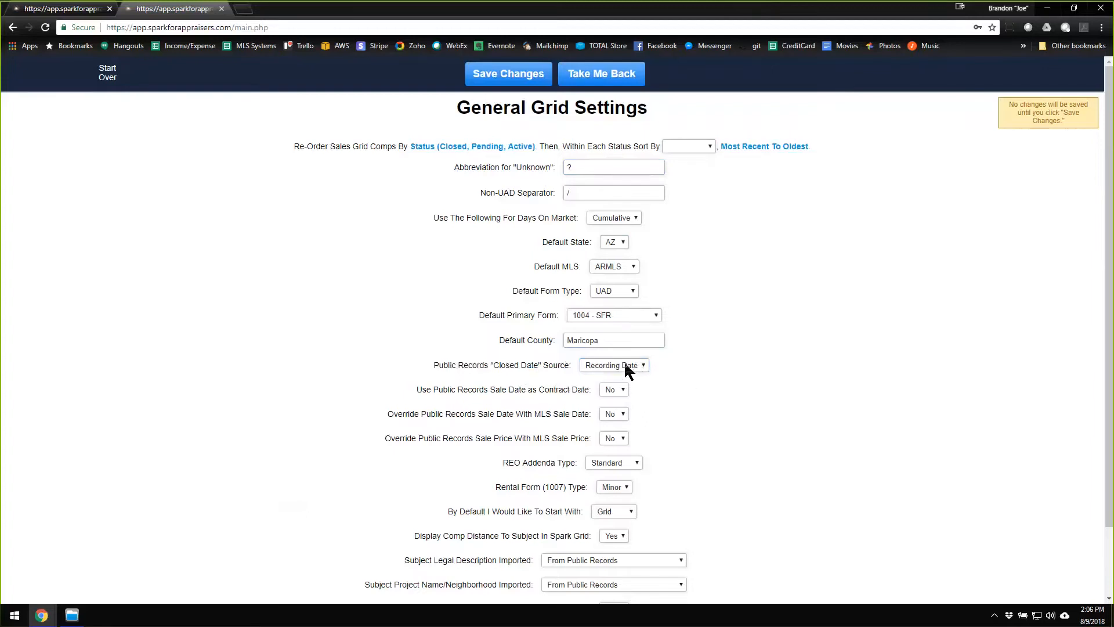
mouse_move(635, 363)
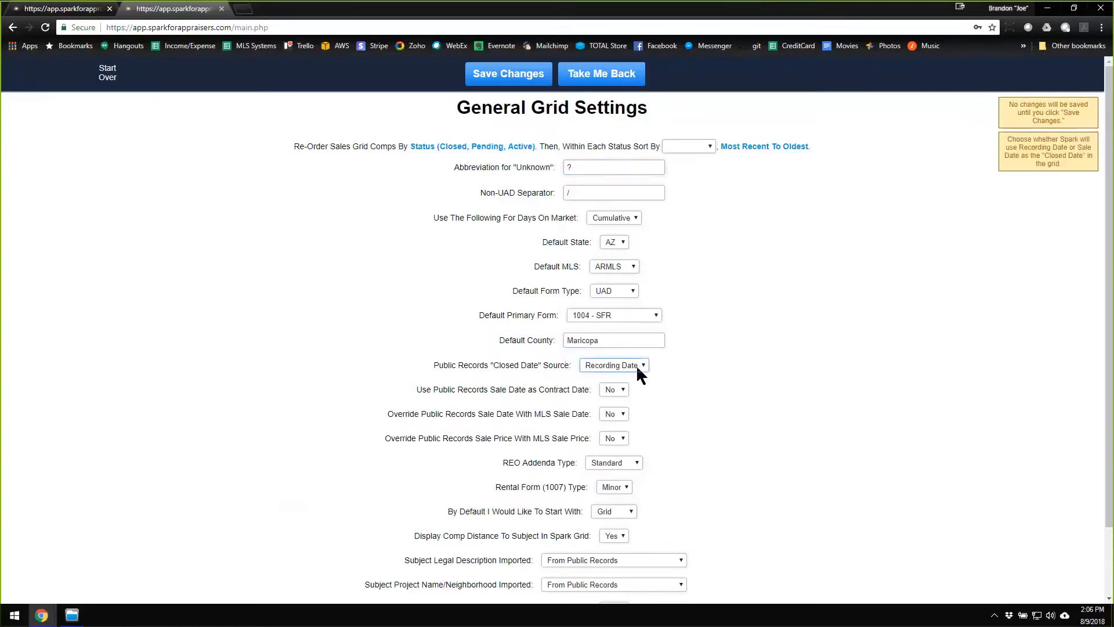
left_click(635, 364)
left_click(677, 356)
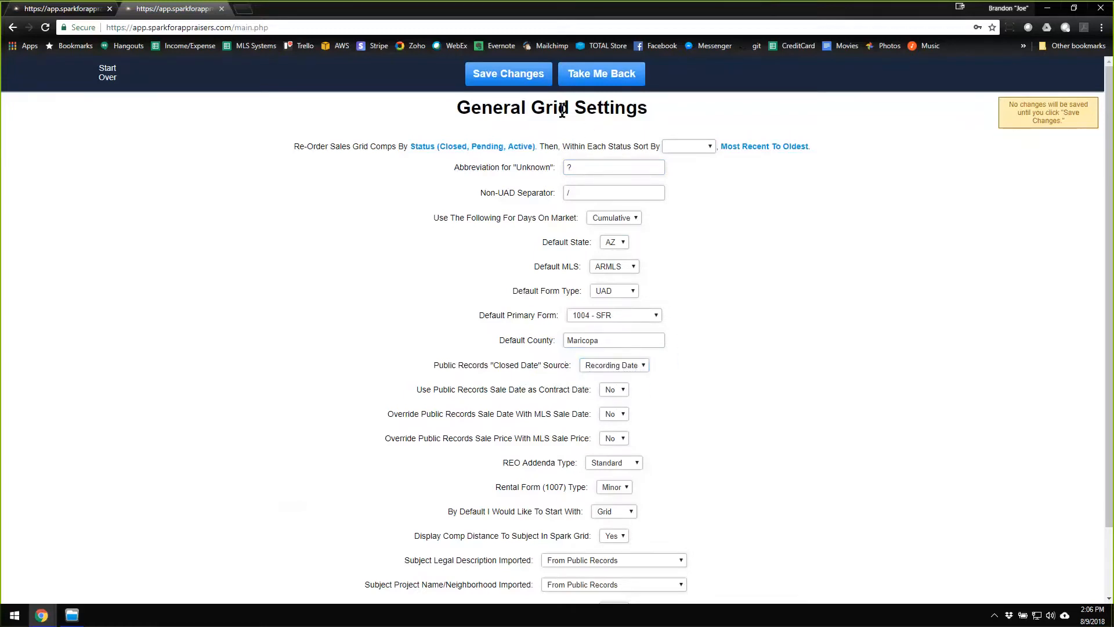
left_click(525, 77)
left_click(596, 81)
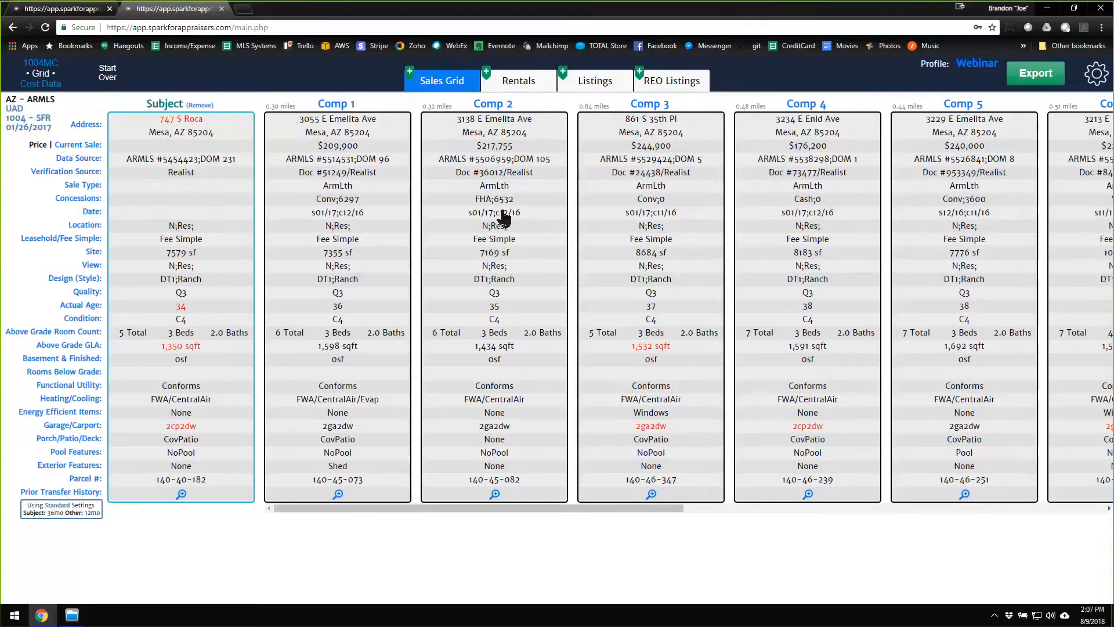
Switch the grid's profile to Standard.
left_click_drag(921, 64, 946, 73)
left_click(983, 65)
left_click(982, 62)
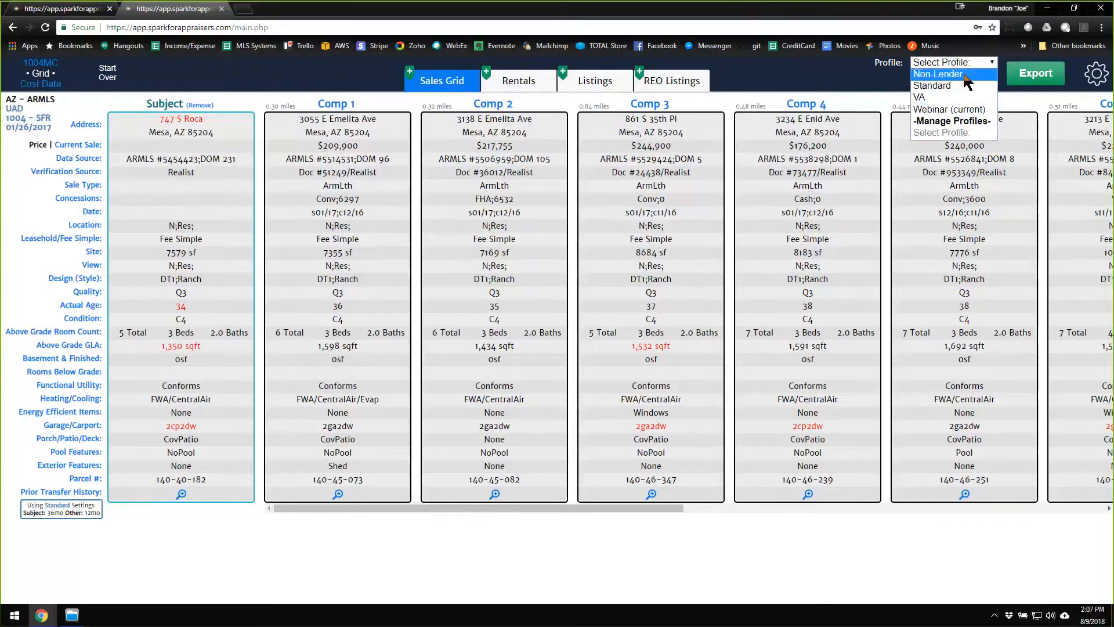
left_click(933, 87)
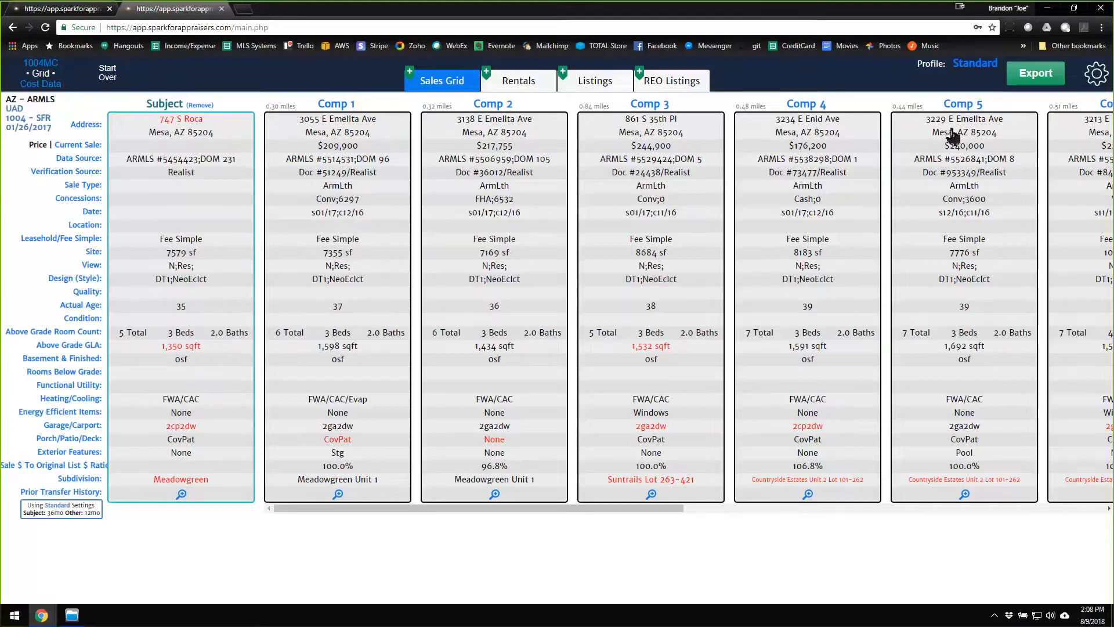
Switch the grid's profile back to Webinar.
left_click(980, 64)
left_click(978, 63)
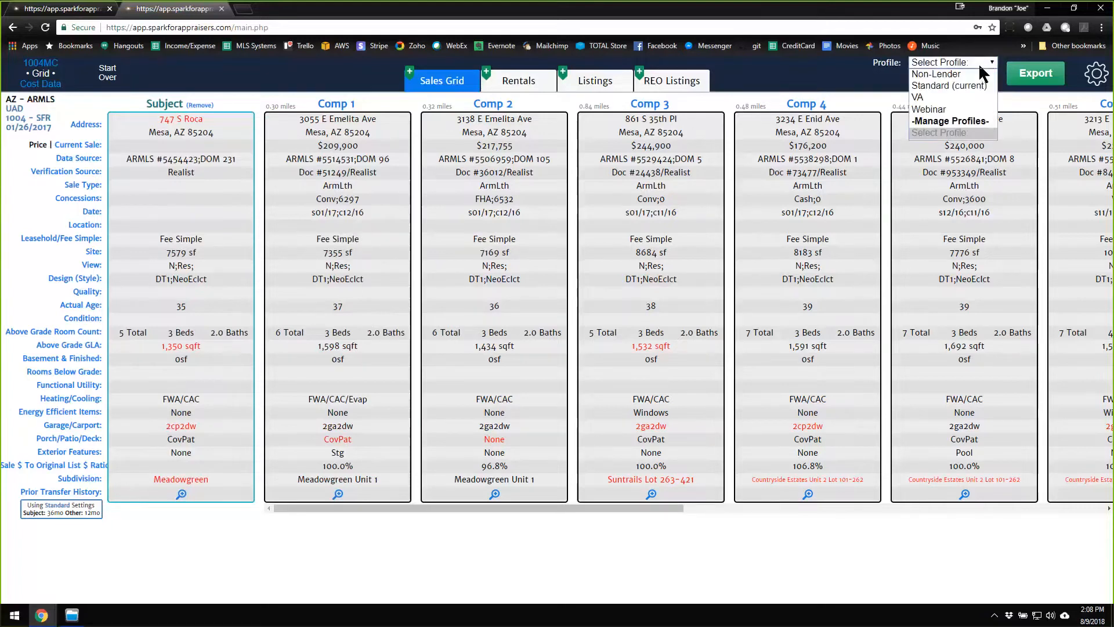
left_click(939, 109)
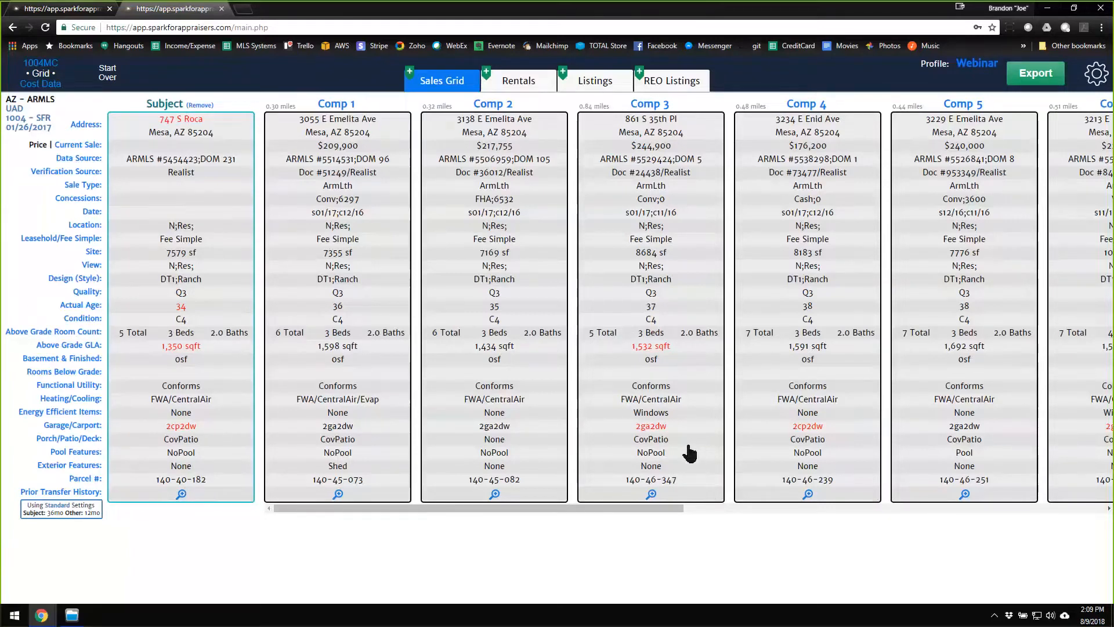
Compare the MLS and public records values for Comp 3's garage/carport, and close the comparison.
left_click(627, 432)
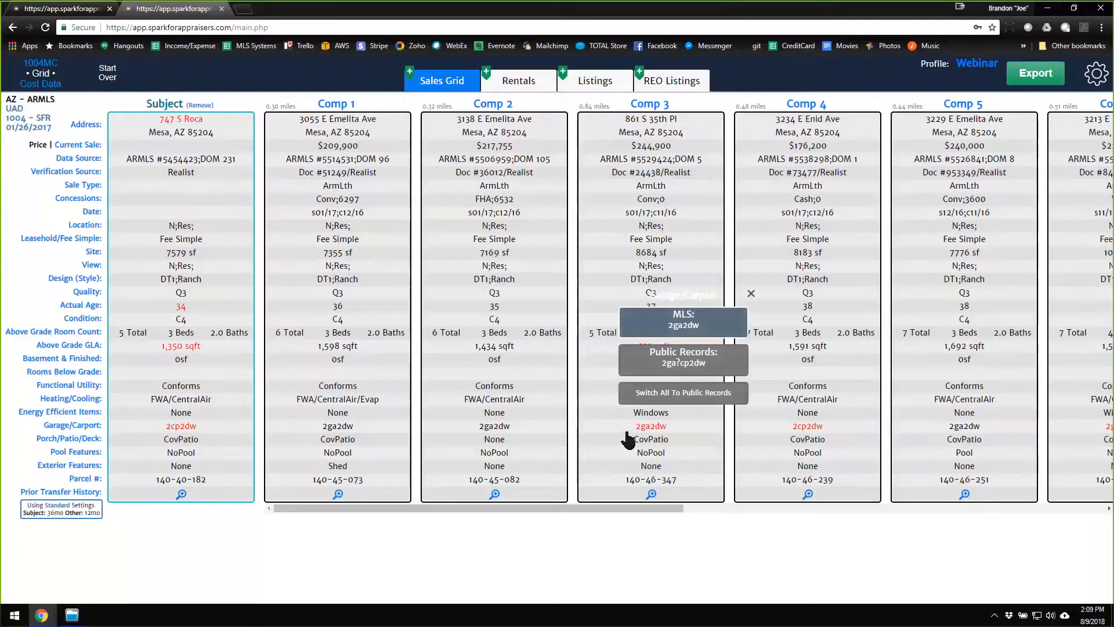
left_click(126, 291)
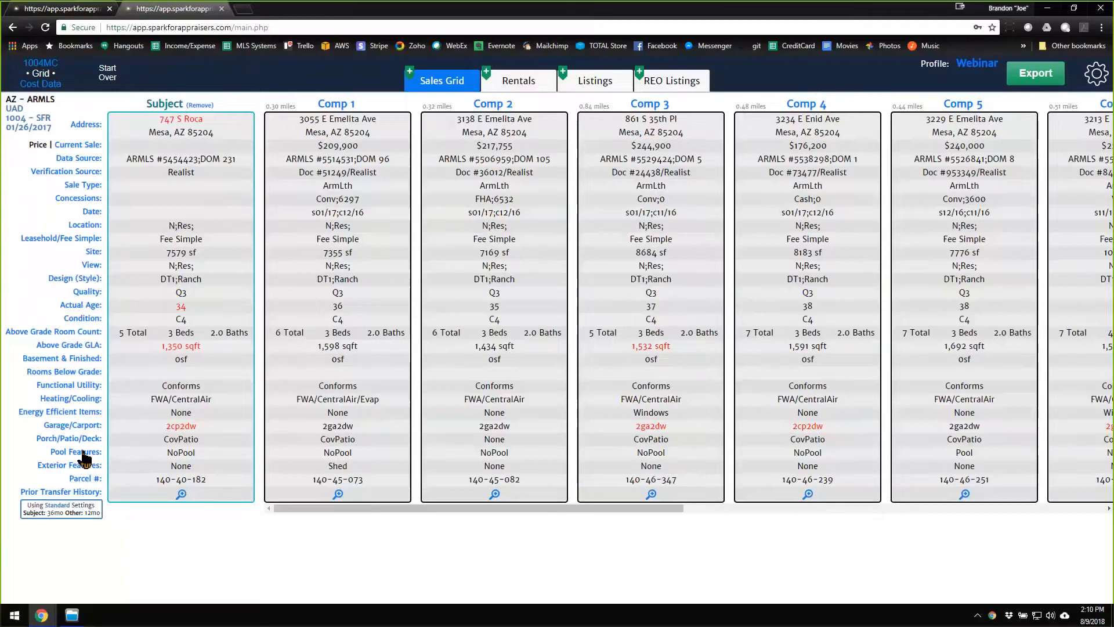
Open the Actual Age settings, examine the date options for the base age calculation, and return to the grid.
left_click(85, 308)
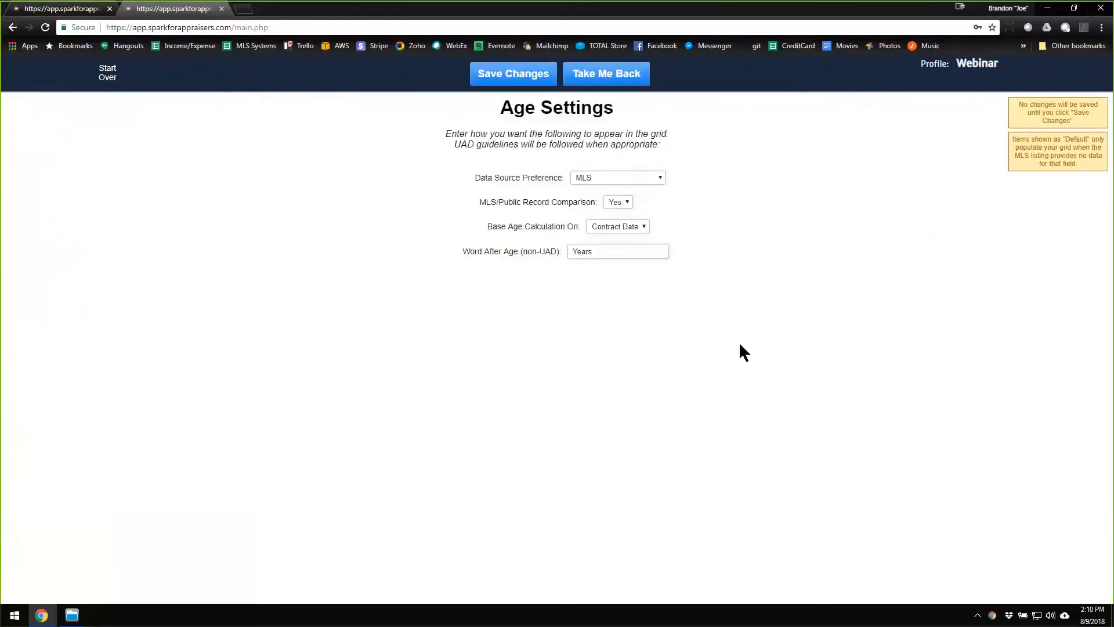
left_click(635, 227)
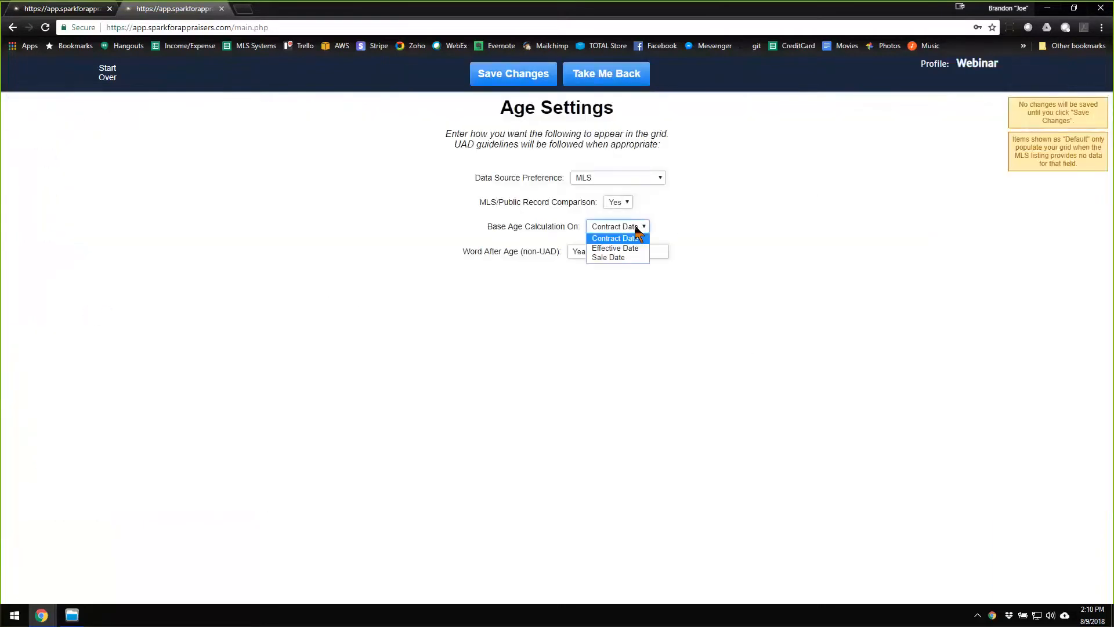
left_click(706, 217)
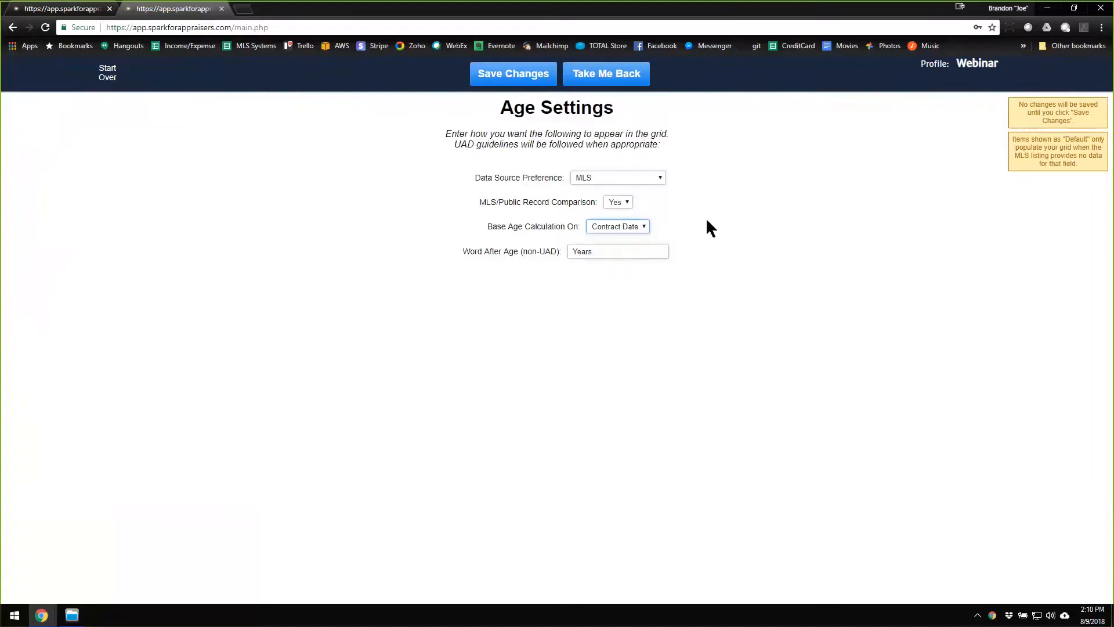
left_click_drag(493, 230, 543, 227)
left_click(548, 228)
left_click(646, 228)
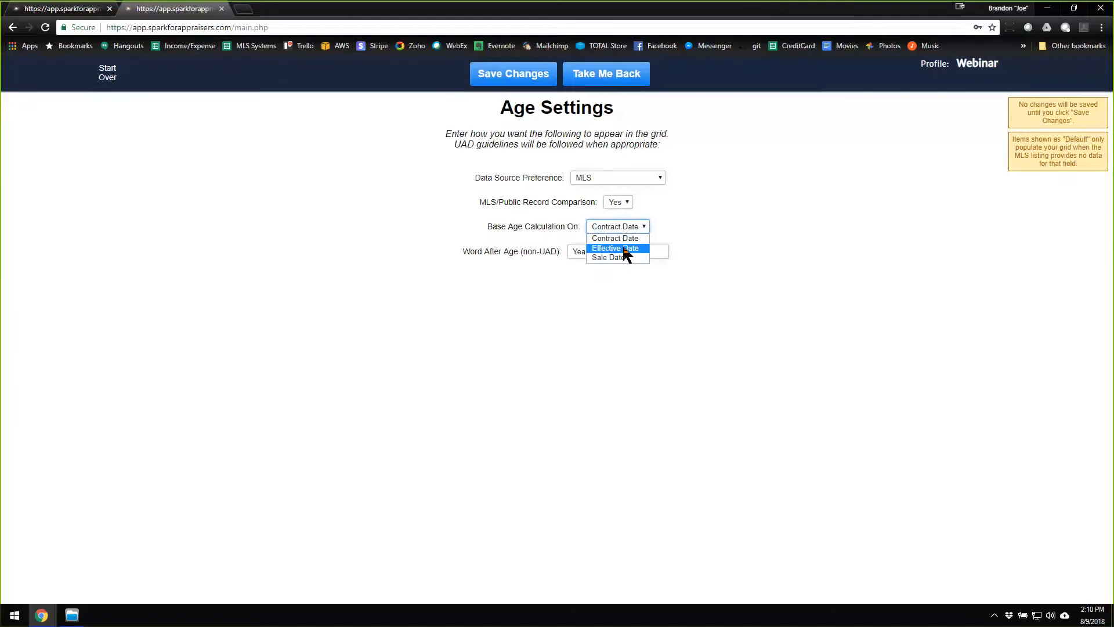
left_click(739, 213)
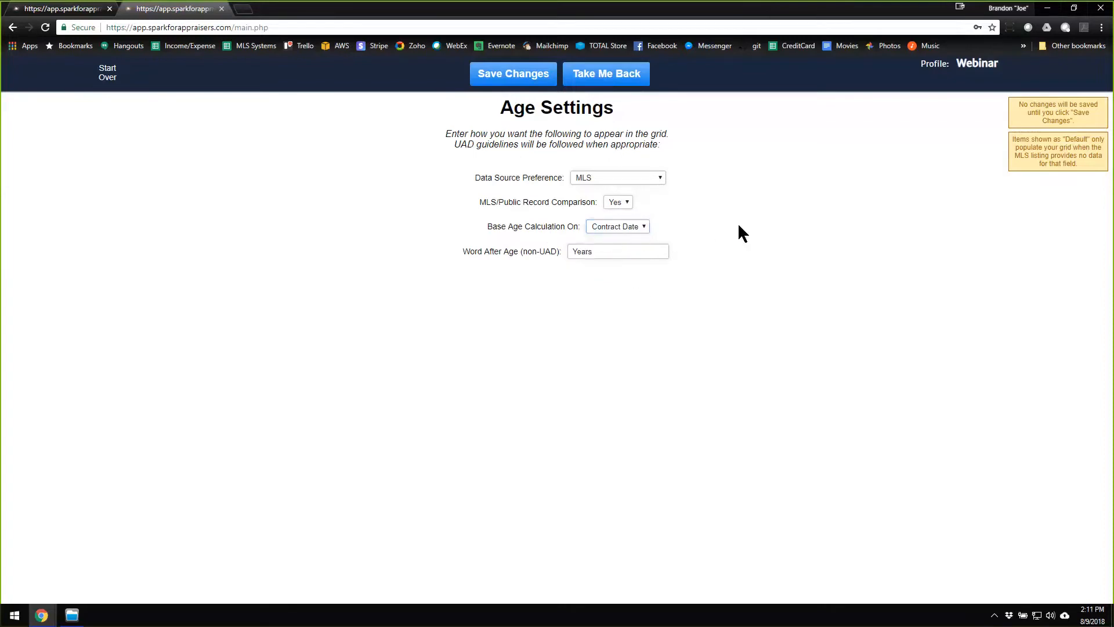
left_click(625, 80)
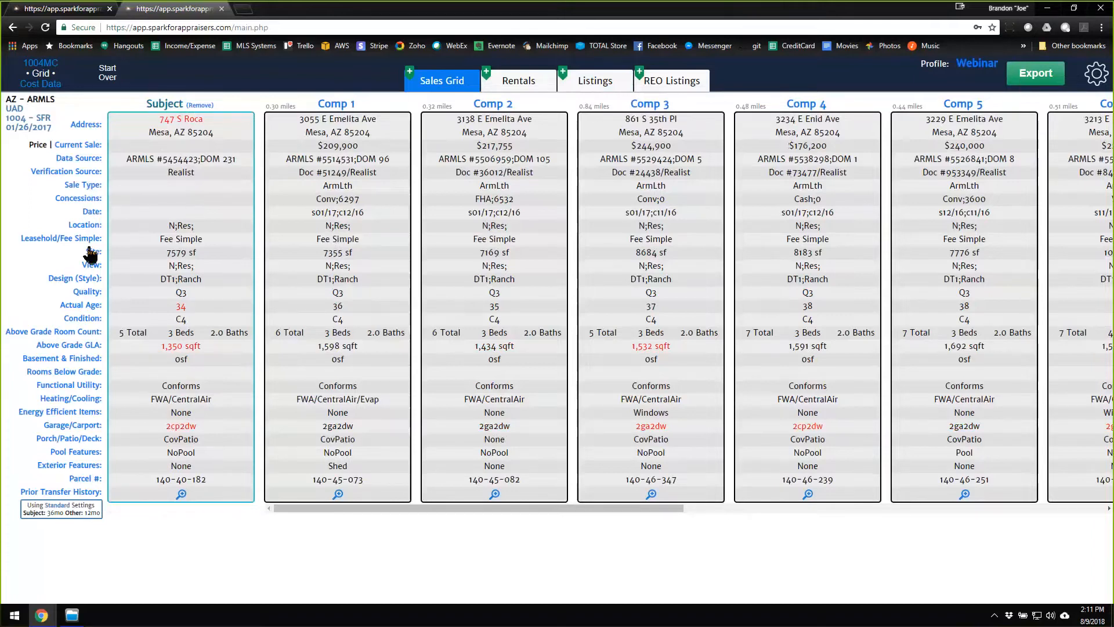
Combine the Pool Features field with "Fencing - From MLS", save the settings and return to the grid.
left_click(80, 454)
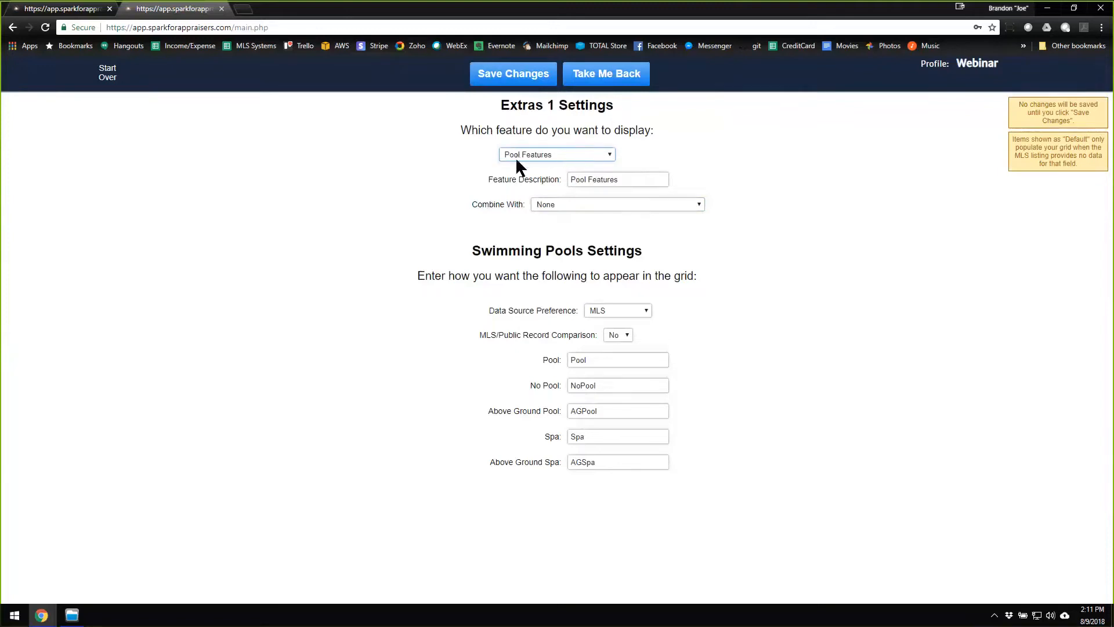
left_click(624, 206)
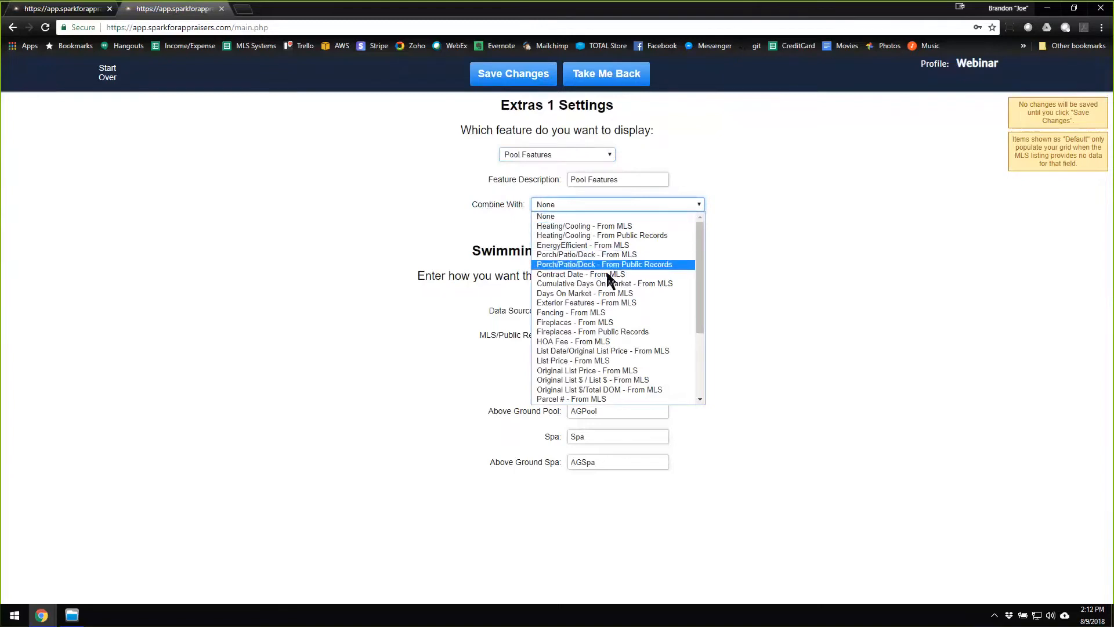
left_click(601, 314)
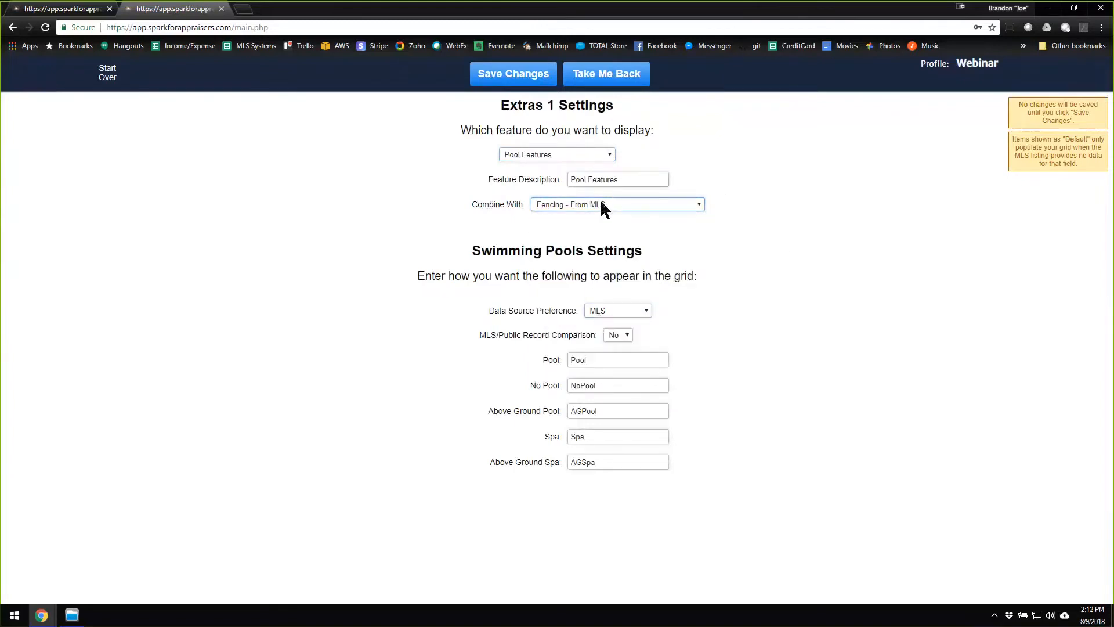
left_click(525, 80)
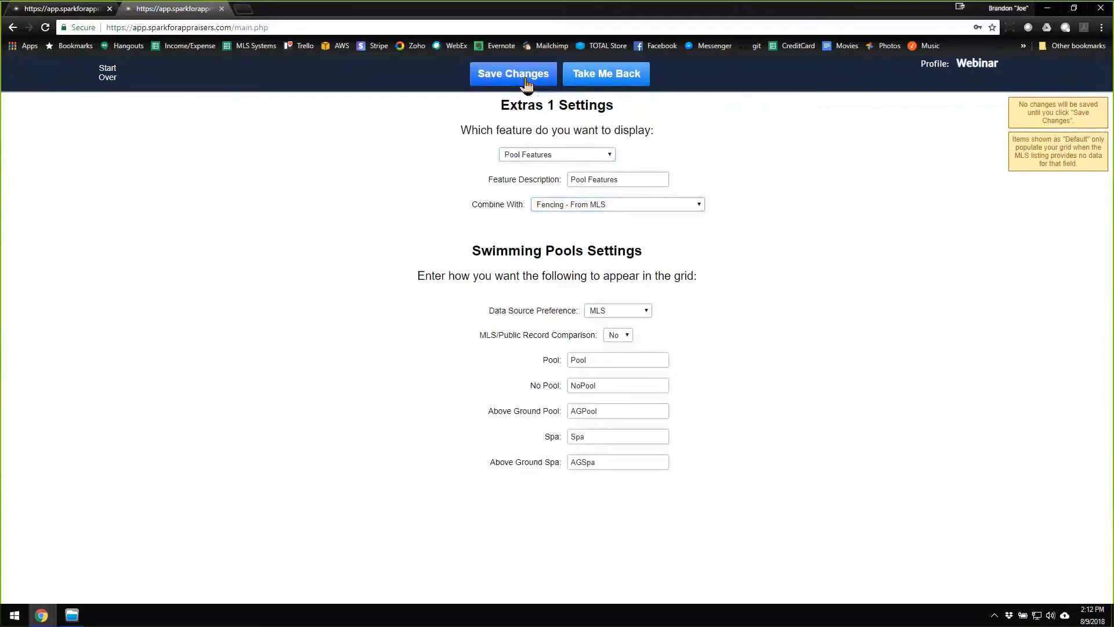
left_click(585, 83)
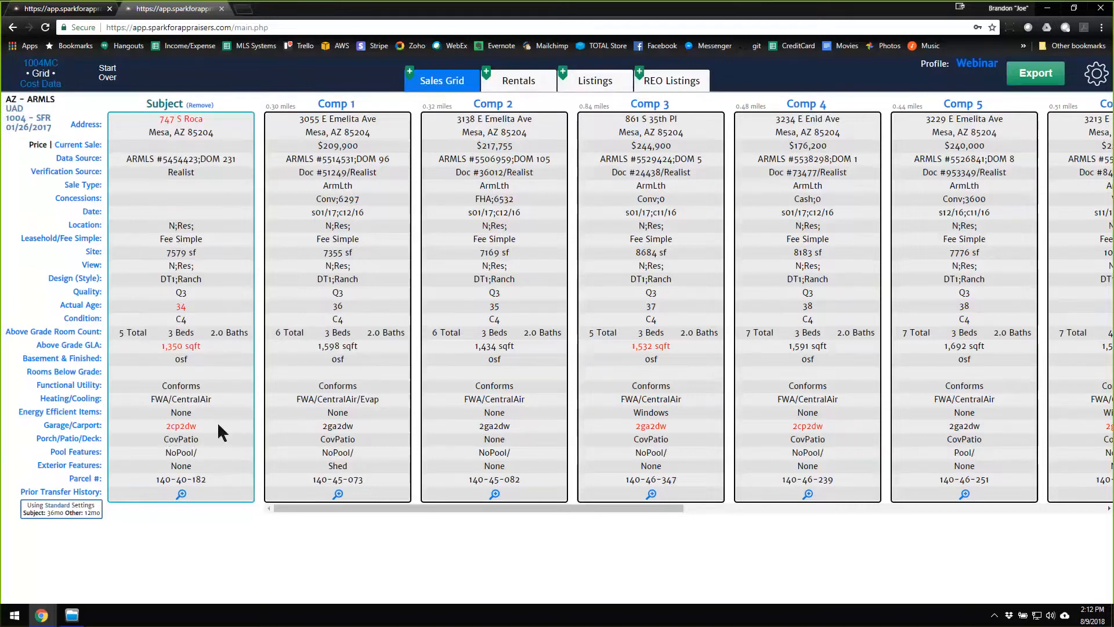
Try to set the Pool Features field's Combine With option to None, and return to the grid.
left_click(92, 453)
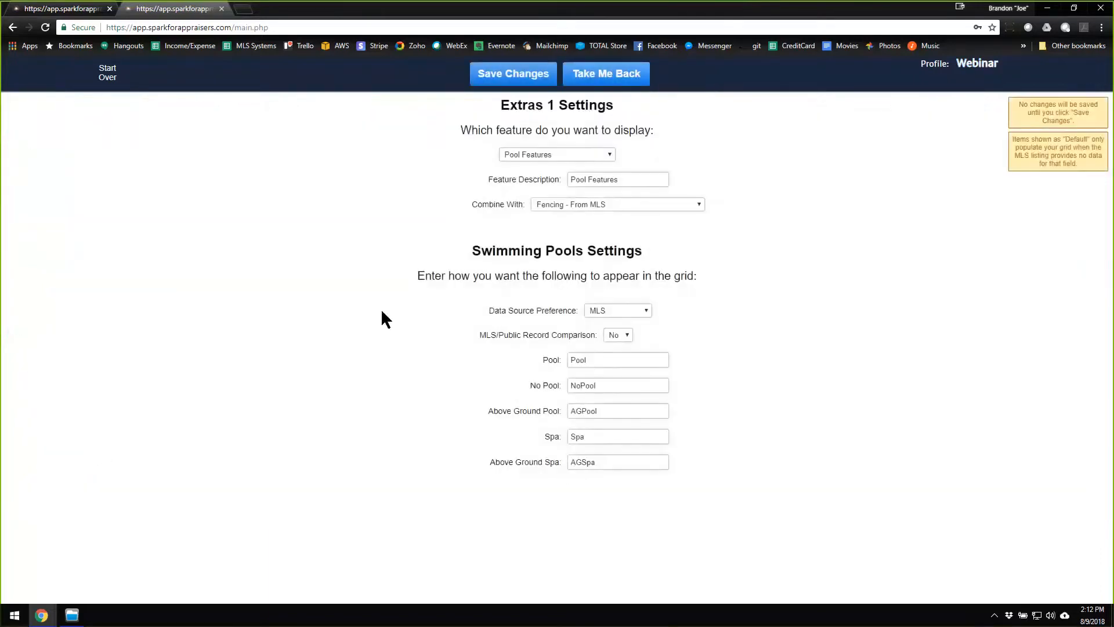
left_click(605, 203)
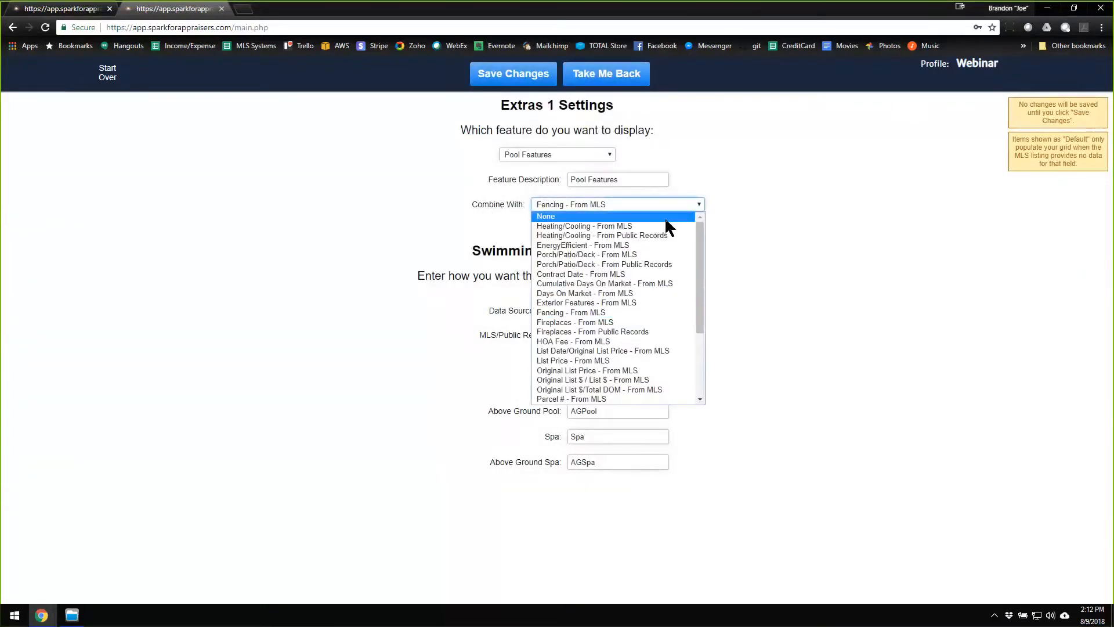
mouse_move(699, 232)
left_mouse_down()
mouse_move(699, 322)
mouse_move(700, 212)
left_mouse_up()
left_click(604, 216)
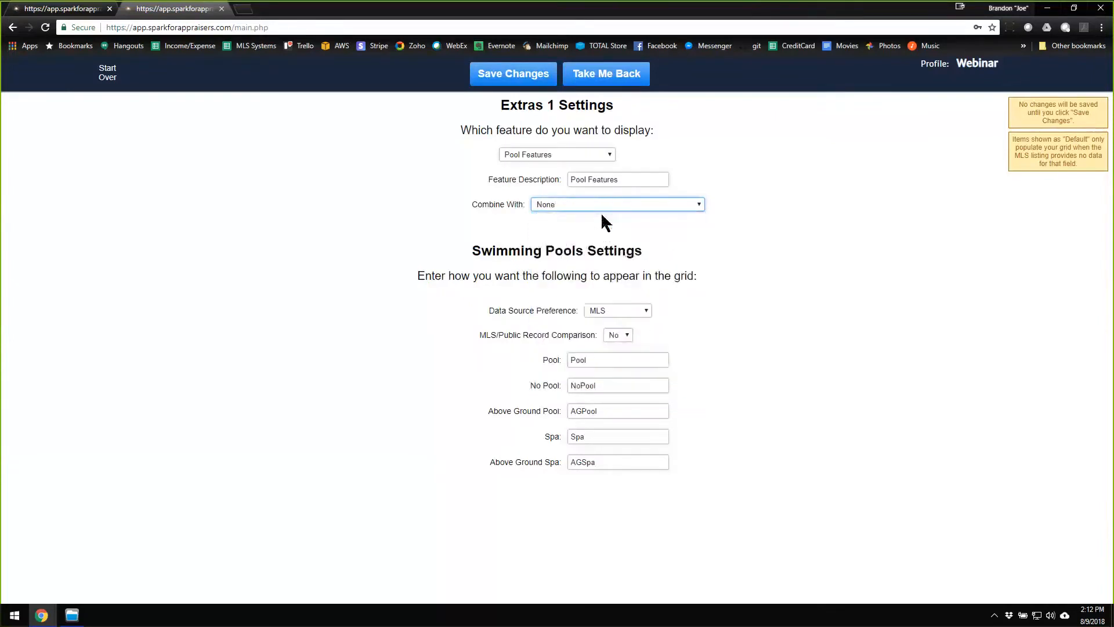
left_click(620, 73)
left_click(531, 156)
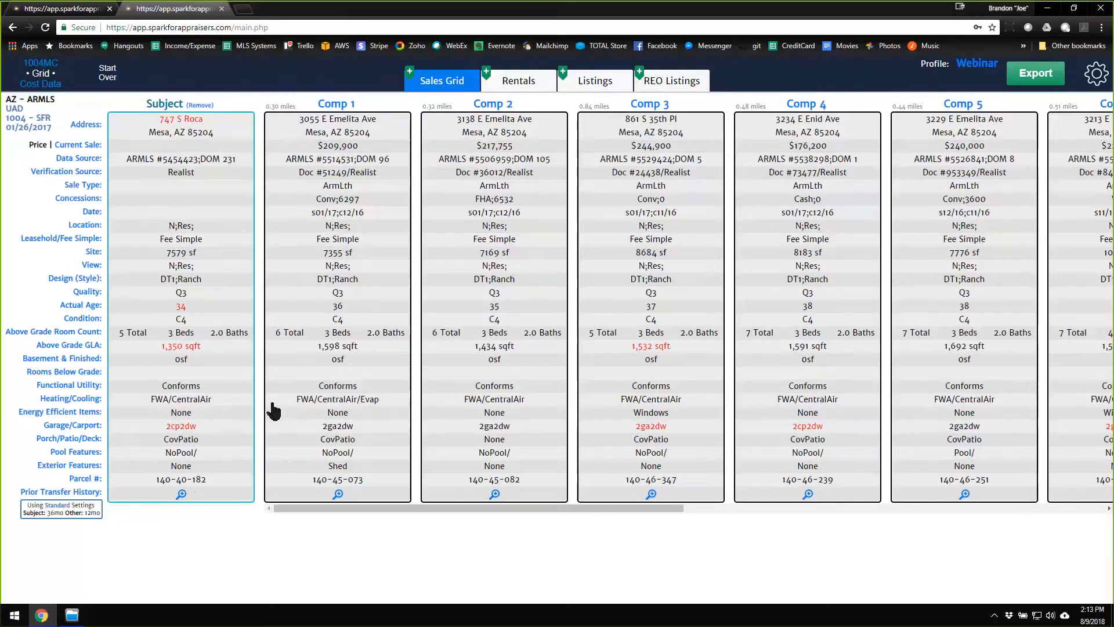
Override the MLS/public records value for Heating/Cooling with "Test/Test", save the settings and return to the grid.
left_click(77, 401)
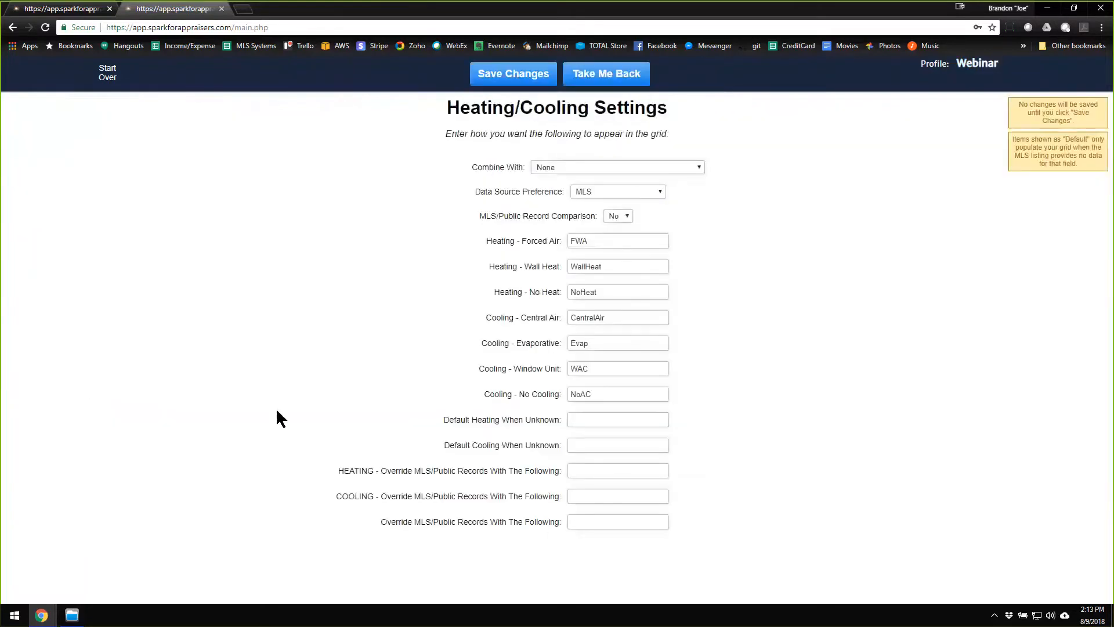
left_click(590, 521)
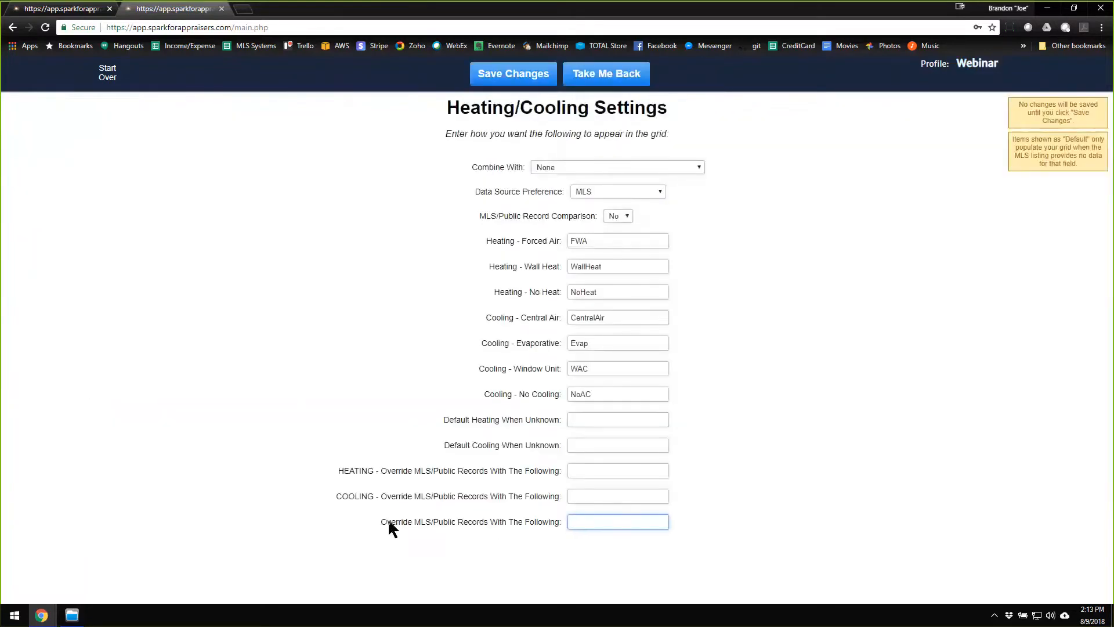
left_click_drag(388, 521, 511, 521)
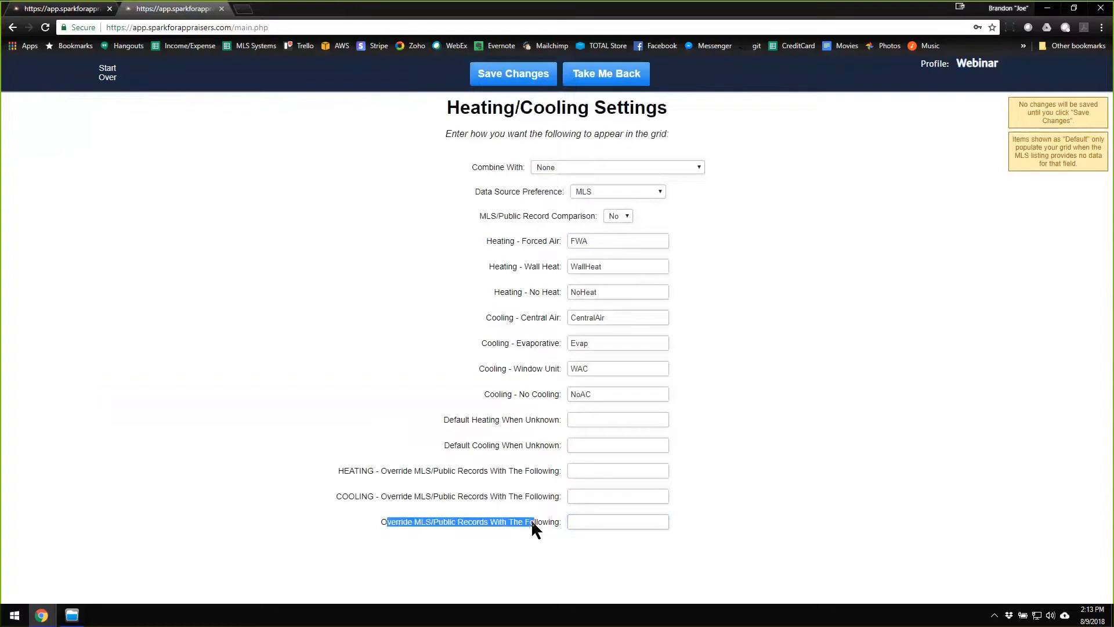
left_click(591, 521)
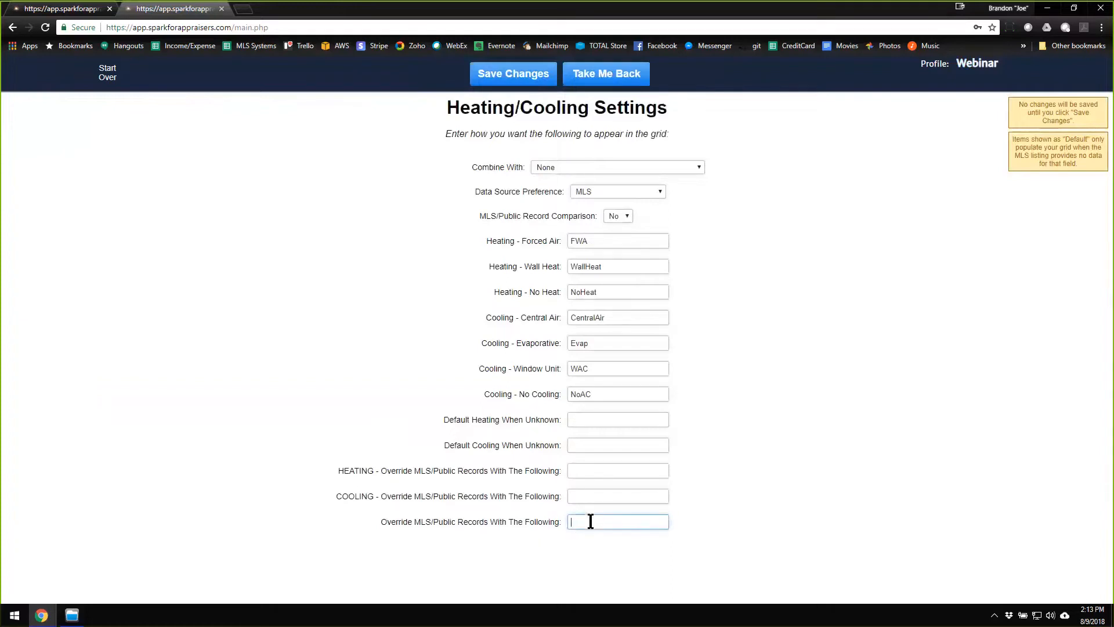
type("Test/Test")
left_click(488, 78)
left_click(624, 78)
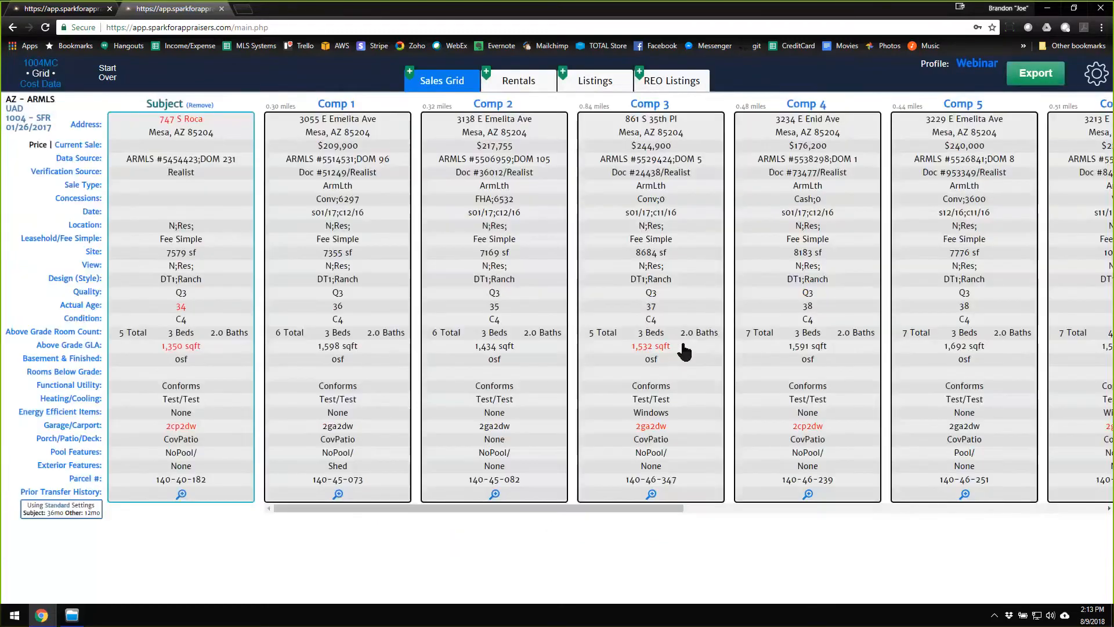
left_click(679, 347)
Clear the general Heating/Cooling override, enter "Test" as the cooling-only override, save and return to the grid.
left_click(86, 399)
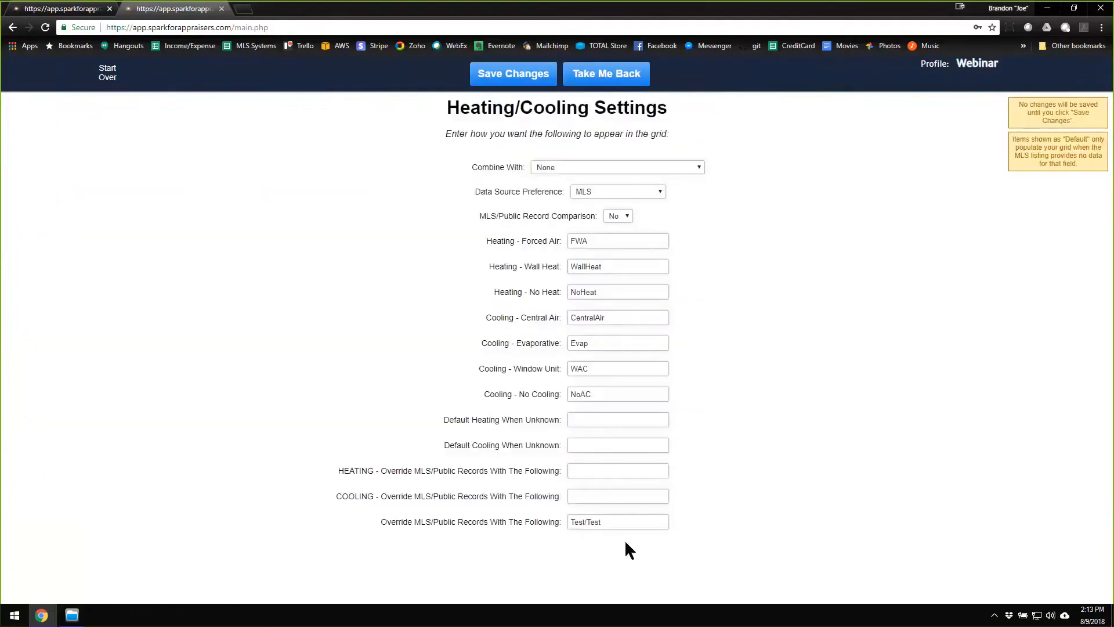
left_click_drag(634, 527, 500, 519)
key("BackSpace")
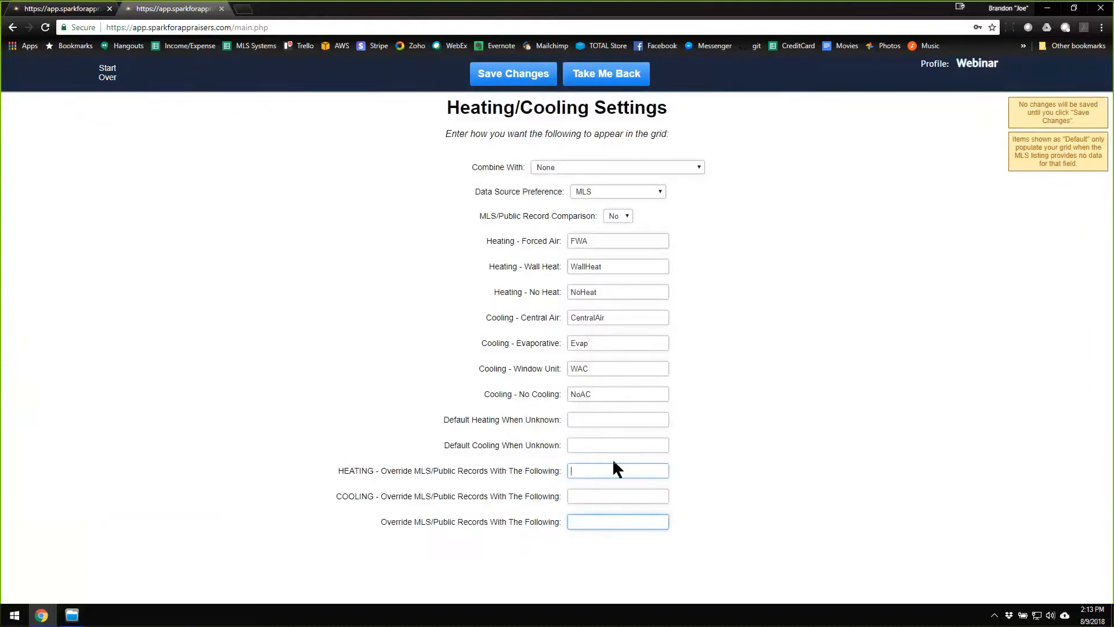
left_click(599, 498)
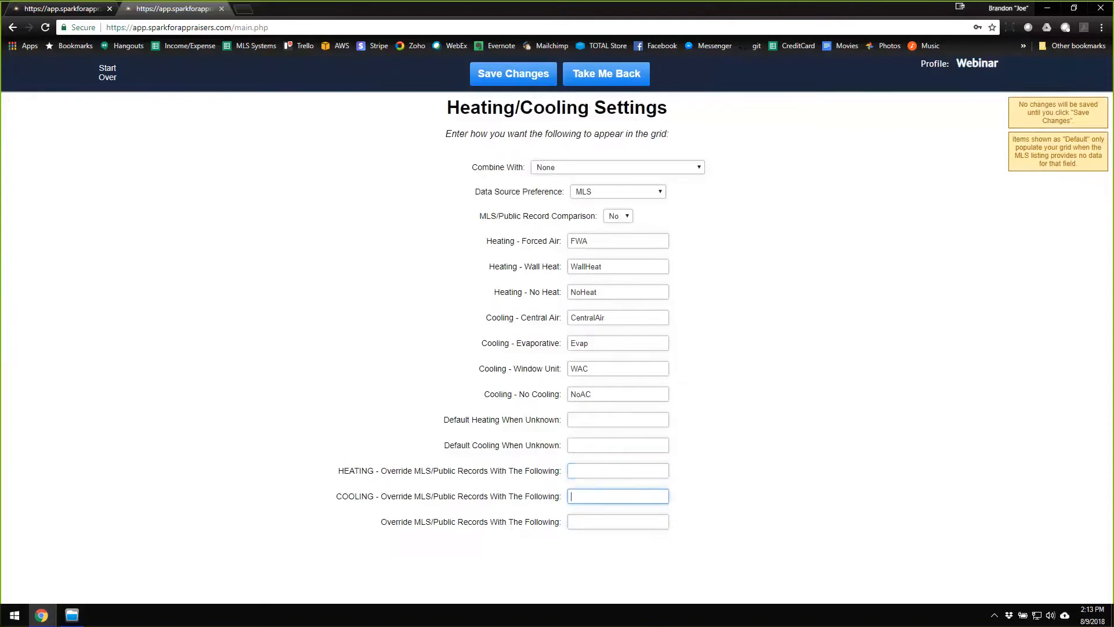
type("Test")
left_click(537, 75)
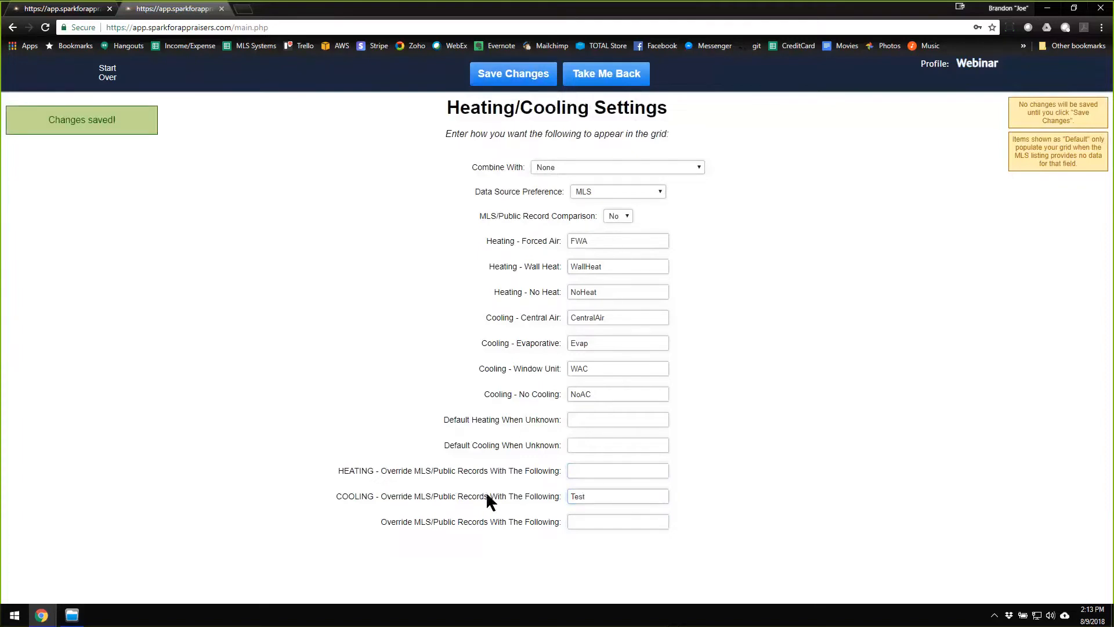
left_click(609, 75)
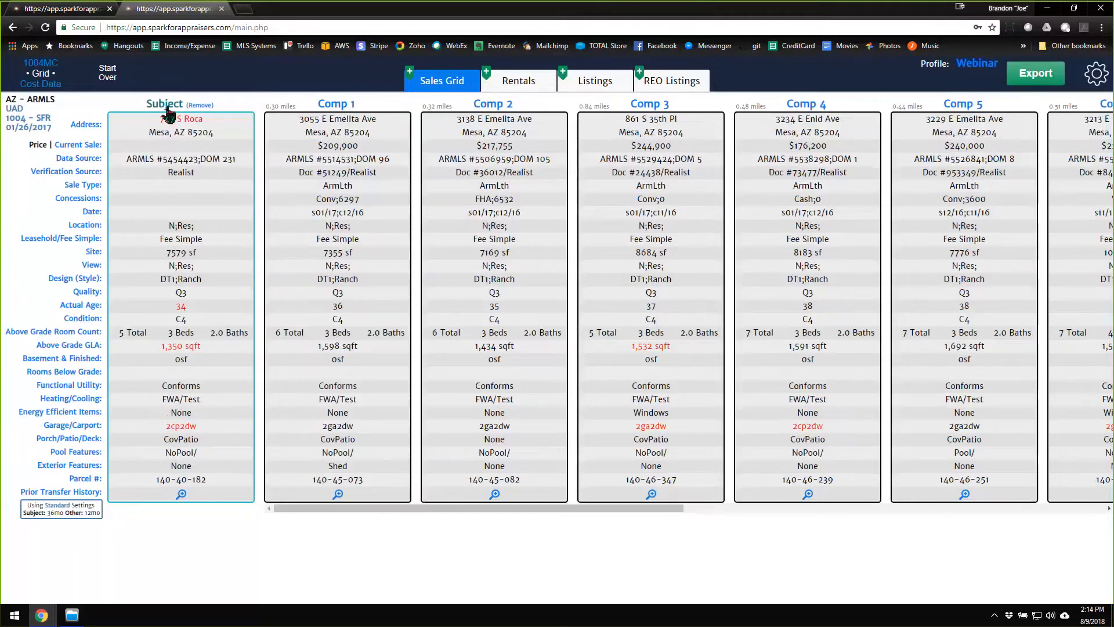
Clear the cooling override in the Heating/Cooling settings, save the settings and return to the grid.
left_click(82, 401)
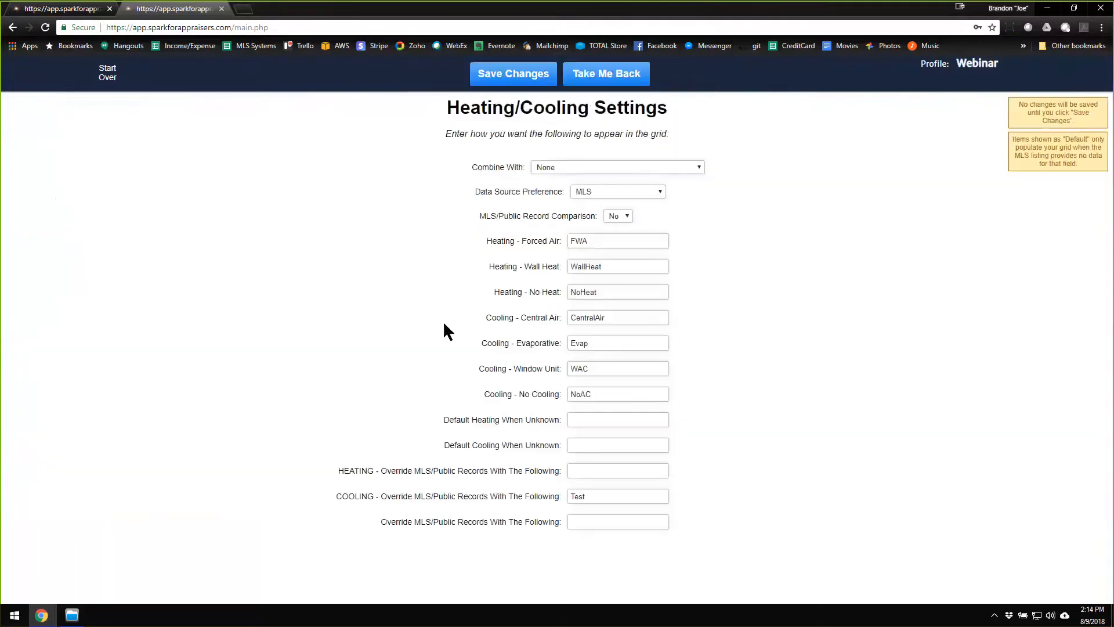
double_click(602, 496)
key("BackSpace")
left_click(519, 78)
left_click(608, 75)
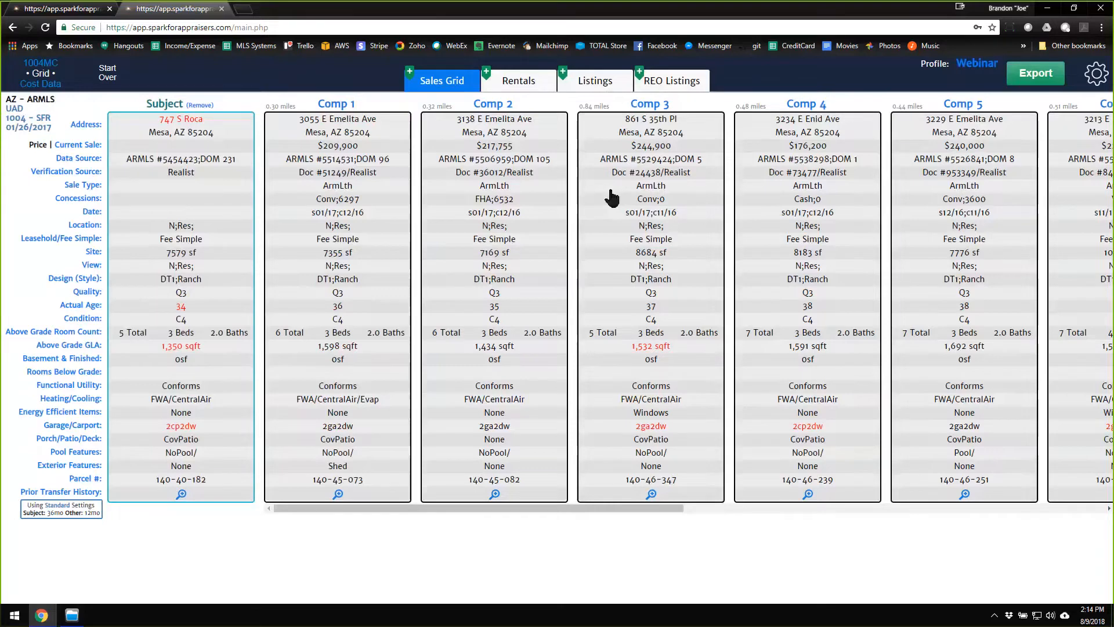
Set the Pool Features field's Combine With option to None, save the settings and return to the grid.
left_click(88, 454)
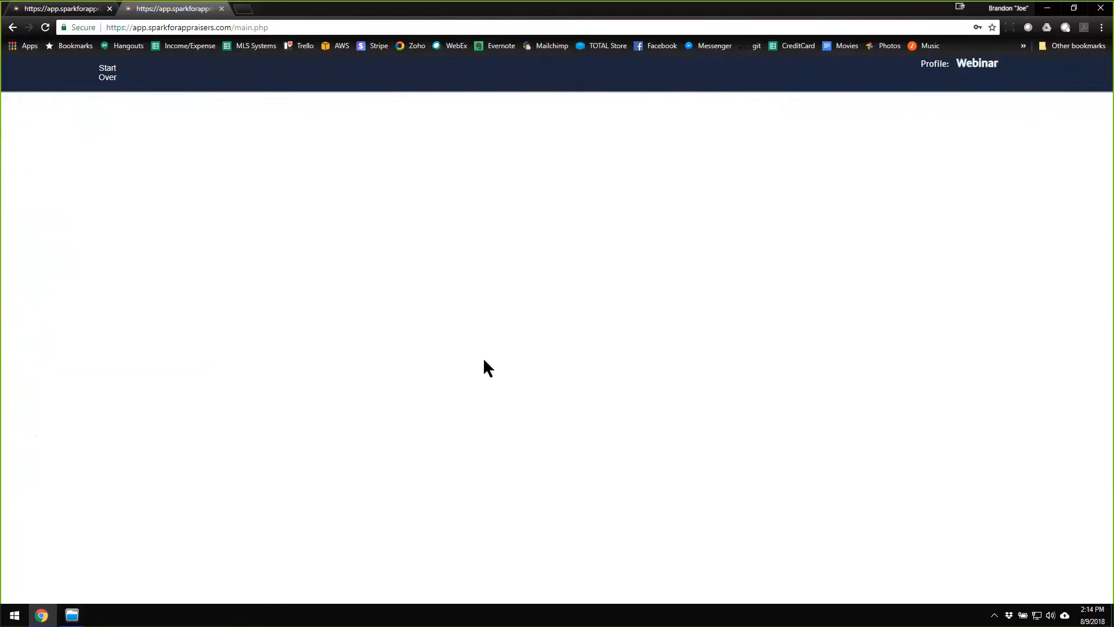
left_click(647, 203)
left_click(610, 219)
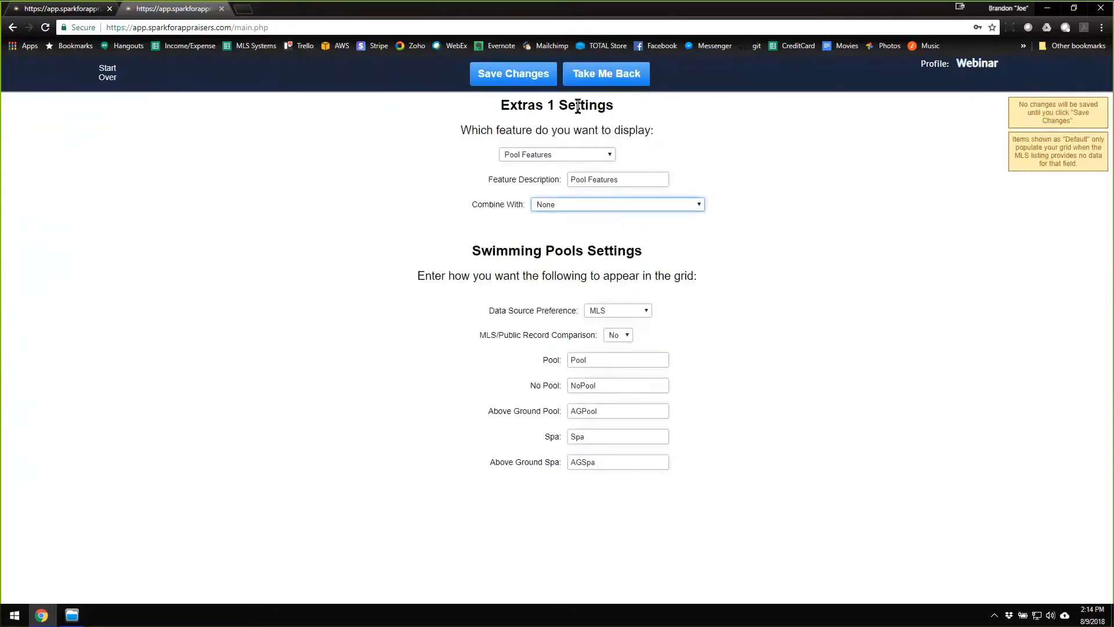
left_click(546, 83)
left_click(598, 83)
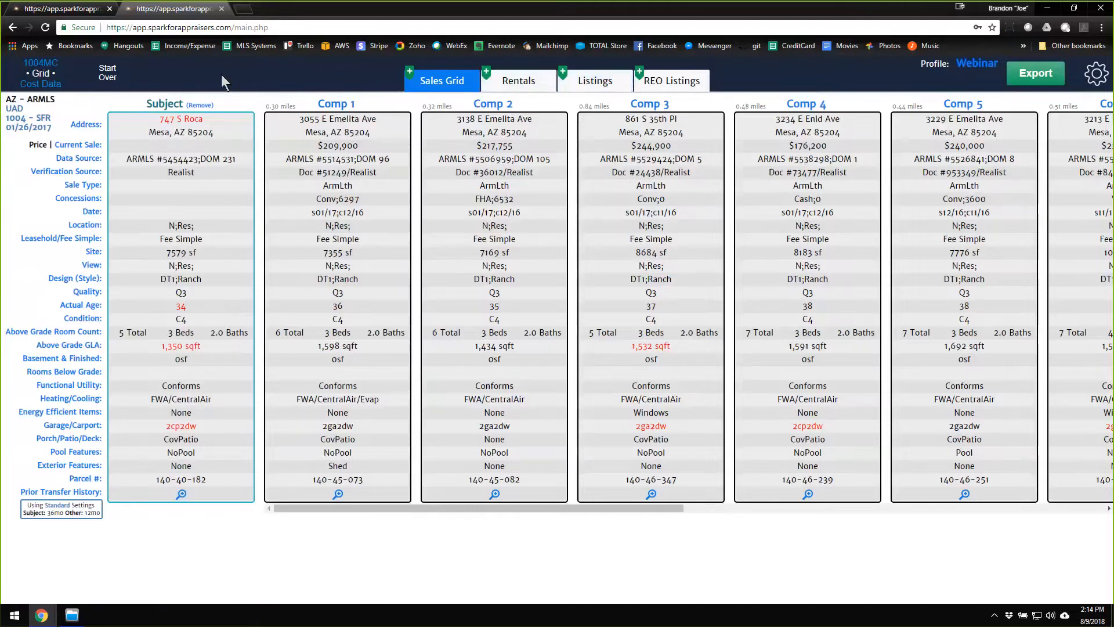
Switch to the 1004MC section and upload the 001_10YearCompeting file as the competing properties data.
left_click(48, 65)
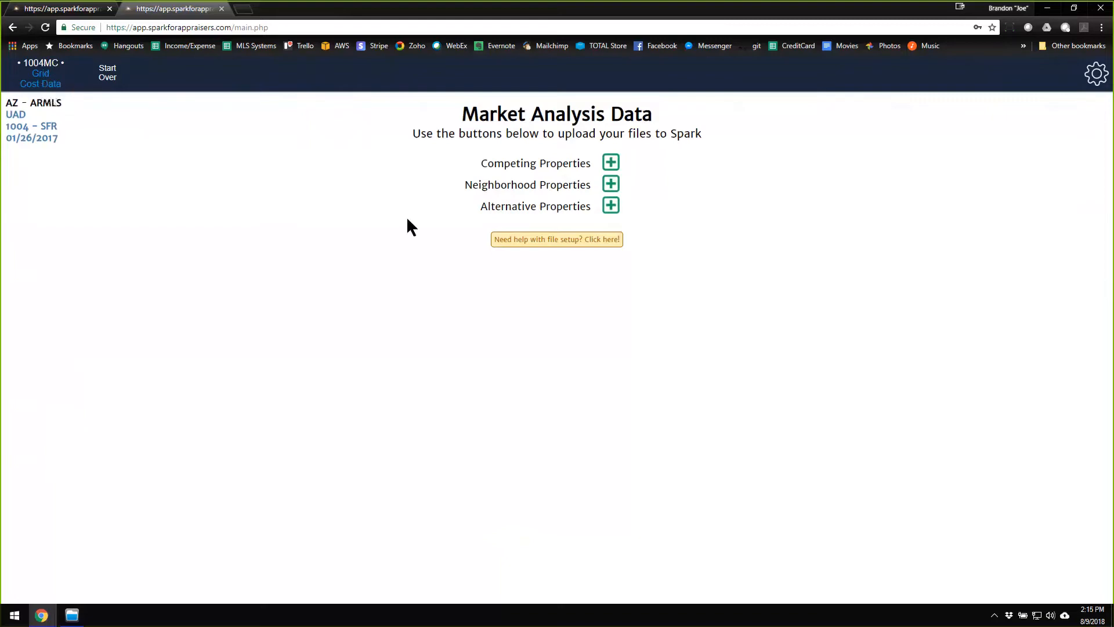
left_click(612, 164)
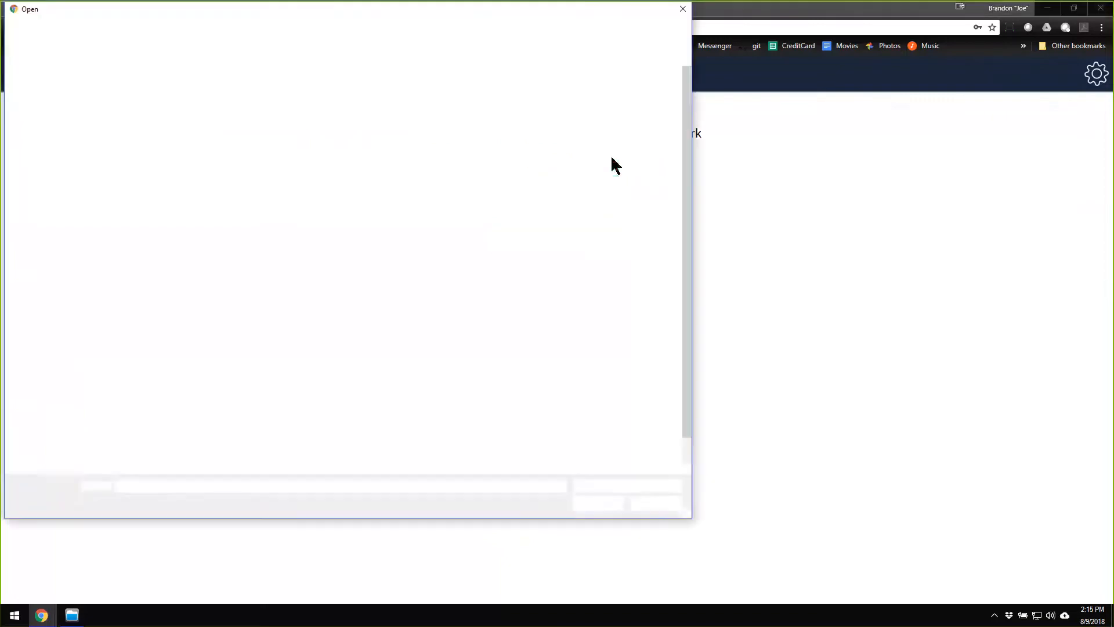
double_click(162, 84)
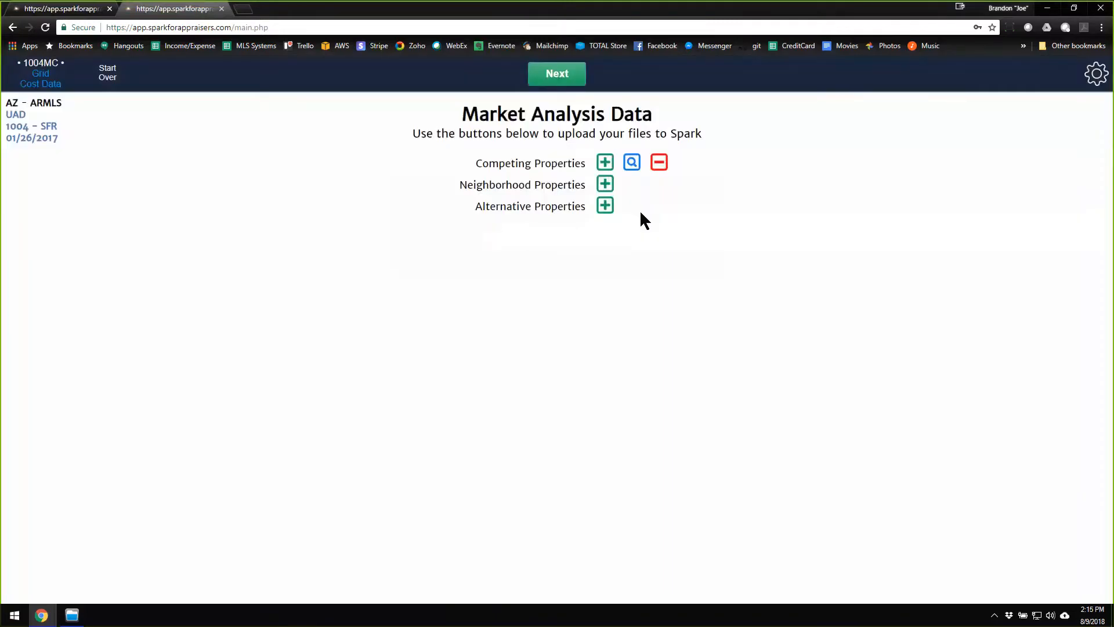
Upload the 001_10YearNeighborhood file as the neighborhood properties data and continue to the 1004MC analysis.
left_click(605, 184)
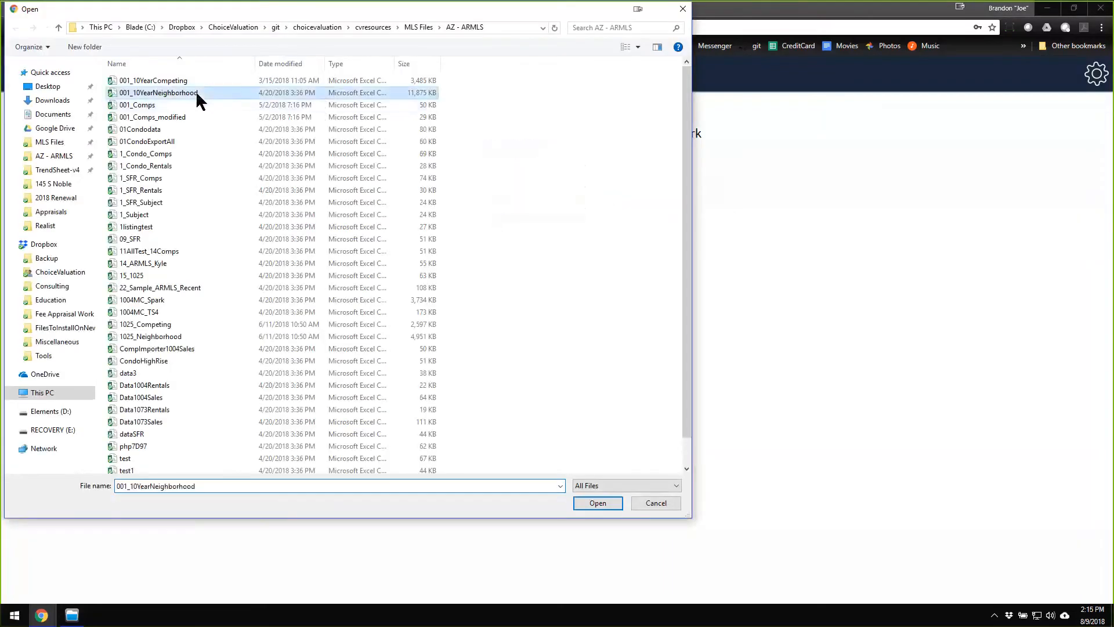
double_click(196, 93)
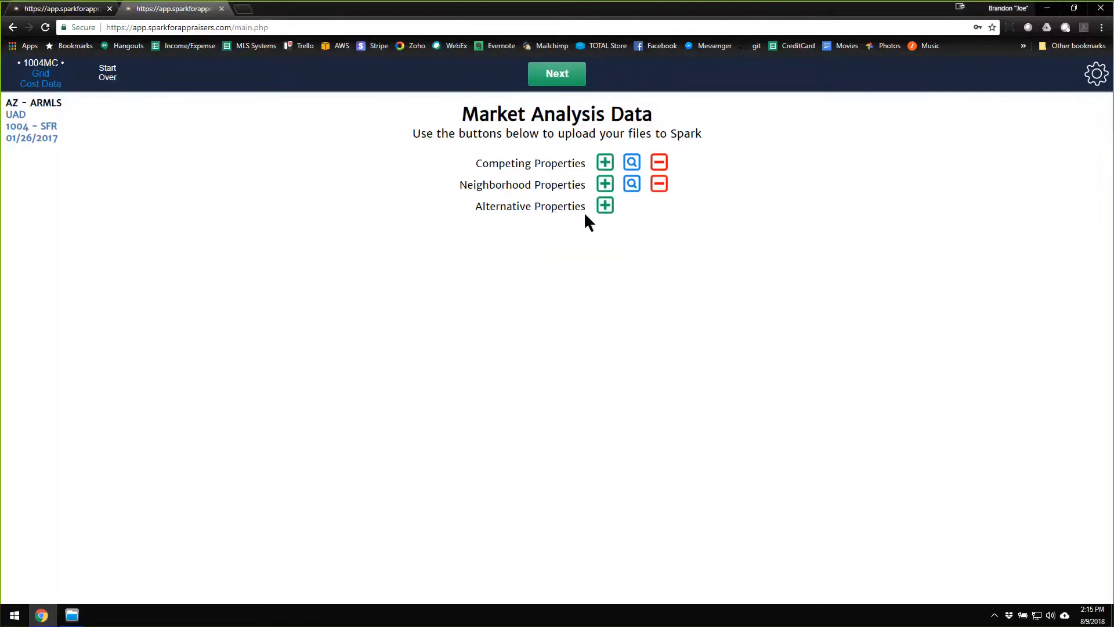
left_click(567, 84)
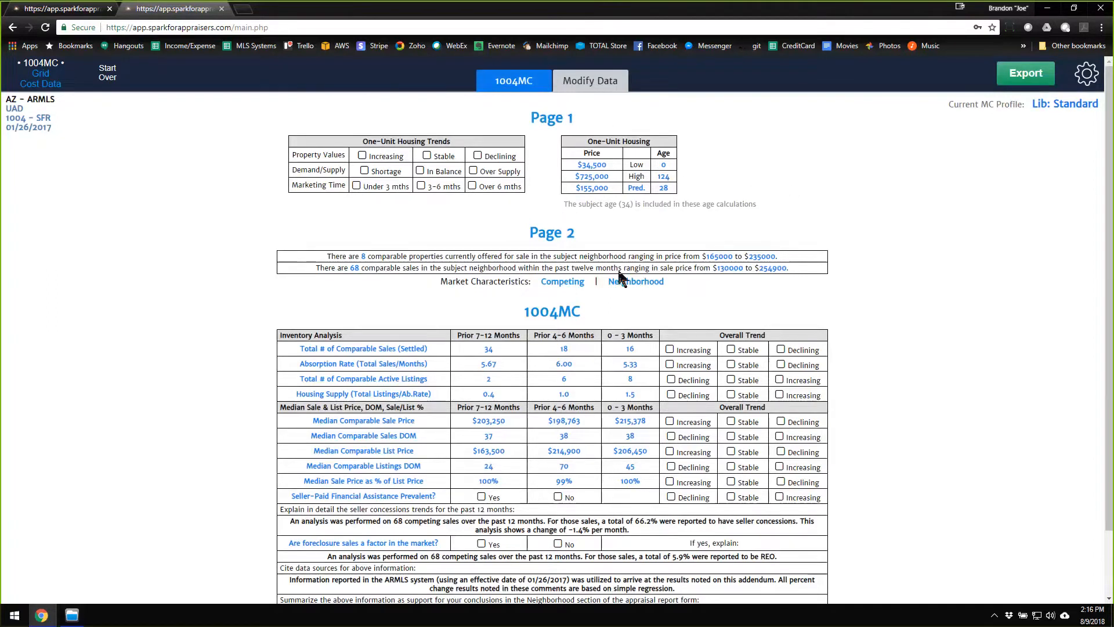
Examine the 1004MC analysis, including the housing trends, inventory figures, overall trend options and summary comments.
mouse_move(684, 496)
mouse_move(422, 181)
mouse_move(750, 420)
scroll(568, 282, "down", 1)
scroll(567, 293, "up", 1)
scroll(859, 456, "down", 1)
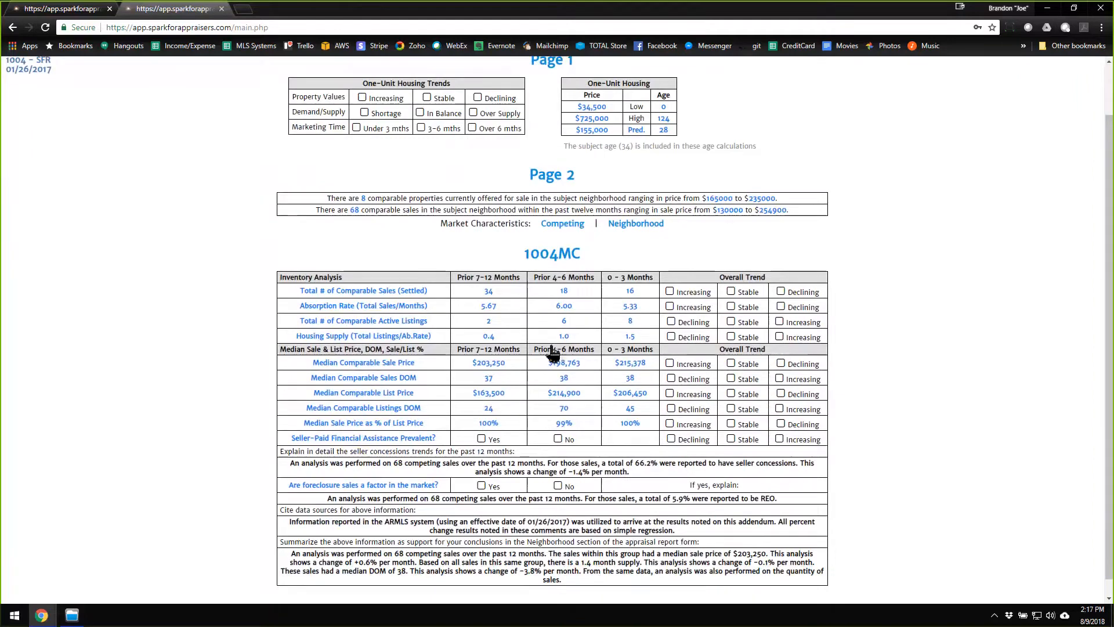
scroll(883, 262, "up", 1)
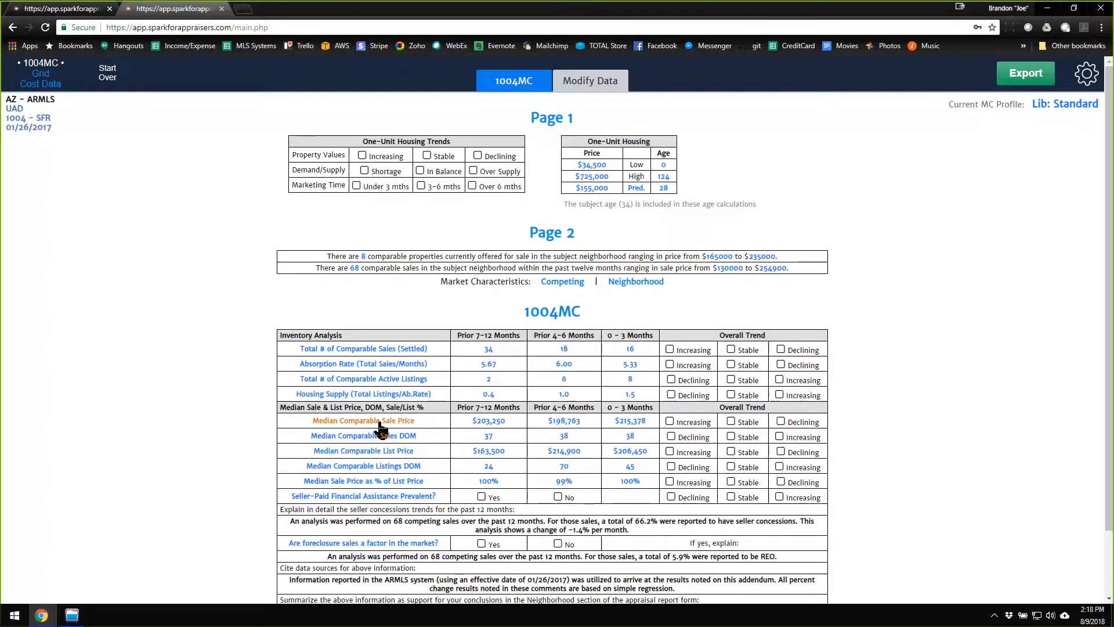
Open the sales price trends for the Median Comparable Sale Price row.
mouse_move(736, 429)
mouse_move(771, 428)
left_click(380, 422)
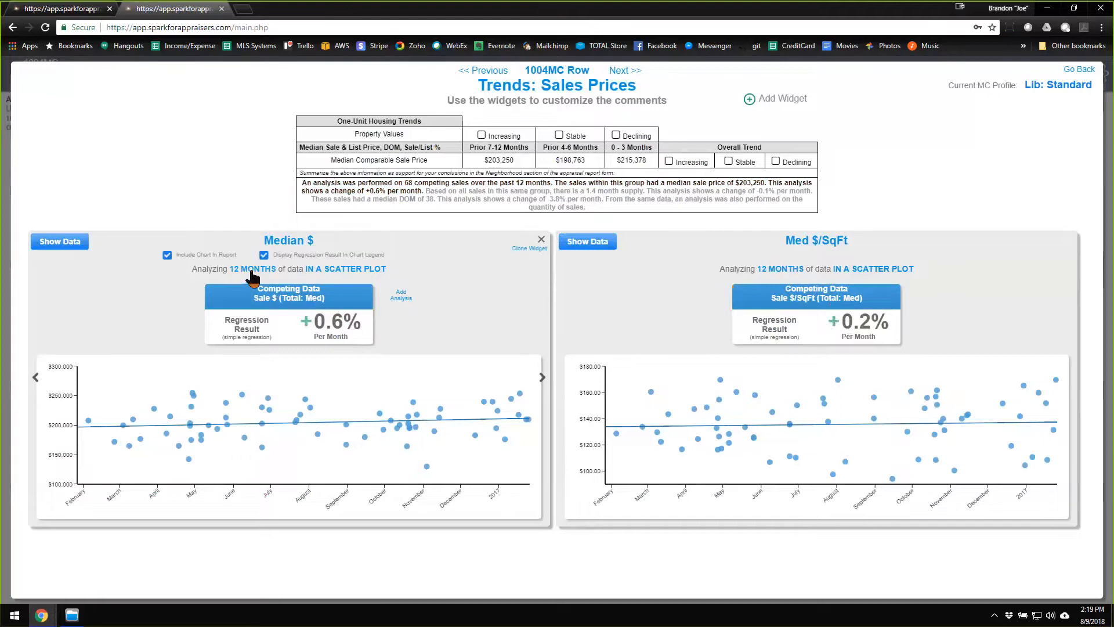
Group the Med $/SqFt widget's 12 months of data by month and return it to a scatter plot.
left_click(870, 270)
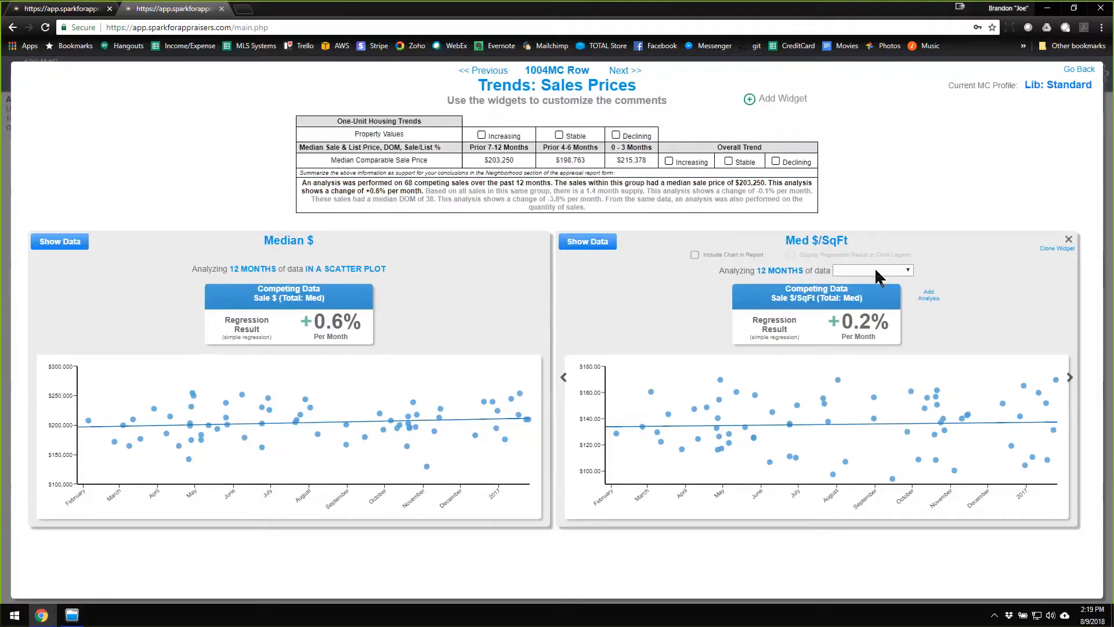
left_click(880, 273)
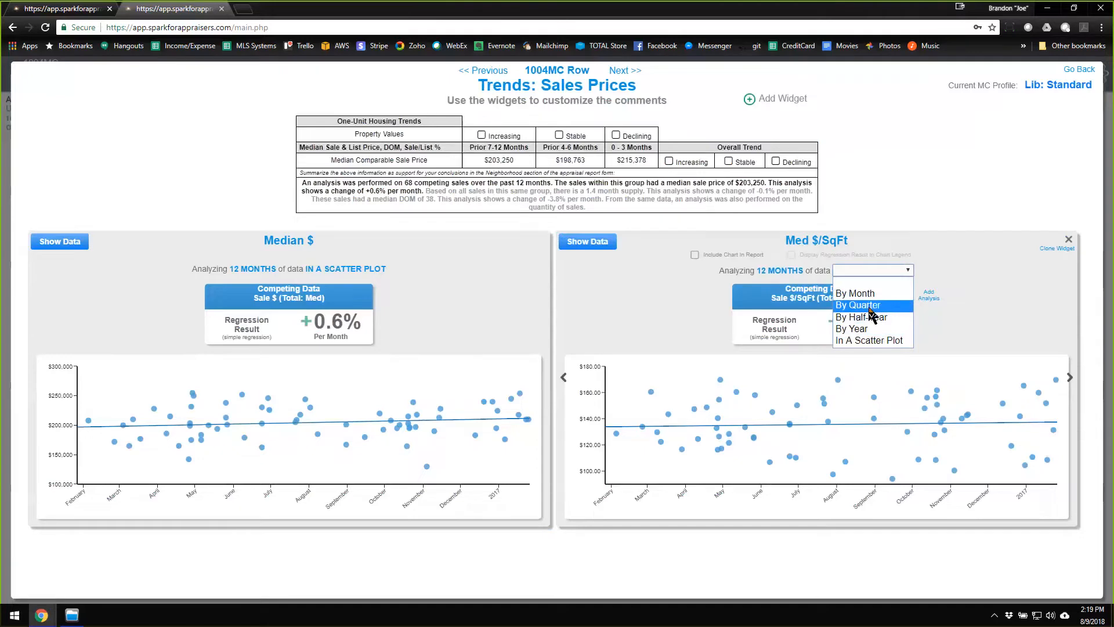
left_click(858, 294)
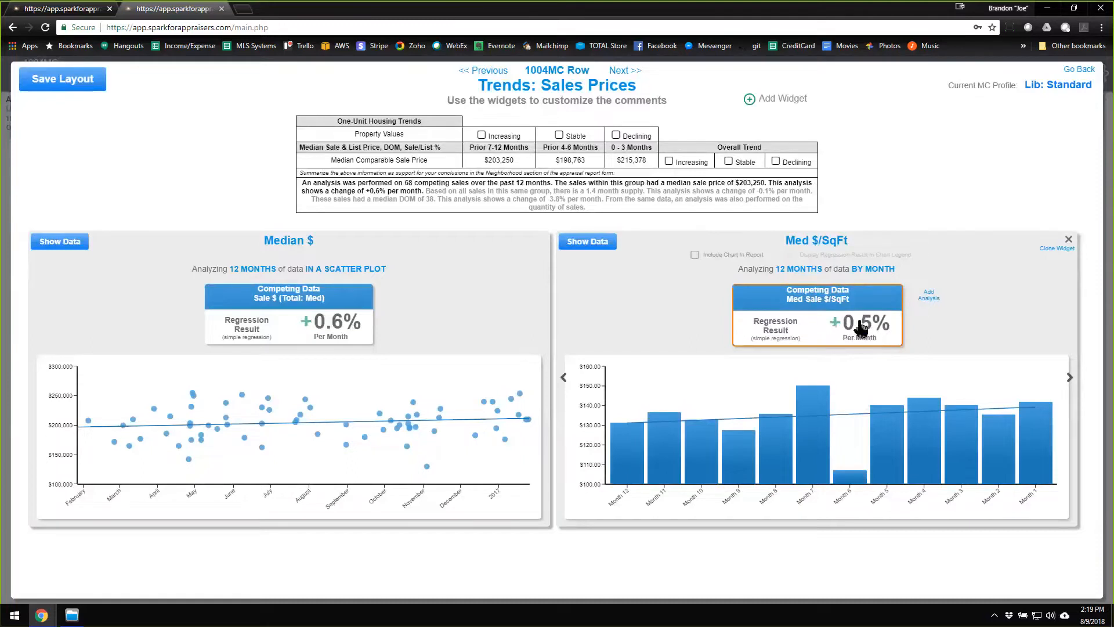
left_click(880, 276)
left_click(881, 272)
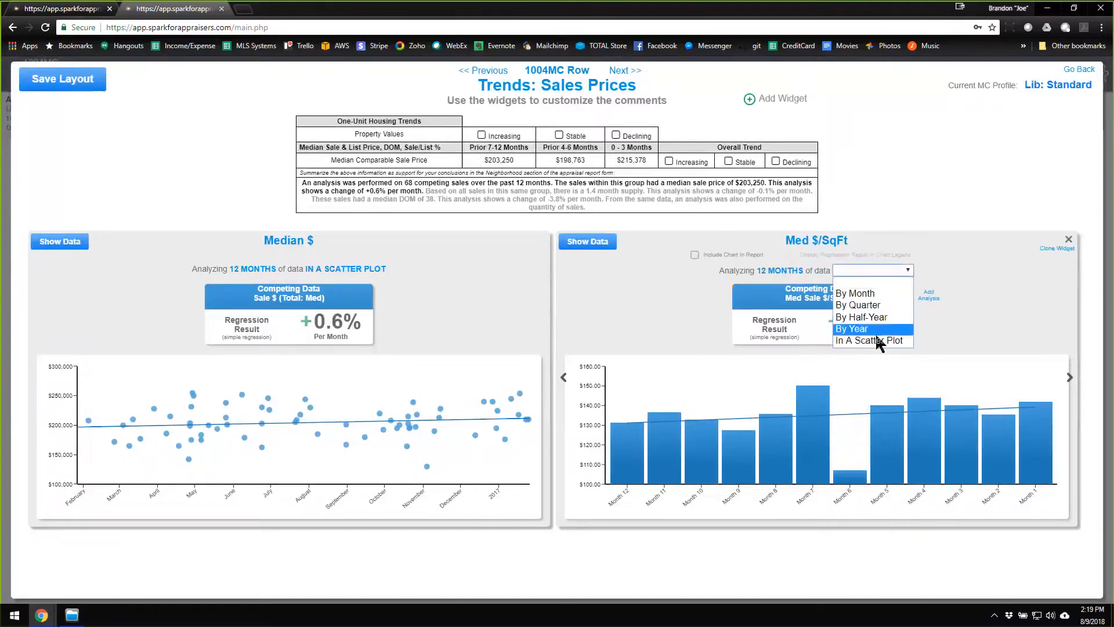
left_click(880, 341)
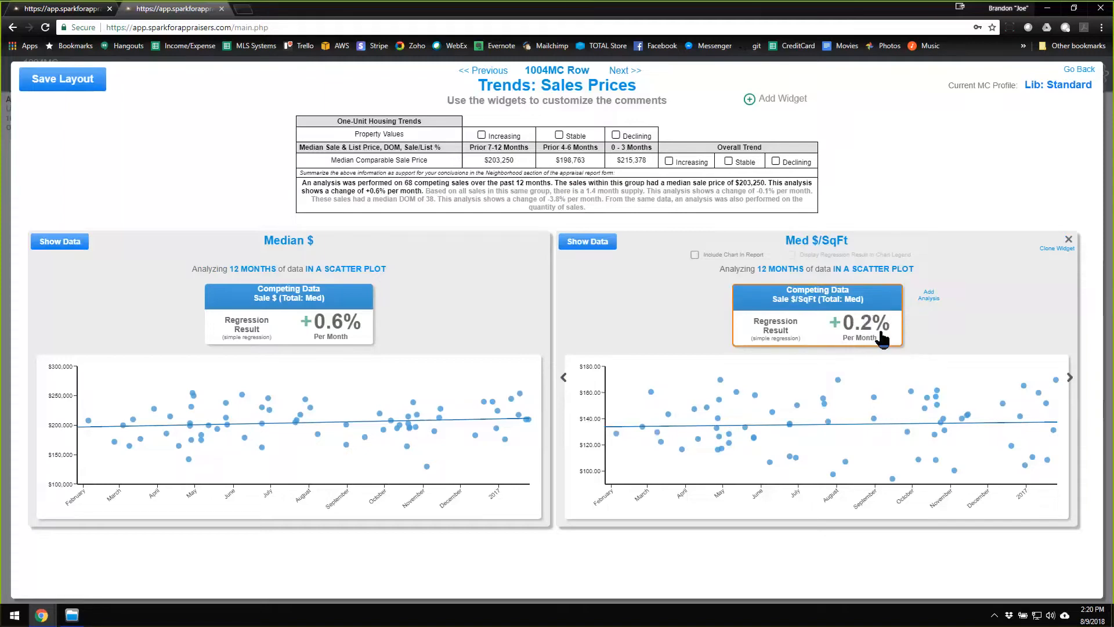
Change the Med $/SqFt widget's scatter plot to bars grouped by month and regroup them by quarter.
left_click(888, 269)
left_click(889, 270)
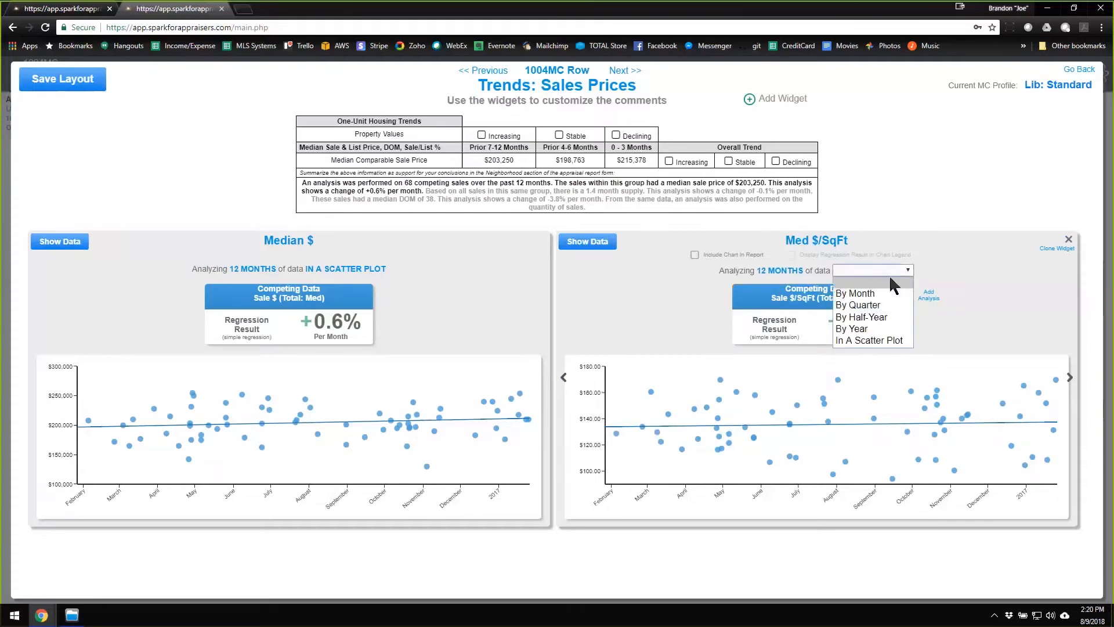
left_click(873, 293)
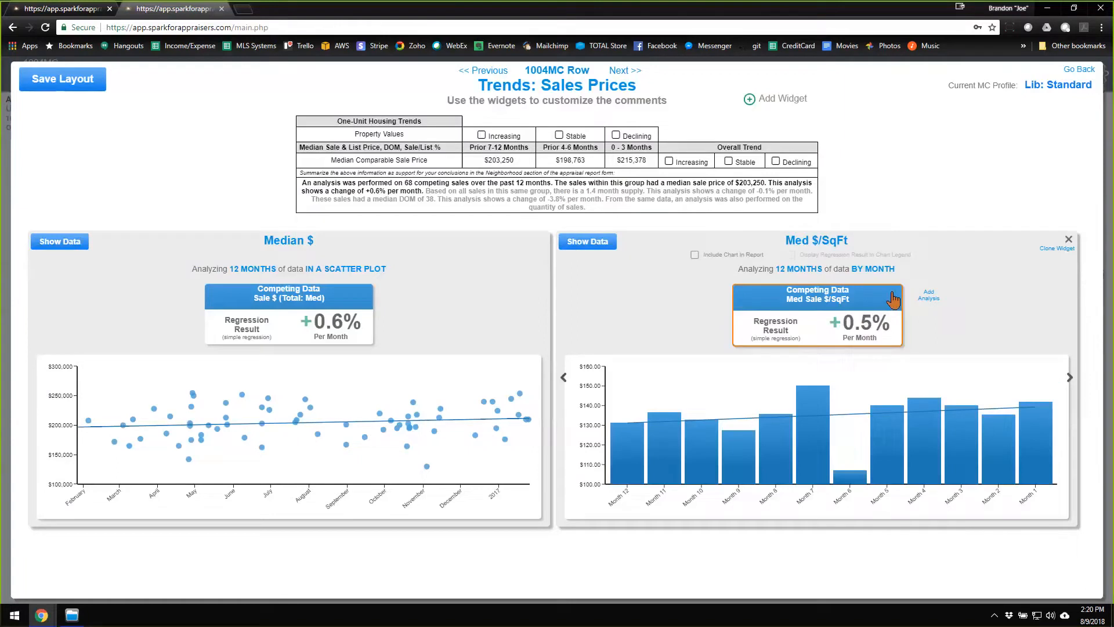
left_click(875, 271)
left_click(894, 271)
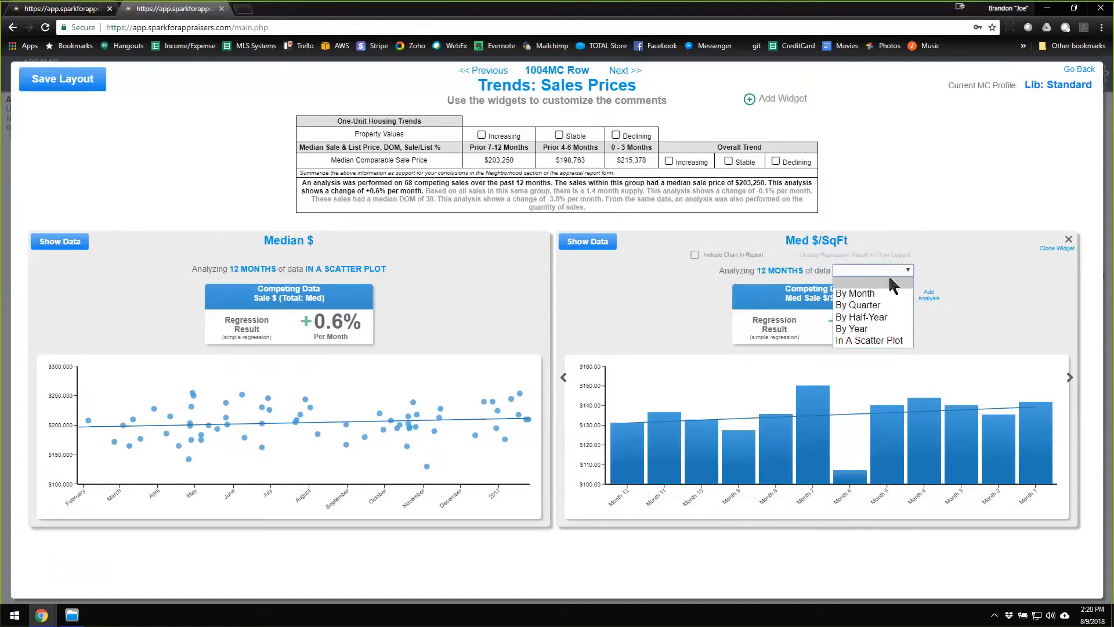
left_click(881, 306)
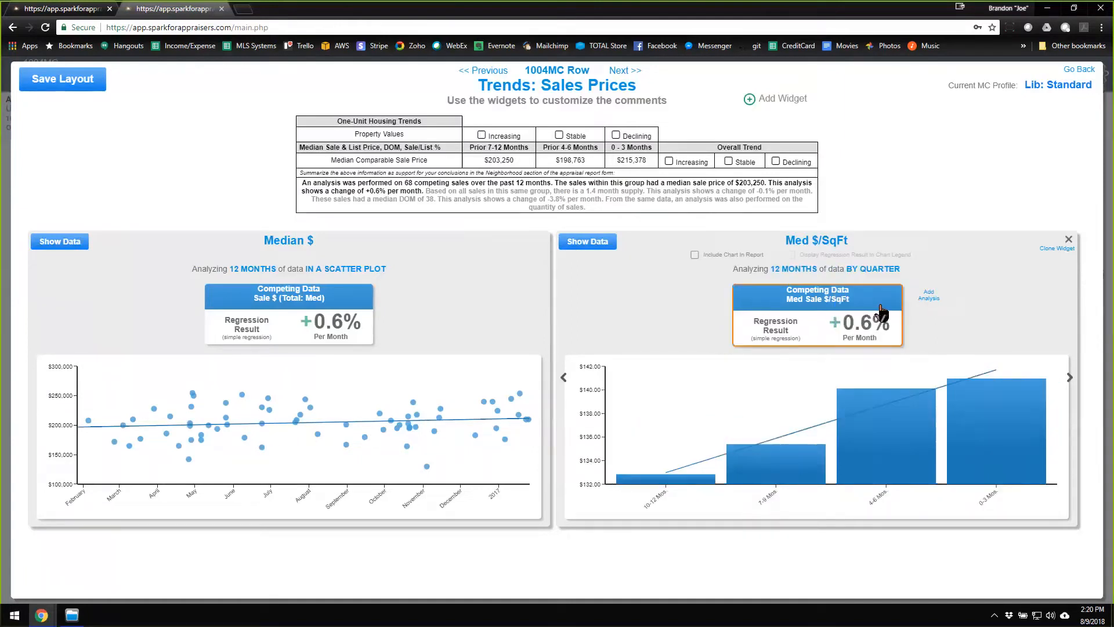
Inspect the quarterly bars of the Med $/SqFt chart and set the chart back to a scatter plot.
mouse_move(904, 439)
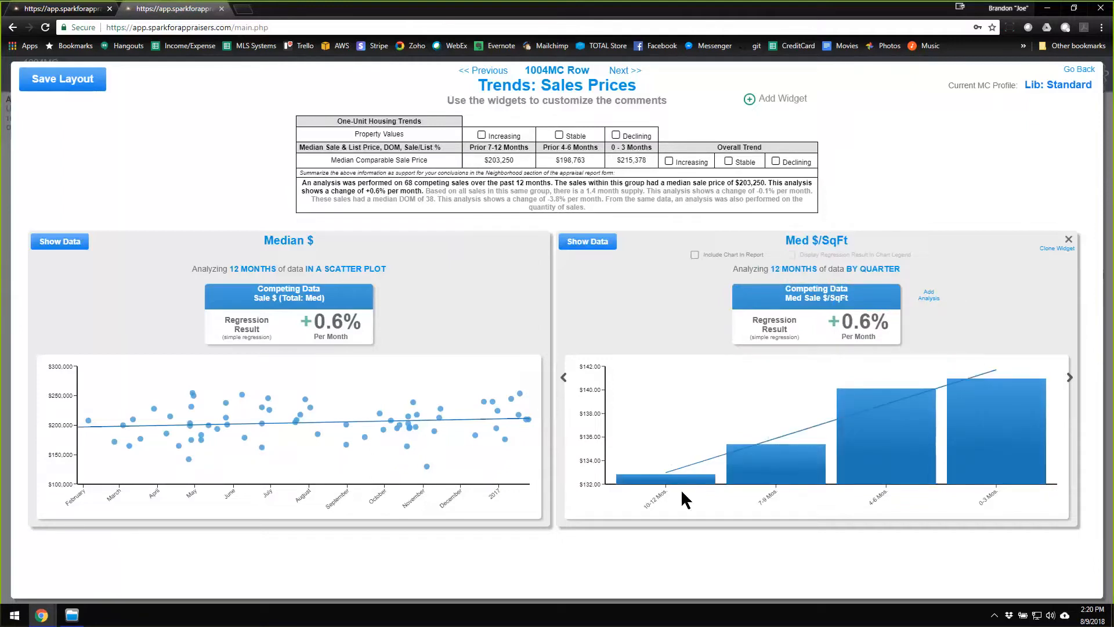
mouse_move(755, 467)
mouse_move(673, 486)
mouse_move(908, 468)
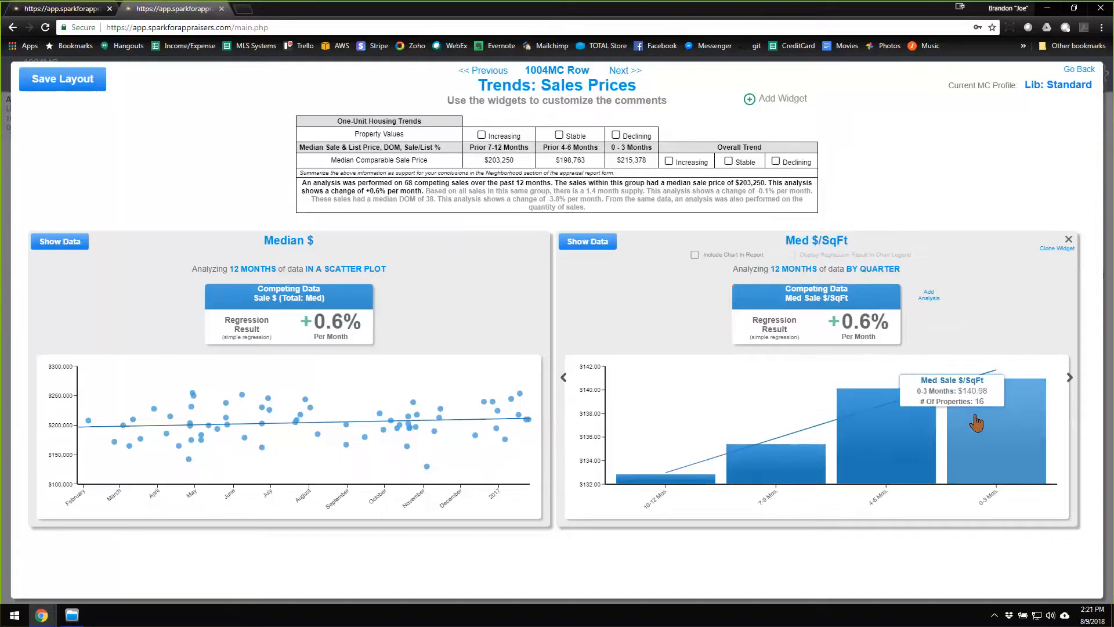
mouse_move(1001, 384)
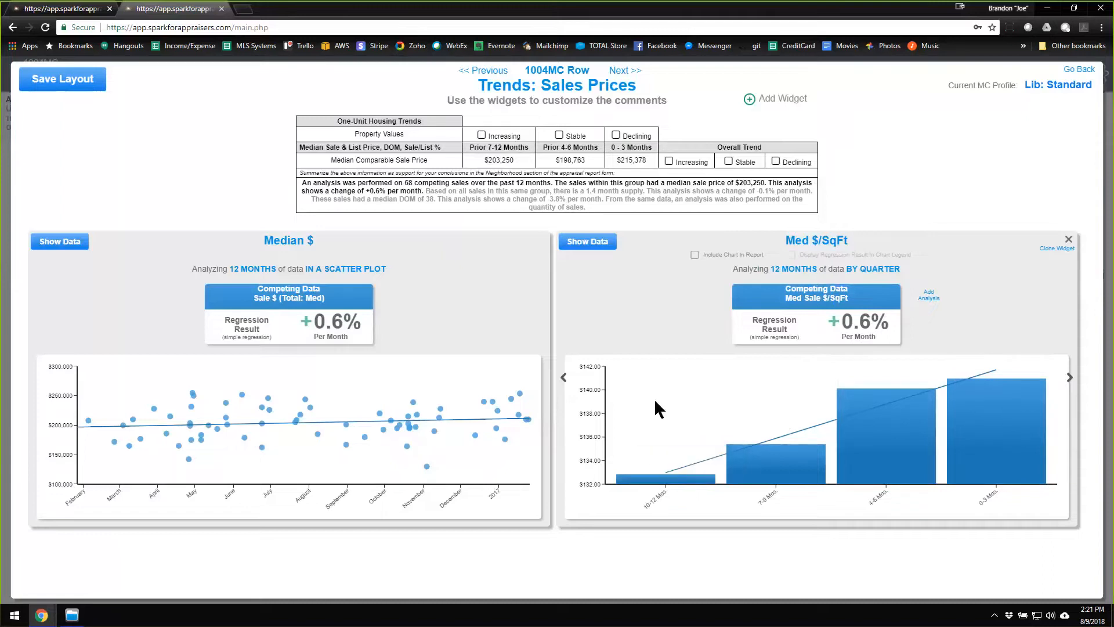
mouse_move(1018, 424)
mouse_move(900, 406)
mouse_move(968, 406)
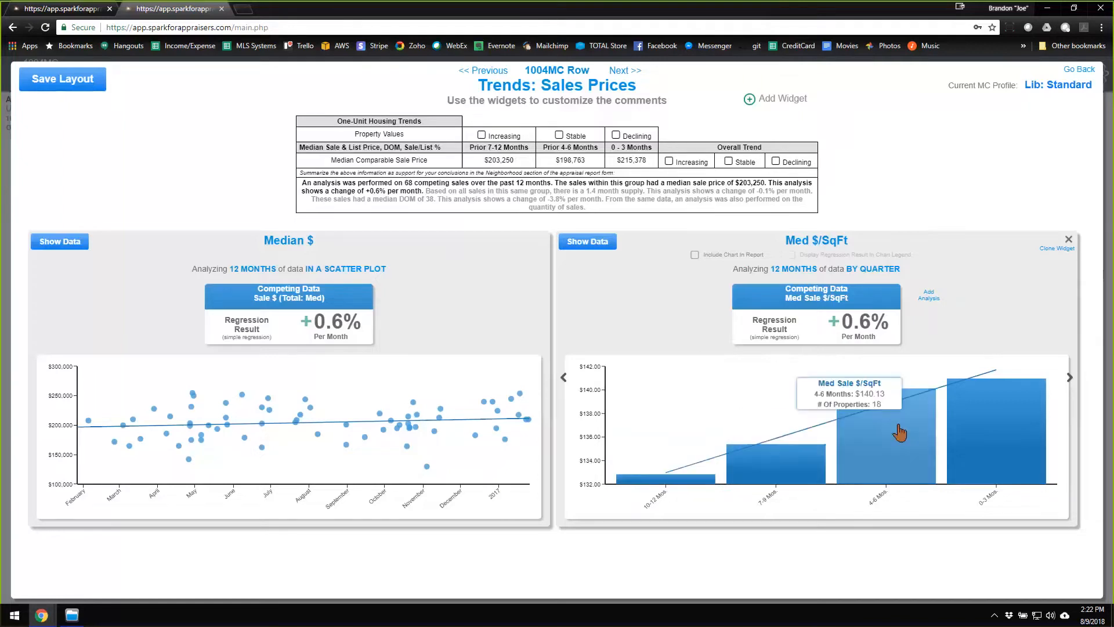
left_click(875, 267)
left_click(871, 342)
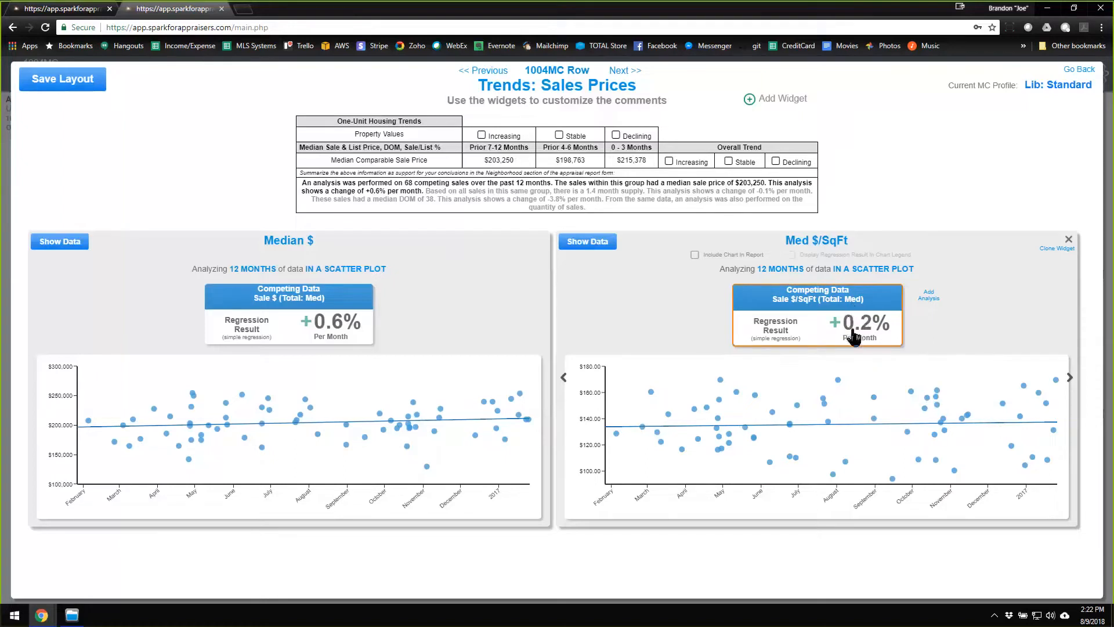
left_click(930, 296)
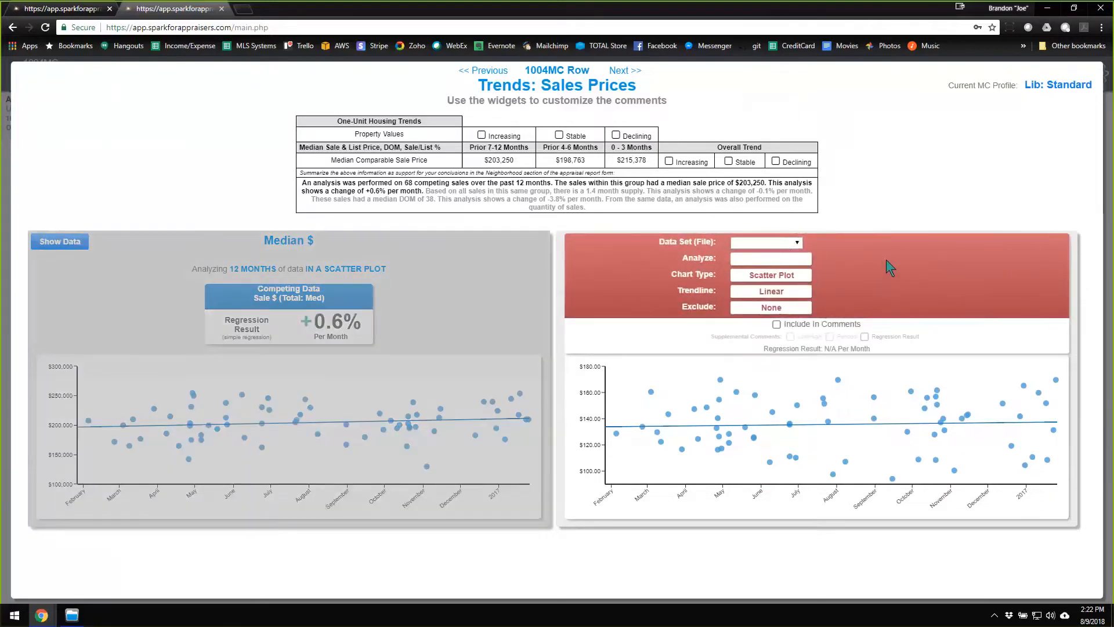
key("Escape")
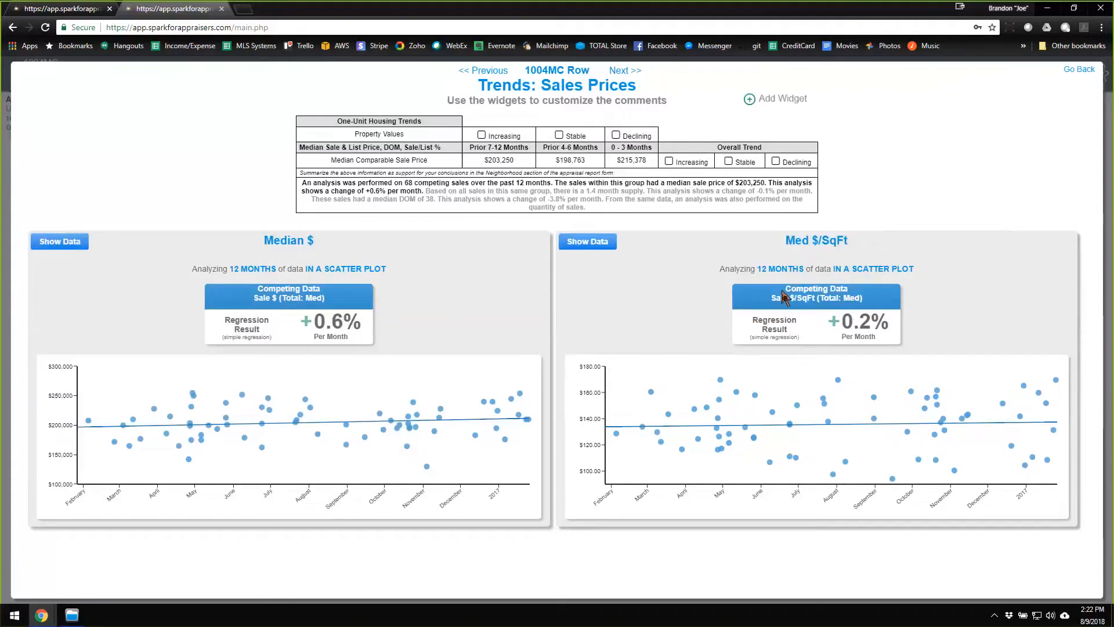
key("Escape")
left_click(380, 421)
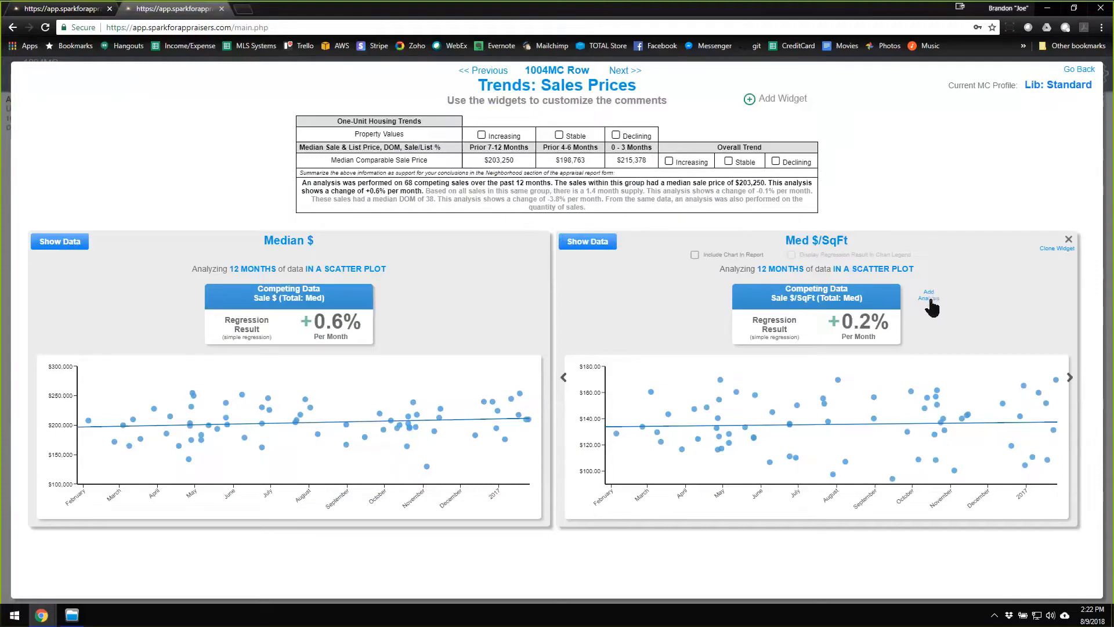
Add an analysis of Sale $/SqFt (Total: Med) from the Neighborhood data set to the Med $/SqFt widget and return to the widgets.
left_click(930, 299)
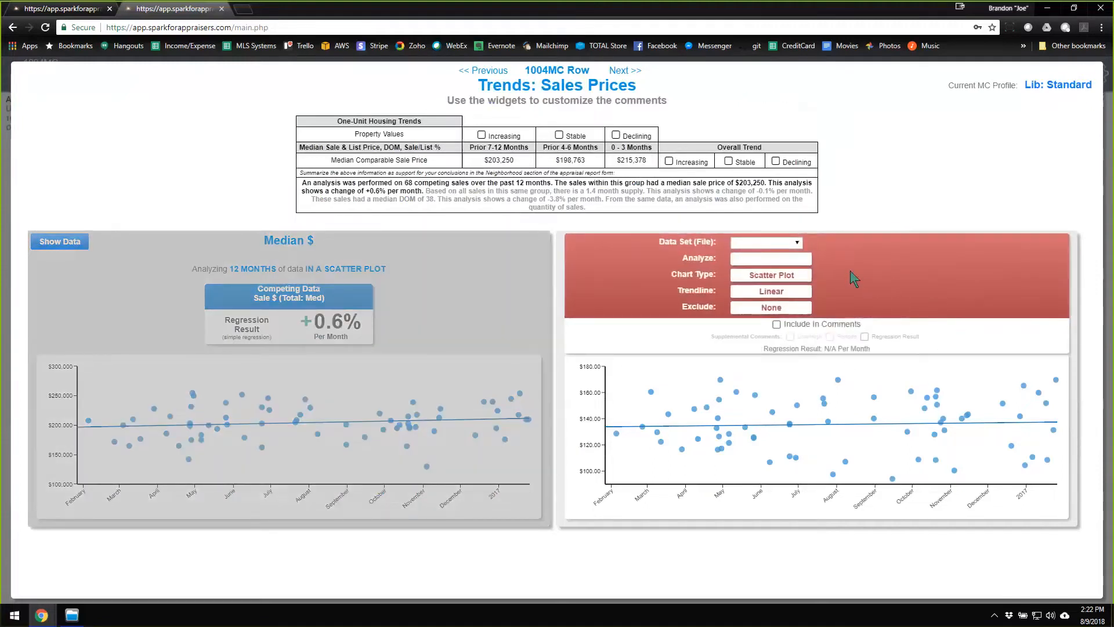
left_click(779, 241)
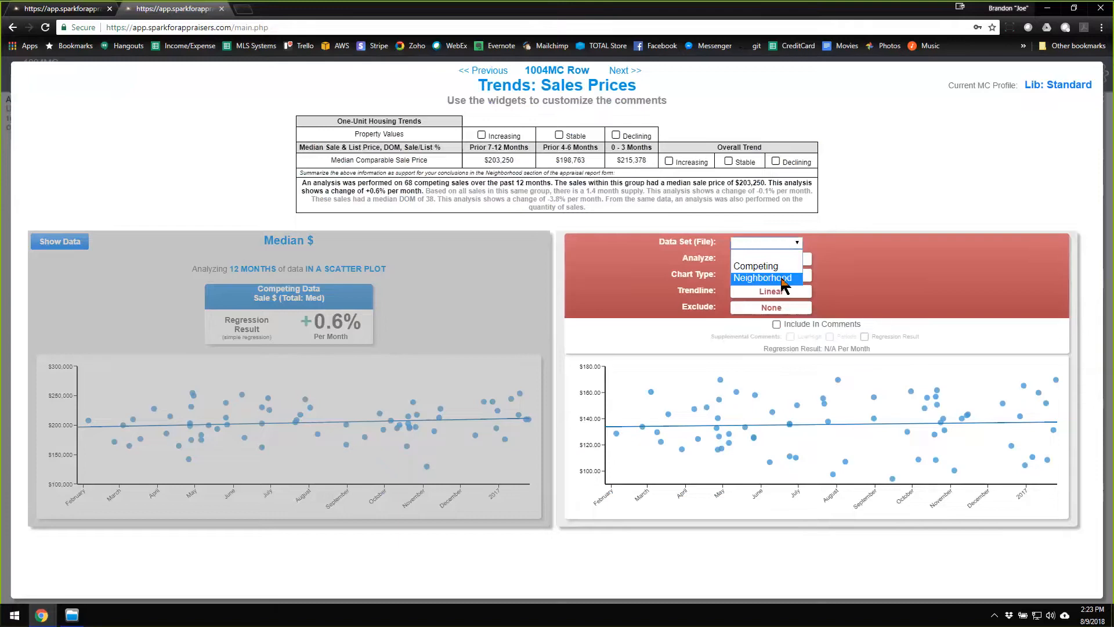
left_click(783, 284)
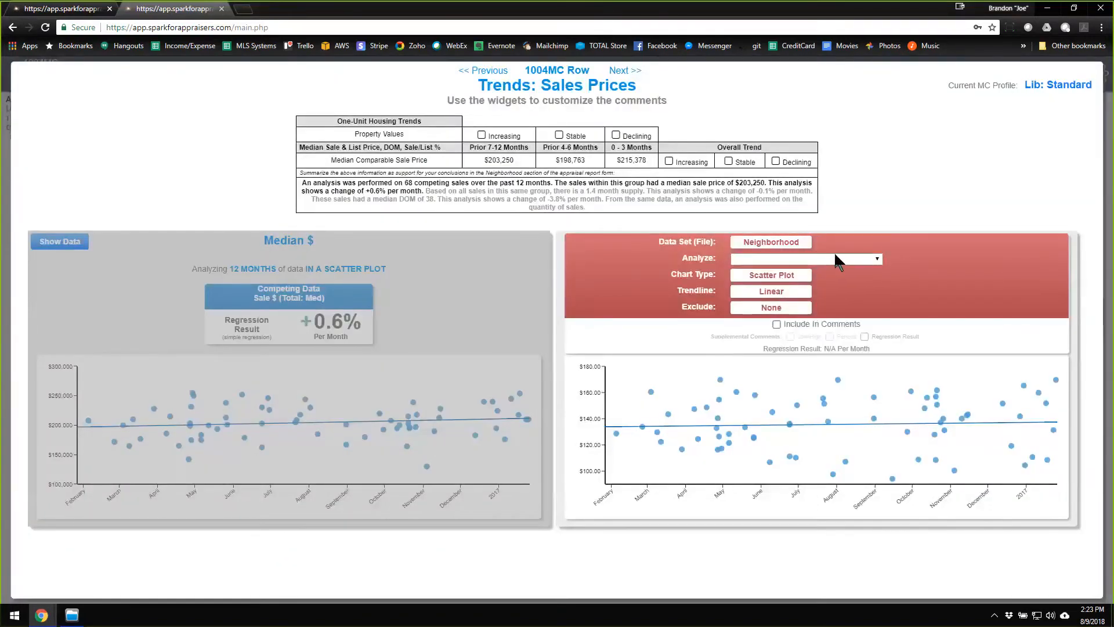
left_click(876, 259)
scroll(836, 313, "down", 4)
scroll(834, 319, "up", 4)
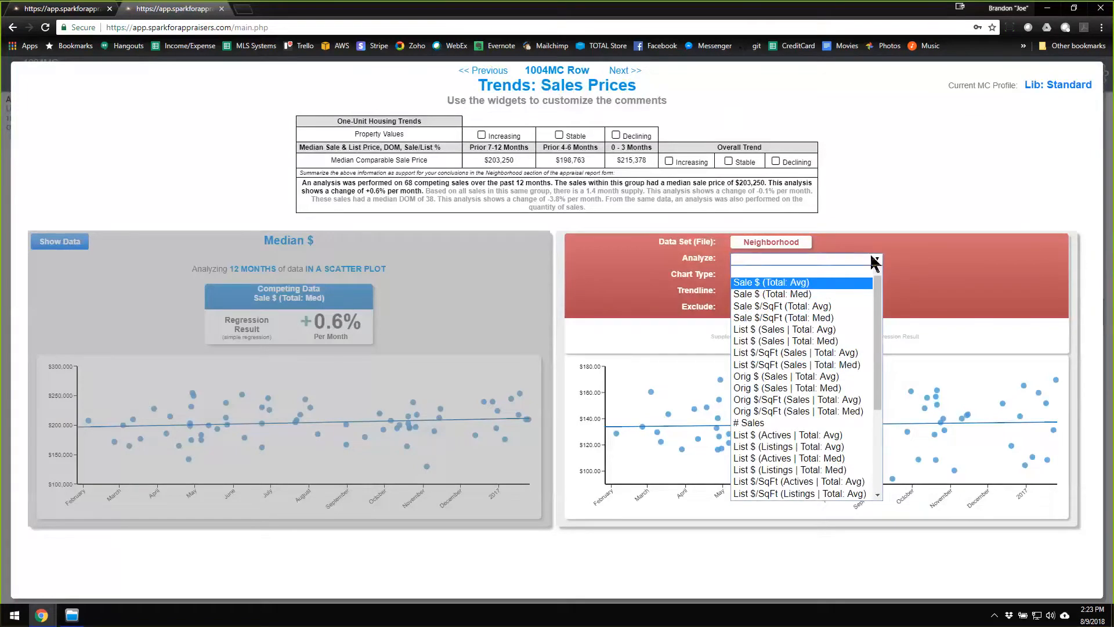
scroll(836, 318, "down", 4)
scroll(836, 318, "up", 4)
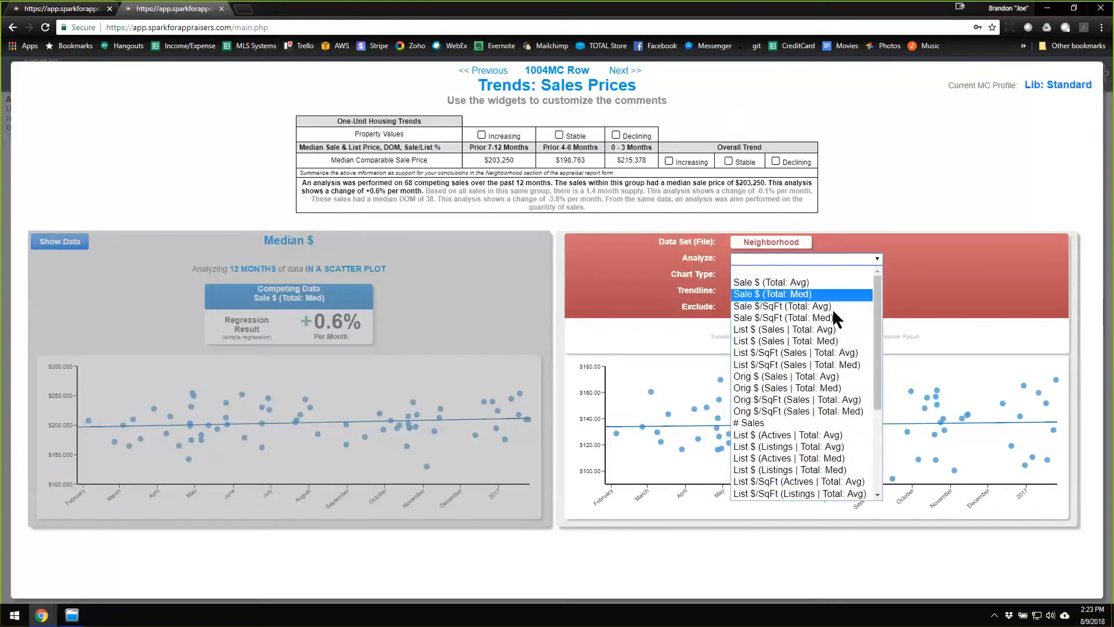
left_click_drag(877, 294, 863, 342)
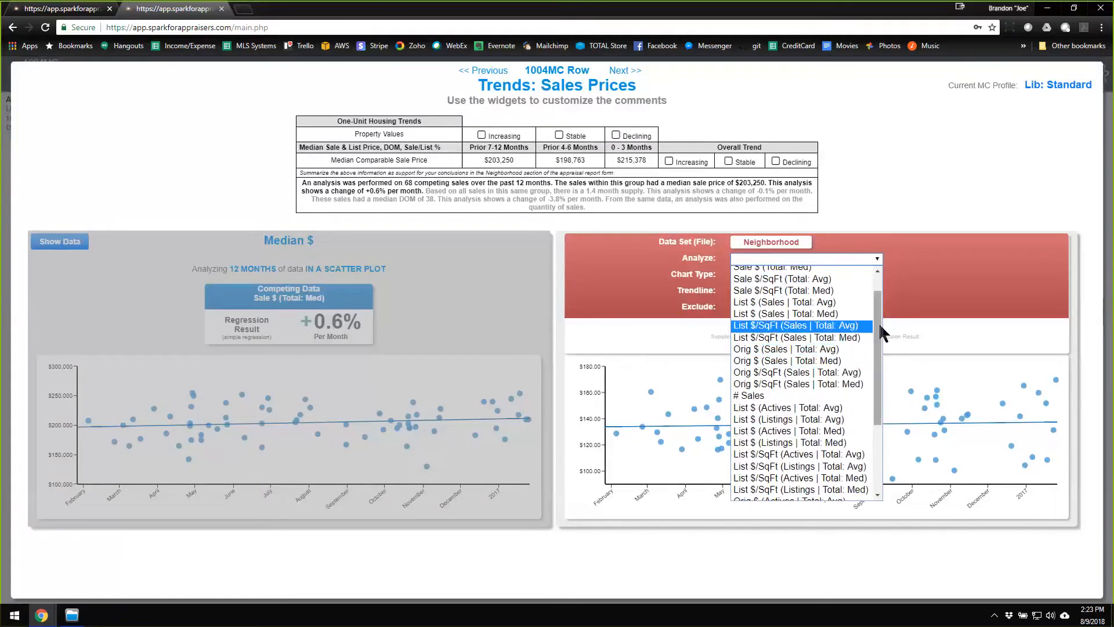
scroll(880, 332, "up", 2)
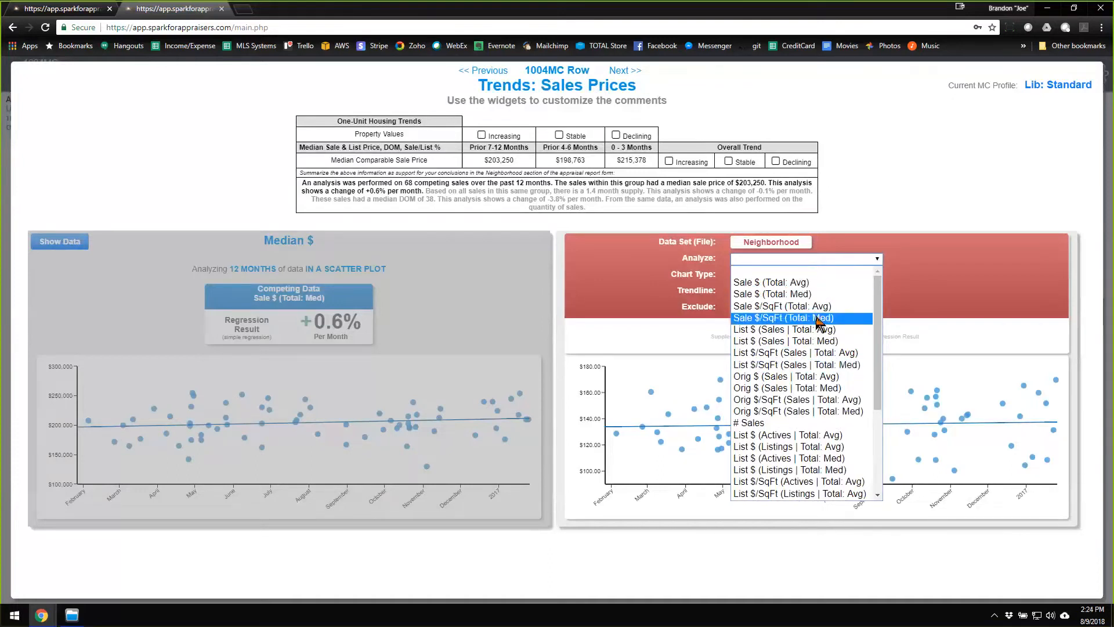
left_click(819, 319)
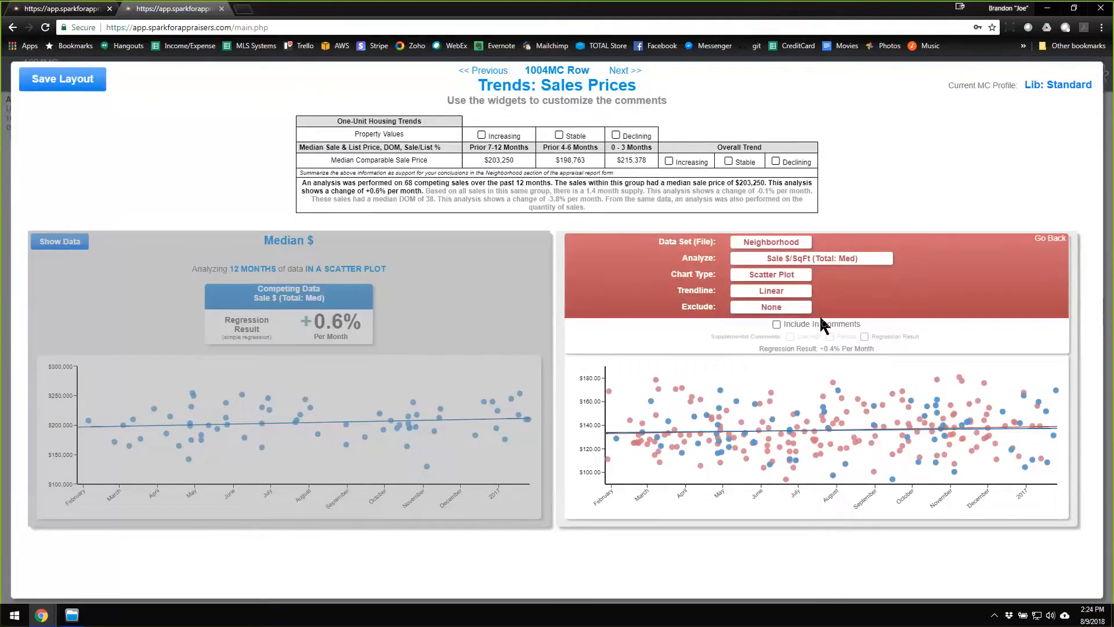
left_click(1050, 244)
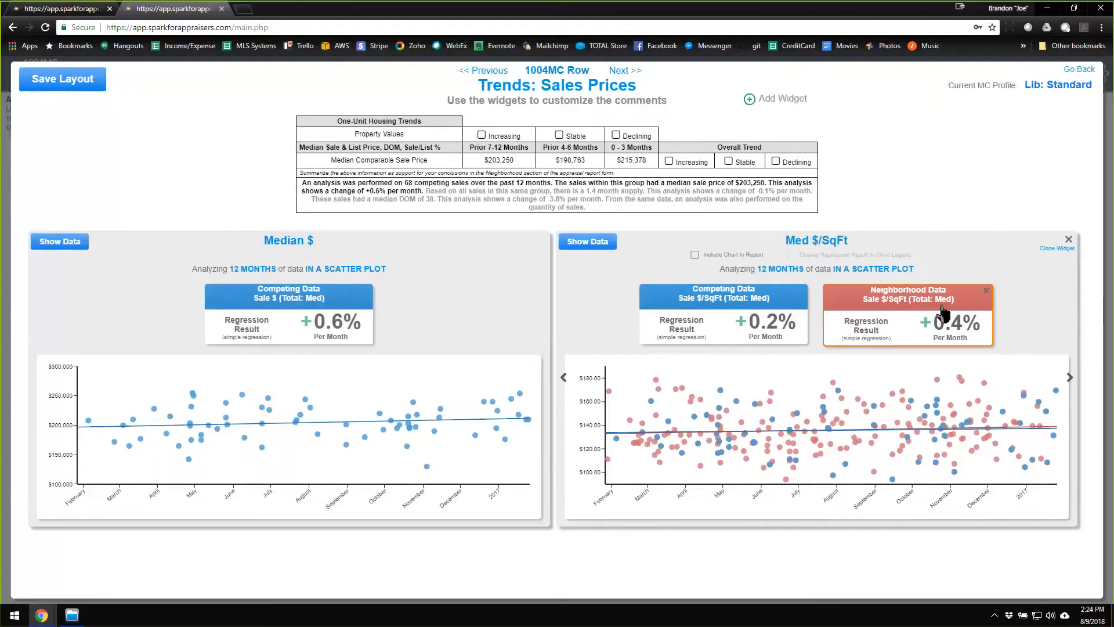
Clone the Med $/SqFt widget and remove the Median $ widget.
left_click(1054, 249)
scroll(1054, 256, "down", 4)
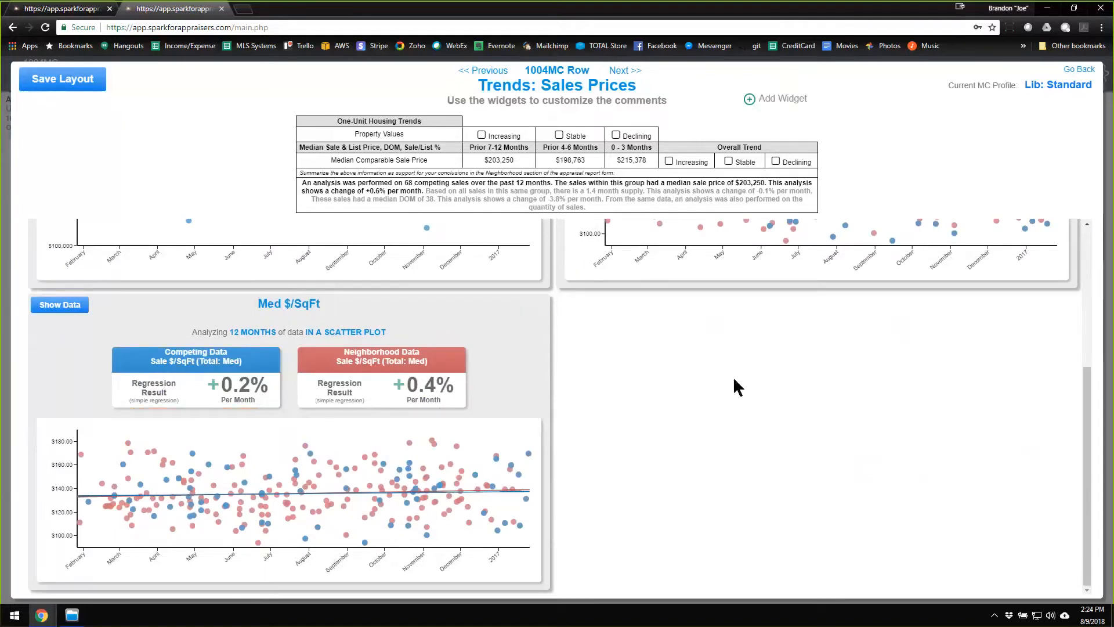
scroll(733, 376, "up", 4)
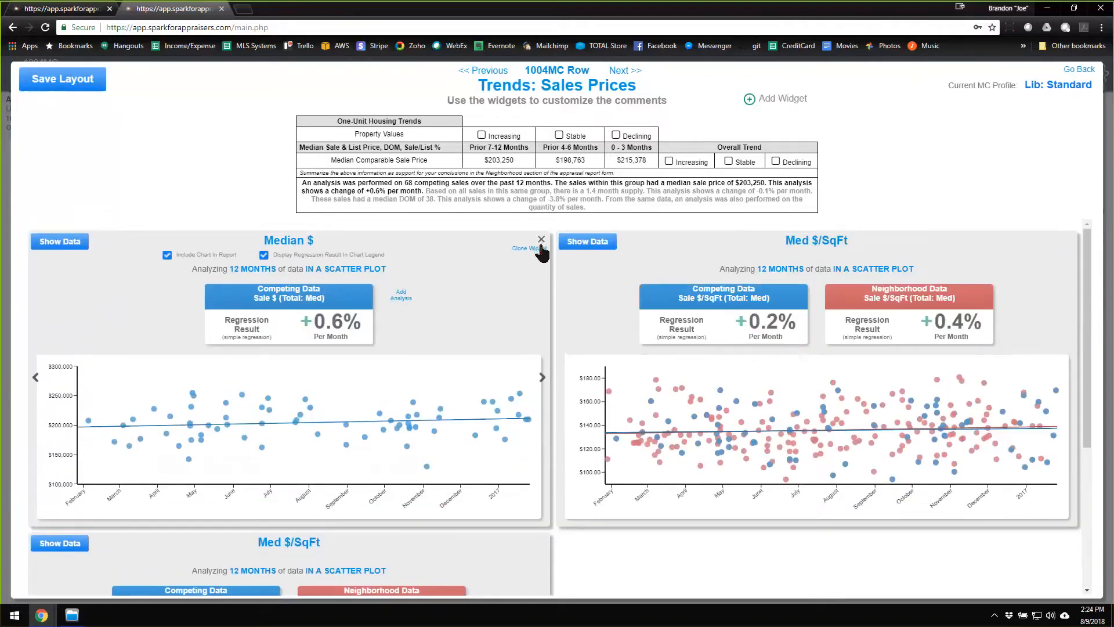
left_click(542, 241)
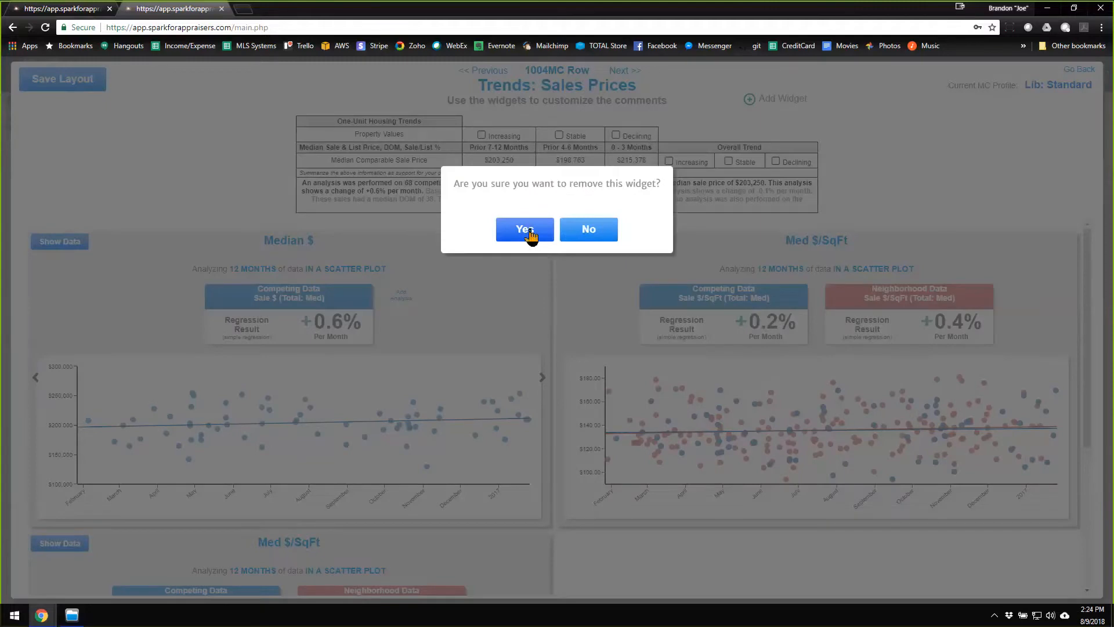
left_click(530, 235)
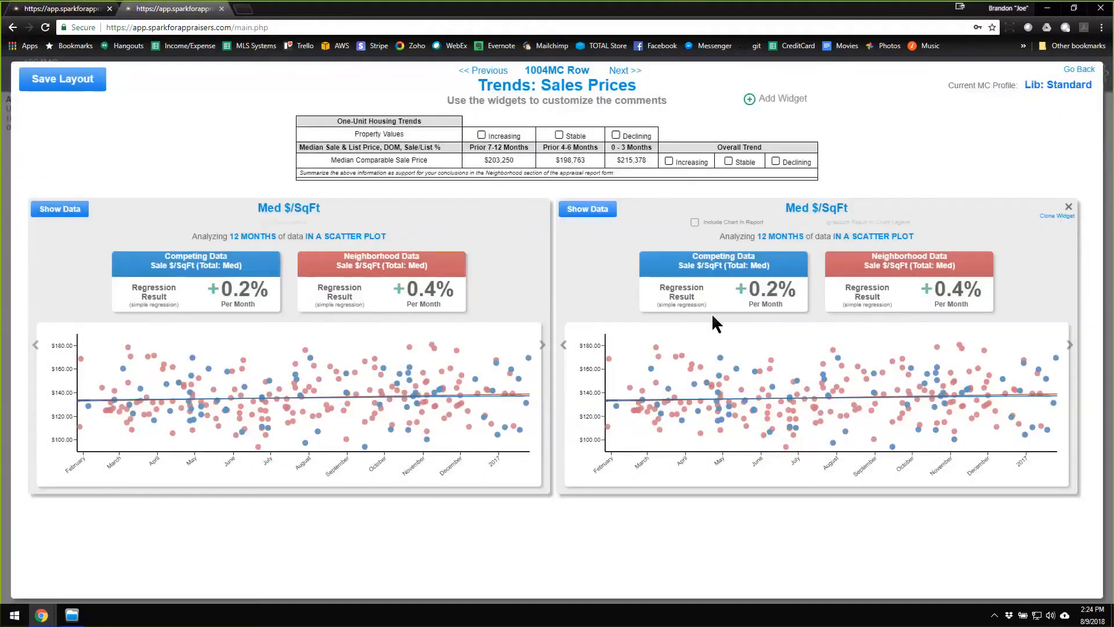
Group the second Med $/SqFt widget's data by month and include its chart in the report.
left_click(880, 237)
left_click(880, 261)
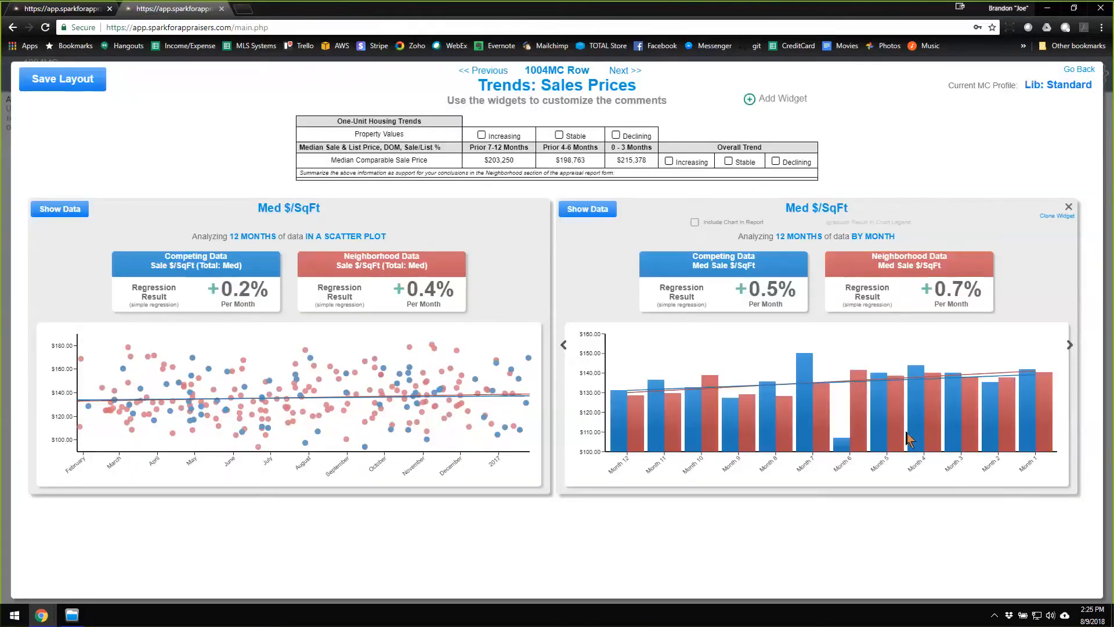
left_click(695, 222)
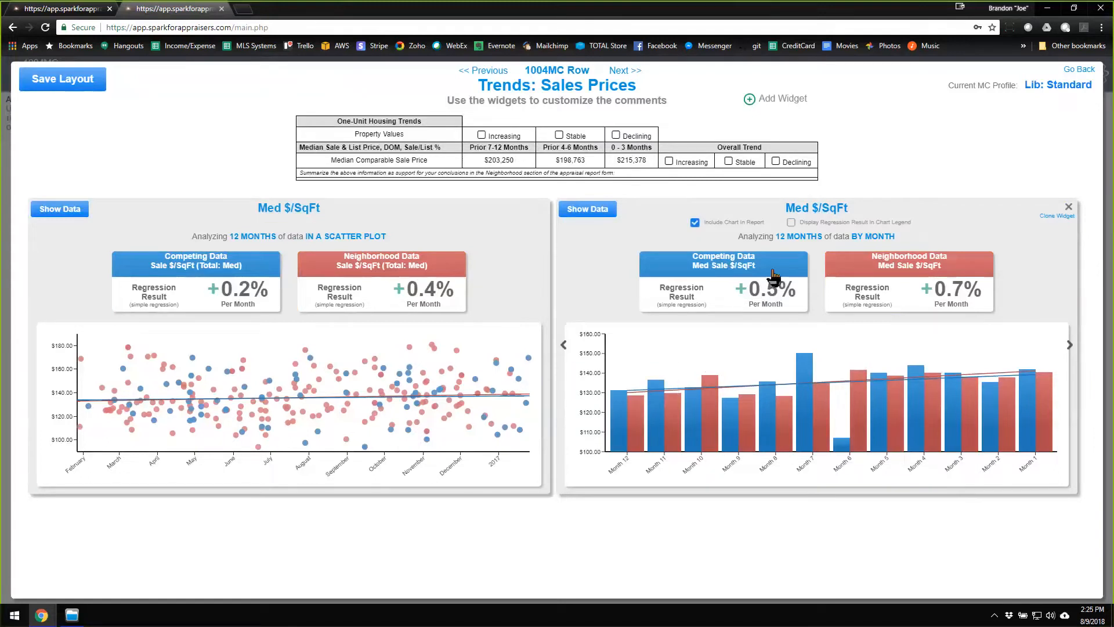
Set the Competing Data trendline to Best Fit in the monthly Med $/SqFt widget and return to the widgets.
left_click(739, 284)
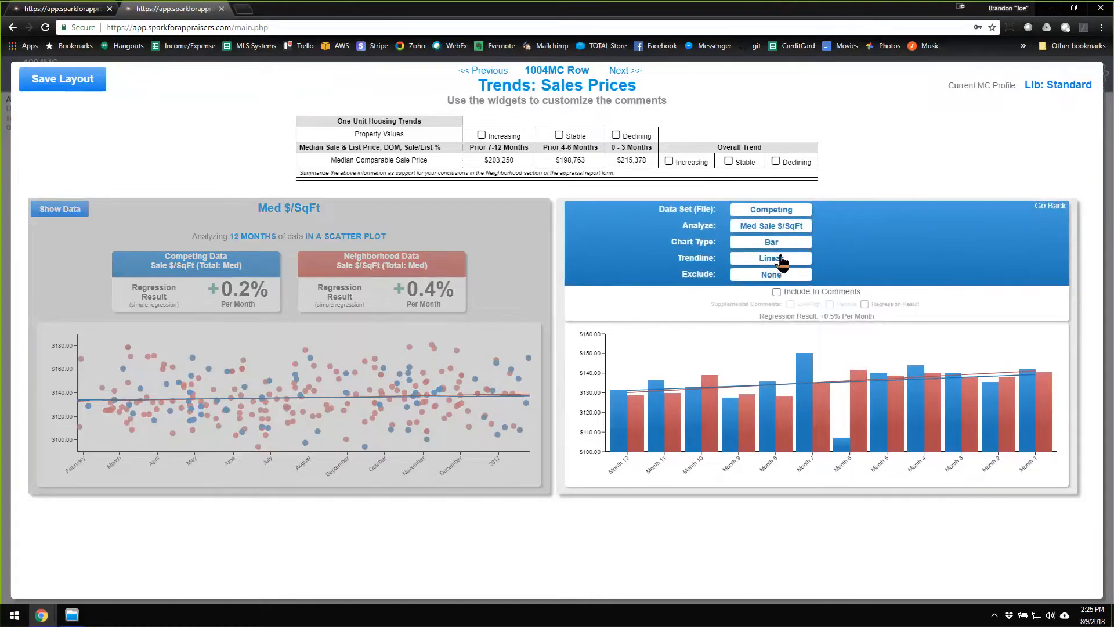
left_click(786, 265)
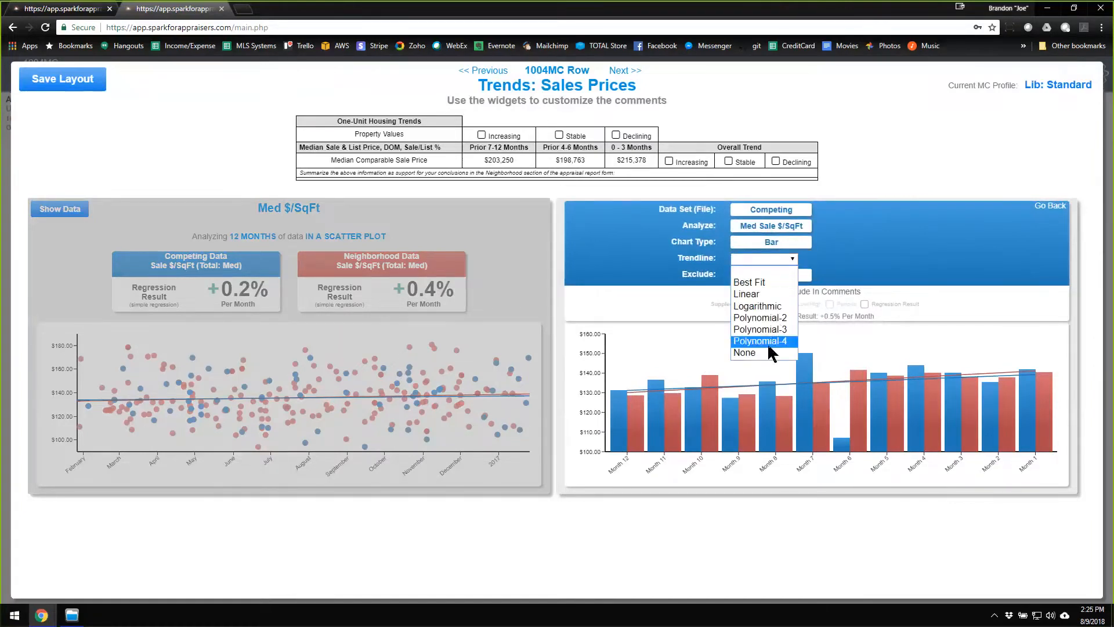
left_click(761, 283)
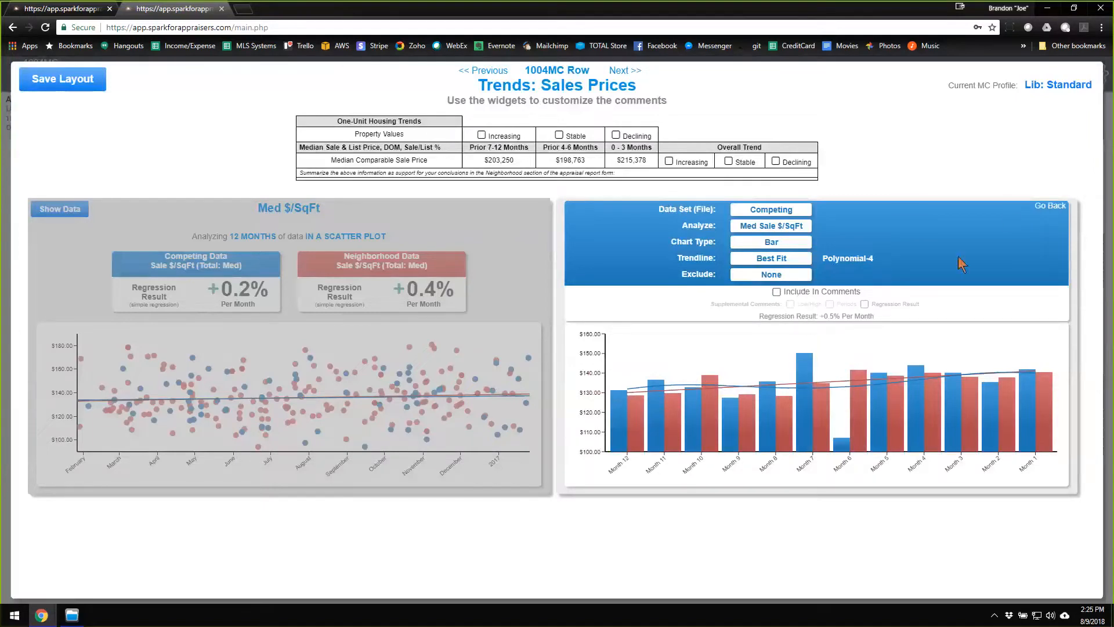
left_click(1050, 206)
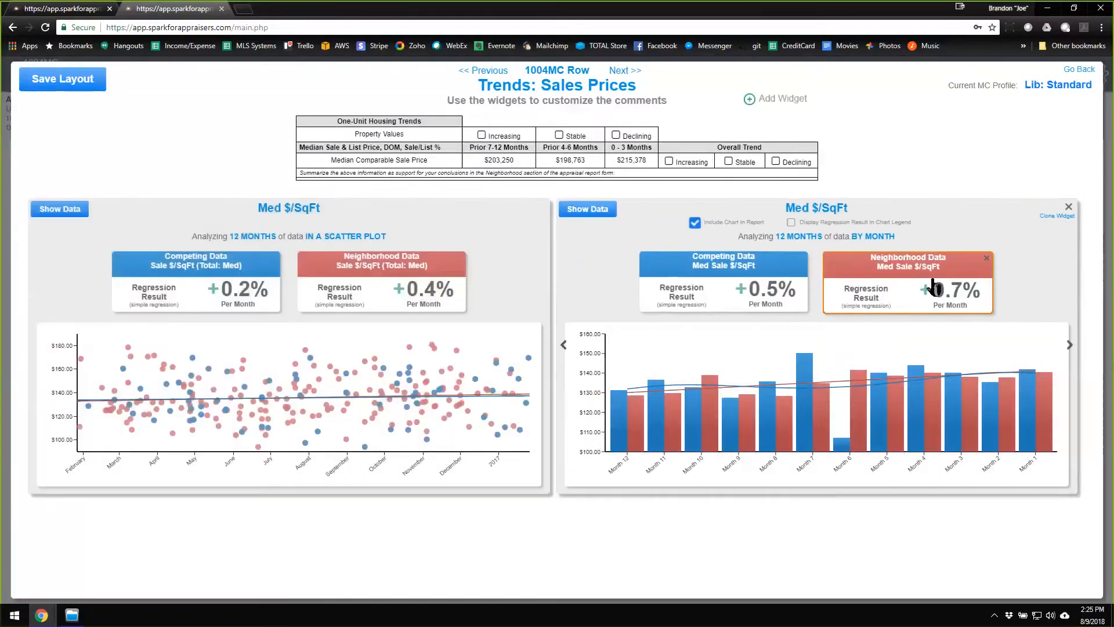
Set the Neighborhood Data trendline to Best Fit in the same widget and group the widget's data by quarter.
left_click(929, 284)
left_click(787, 267)
left_click(790, 264)
left_click(769, 283)
left_click(1050, 206)
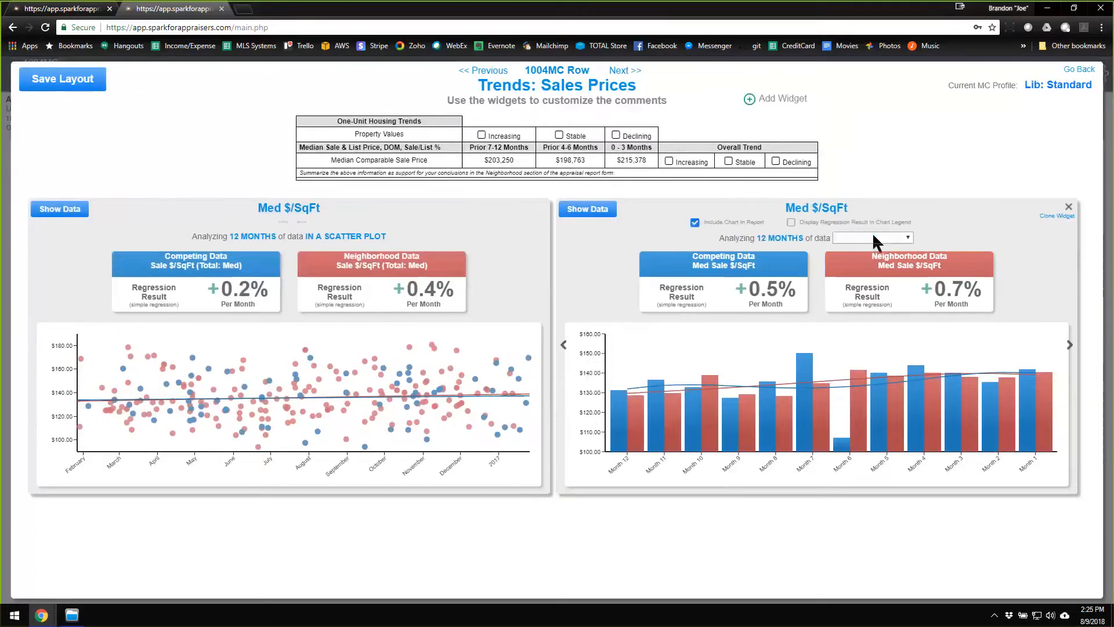
left_click(873, 236)
left_click(864, 273)
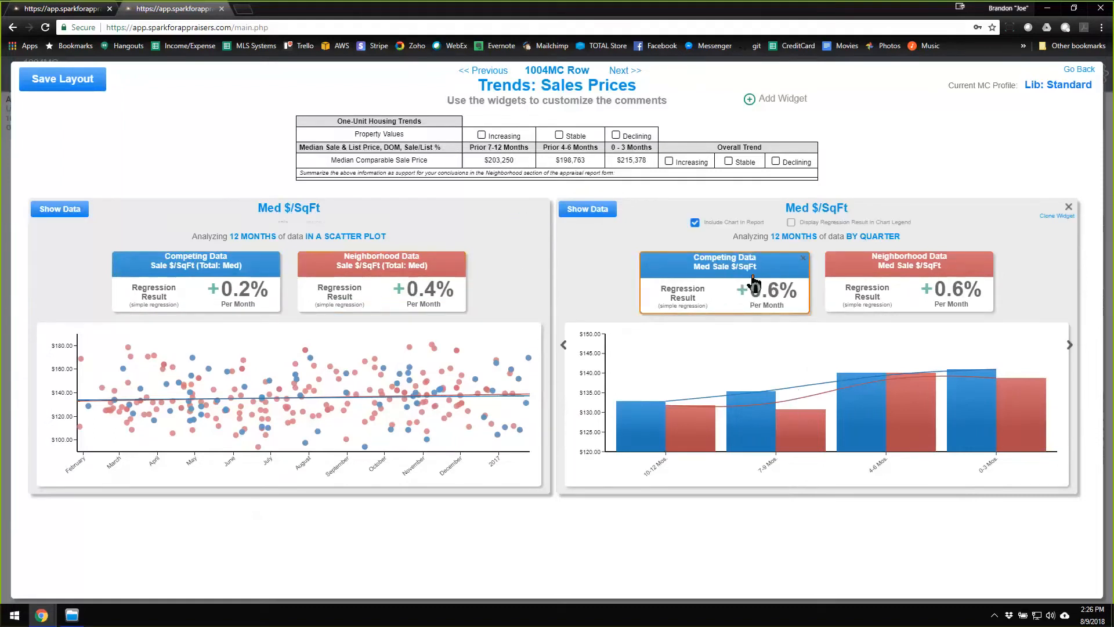
Include the quarterly widget's Competing Data analysis in the comments, with the Low/High and Periods supplemental comments but without Regression Result.
left_click_drag(747, 281, 751, 279)
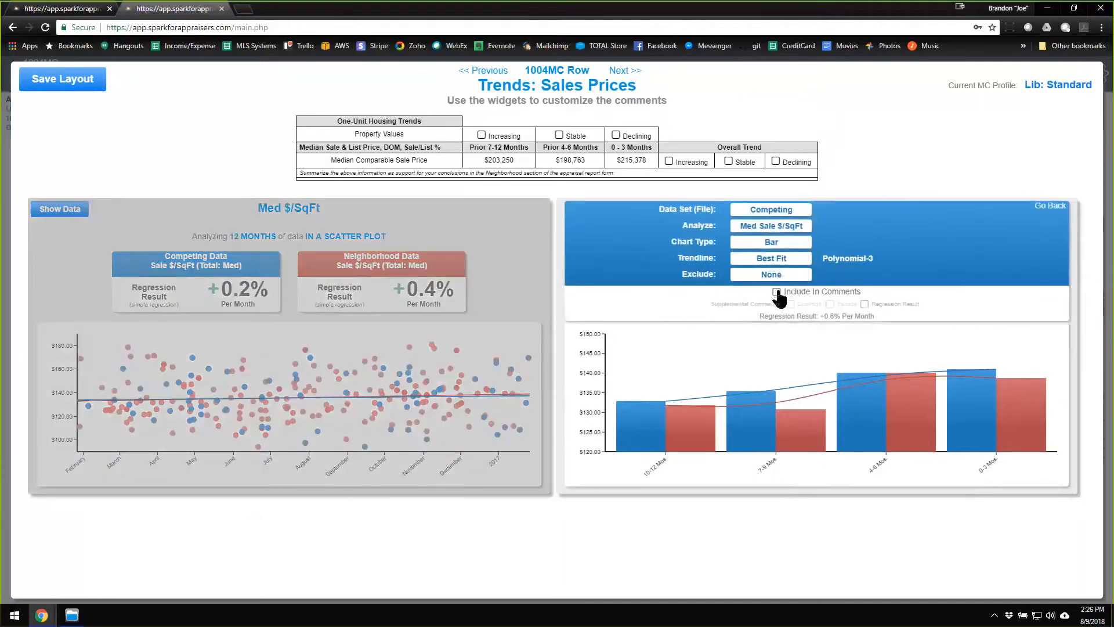
left_click(777, 292)
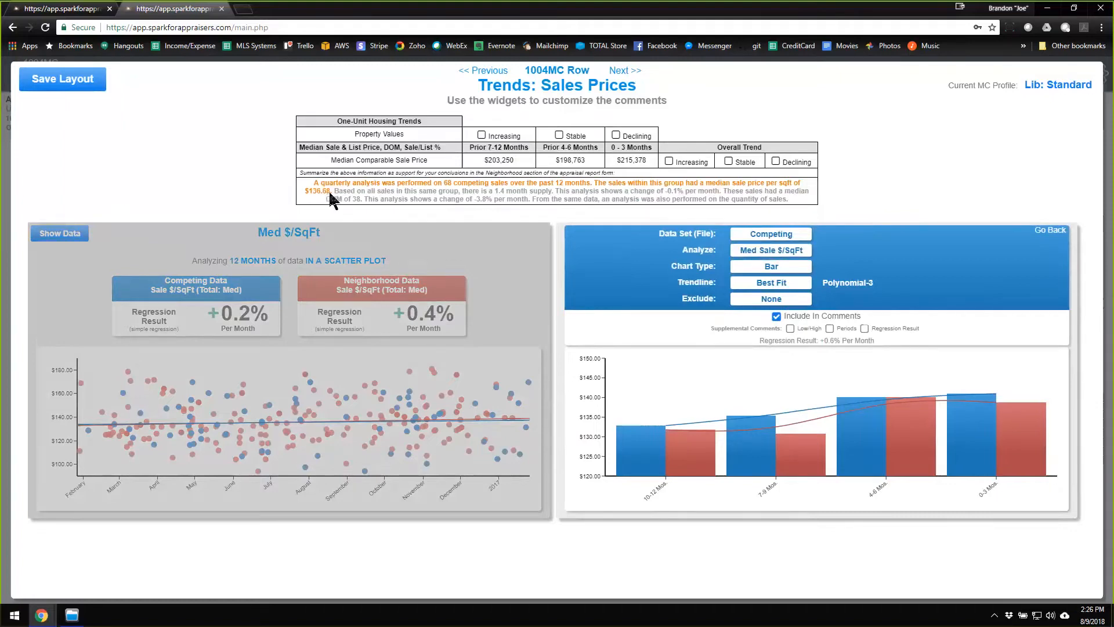
left_click(790, 329)
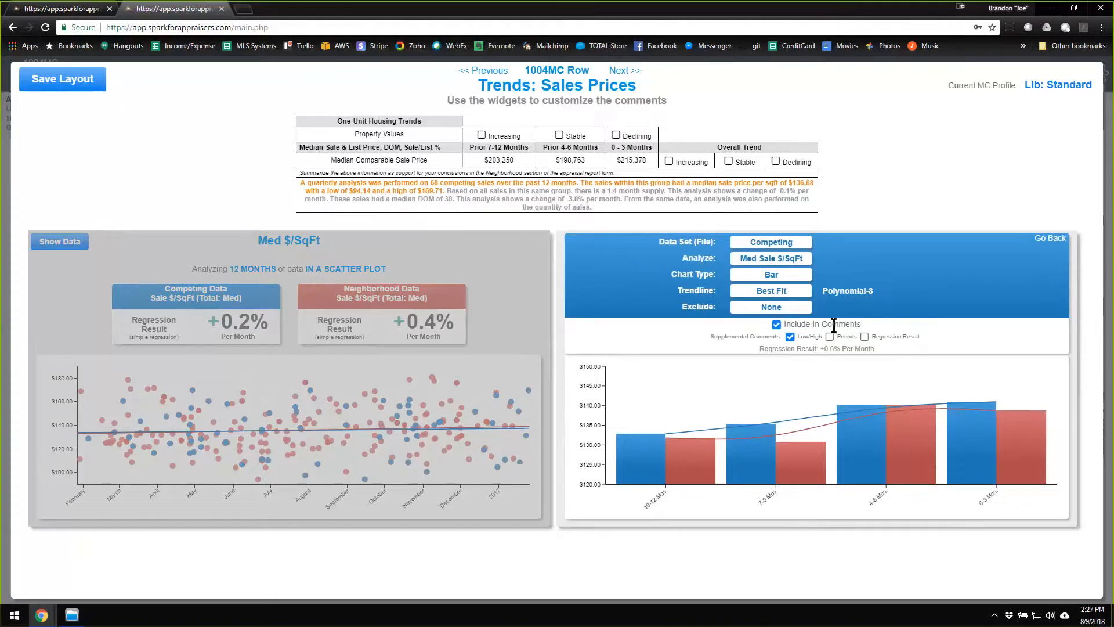
left_click(865, 337)
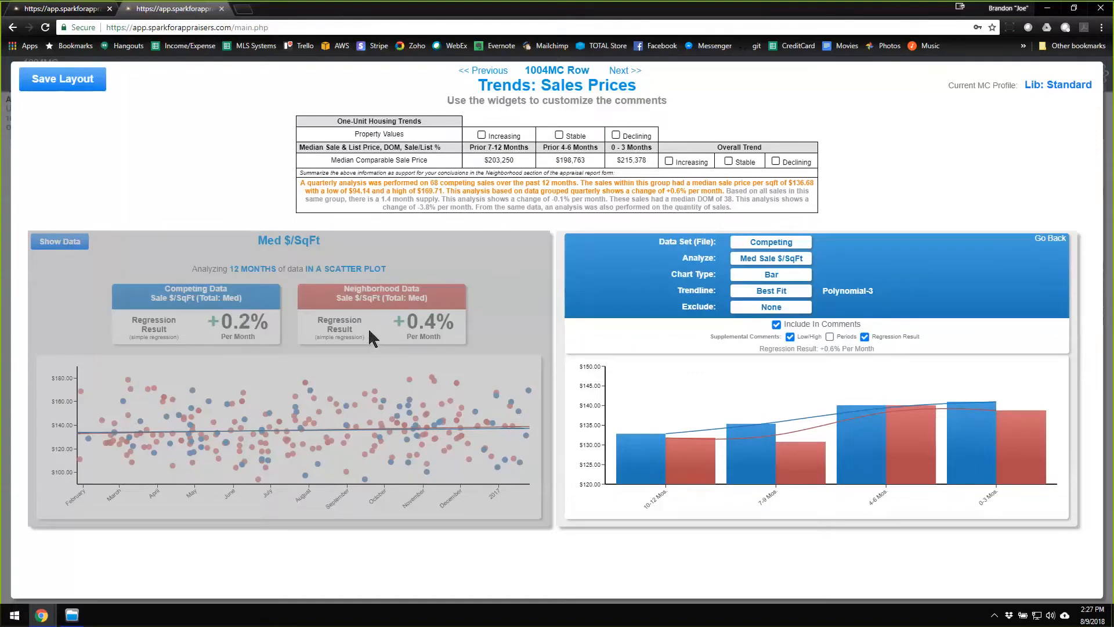
left_click(865, 338)
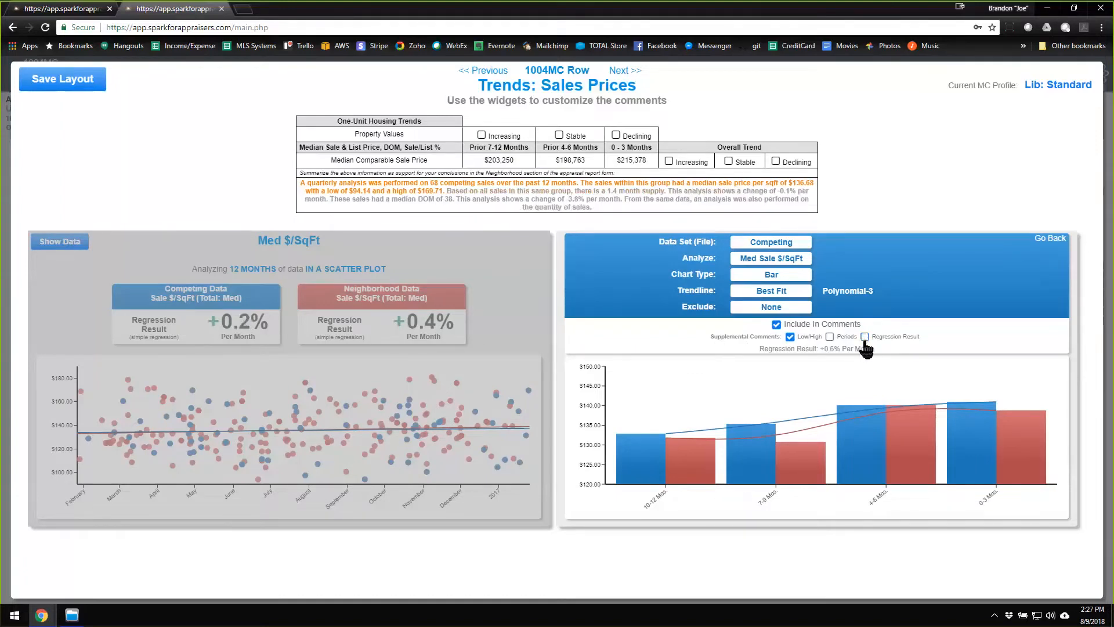
left_click(830, 337)
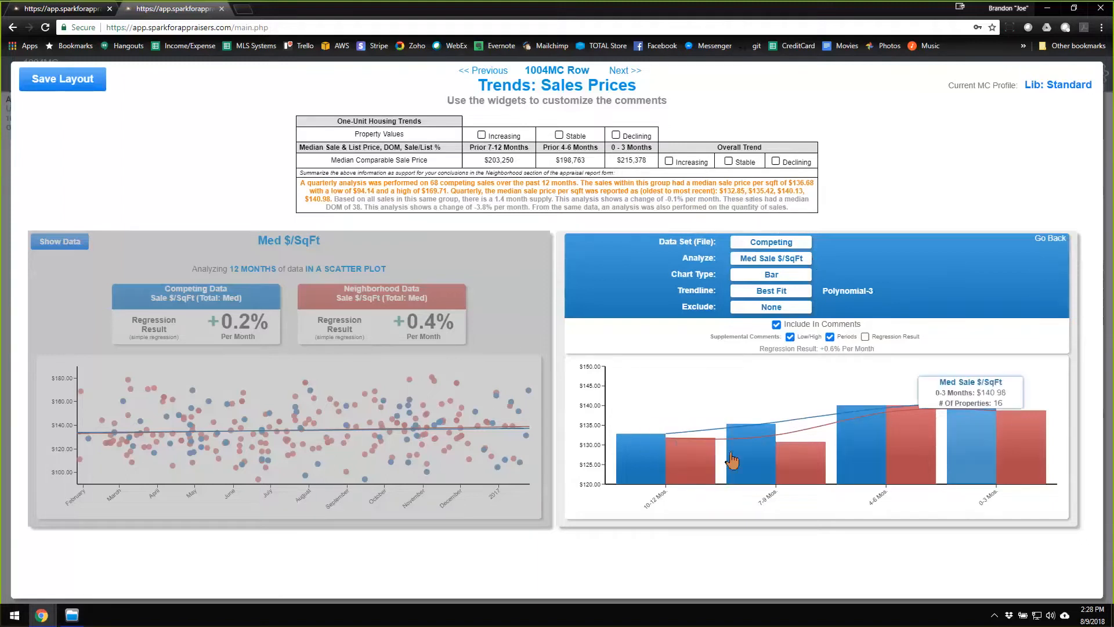
mouse_move(760, 444)
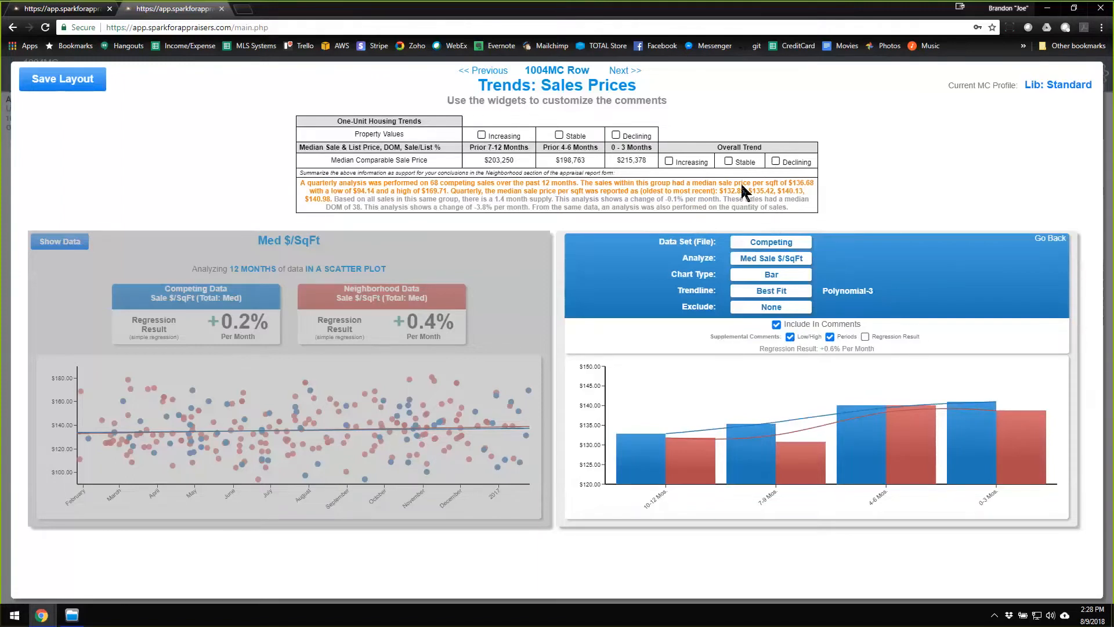
left_click(1052, 240)
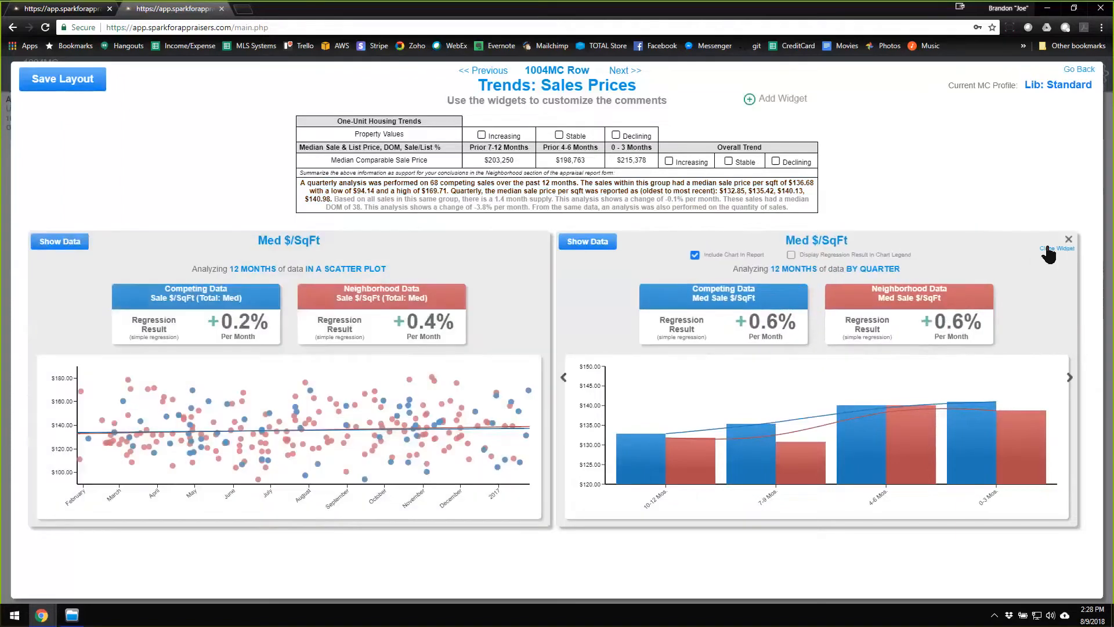
Clone the quarterly Med $/SqFt widget and set the clone to analyze 24 months of data.
left_click(1057, 248)
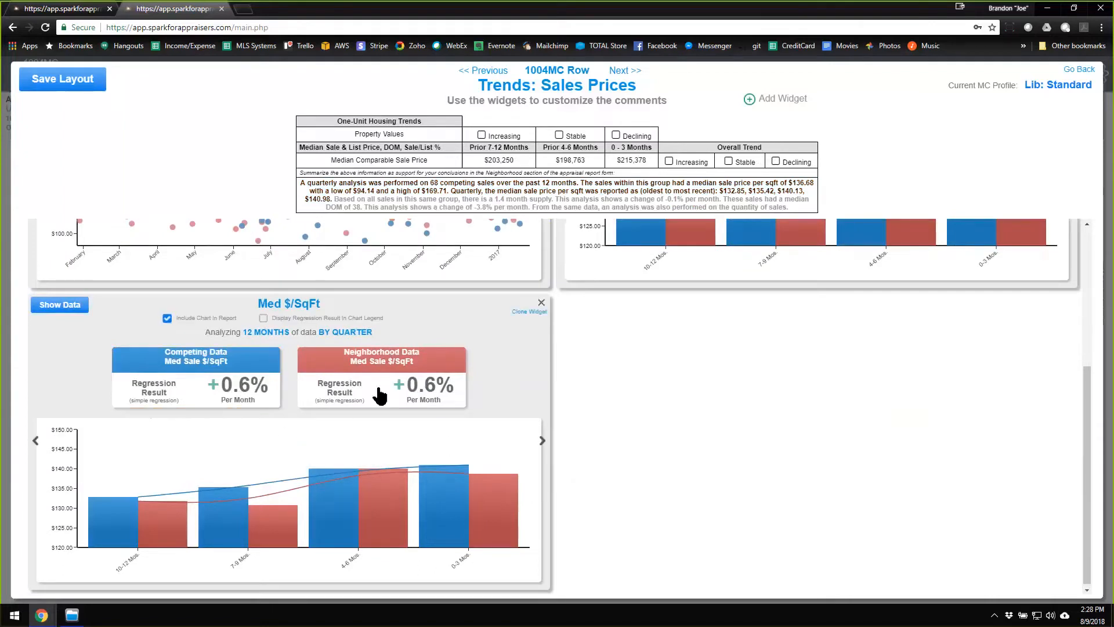
left_click(276, 342)
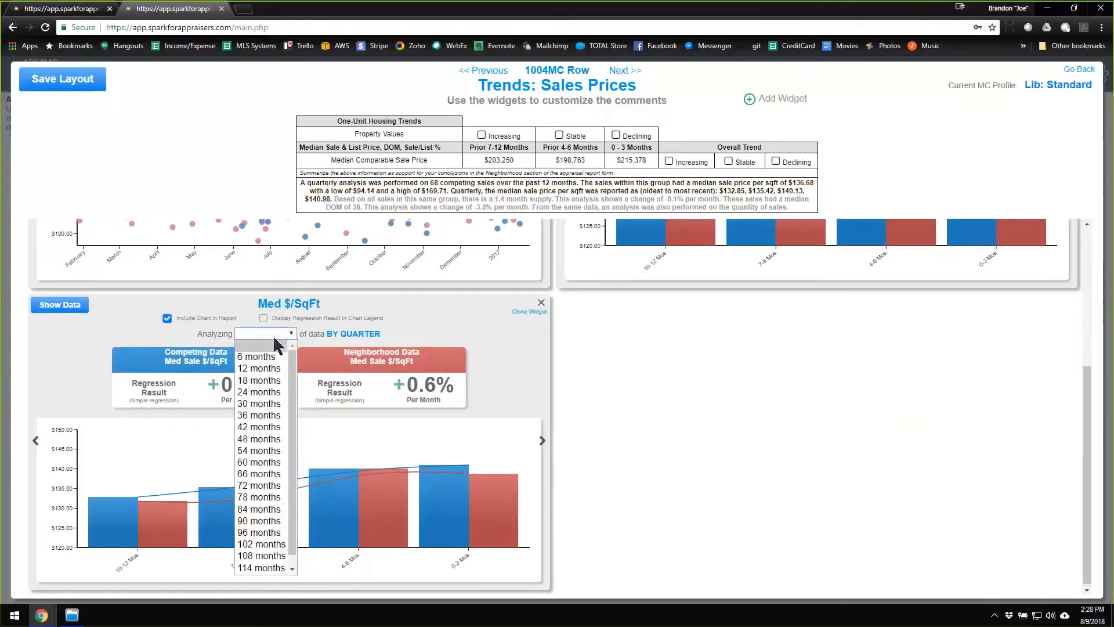
left_click(270, 397)
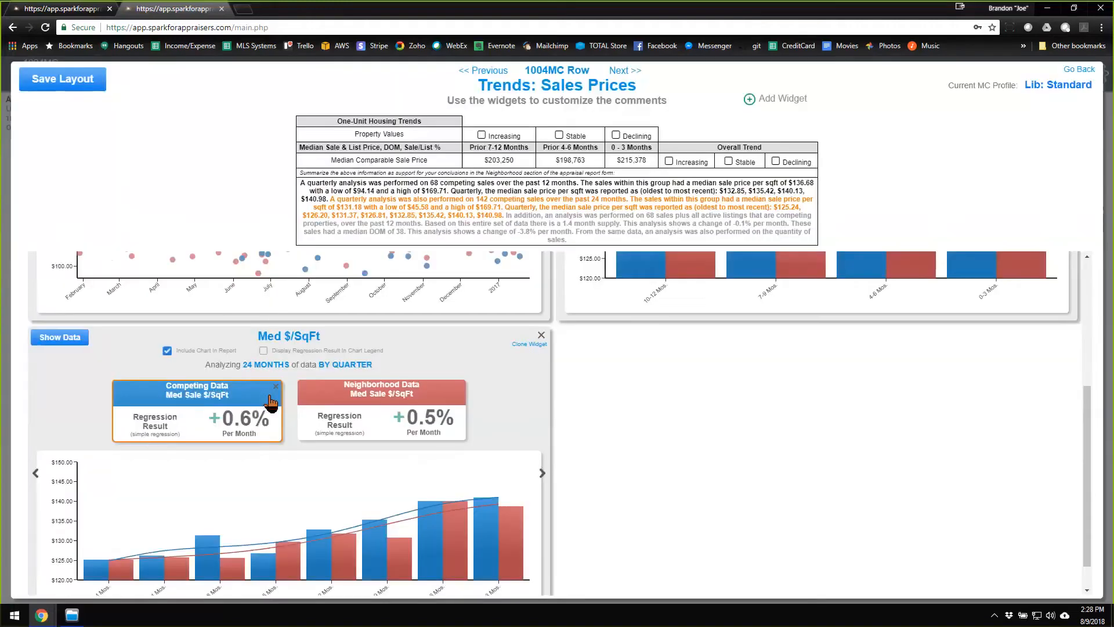
scroll(540, 213, "down", 1)
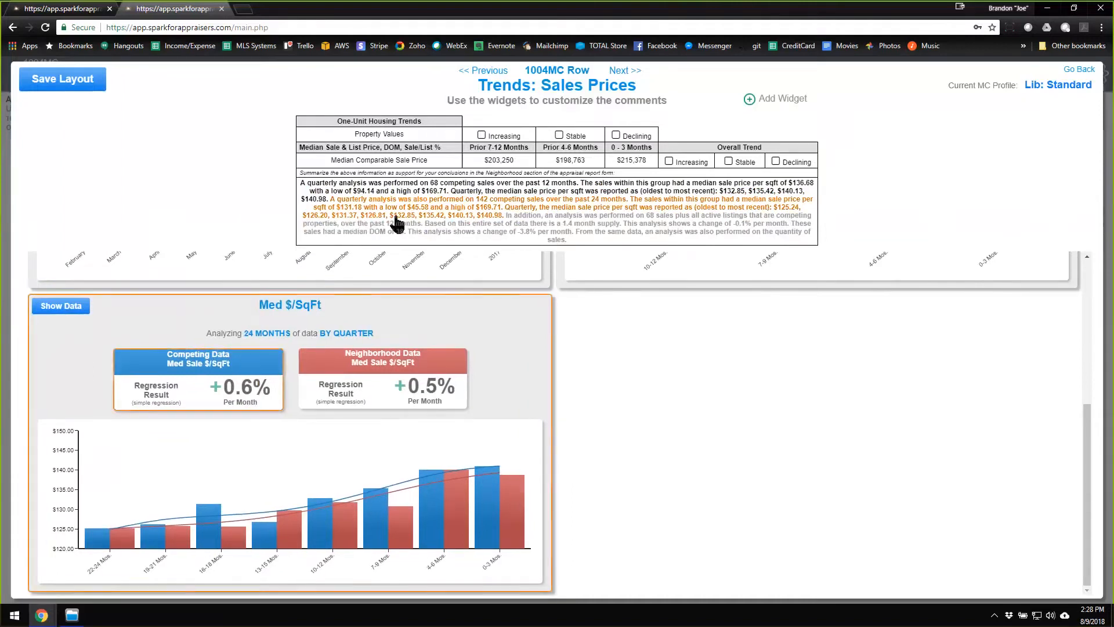
mouse_move(432, 307)
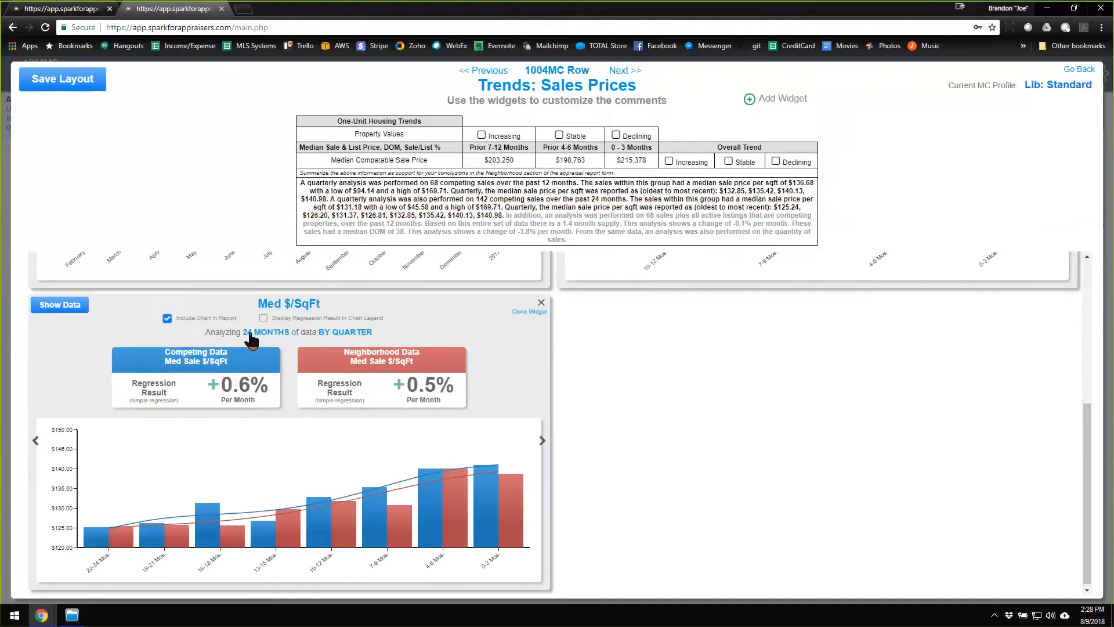
Group the cloned 24-month widget's data by year and review its Competing Data settings.
left_click(353, 335)
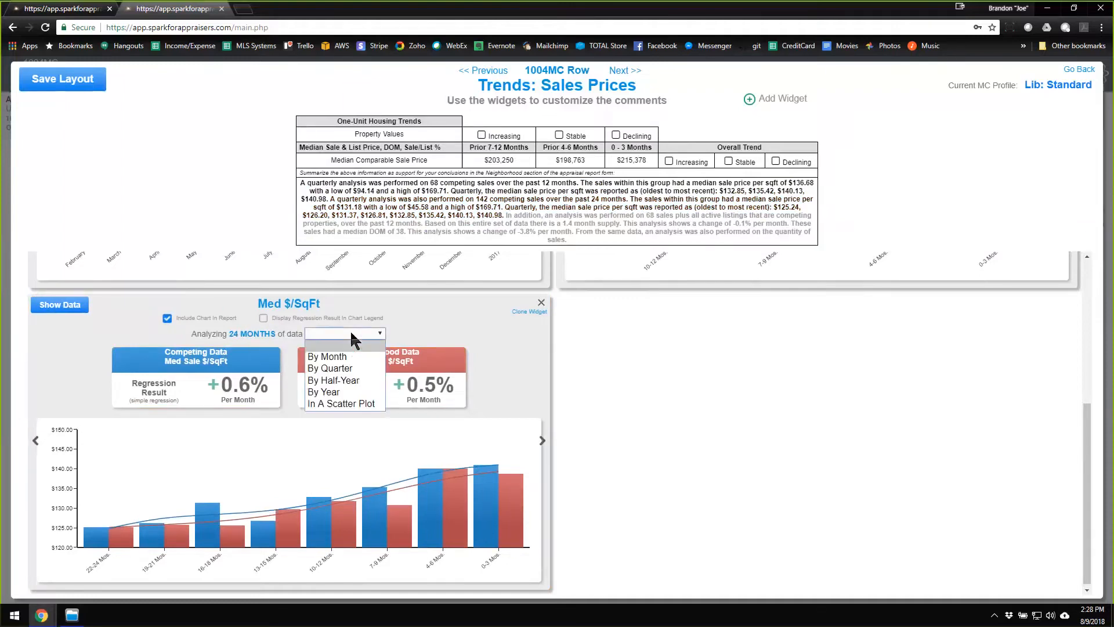
left_click(353, 393)
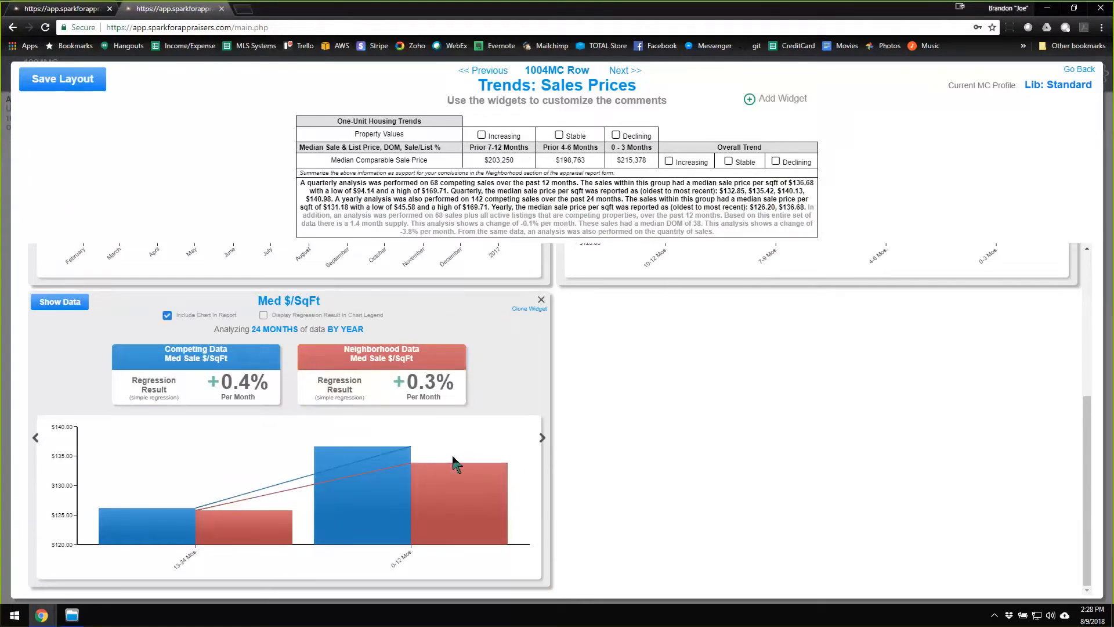
mouse_move(416, 510)
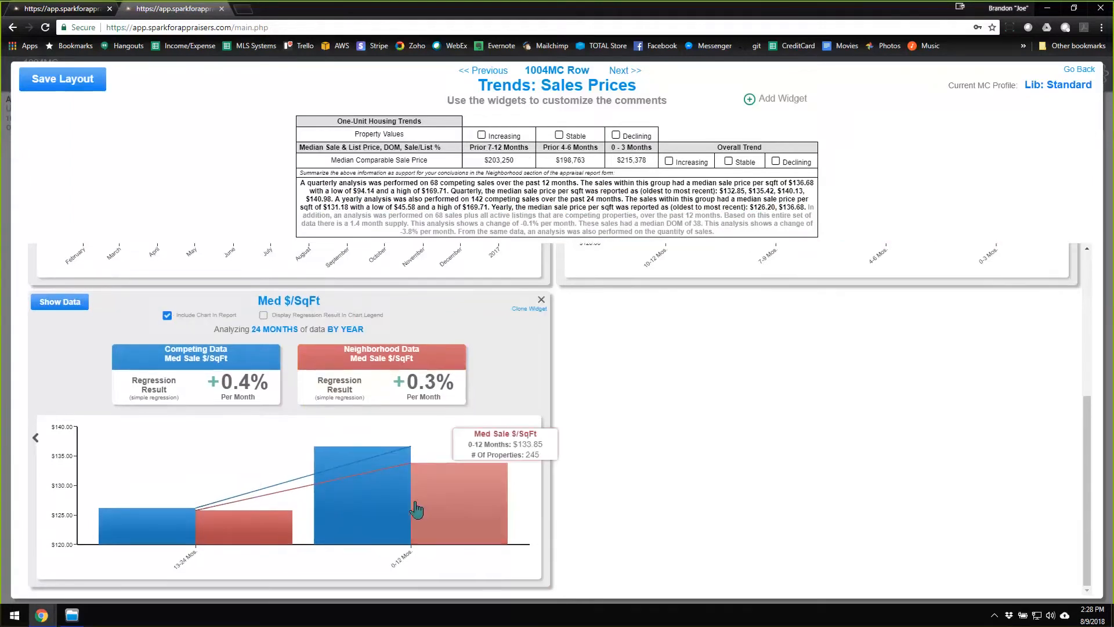
left_click(230, 374)
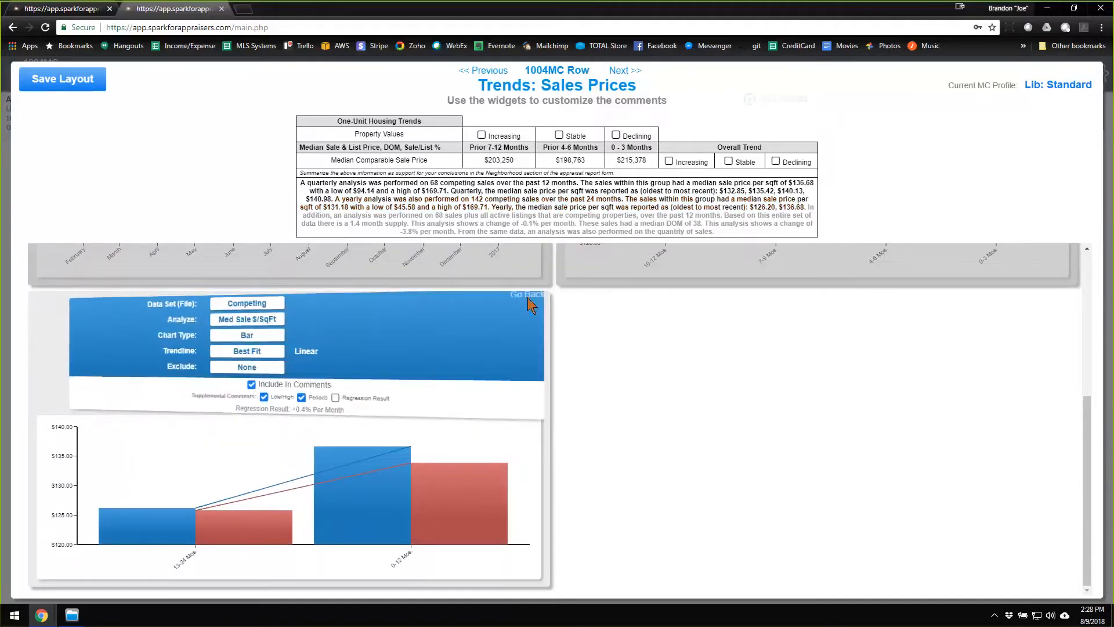
left_click(529, 296)
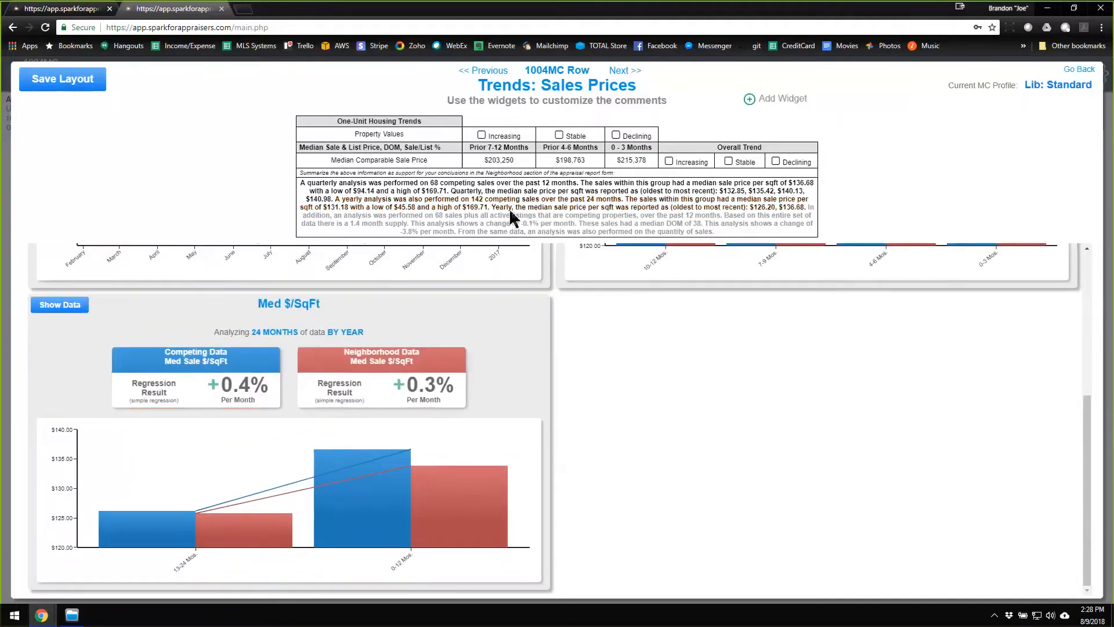
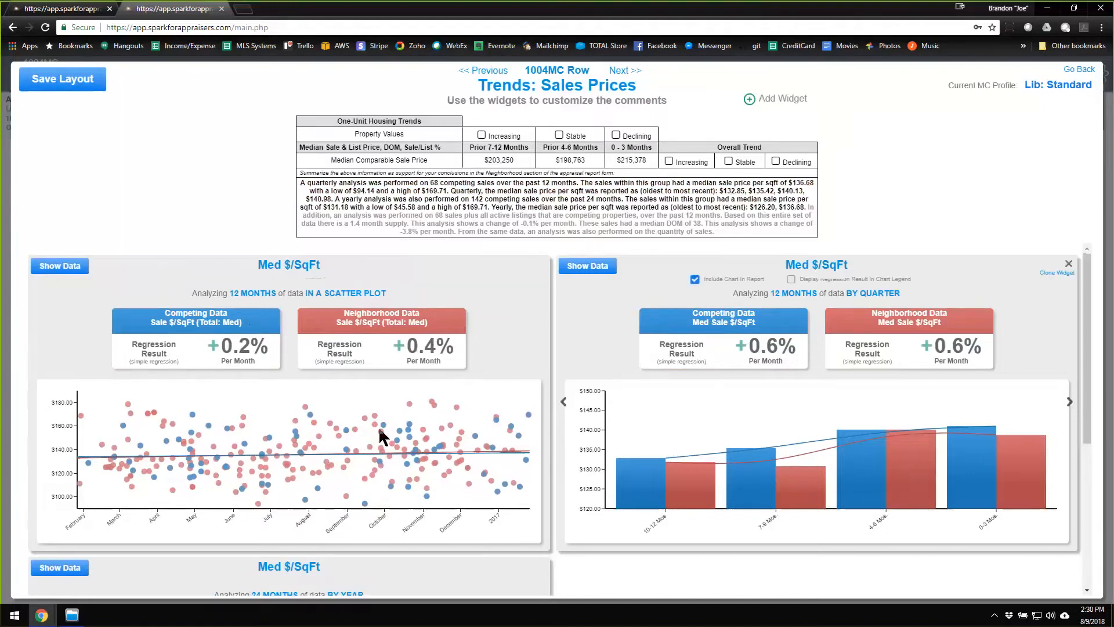
Rearrange the Med $/SqFt widgets into the order quarterly, yearly, scatter plot.
mouse_move(354, 431)
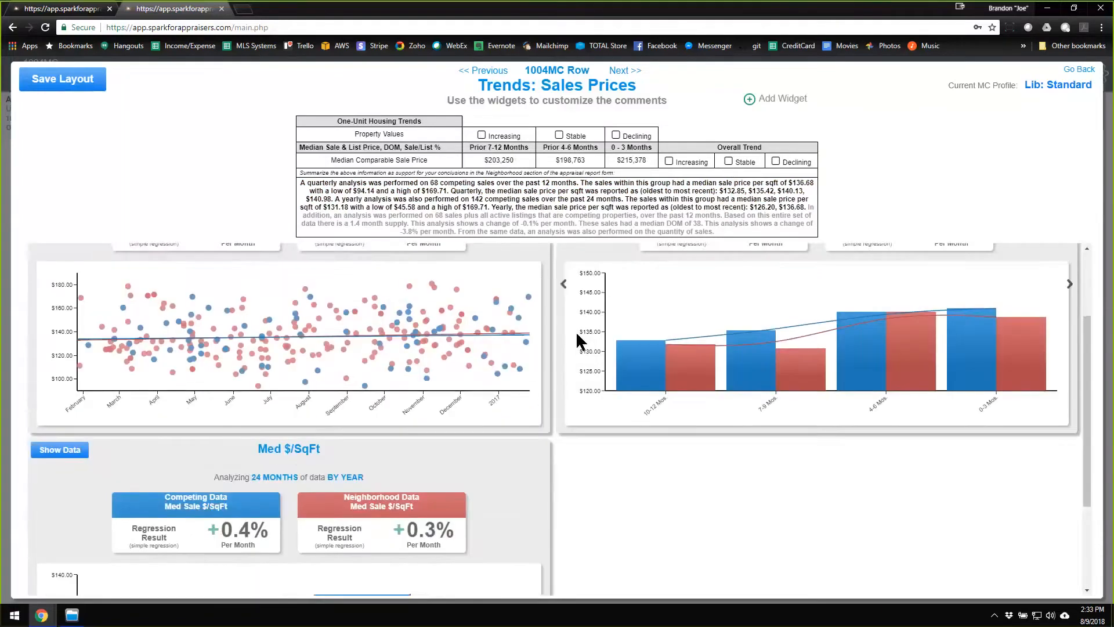
scroll(574, 273, "up", 2)
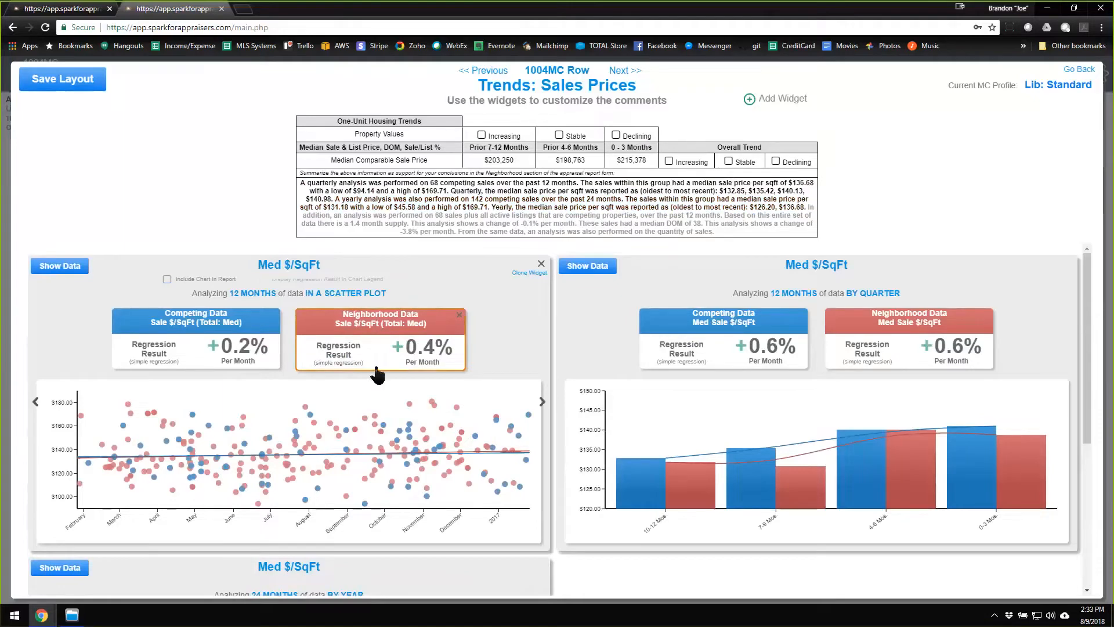
scroll(415, 394, "down", 4)
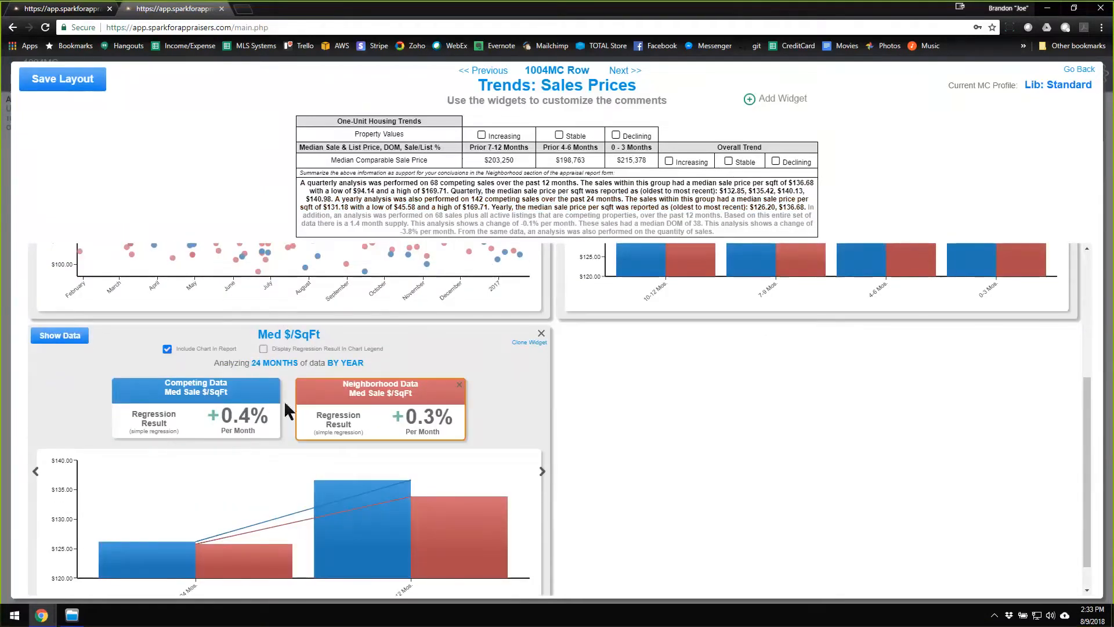
scroll(663, 445, "up", 4)
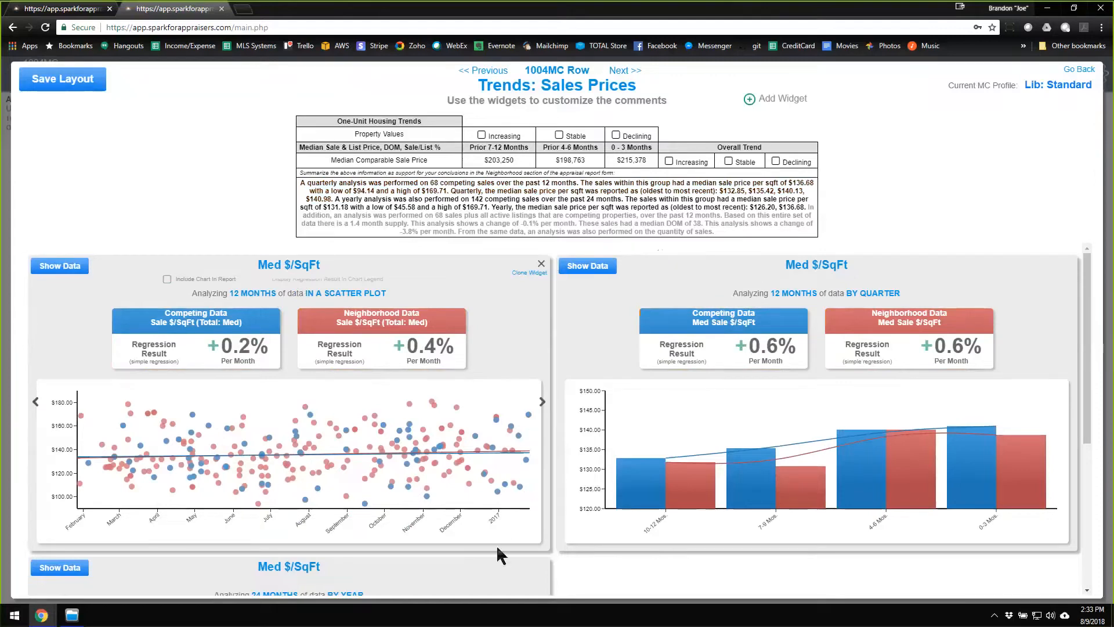
left_click_drag(876, 279, 348, 278)
scroll(720, 328, "down", 3)
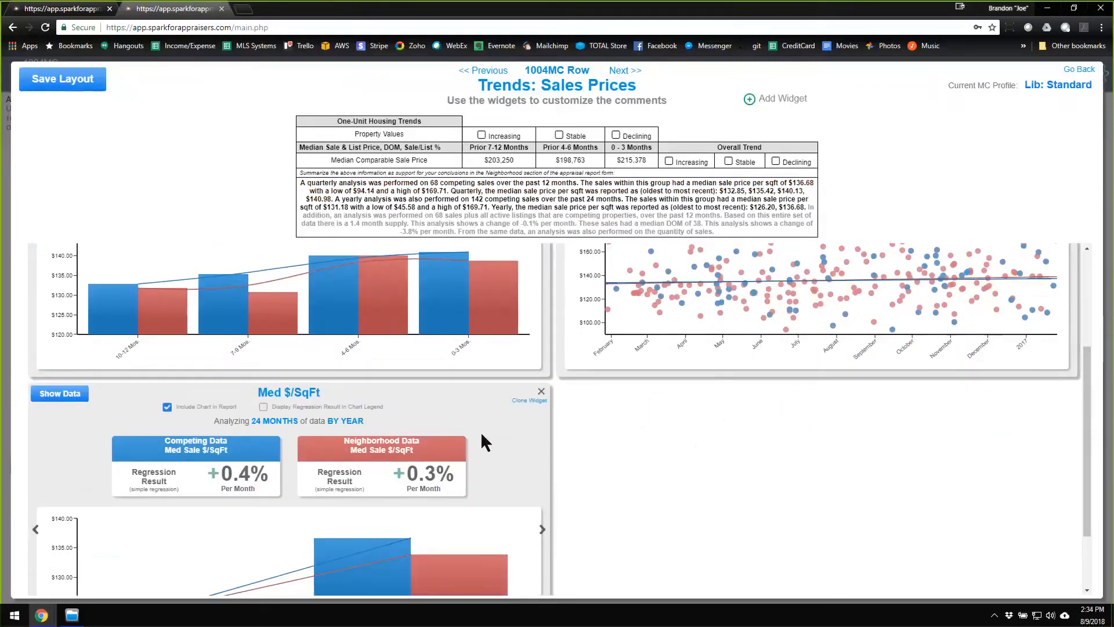
left_click_drag(482, 435, 1047, 249)
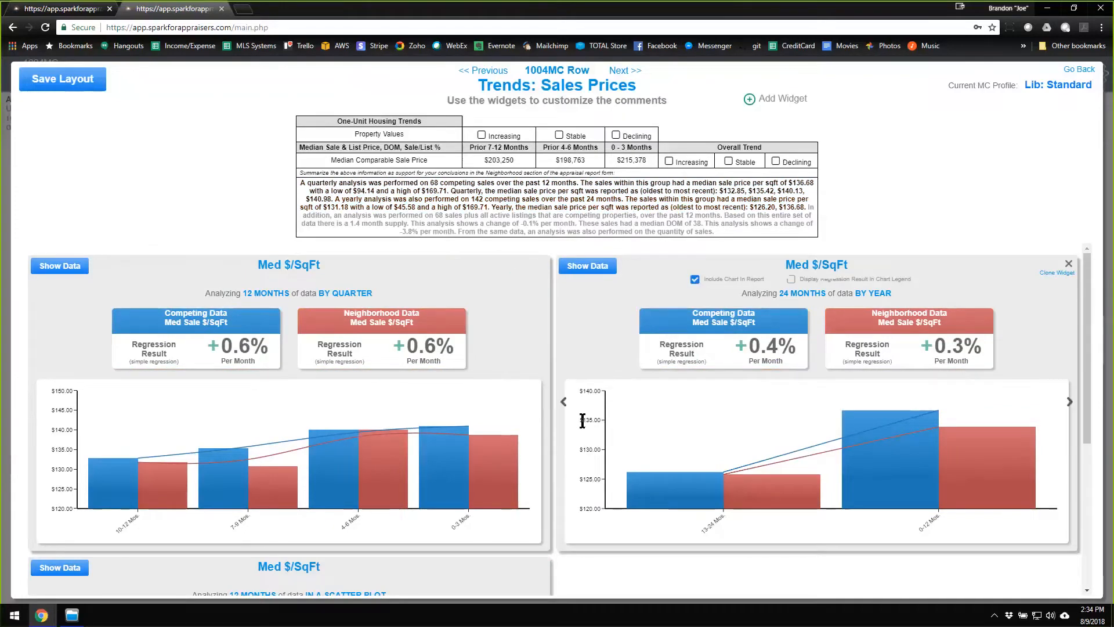
Move the scatter plot widget back to first place and the quarterly widget to second, ahead of the yearly one.
scroll(582, 422, "down", 2)
scroll(582, 422, "down", 2)
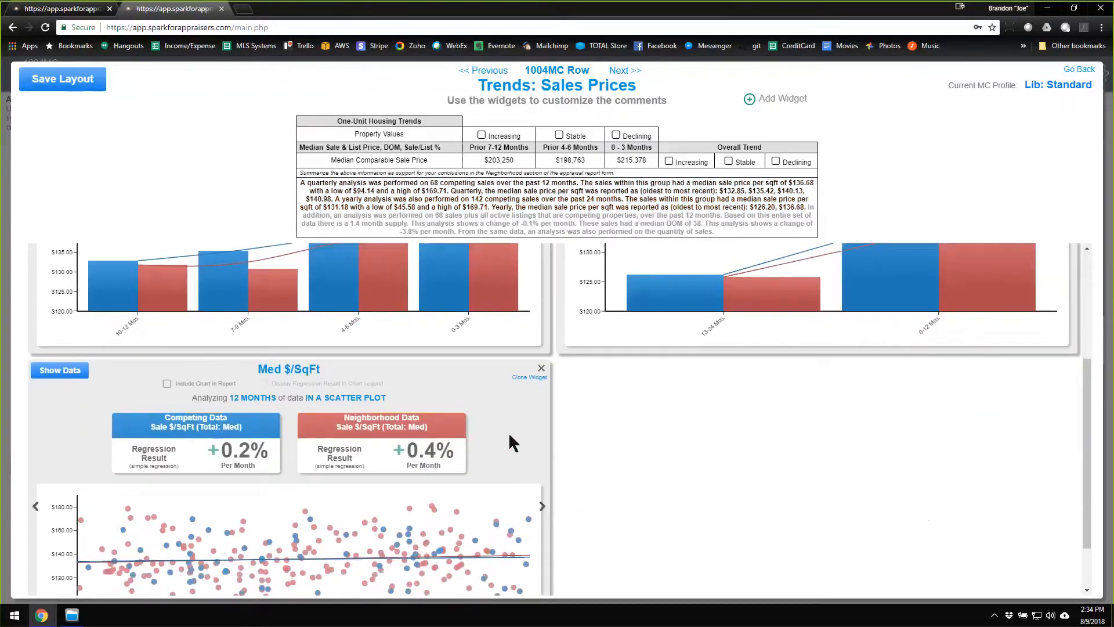
scroll(590, 440, "up", 5)
scroll(643, 349, "down", 2)
scroll(641, 344, "up", 1)
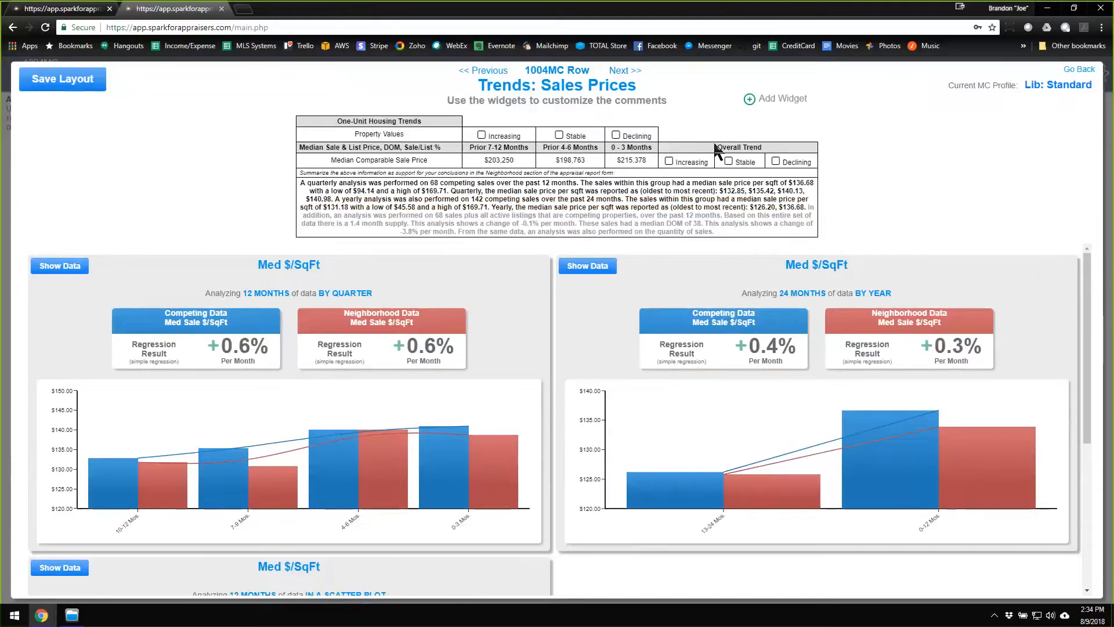
scroll(566, 489, "down", 3)
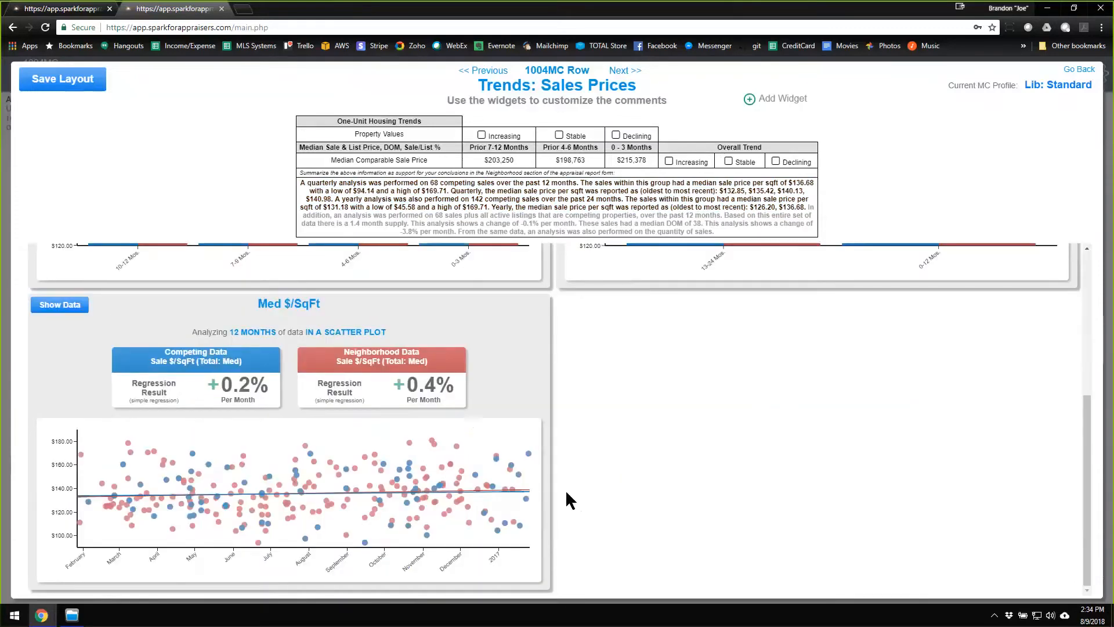
scroll(566, 489, "up", 1)
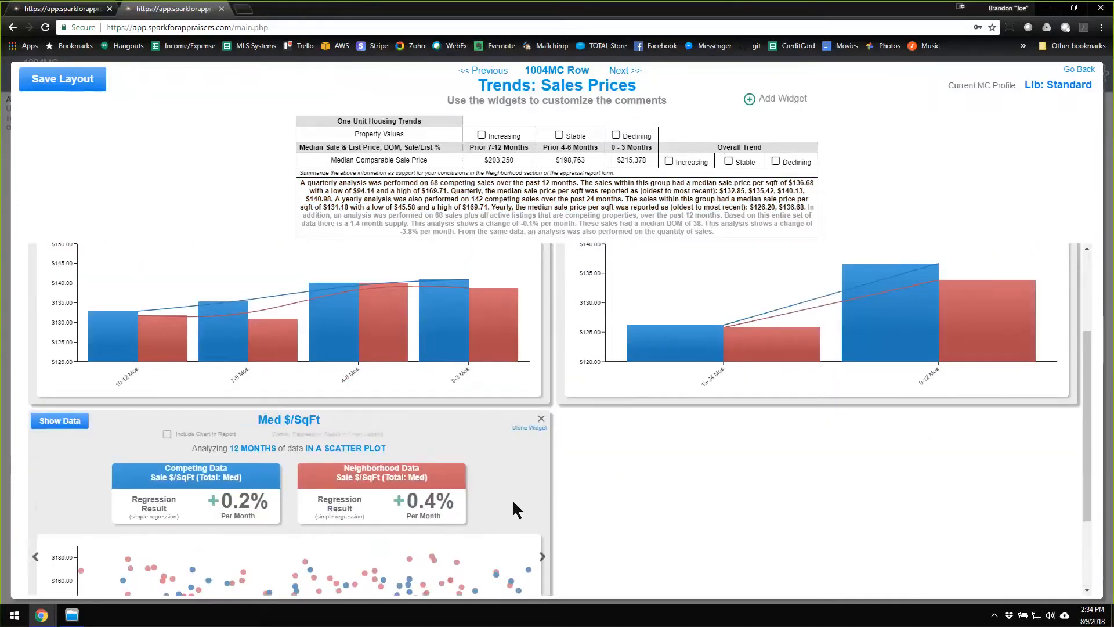
left_click_drag(511, 511, 485, 280)
left_click_drag(520, 453, 1038, 265)
scroll(778, 462, "up", 4)
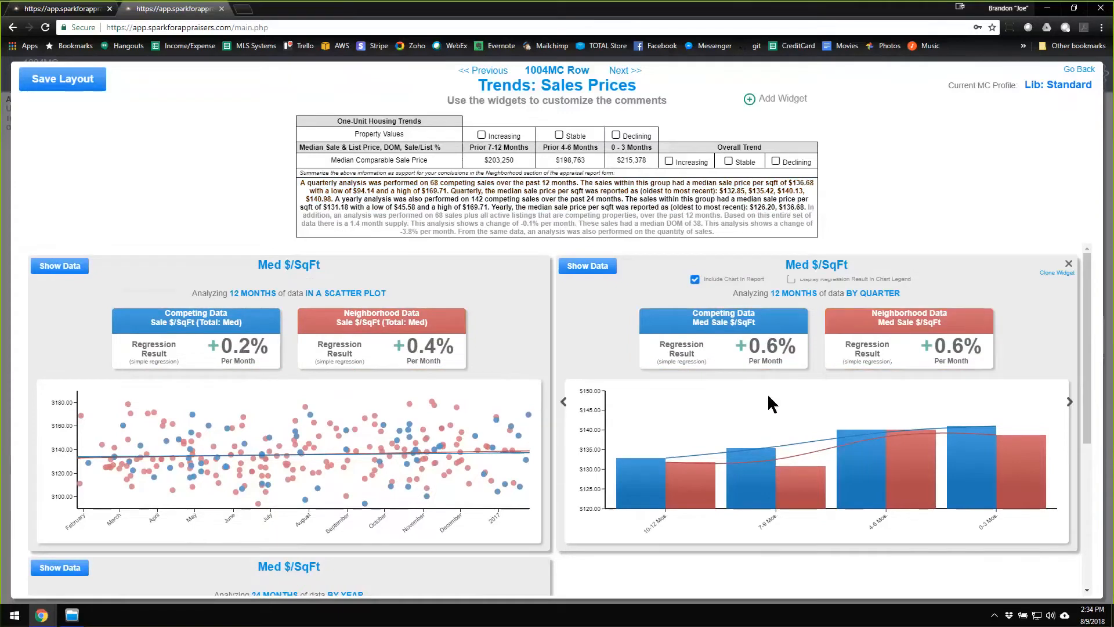
Leave the Sales Prices trends without saving the layout and mark the Median Comparable Sale Price overall trend as Stable.
scroll(451, 580, "down", 1)
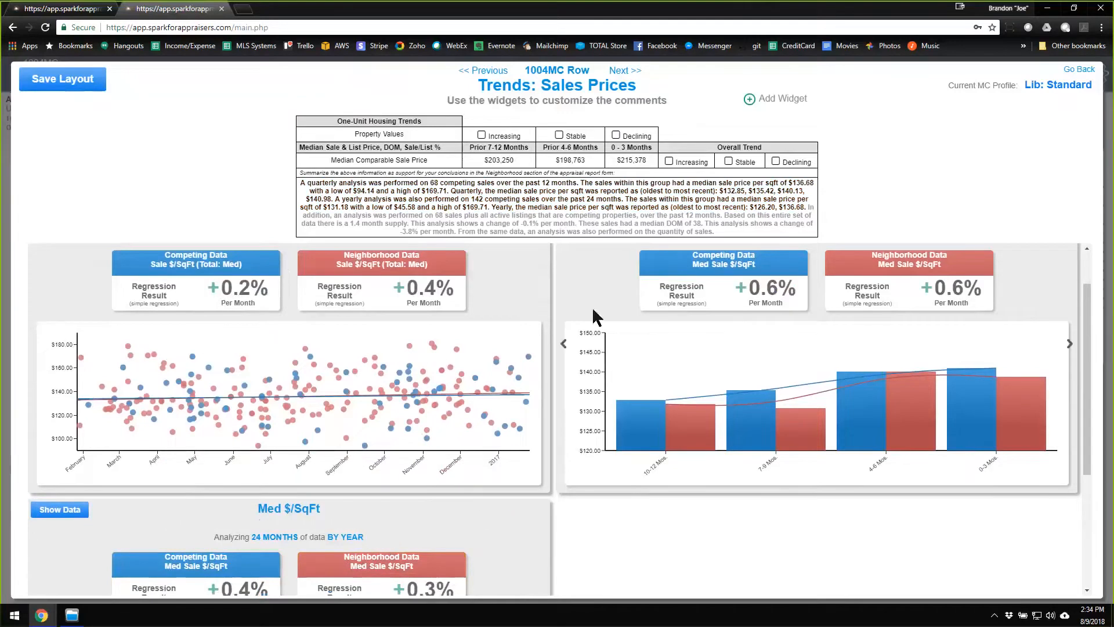
left_click(1077, 70)
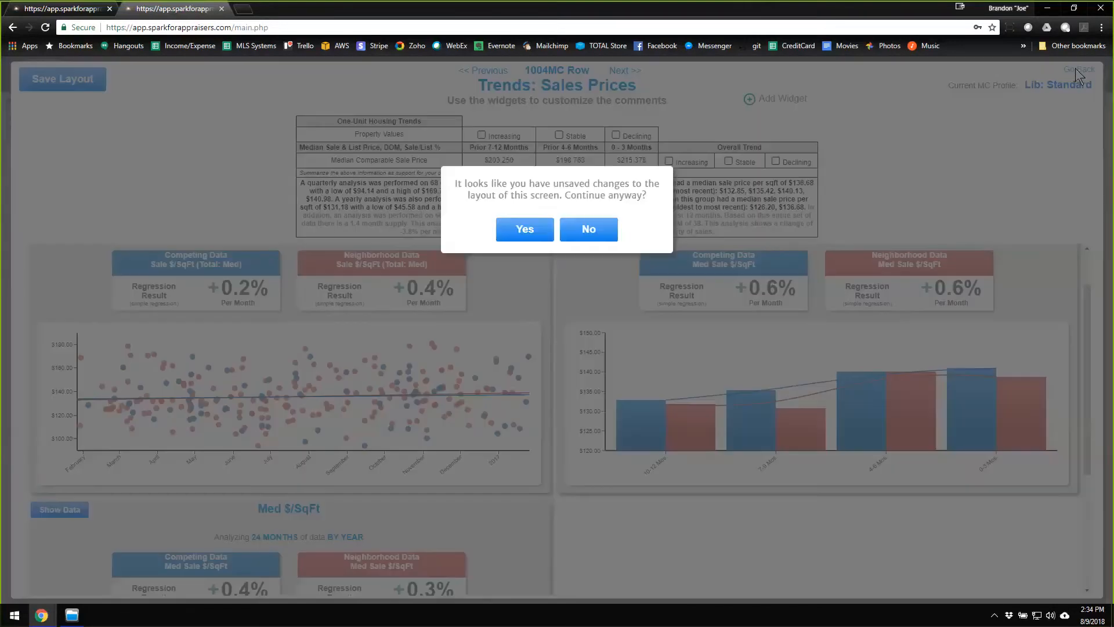
left_click(524, 231)
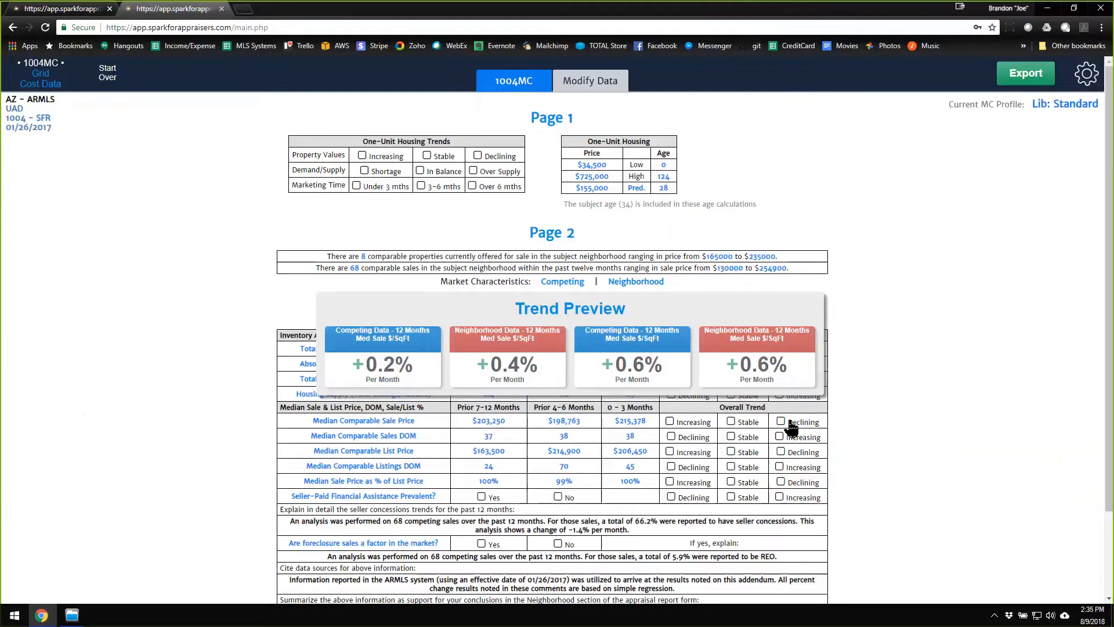
left_click(731, 423)
mouse_move(734, 419)
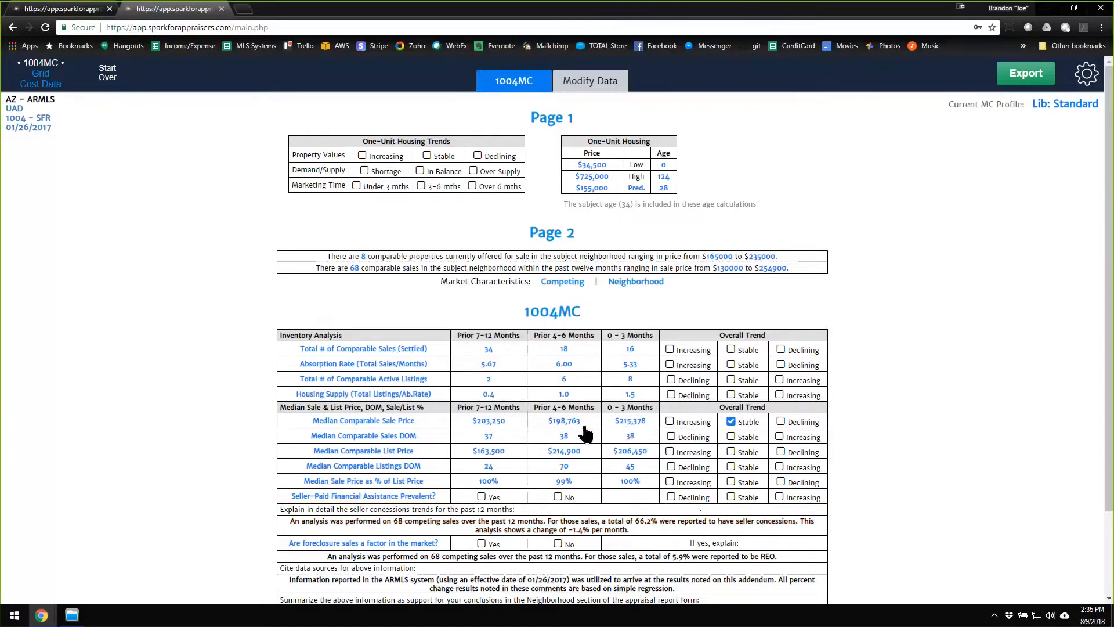
List the competing properties behind the quarterly Med $/SqFt chart's 0-3 month bar and sort them by sold price, highest first.
left_click(369, 422)
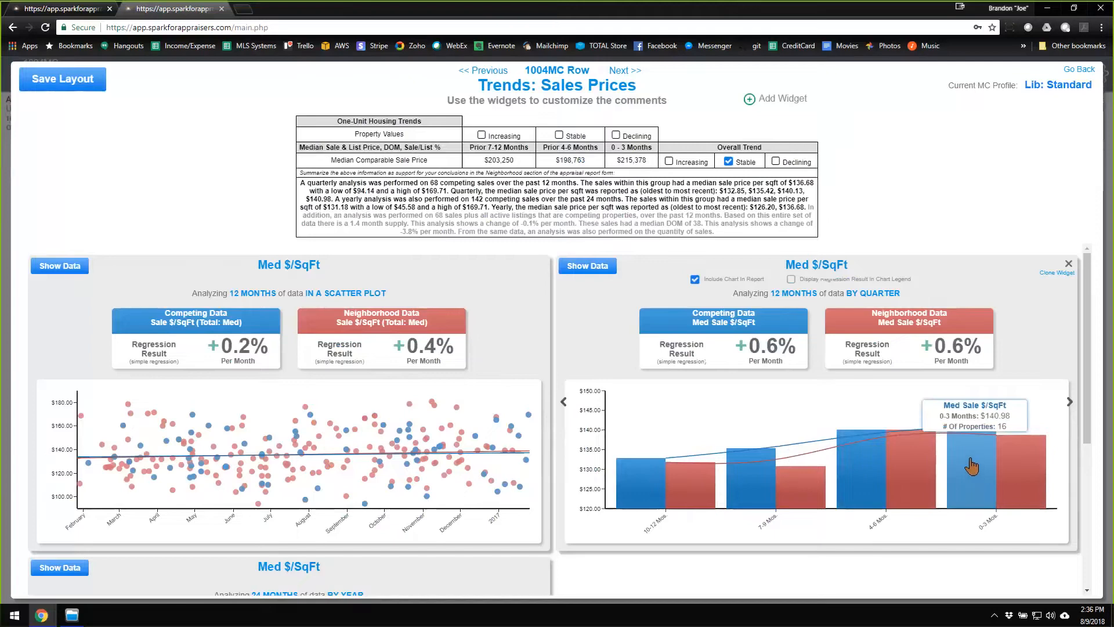
left_click(971, 462)
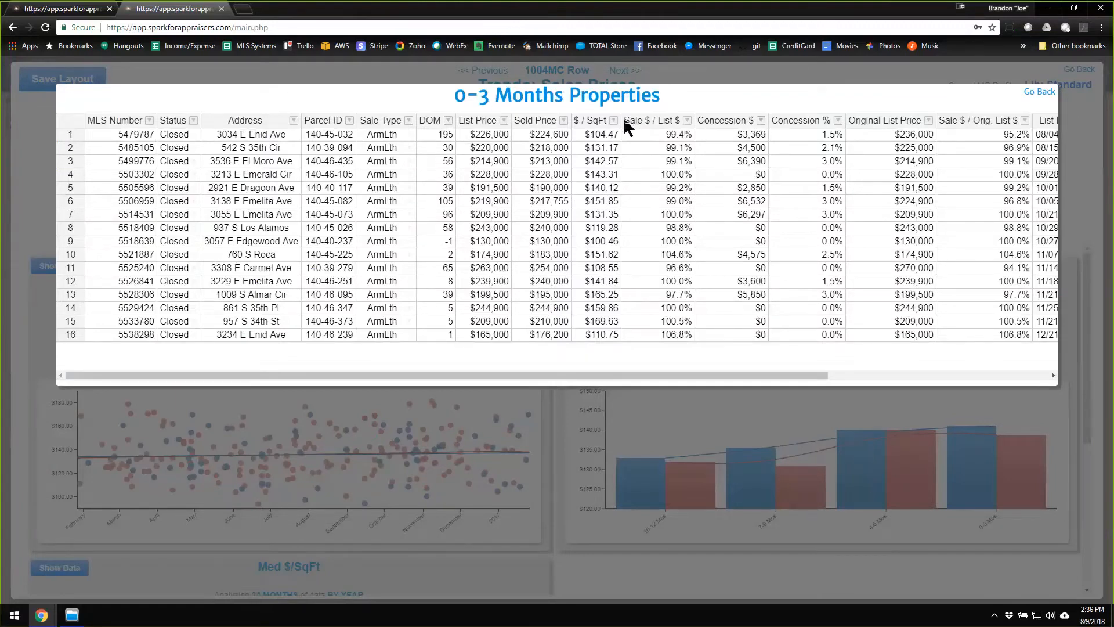
left_click(535, 120)
left_click(535, 121)
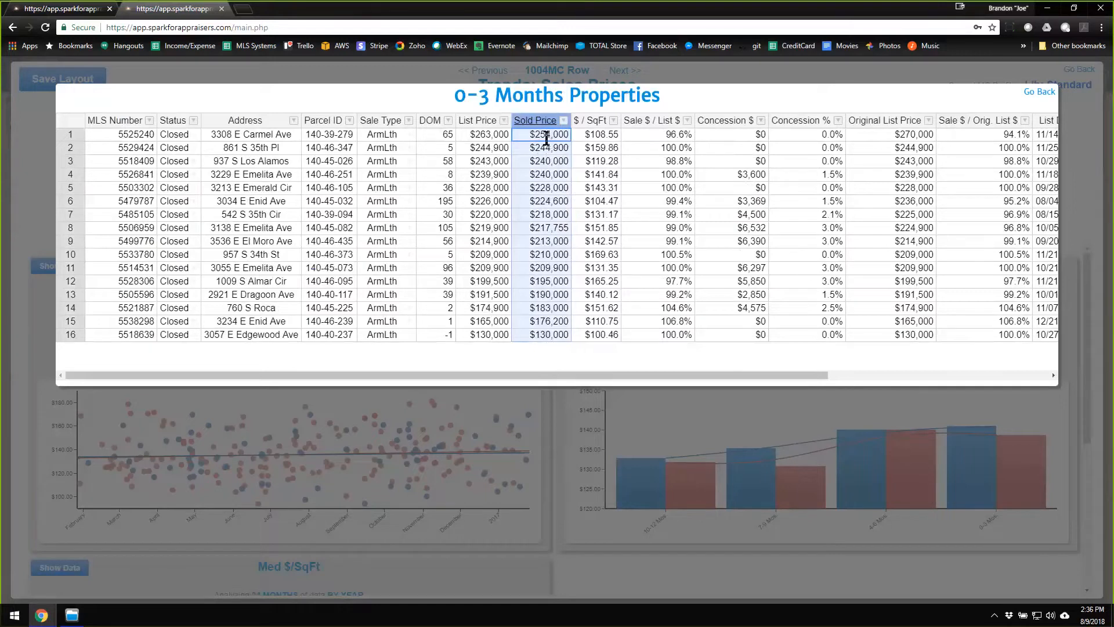
Set the sold price of the highest-priced 0-3 month property to 244000 and return to the trend widgets.
left_click(546, 139)
right_click(547, 140)
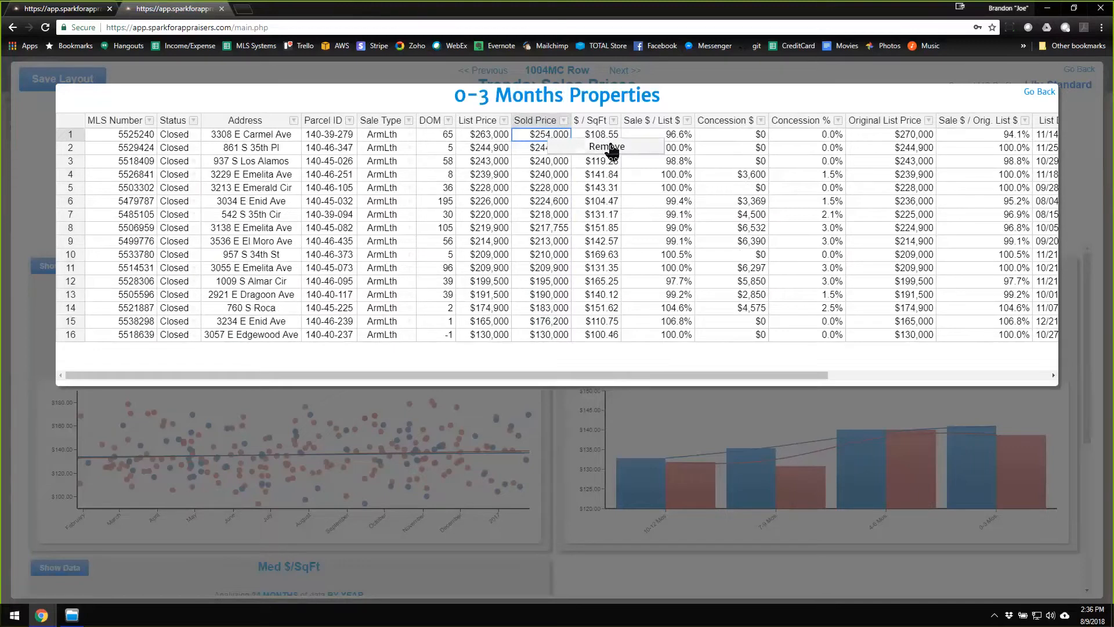
left_click(524, 140)
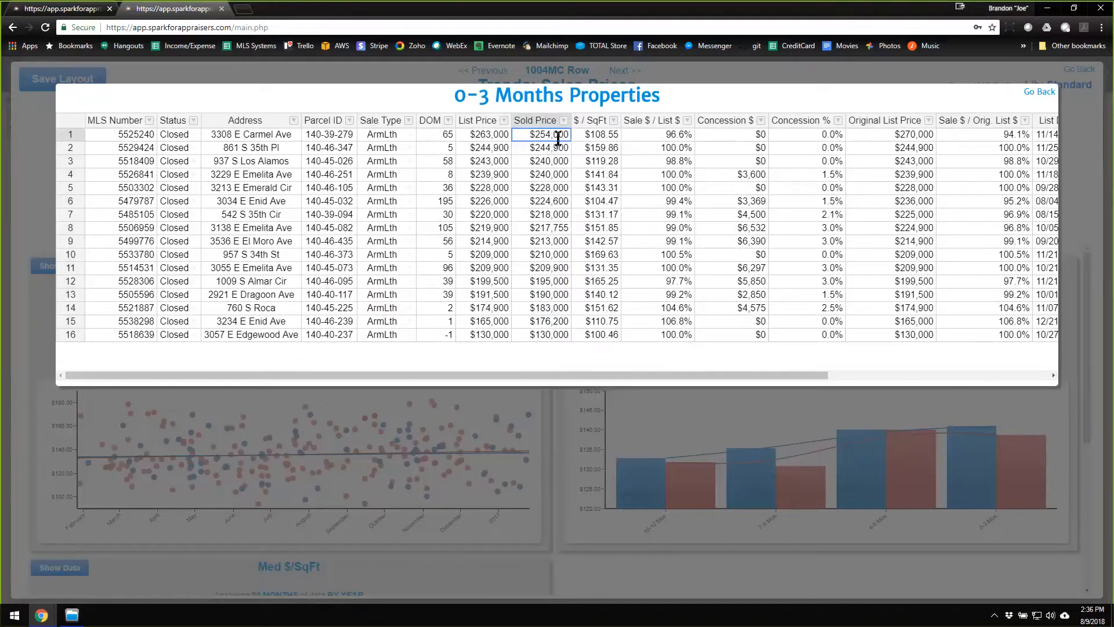
type("244000")
key("Tab")
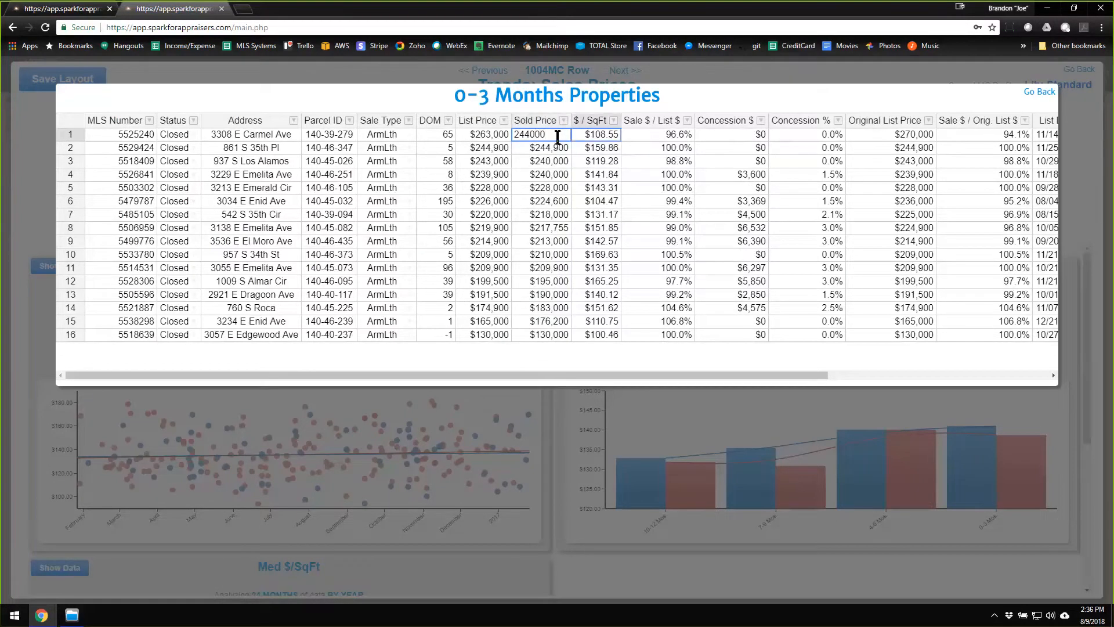
left_click(1039, 94)
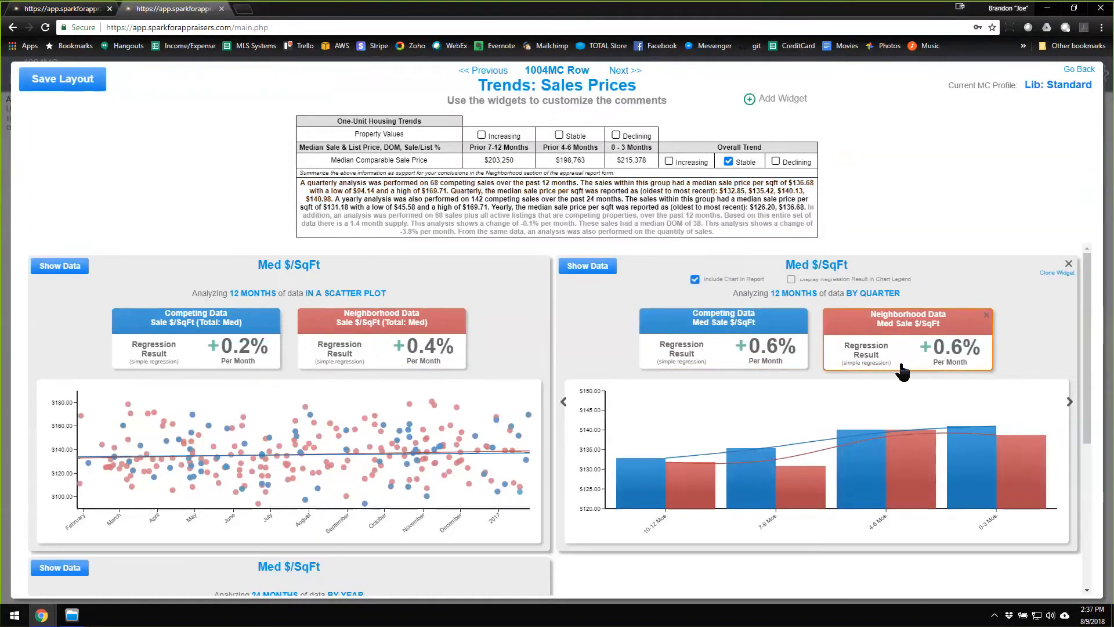
Examine the quarterly bars' details and the property record behind the early outlier at the top of the scatter plot.
mouse_move(870, 471)
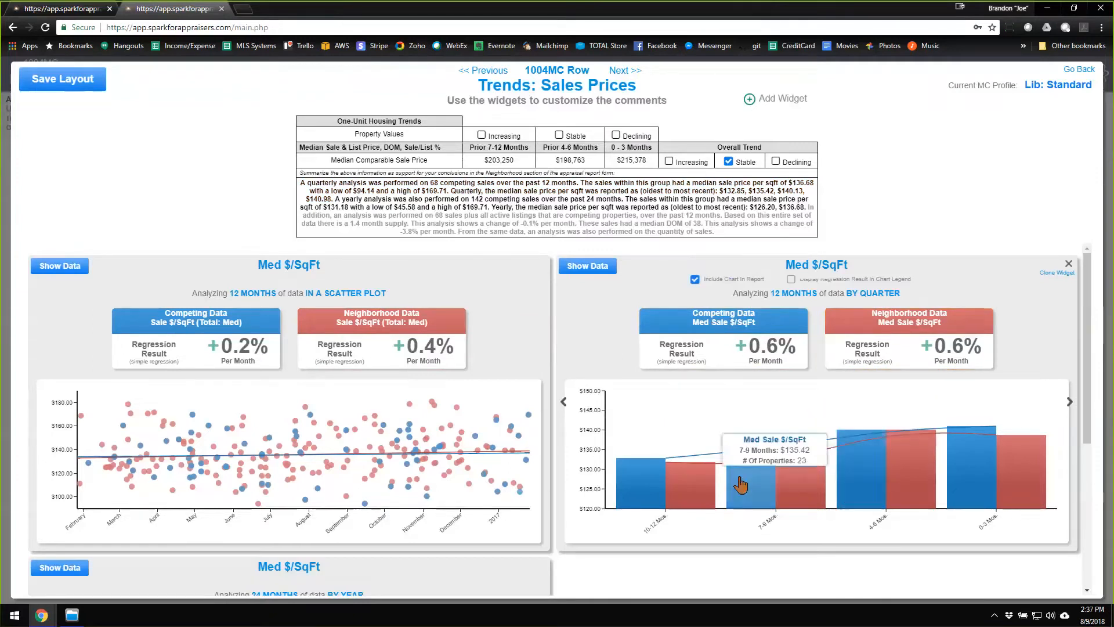
mouse_move(1004, 473)
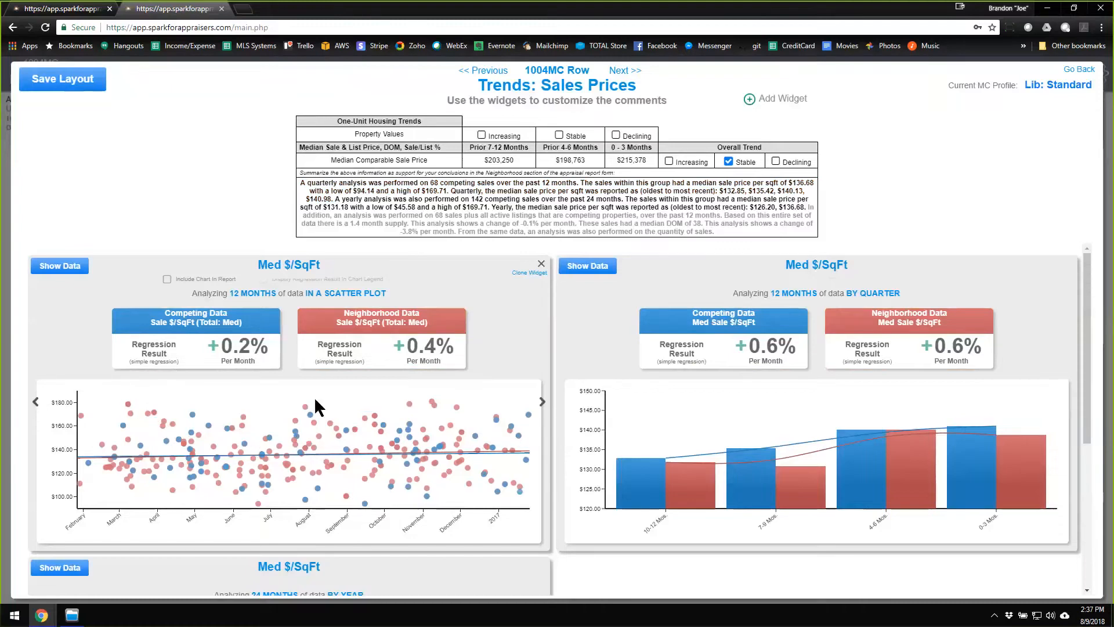
left_click(128, 410)
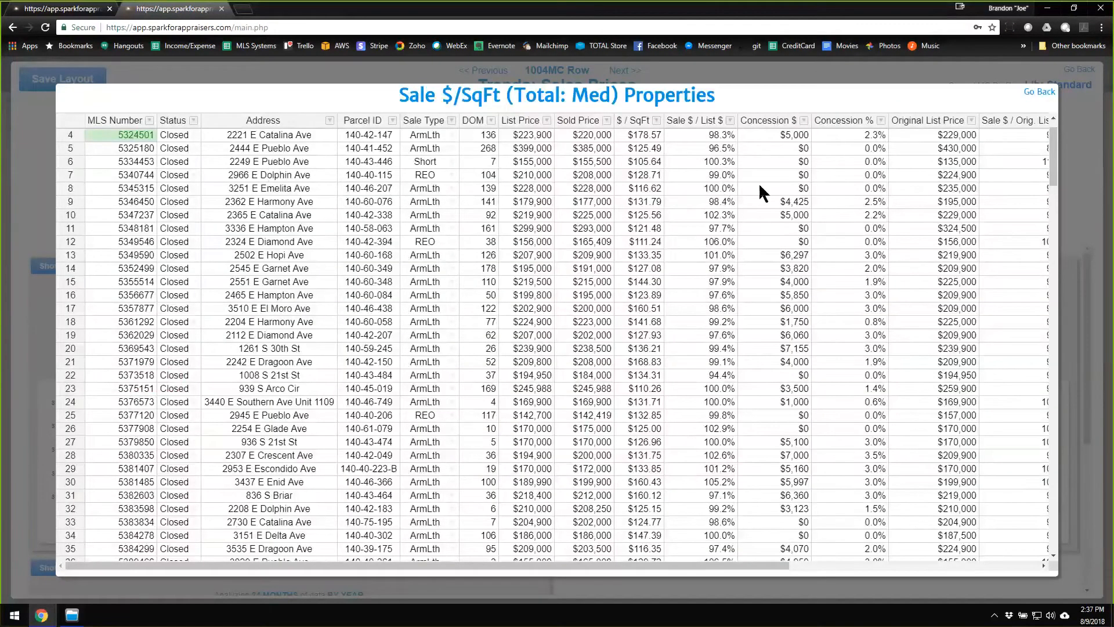
left_click(75, 130)
scroll(291, 279, "up", 1)
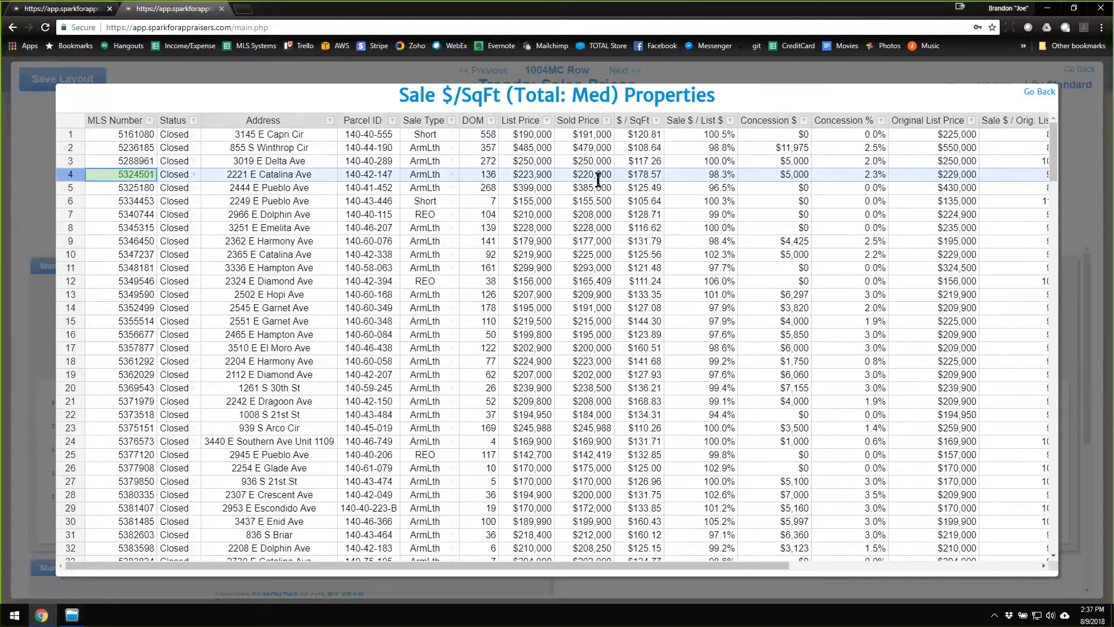
left_click(1039, 92)
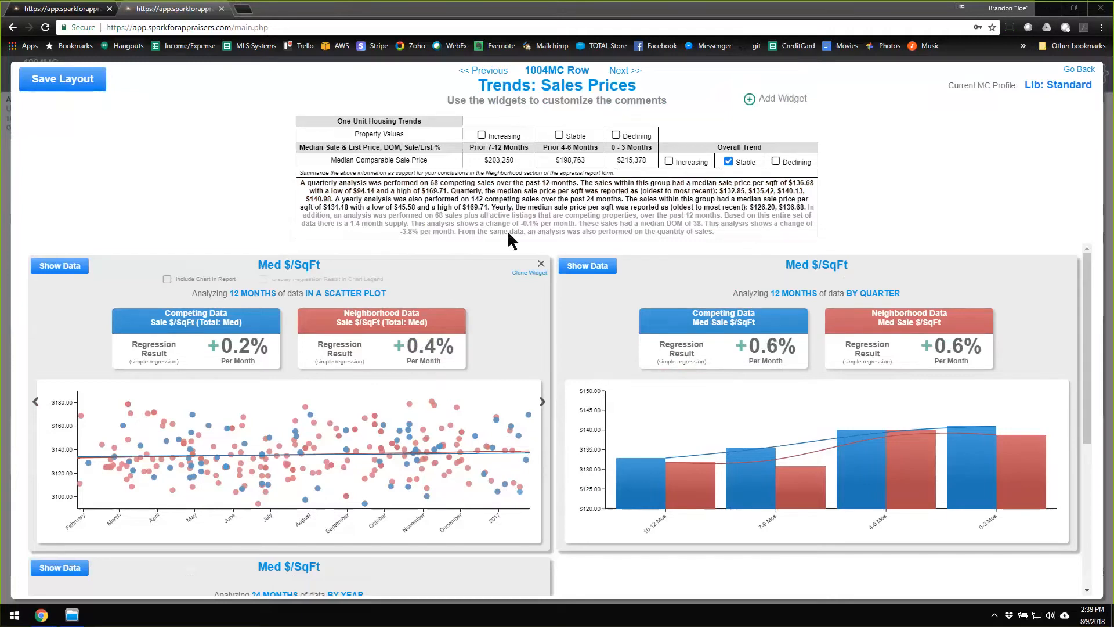
Leave the Sales Prices trends without saving the layout, review the Housing Supply trend and return to the 1004MC page.
left_click(1081, 69)
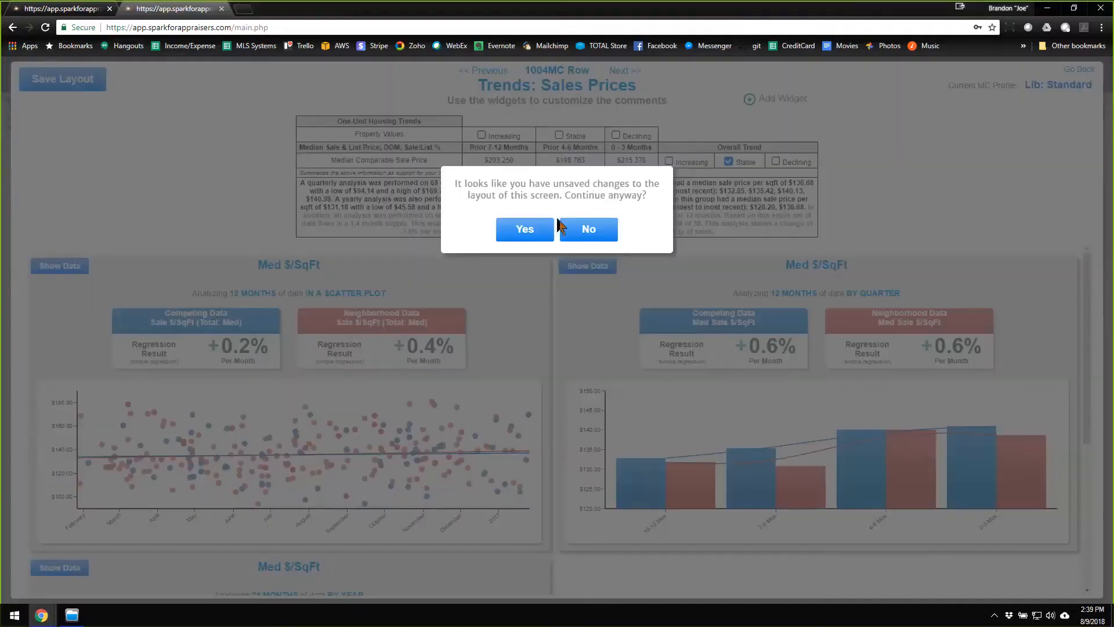
left_click(529, 232)
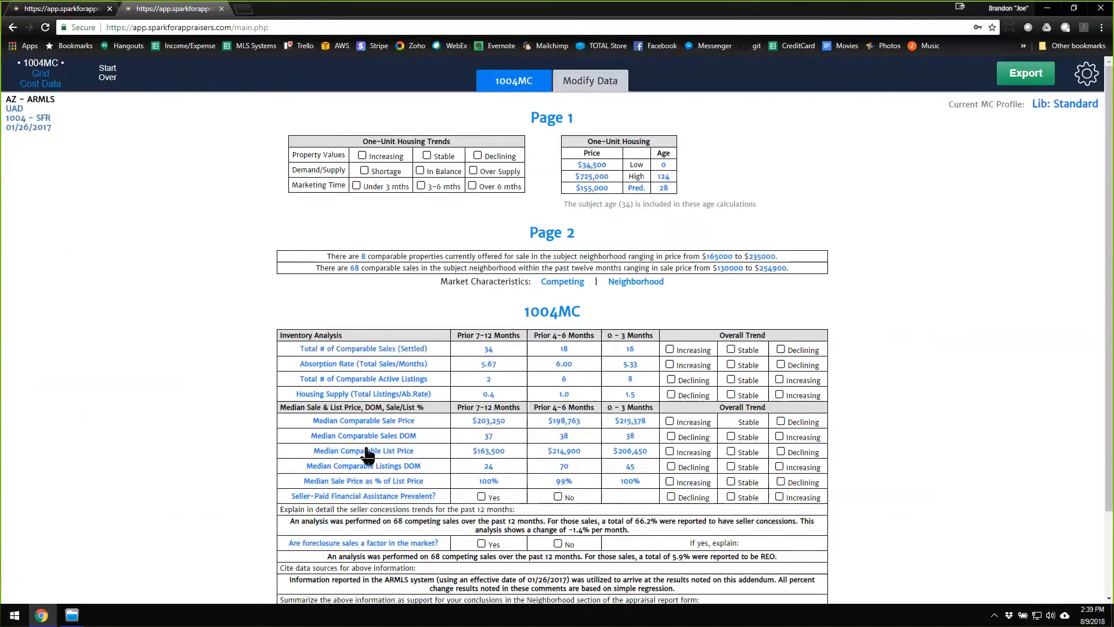
left_click(337, 395)
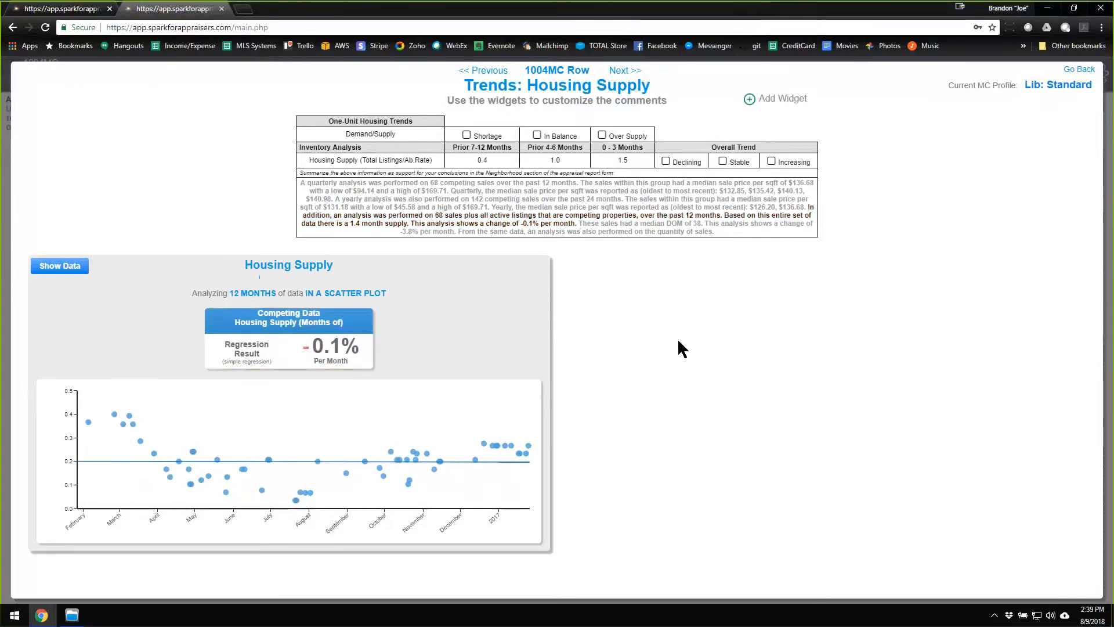
left_click(1080, 70)
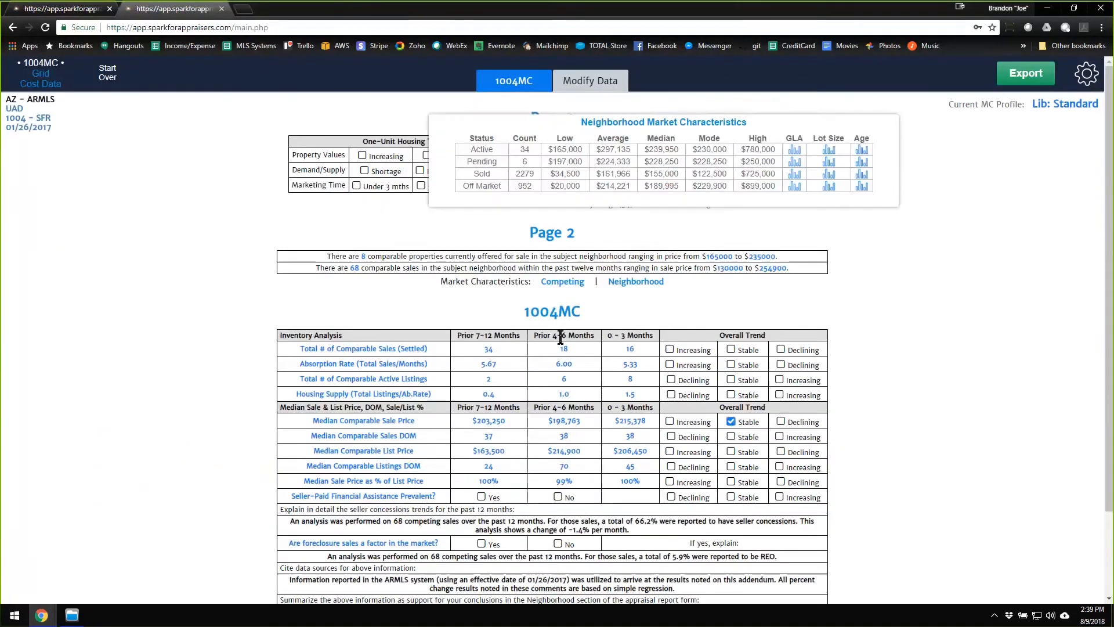
Reopen the Median Comparable Sale Price trends and remove the Neighborhood Data analysis from the 12-month quarterly Med $/SqFt widget.
left_click(393, 423)
scroll(592, 404, "down", 2)
scroll(592, 405, "up", 2)
scroll(590, 407, "down", 5)
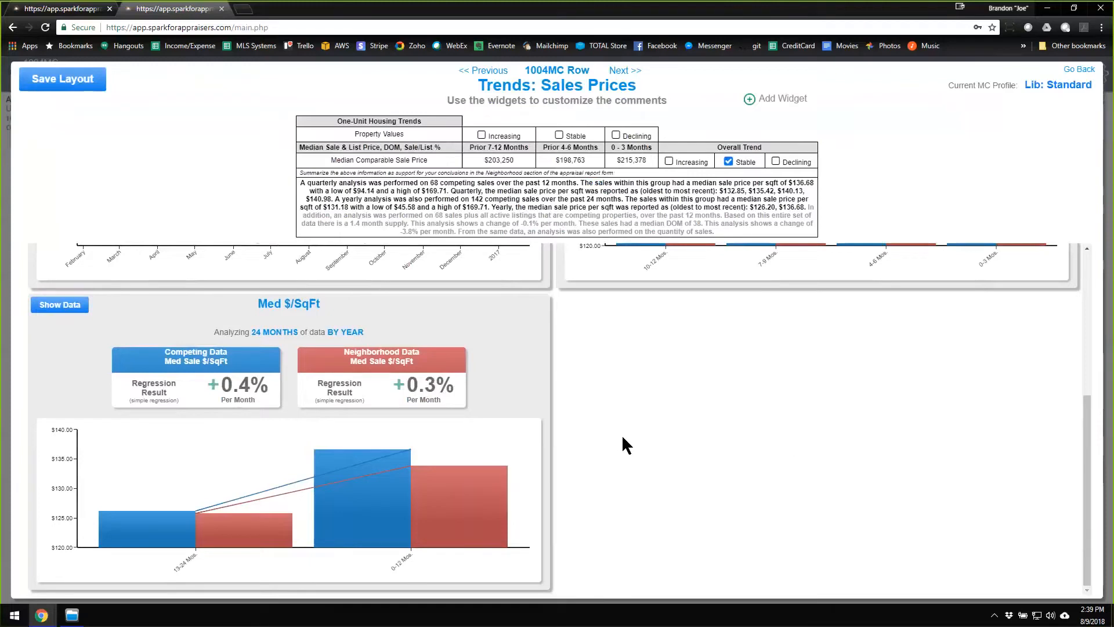
scroll(656, 453, "up", 5)
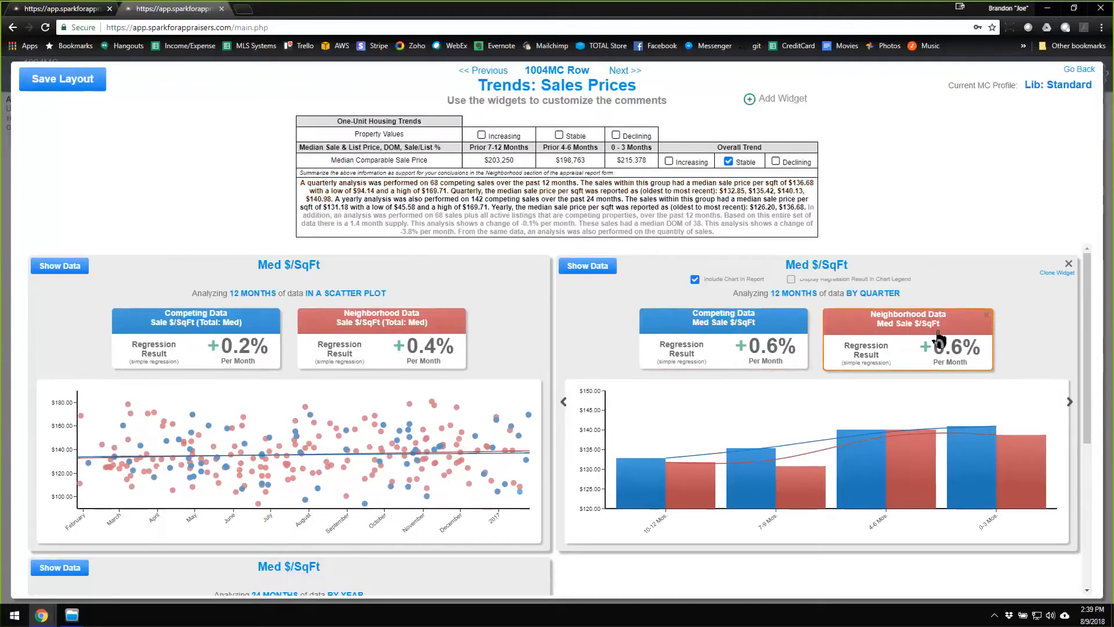
left_click(989, 324)
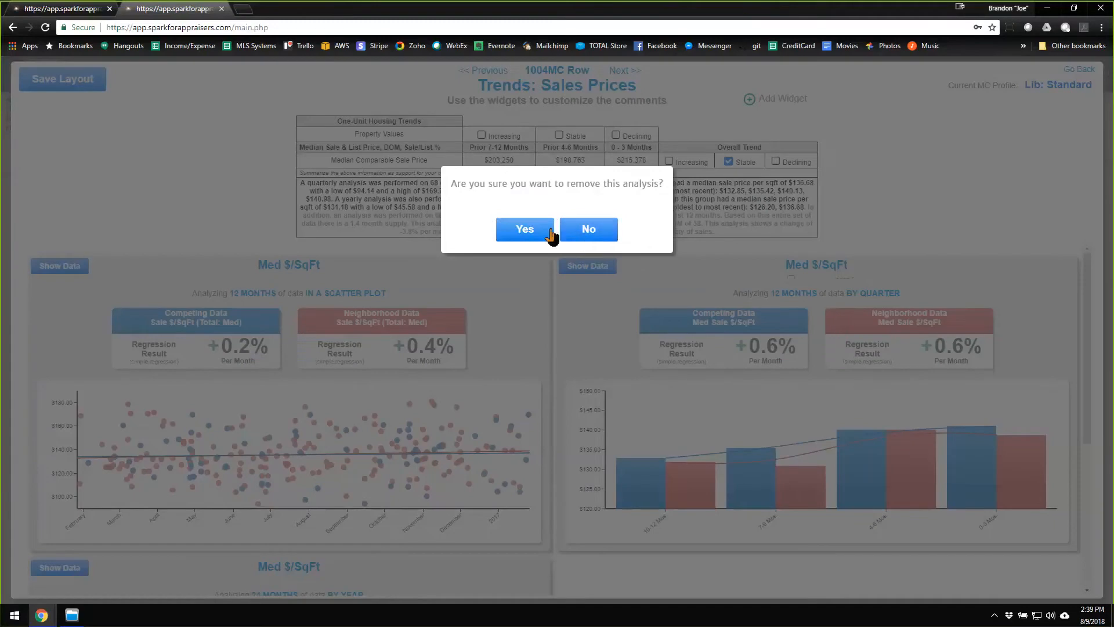
left_click(522, 229)
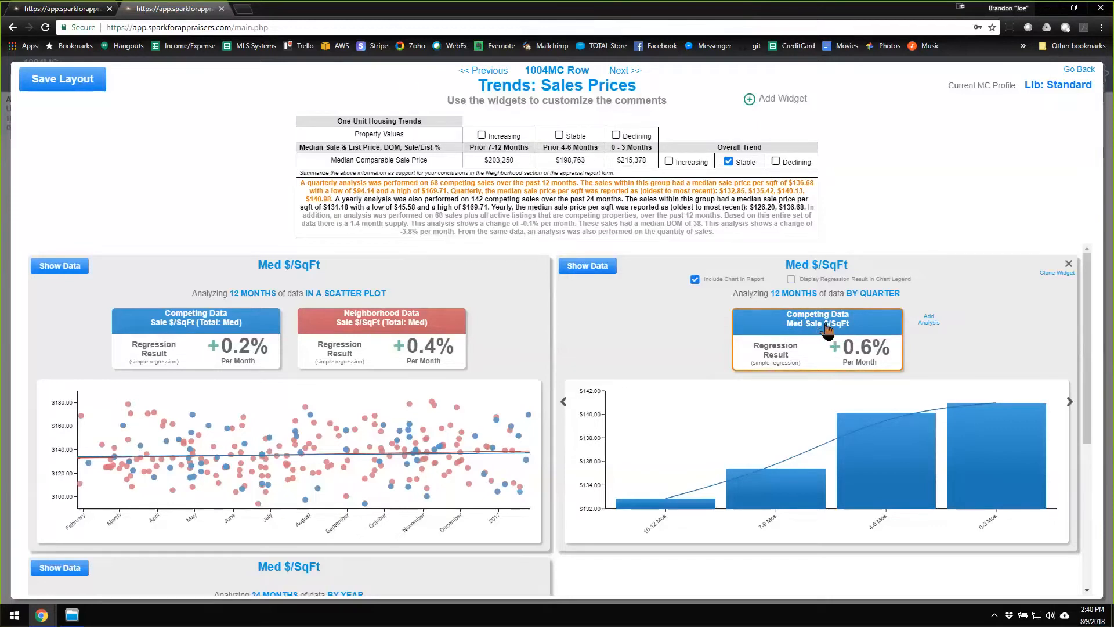
Change the Competing Data analysis in the 12-month quarterly widget to Avg Sale $.
left_click(825, 331)
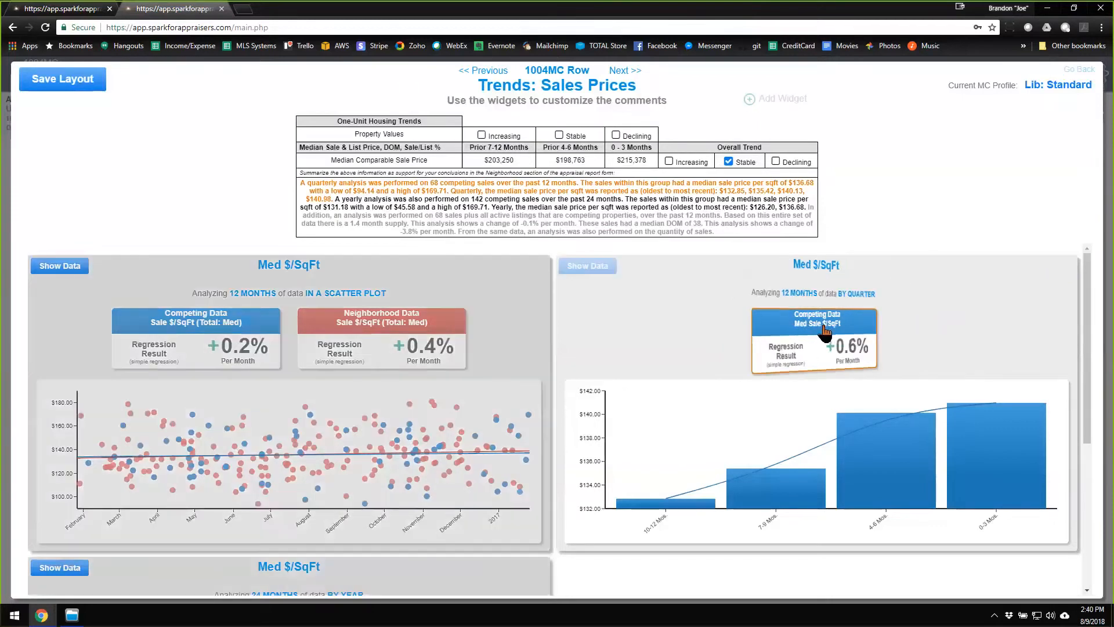
left_click(784, 285)
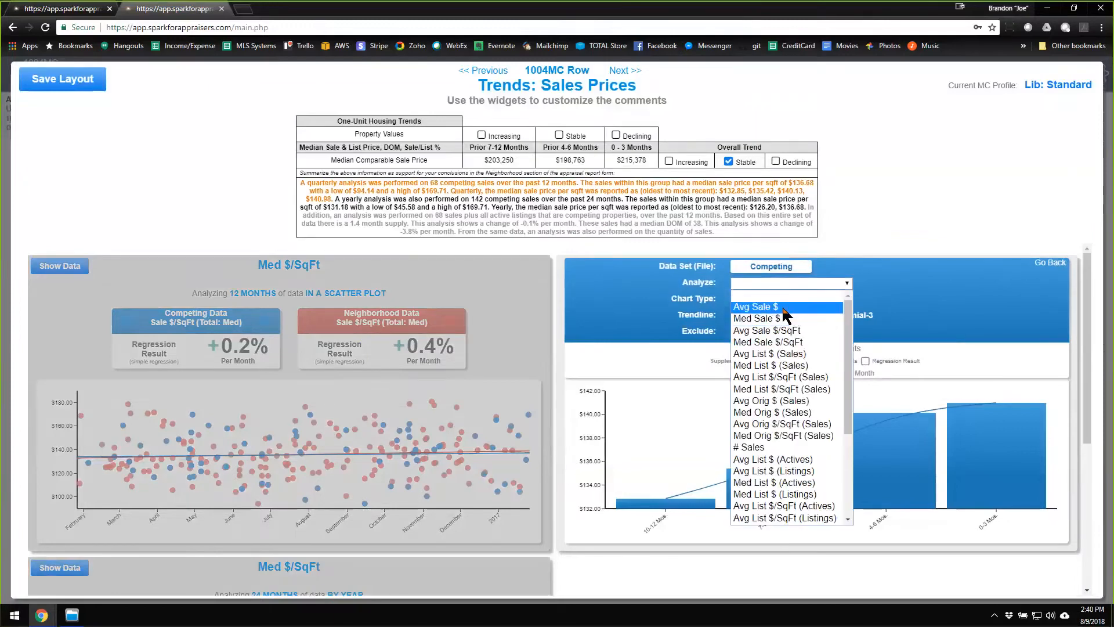
left_click(783, 308)
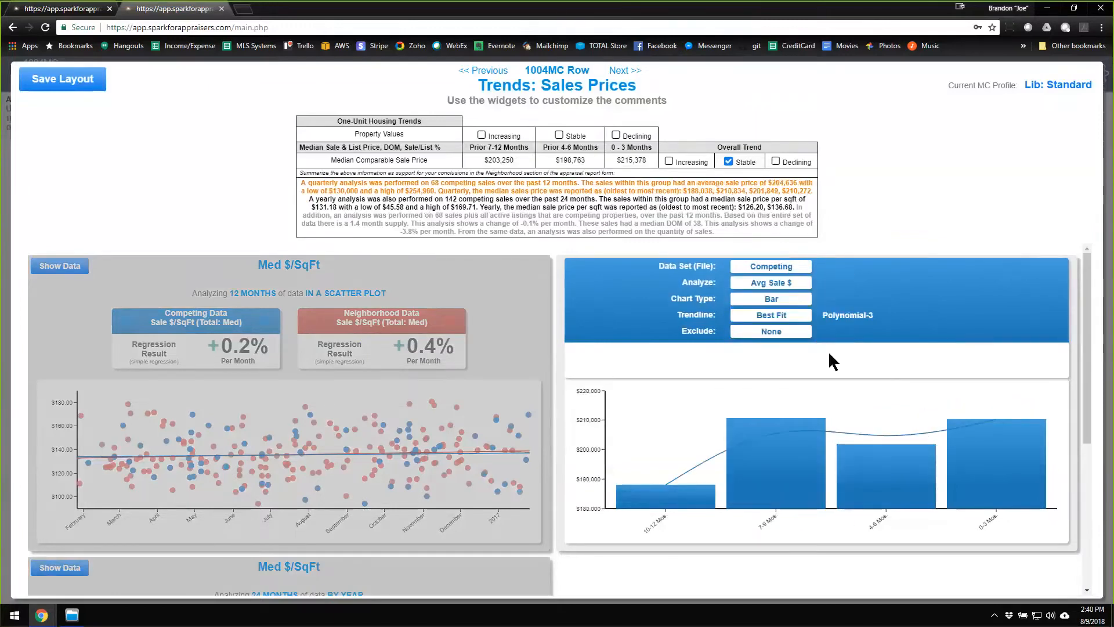
left_click(1054, 264)
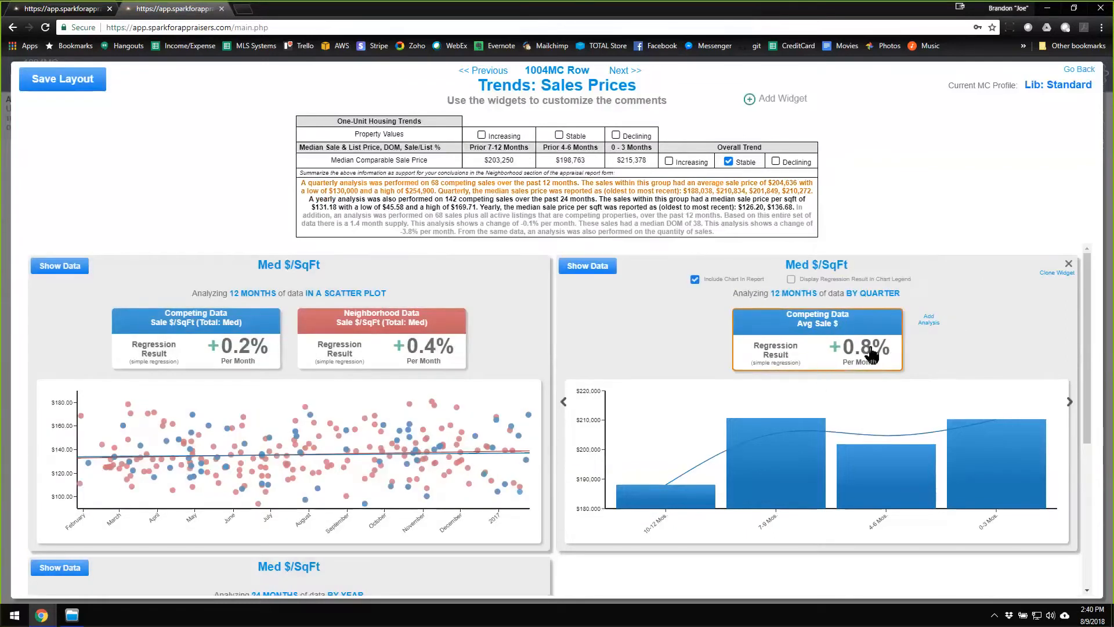
Add a second Competing analysis of Avg Sale $ excluding REO & Short Sale to the quarterly widget and compare the bars.
left_click(928, 328)
left_click(774, 271)
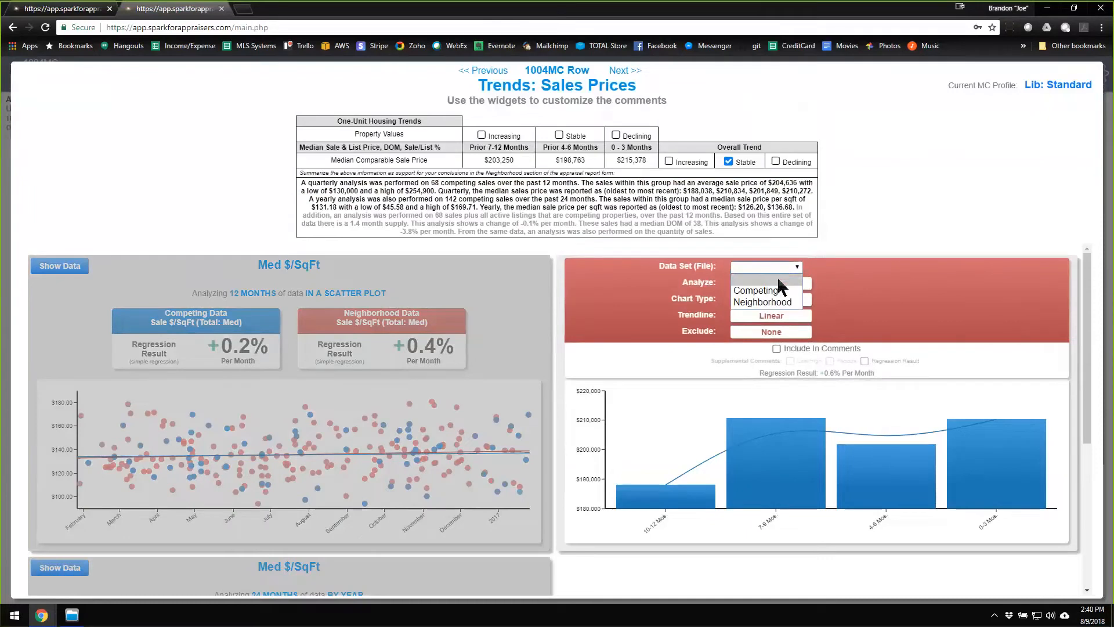
left_click(776, 281)
left_click(781, 284)
left_click(784, 307)
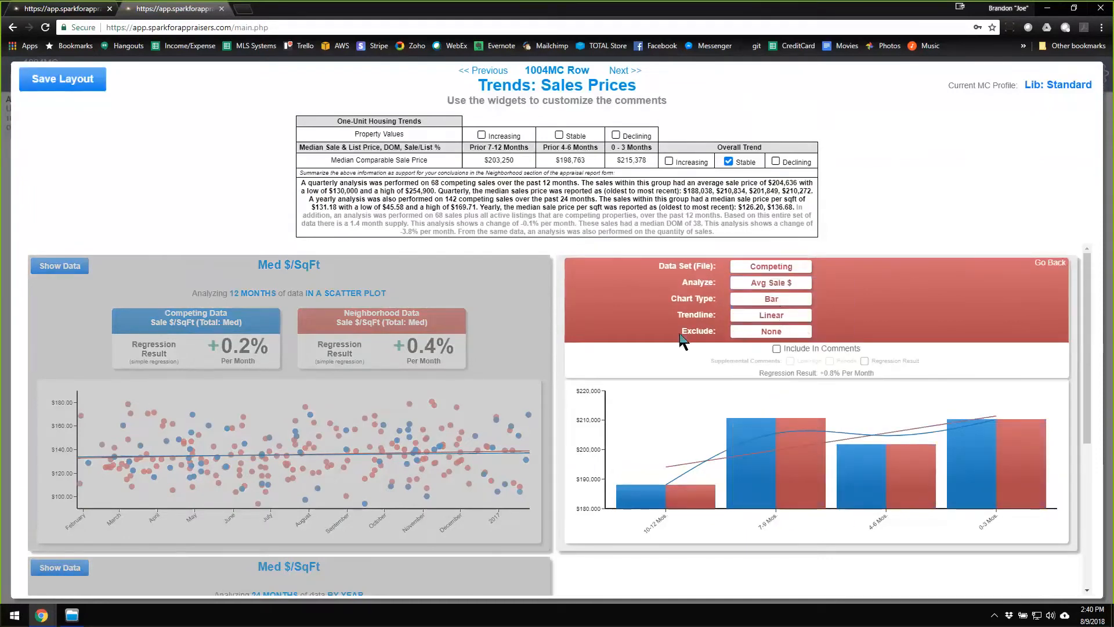
left_click(774, 332)
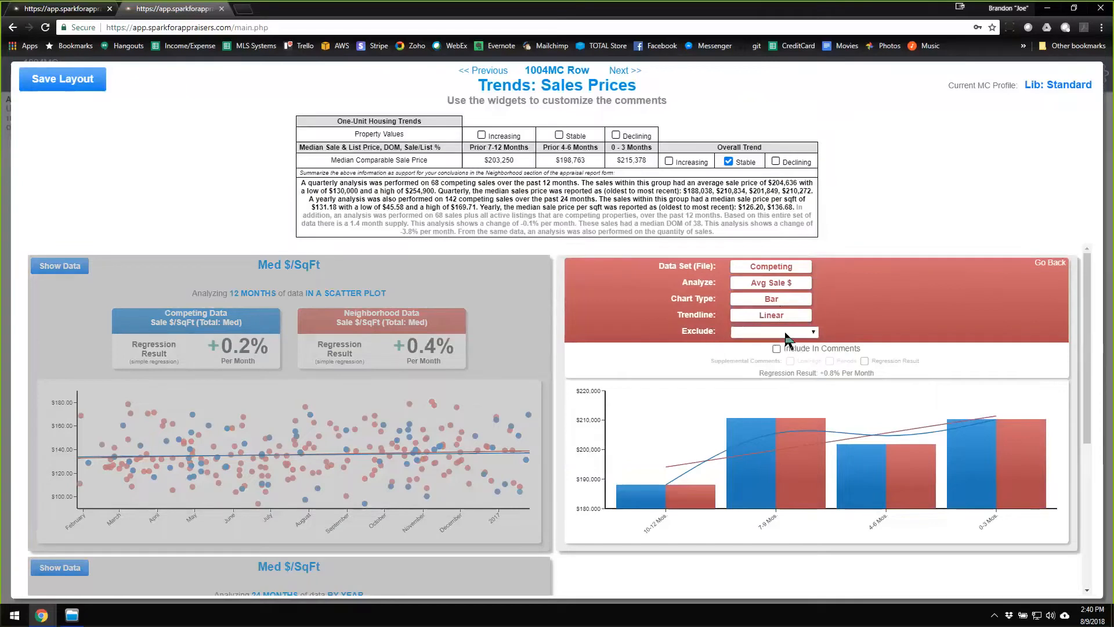
left_click(794, 390)
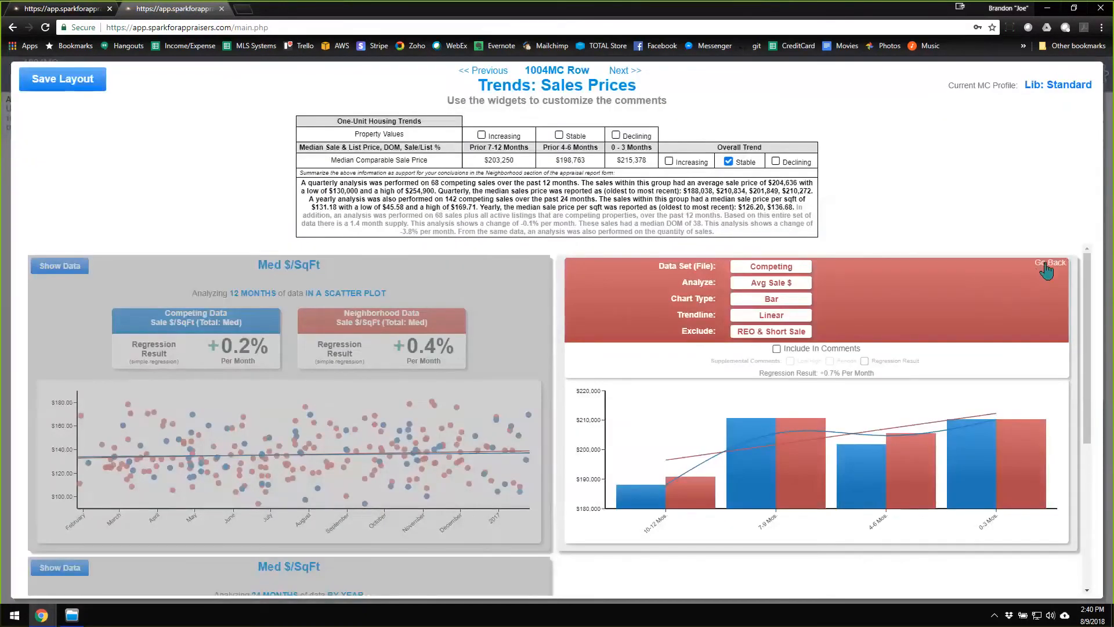
left_click(1047, 266)
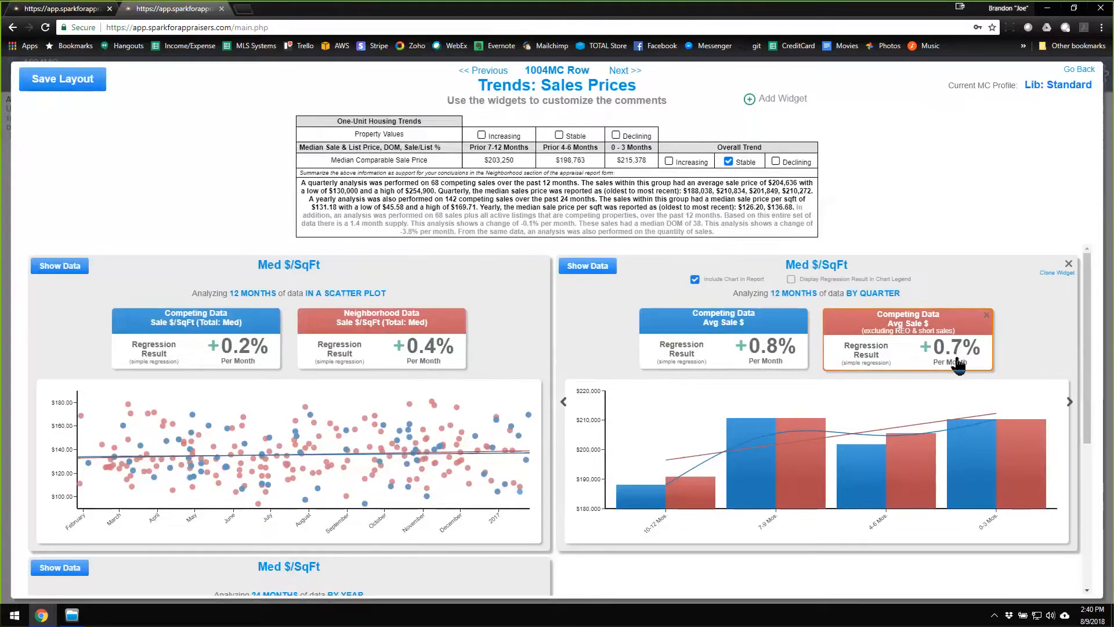
mouse_move(790, 460)
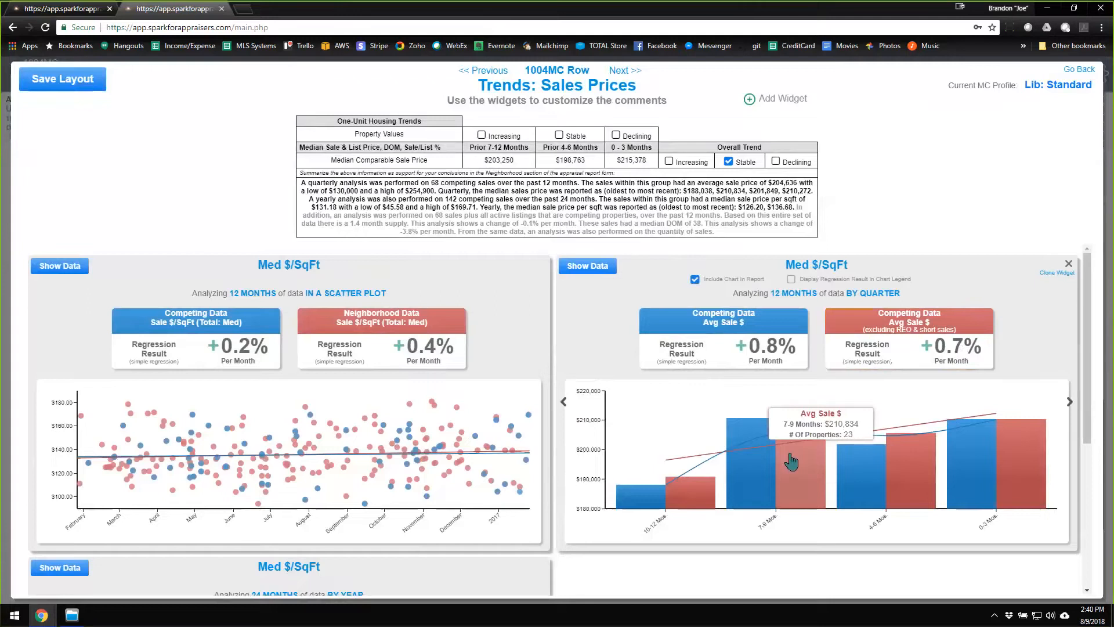
mouse_move(967, 465)
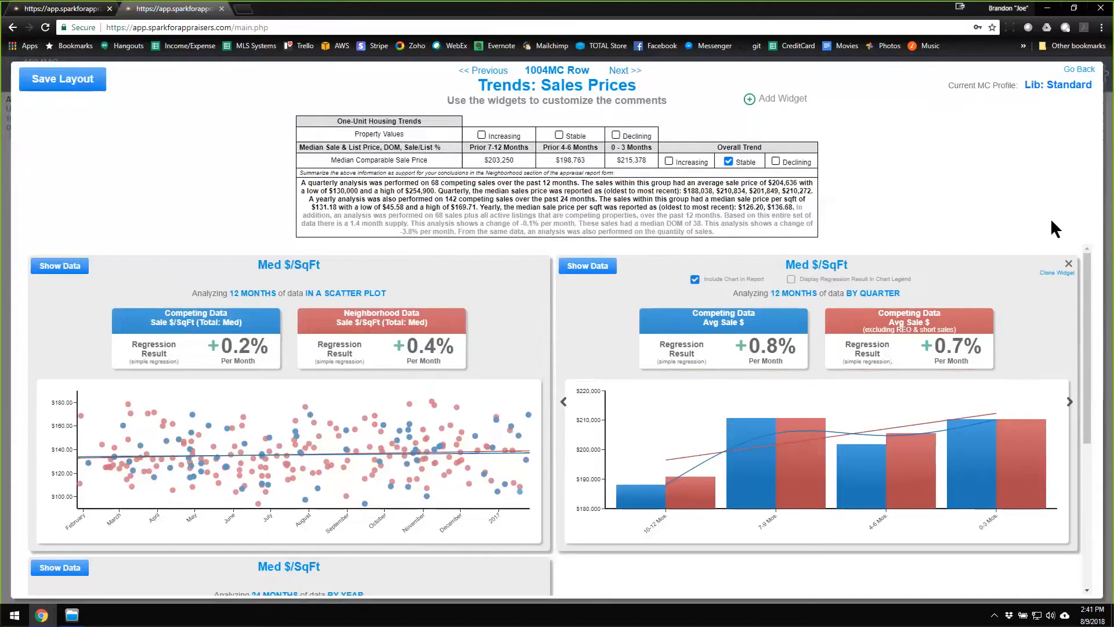
Leave the Sales Prices trends without saving the layout and preview the One-Unit Housing Trends on the 1004MC page.
left_click(1079, 70)
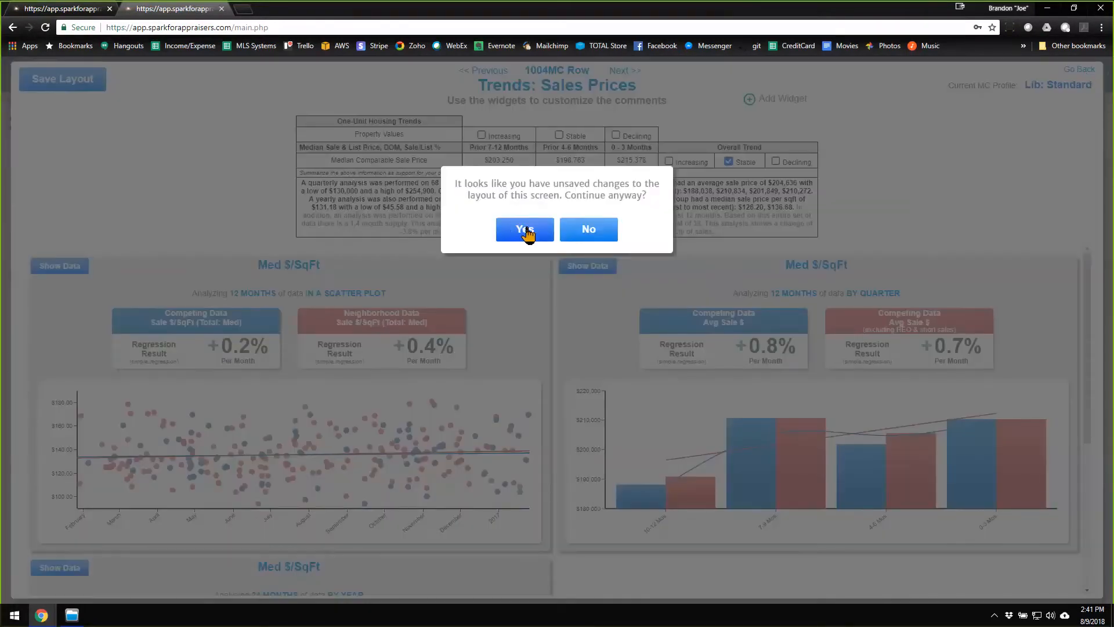
left_click(527, 231)
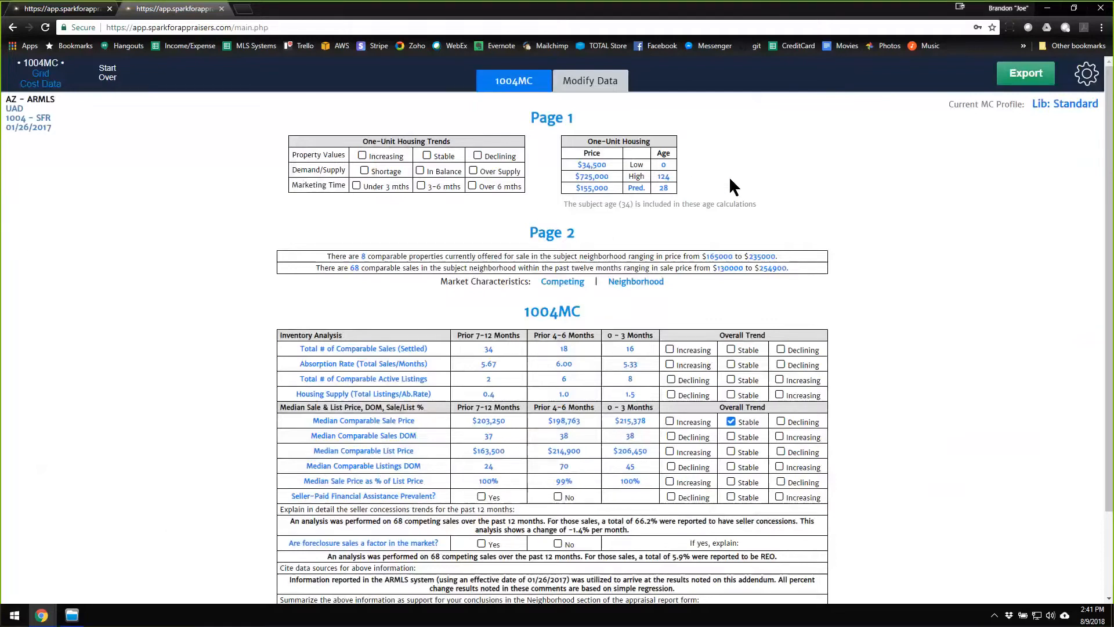
mouse_move(436, 174)
mouse_move(367, 192)
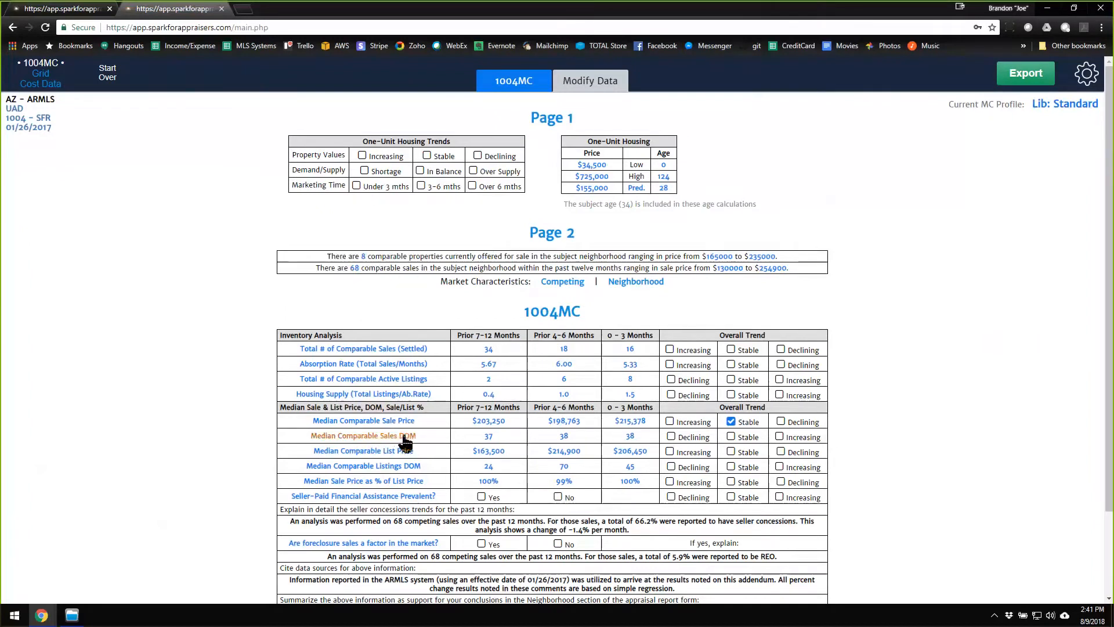
mouse_move(708, 429)
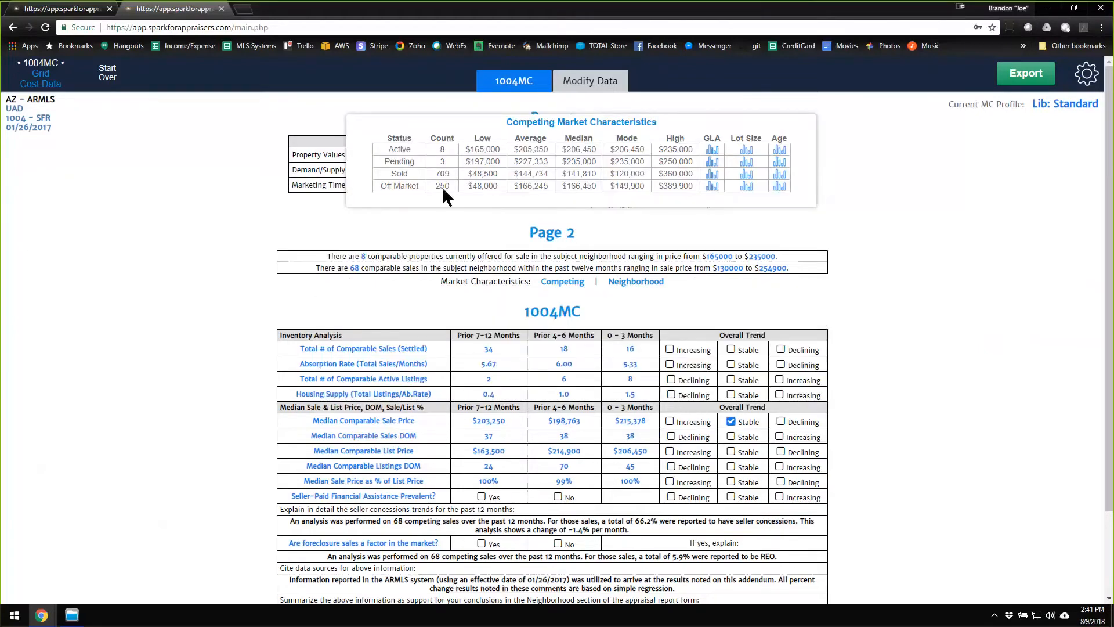
mouse_move(408, 192)
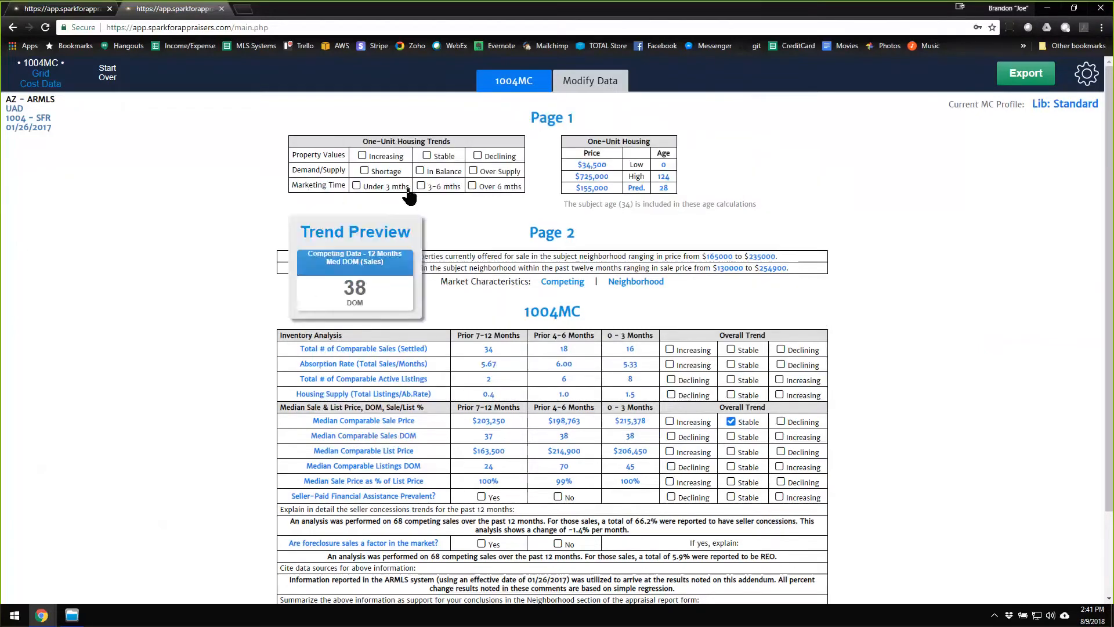
mouse_move(402, 169)
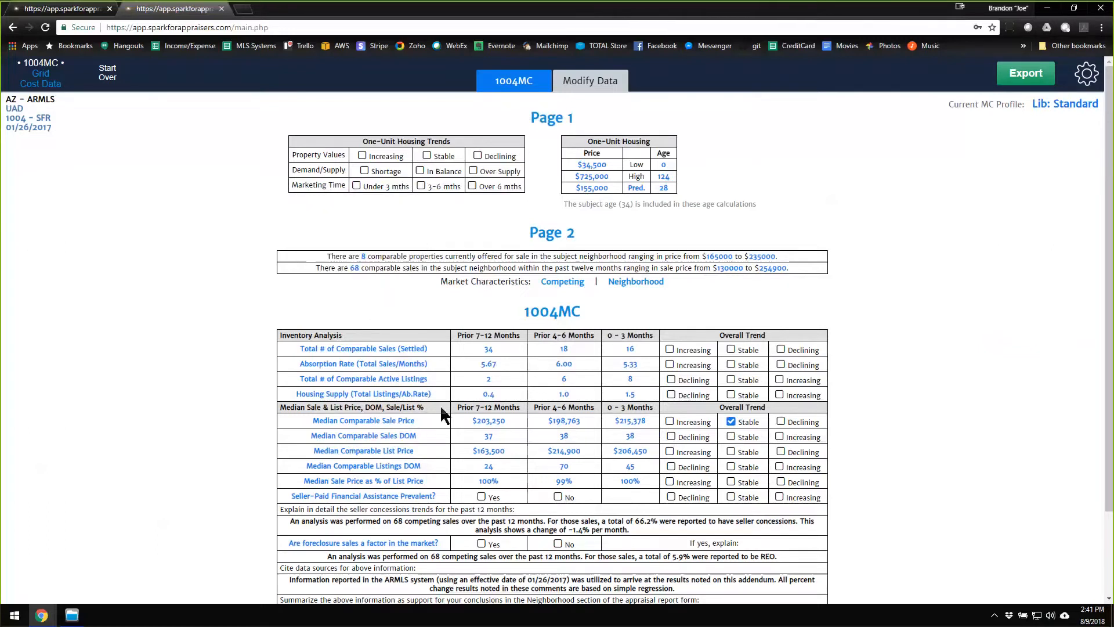
mouse_move(742, 400)
Mark Seller-Paid Financial Assistance Prevalent as Yes after checking its trend preview.
scroll(444, 447, "down", 2)
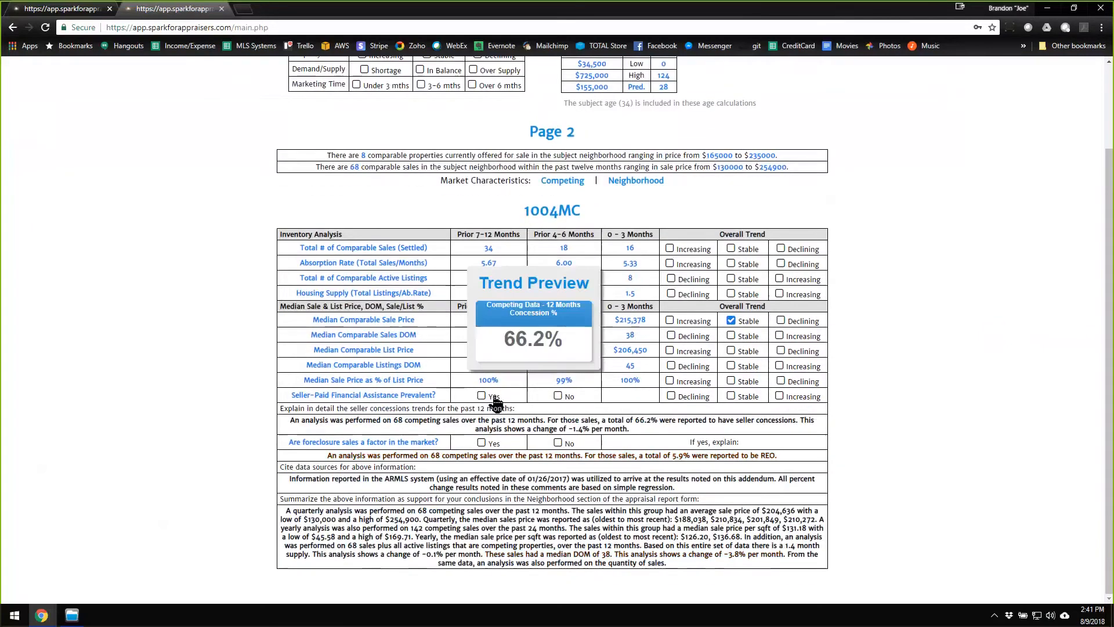
mouse_move(519, 397)
left_click(483, 396)
mouse_move(542, 439)
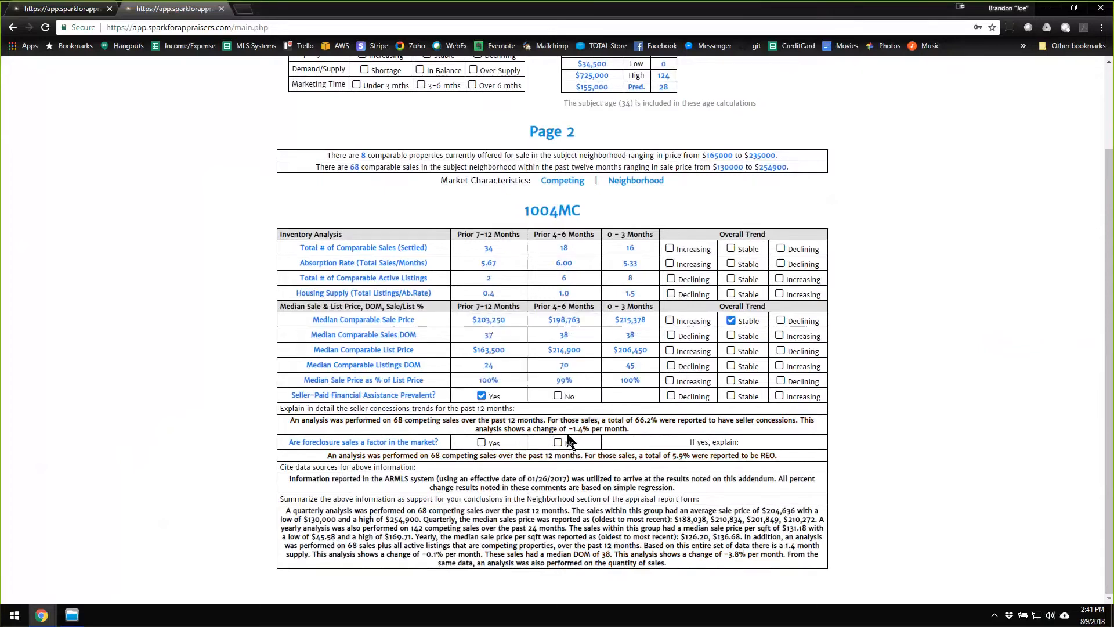
Review the Competing market characteristics and the lot size chart for sold properties, and check the Neighborhood characteristics.
scroll(549, 406, "up", 2)
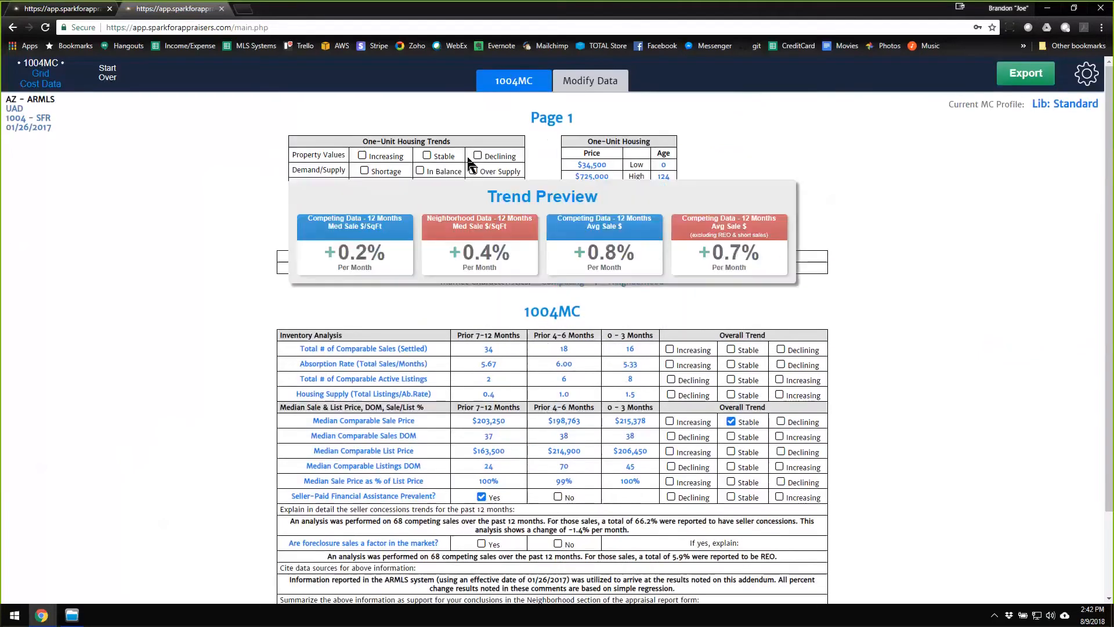
mouse_move(573, 284)
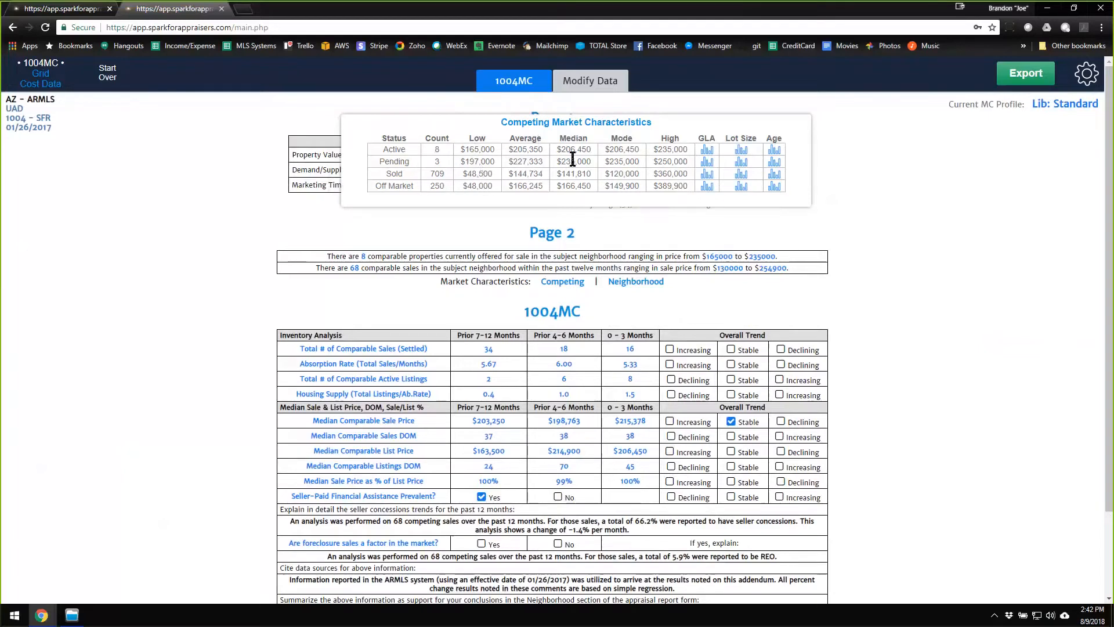
left_click(741, 174)
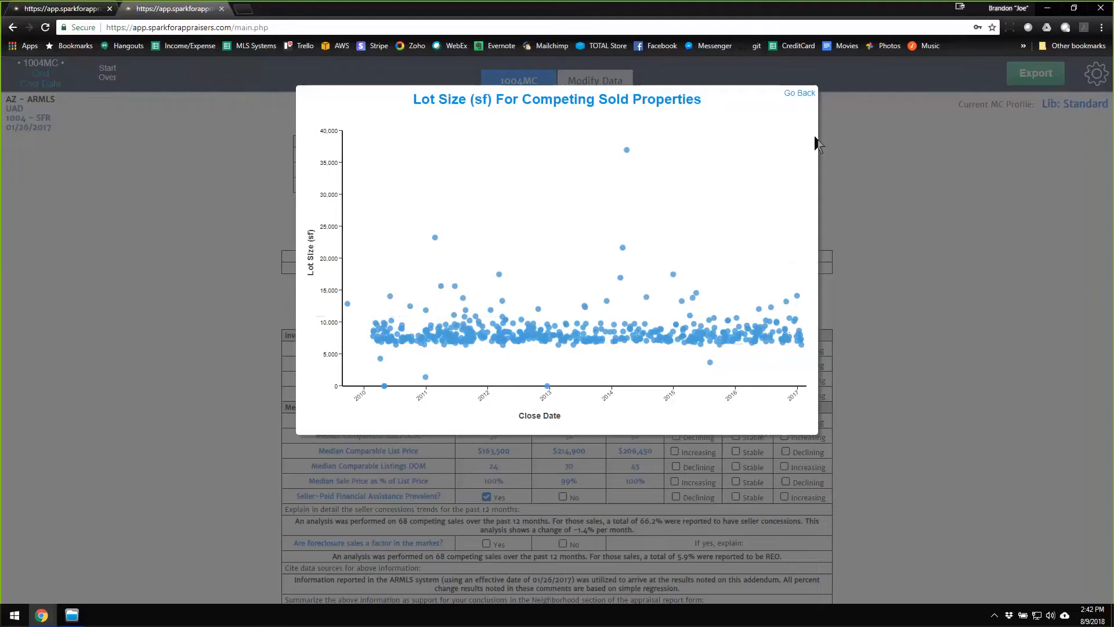
left_click(801, 94)
mouse_move(647, 284)
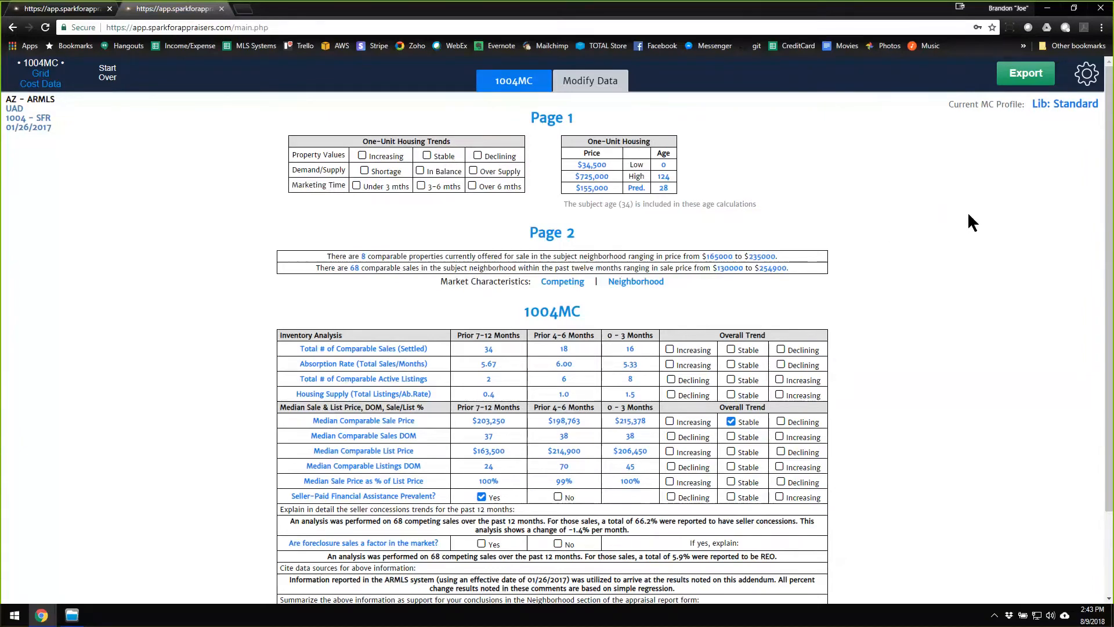
In the export settings, exclude MC data from the 1004MC, put comments in a Separate Text Addendum and include charts as Medium With Comments.
left_click(1025, 78)
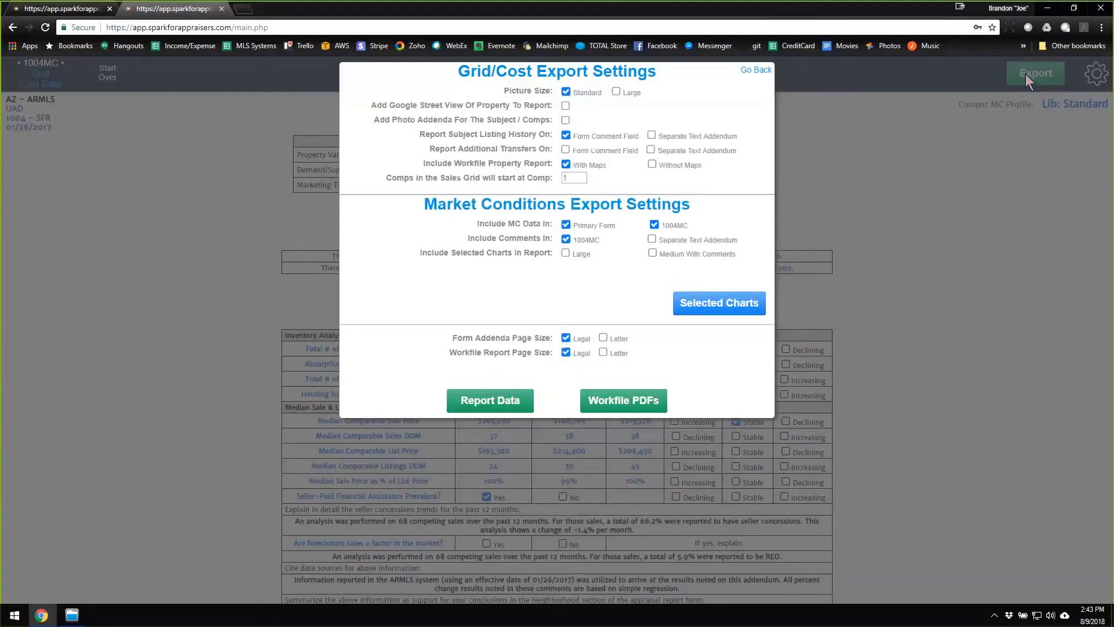
left_click(655, 225)
left_click(652, 239)
left_click(566, 254)
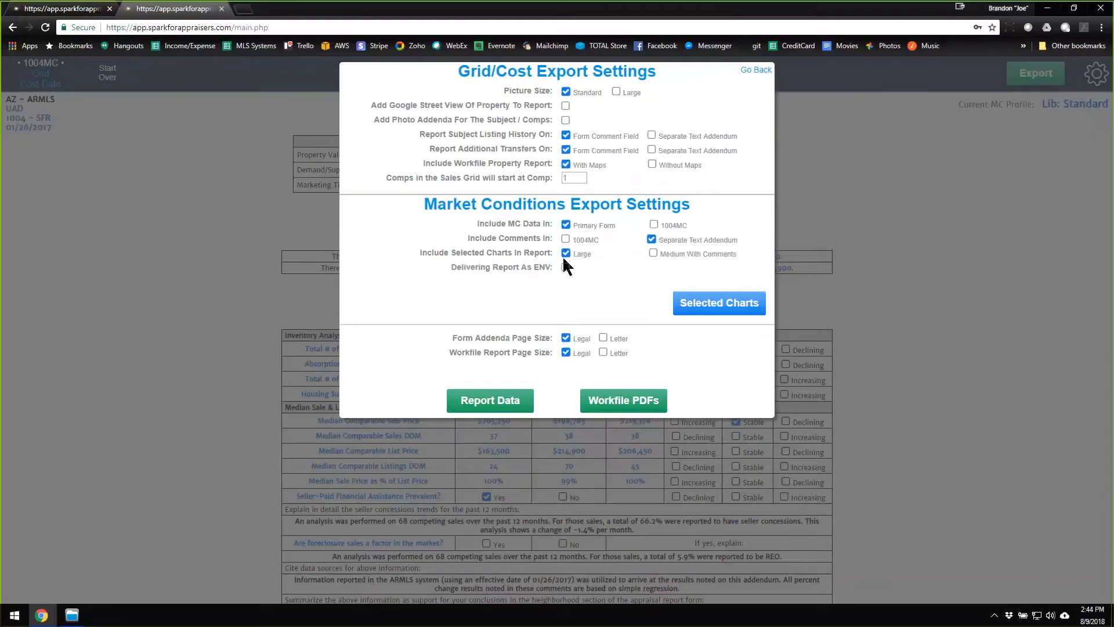
left_click(655, 256)
left_click(762, 72)
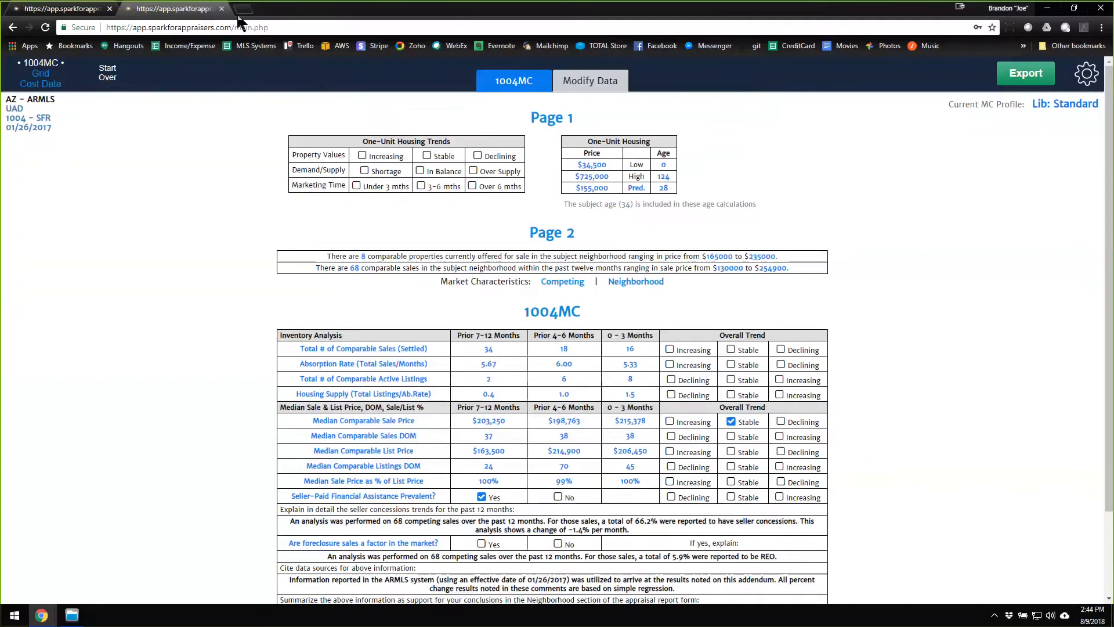
Switch to the CRMLS assignment and review its Competing, Neighborhood and Alternative property groups.
left_click(79, 10)
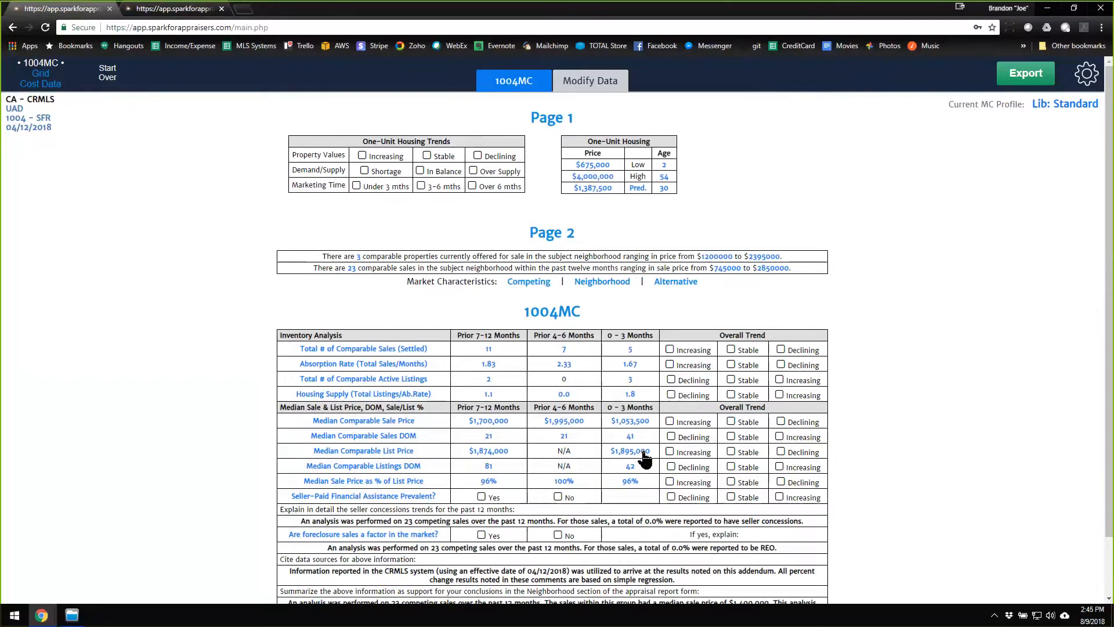
left_click(590, 81)
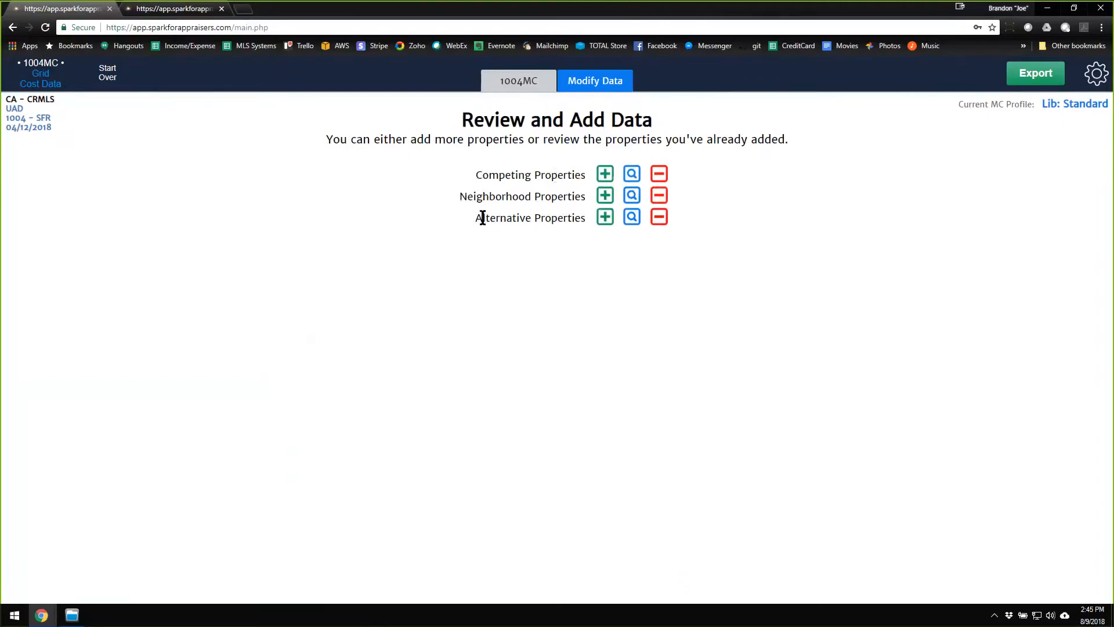
left_click_drag(475, 219, 589, 217)
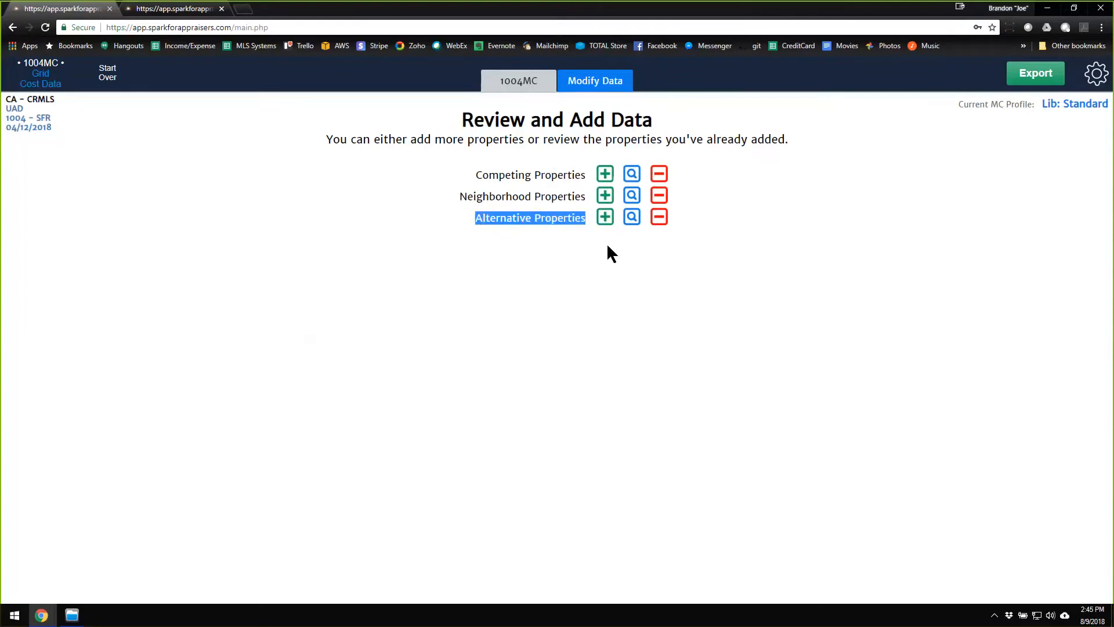
left_click(564, 225)
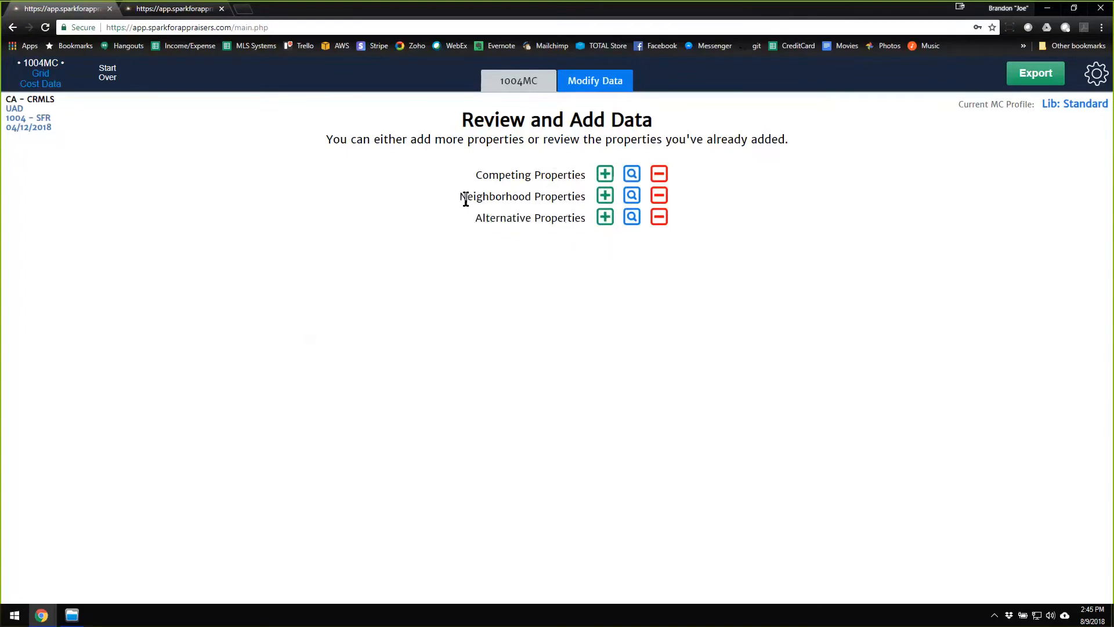
left_click_drag(460, 198, 590, 203)
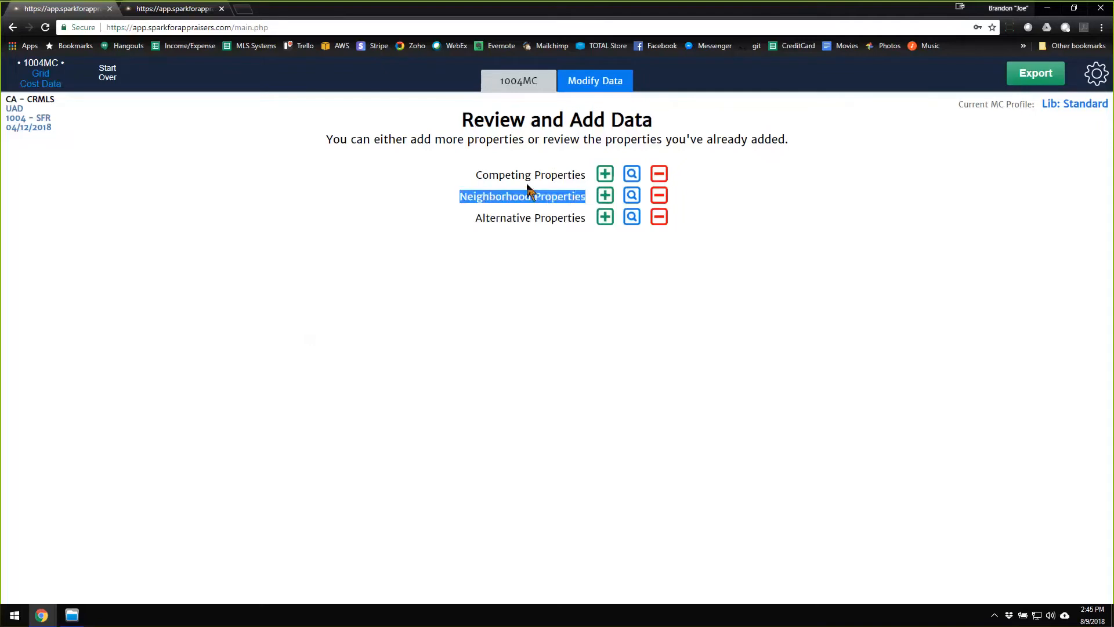
left_click_drag(483, 175, 589, 180)
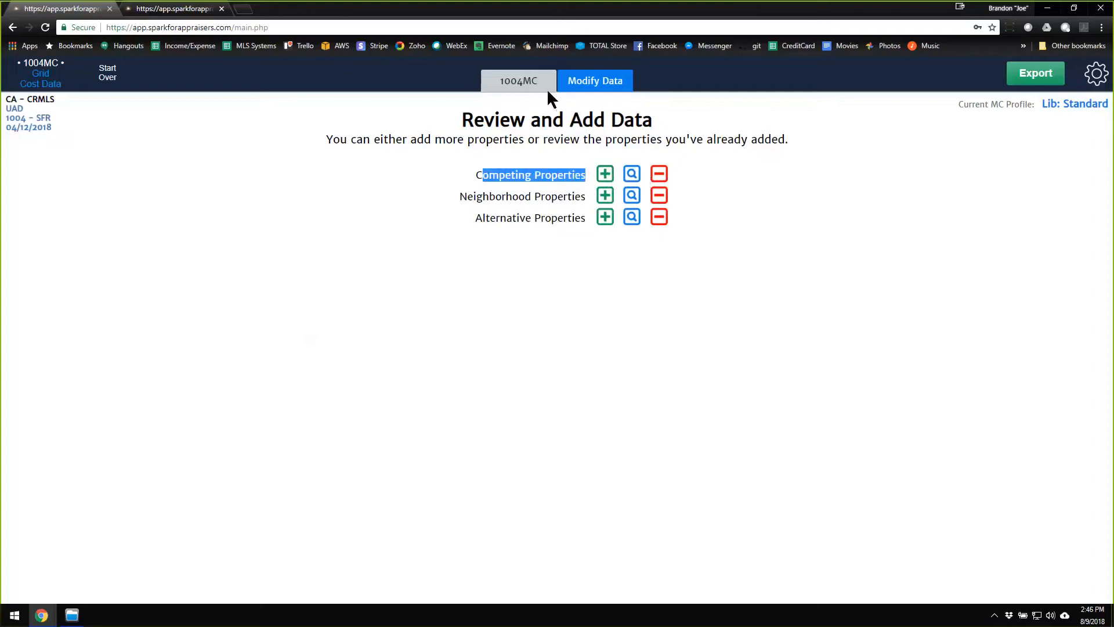
Return to the 1004MC form, switch the MC profile to My Standard and open the Median Comparable Sale Price trends.
left_click(530, 82)
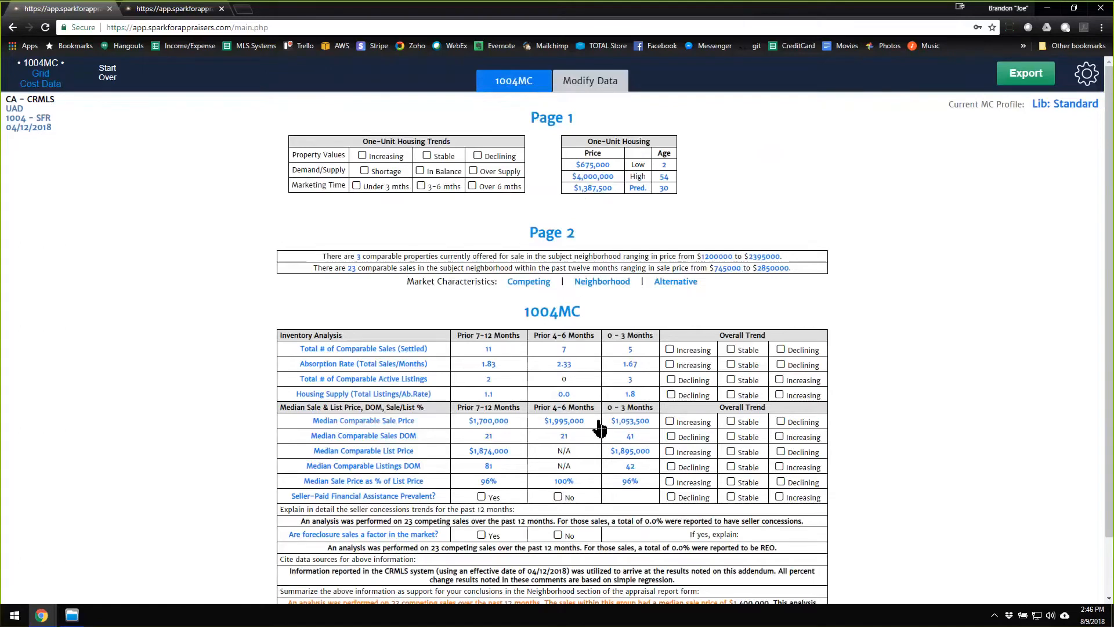
mouse_move(704, 424)
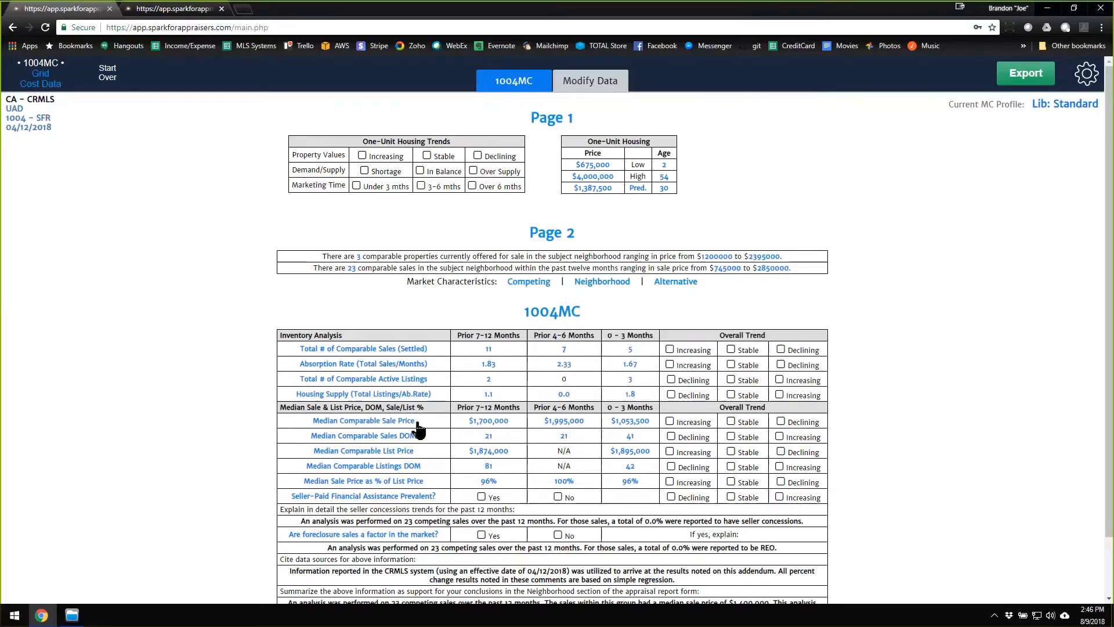
left_click(1080, 108)
left_click(1077, 107)
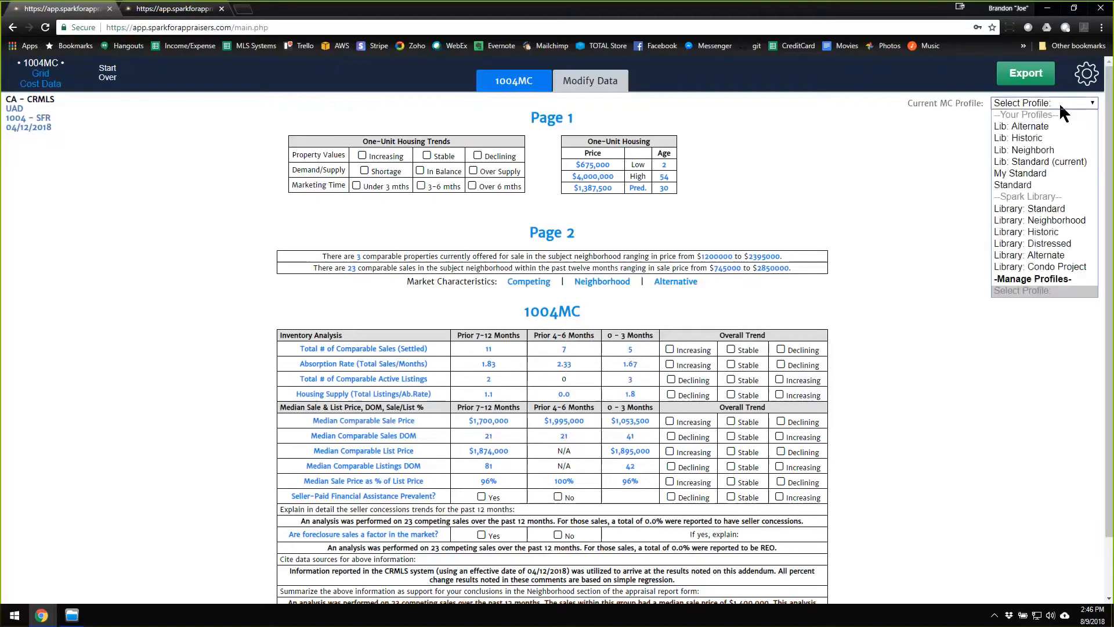
left_click(1034, 171)
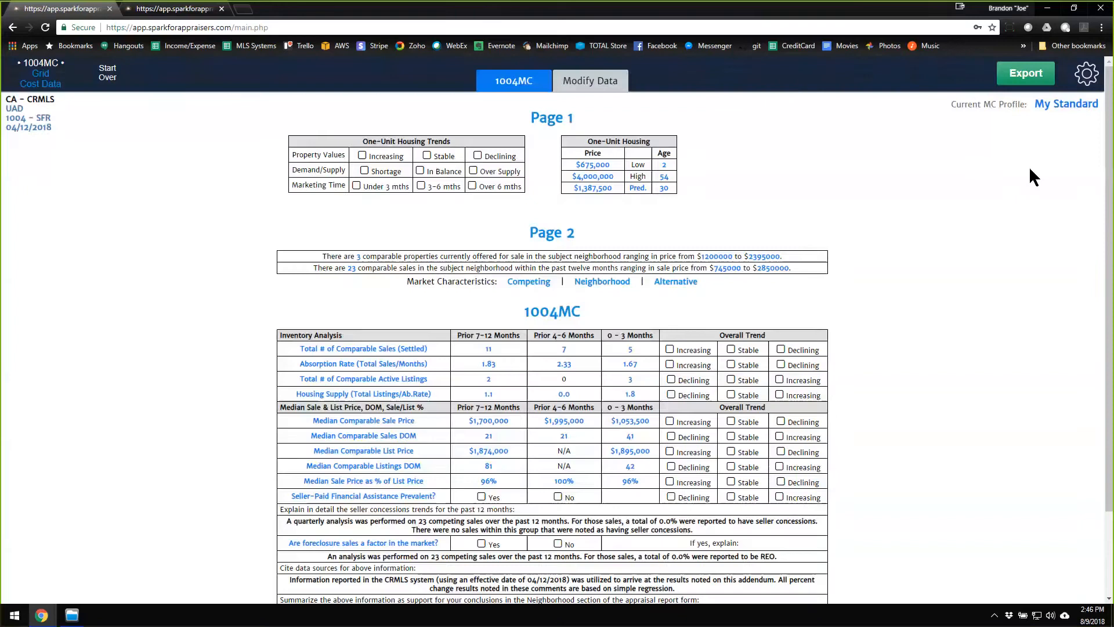
left_click(730, 422)
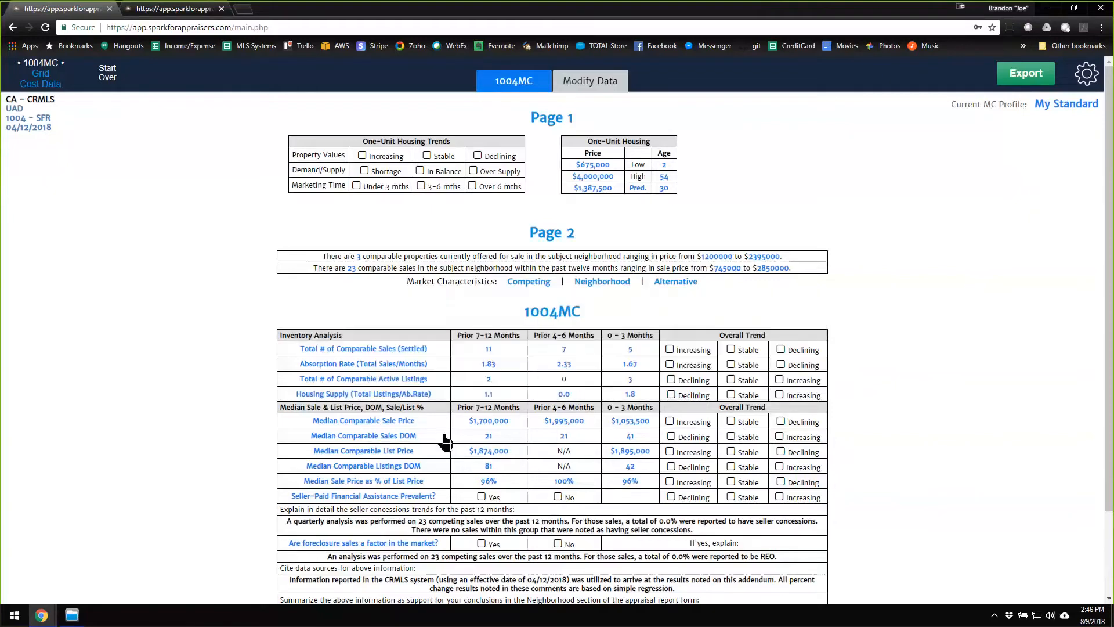
left_click(398, 420)
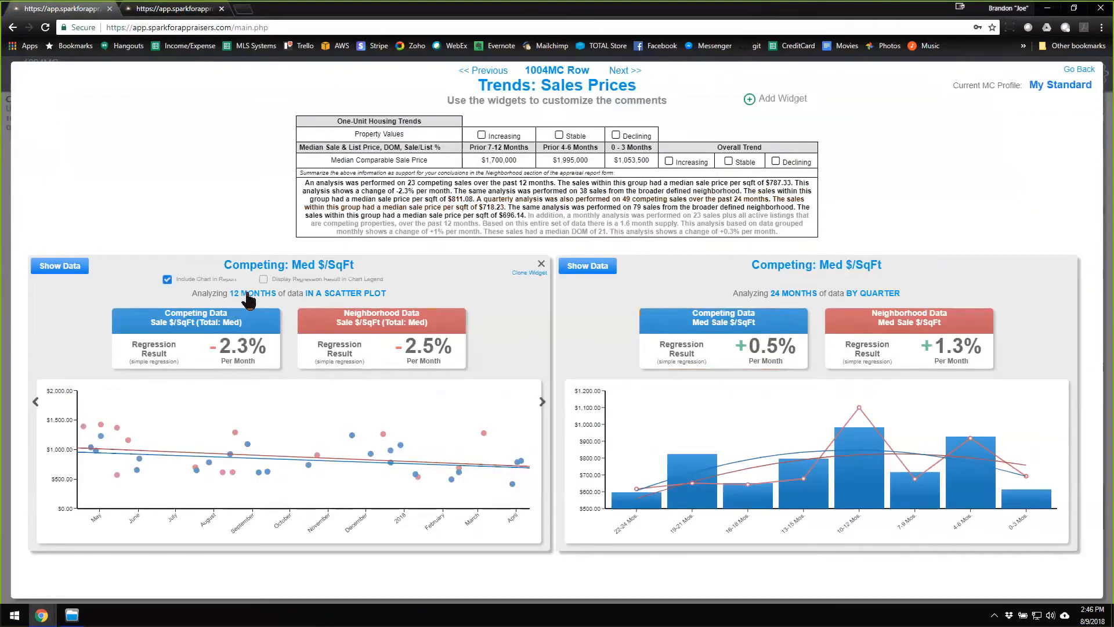
Try the 24-month Med $/SqFt widget's data By Year and In A Scatter Plot, and return it to By Quarter.
left_click(876, 295)
left_click(880, 297)
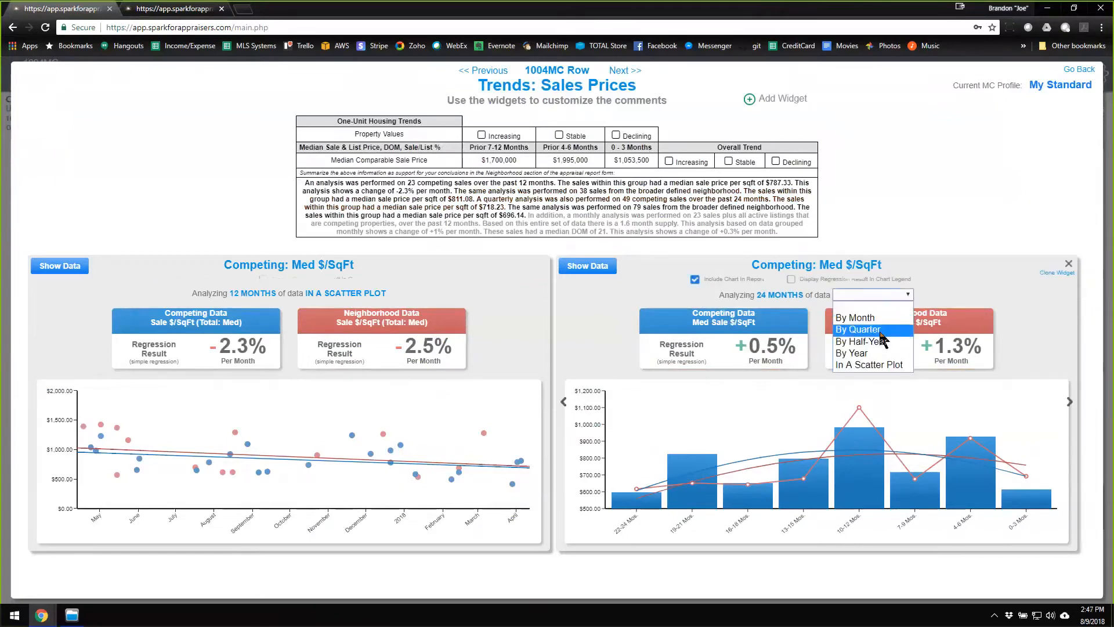
left_click(880, 354)
left_click(879, 294)
left_click(880, 295)
left_click(887, 366)
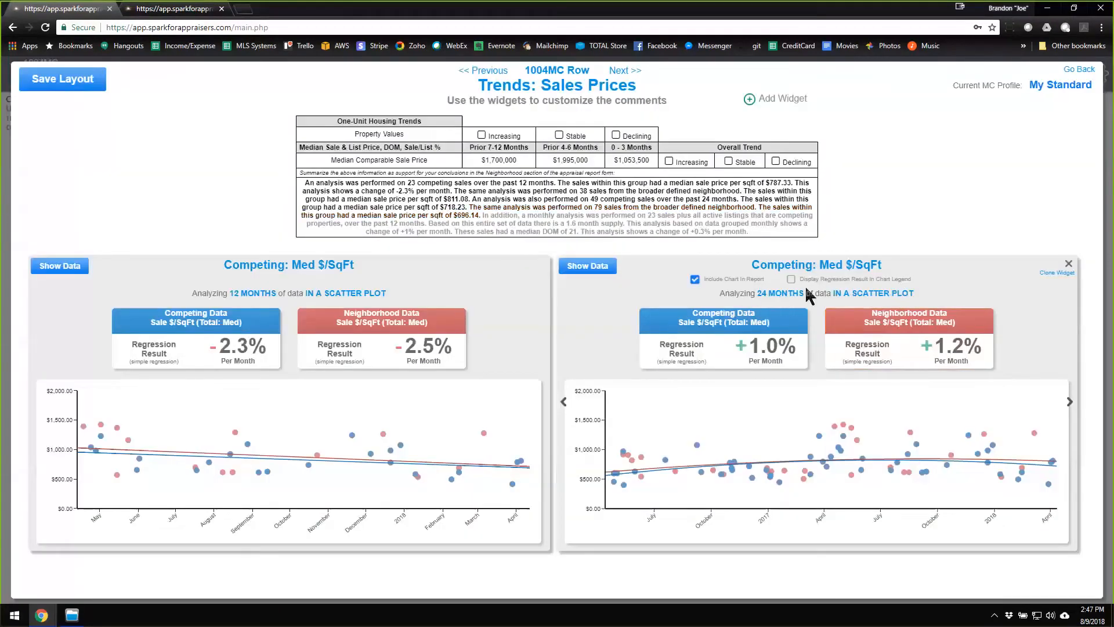
left_click(883, 301)
left_click(883, 333)
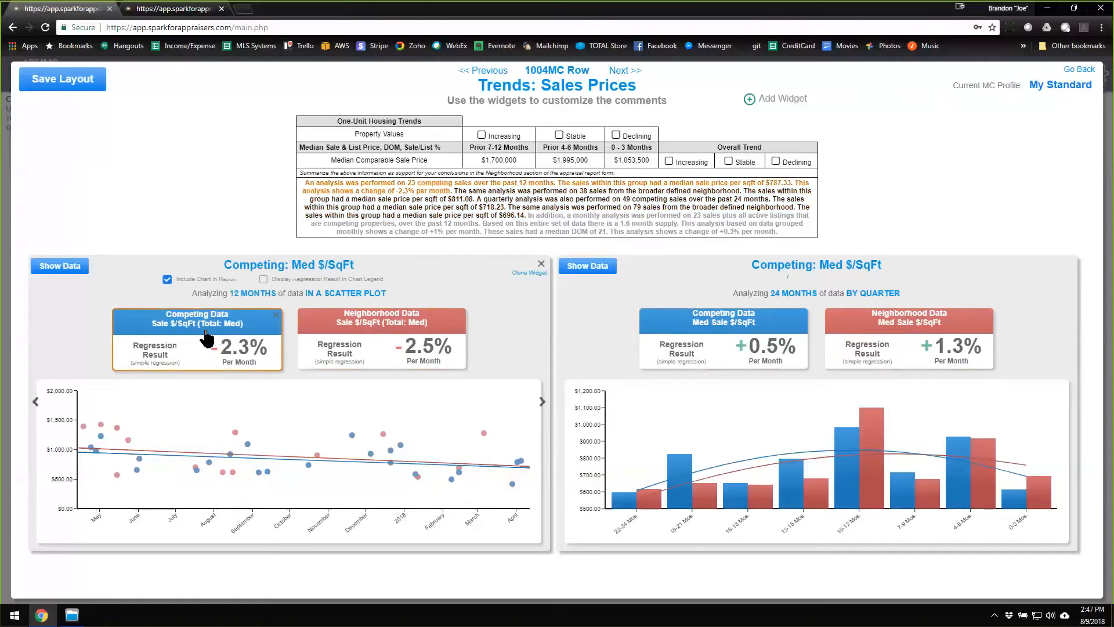
Try the 12-month Med $/SqFt widget's data By Quarter and By Month, and return it to In A Scatter Plot.
left_click(378, 293)
left_click(377, 295)
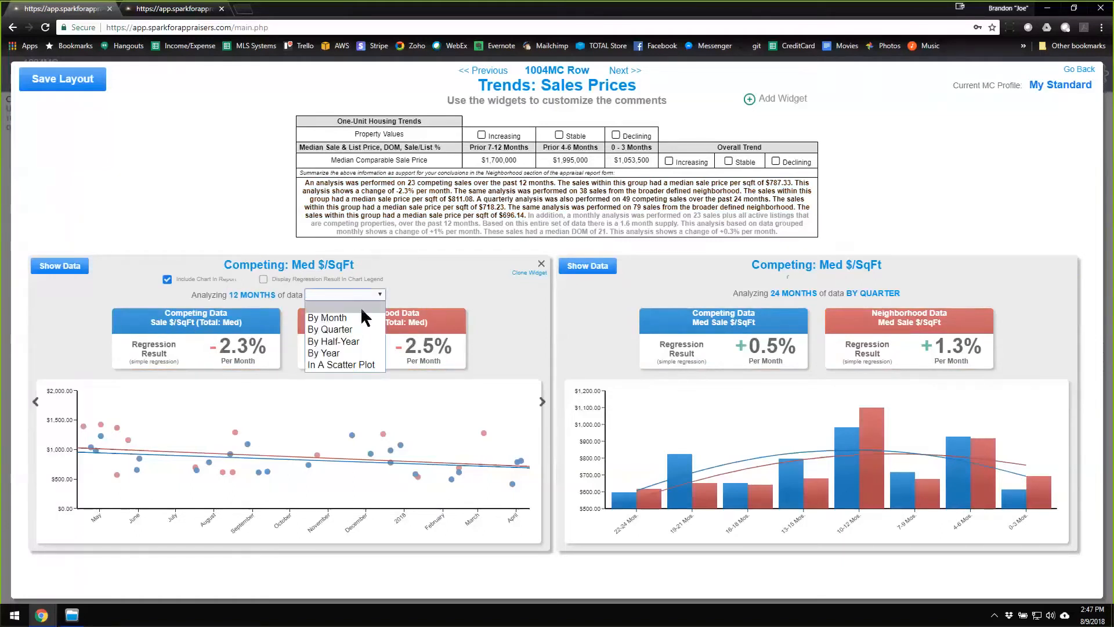
left_click(357, 330)
left_click(357, 301)
left_click(357, 301)
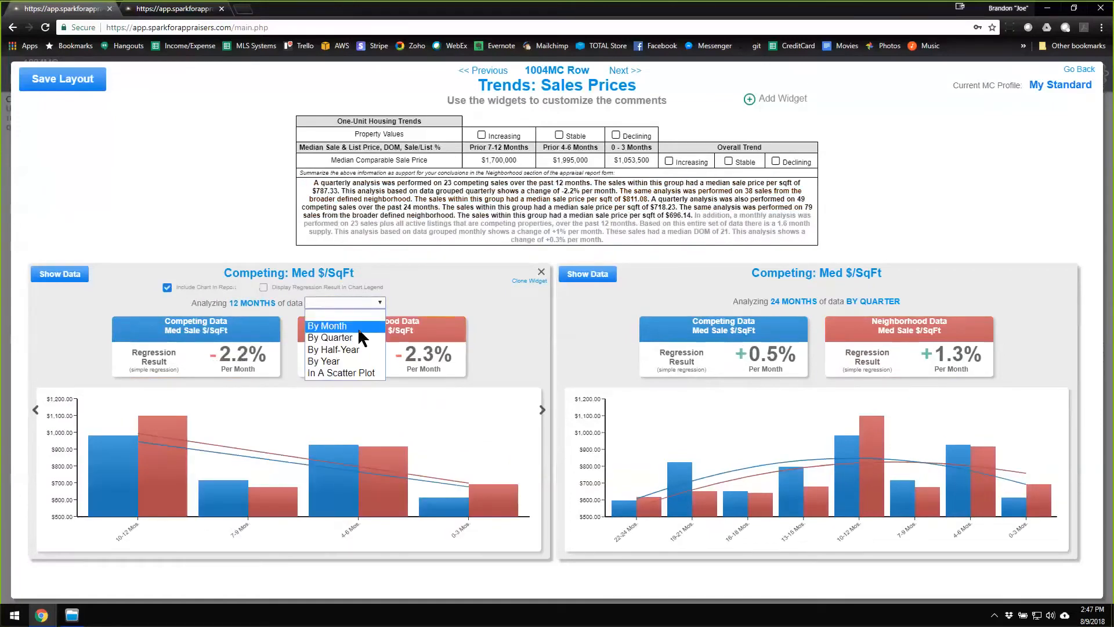
left_click(358, 327)
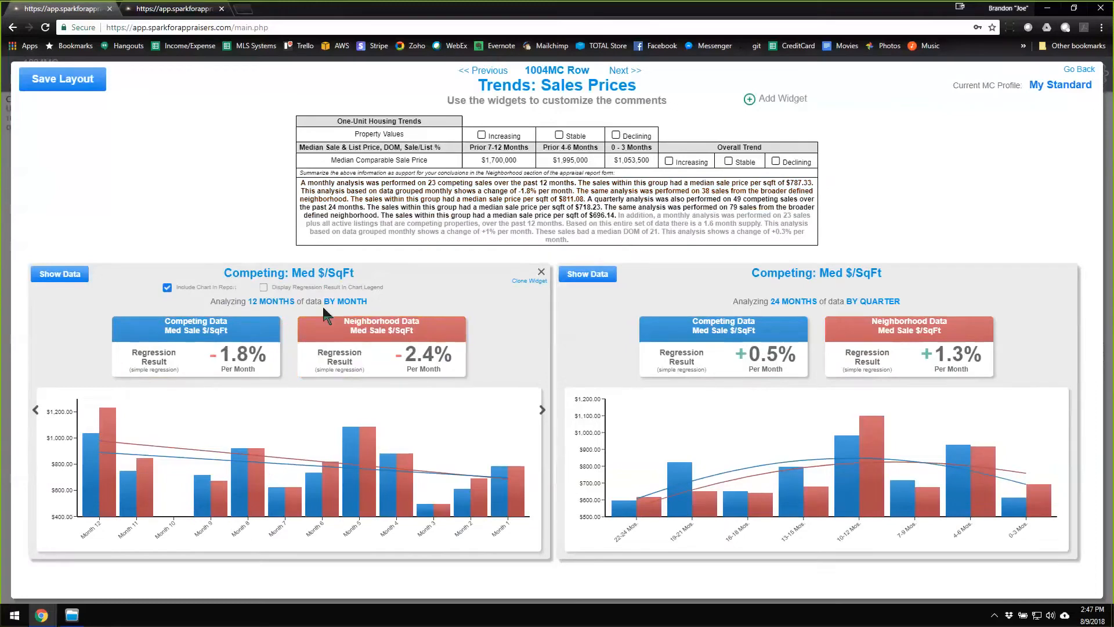
left_click(341, 301)
left_click(339, 299)
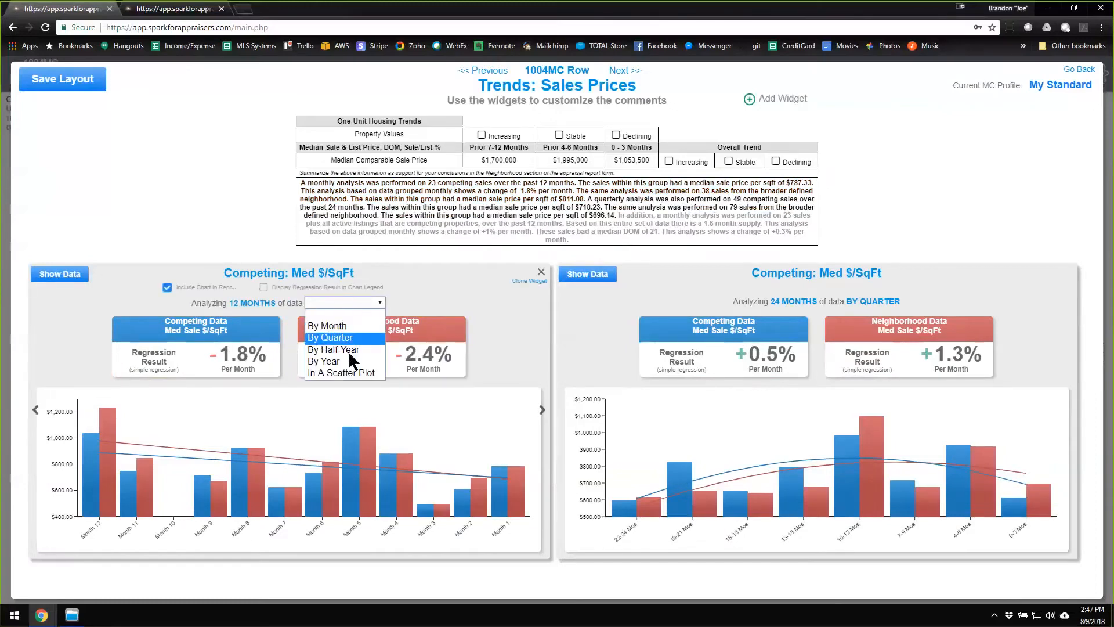
left_click(351, 373)
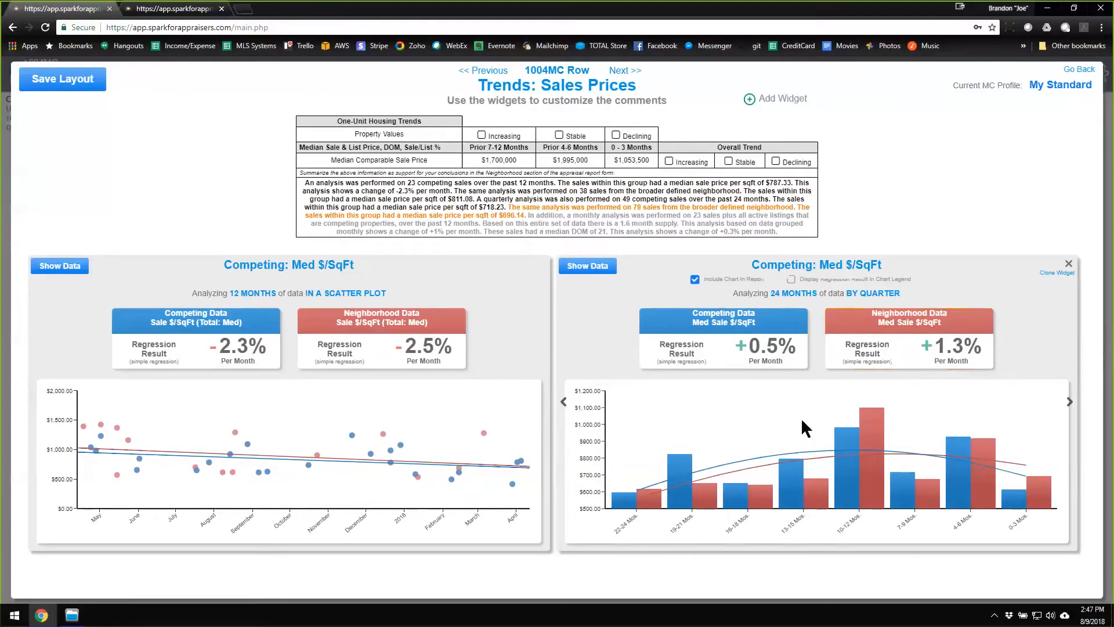
mouse_move(635, 502)
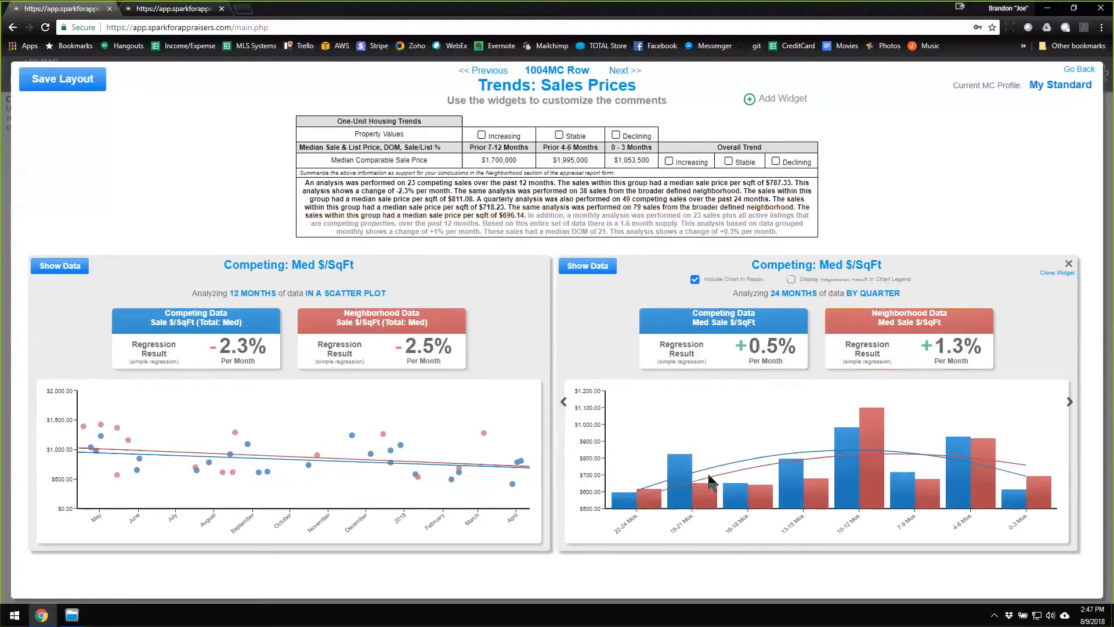
mouse_move(869, 457)
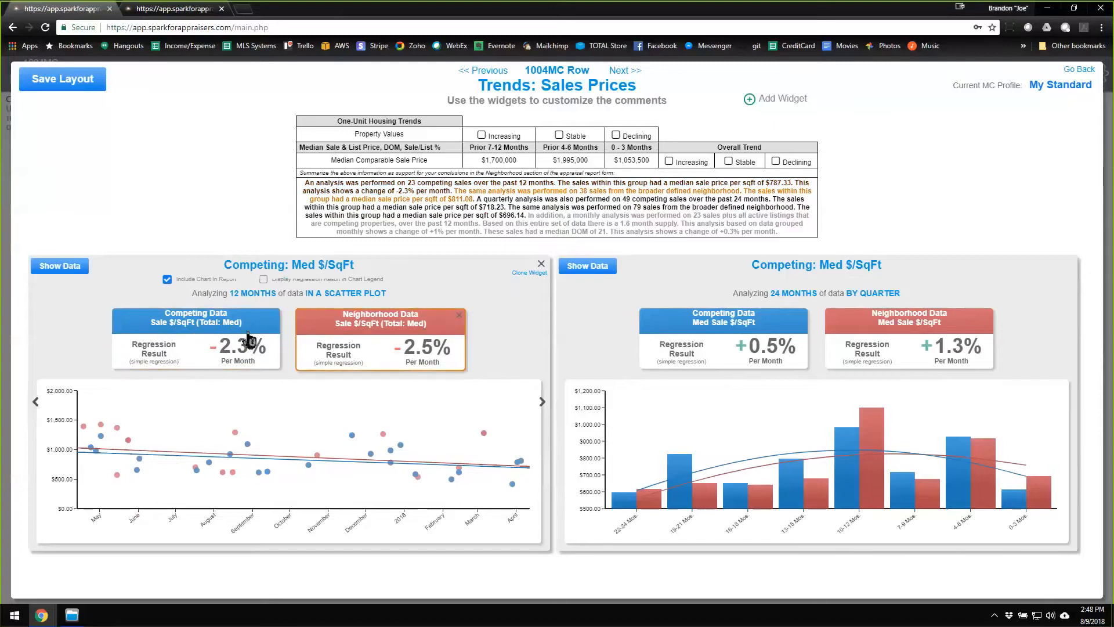
Clone the 12-month scatter plot widget and set the copy's Competing data to analyze Sale $ (Total: Med).
left_click(529, 273)
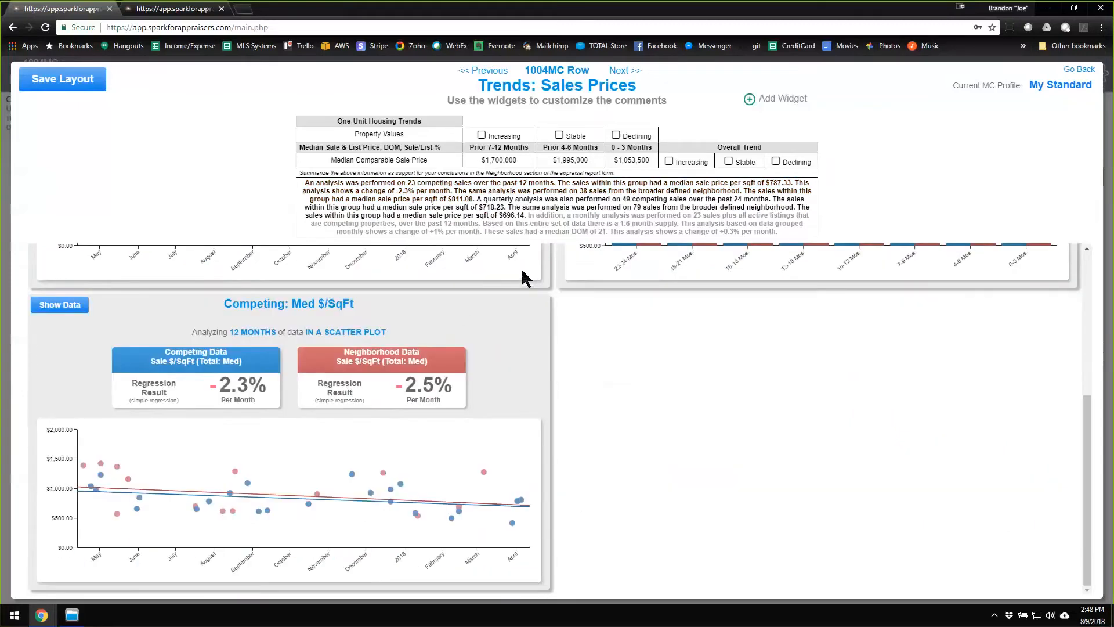
left_click(216, 374)
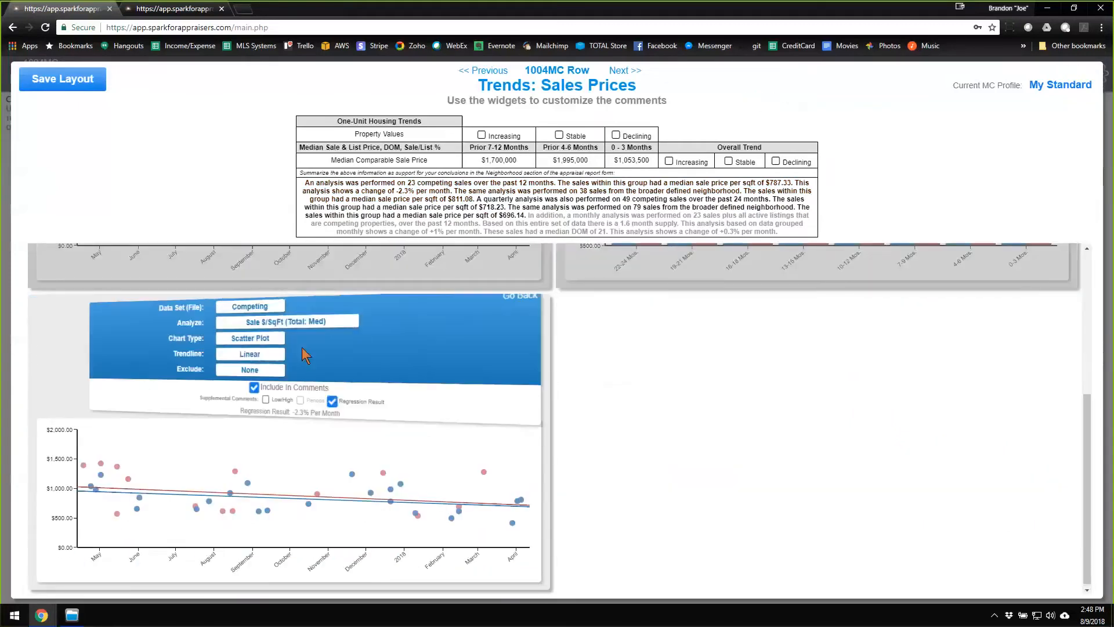
left_click(268, 321)
left_click(271, 358)
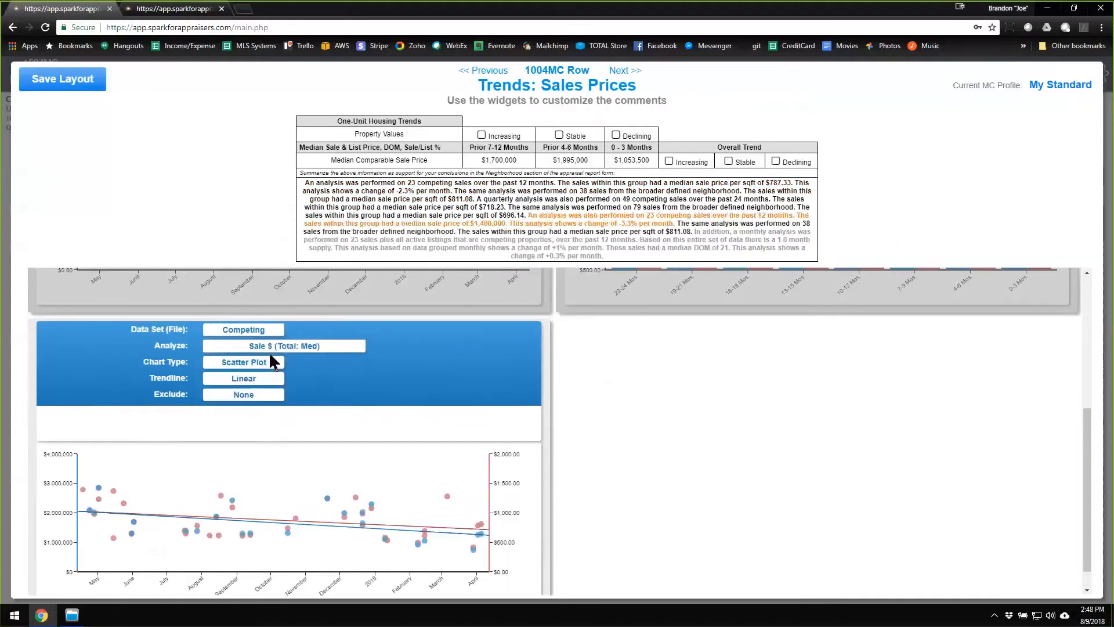
left_click(517, 325)
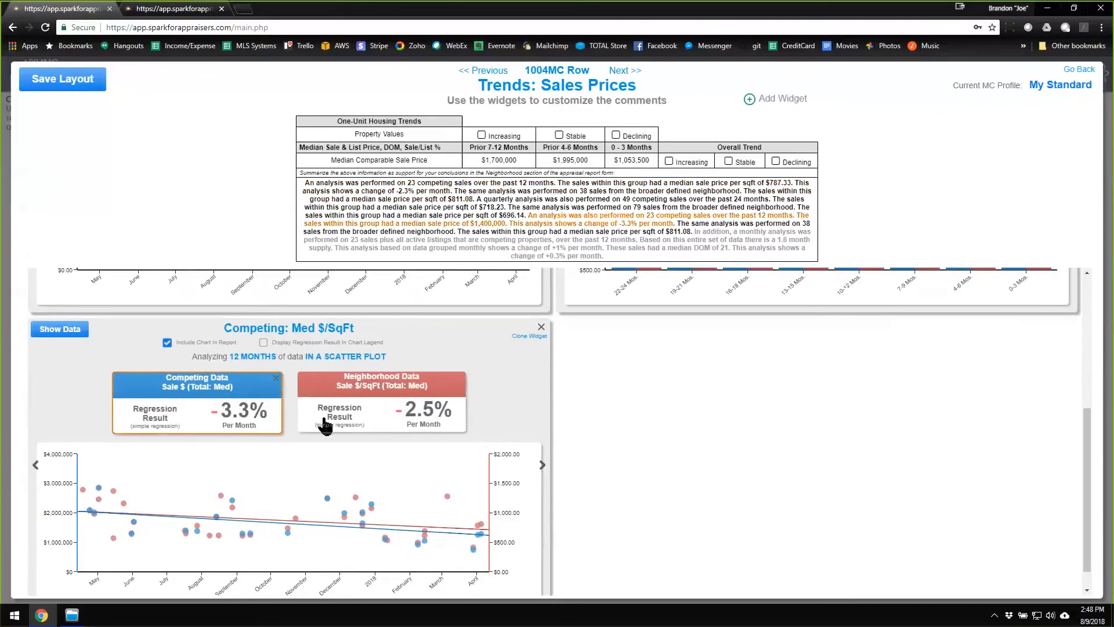
Set the cloned widget's Neighborhood data to analyze Sale $ (Total: Med) and return to the 1004MC form without saving the layout.
left_click(415, 390)
left_click(318, 348)
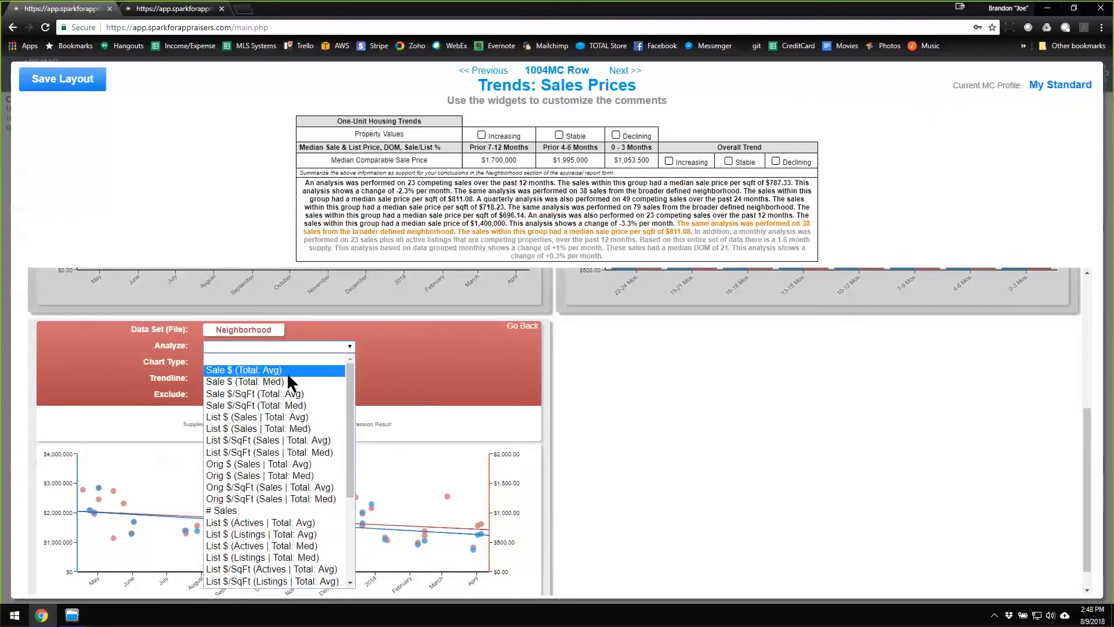
left_click(291, 383)
left_click(522, 326)
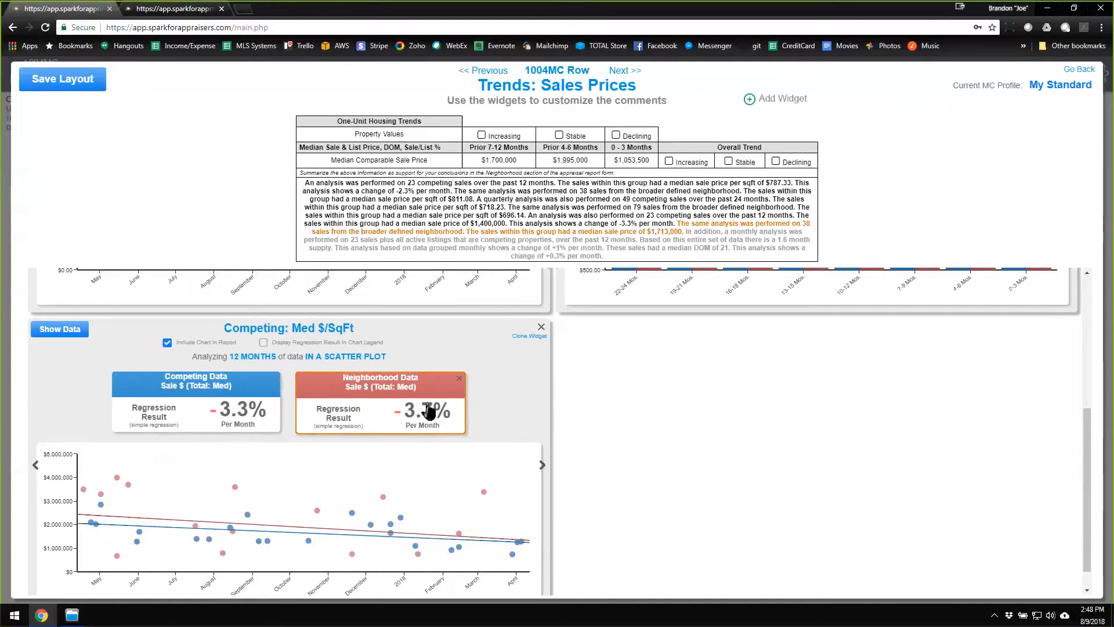
scroll(436, 427, "up", 5)
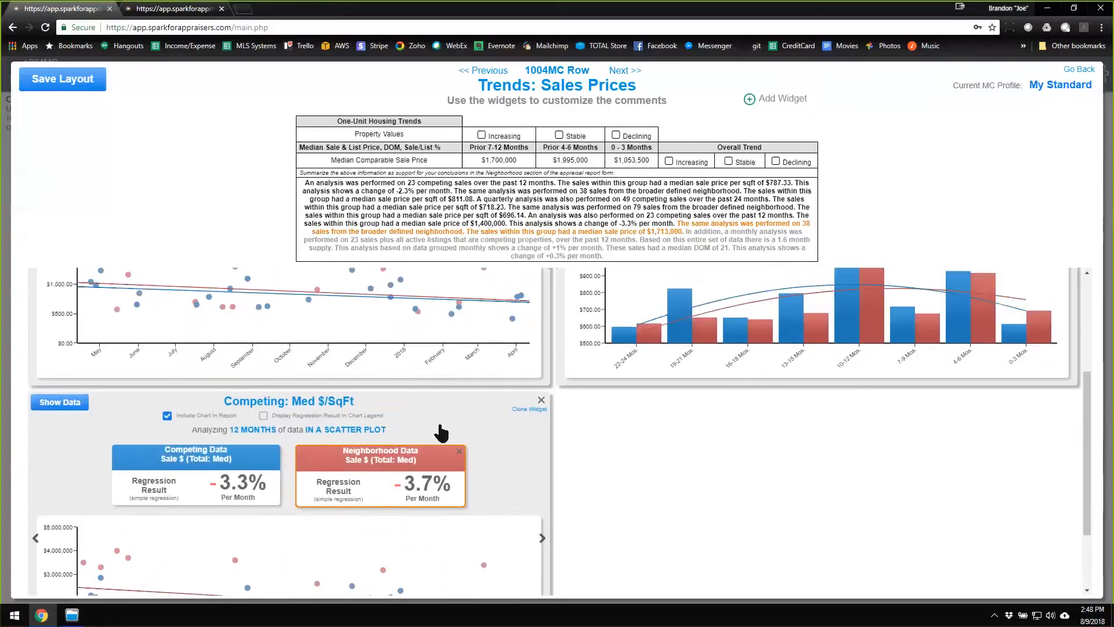
scroll(433, 469, "down", 5)
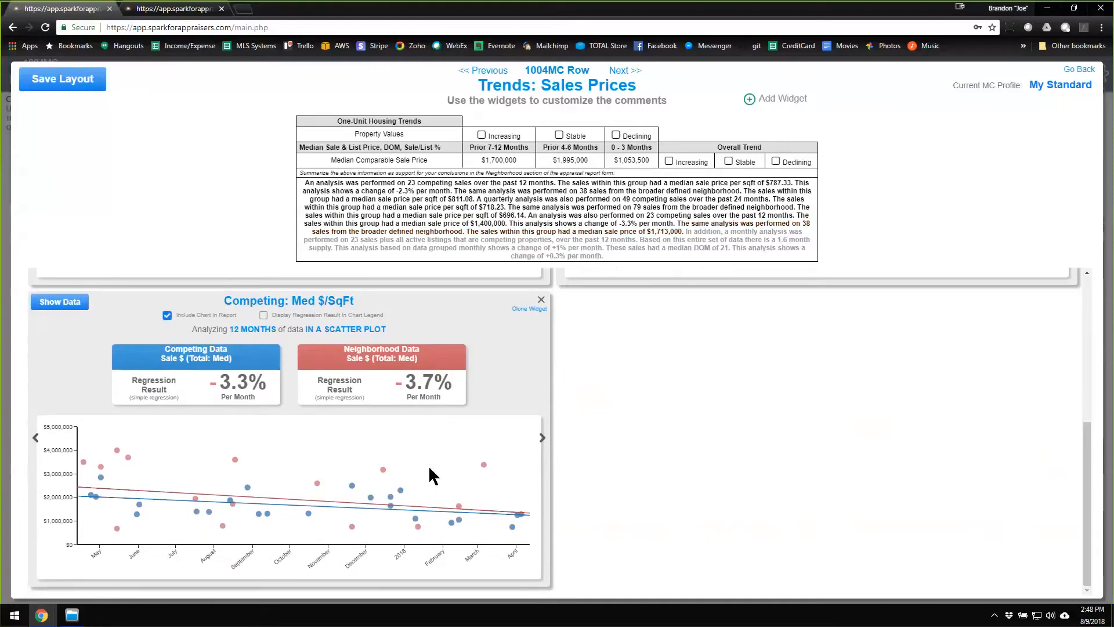
scroll(428, 465, "up", 5)
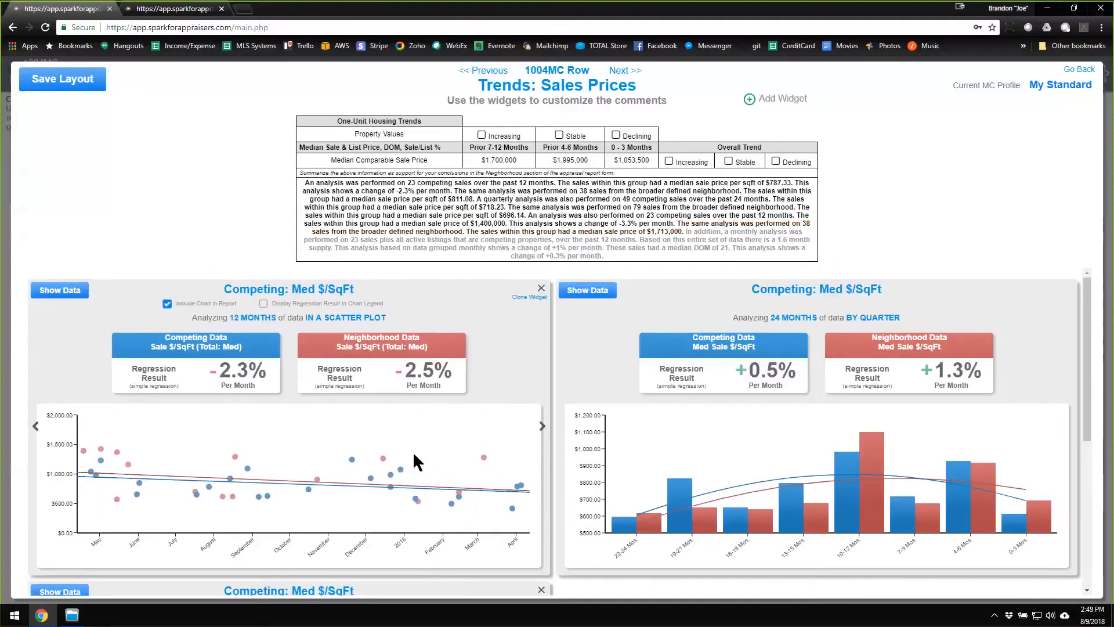
left_click(1078, 70)
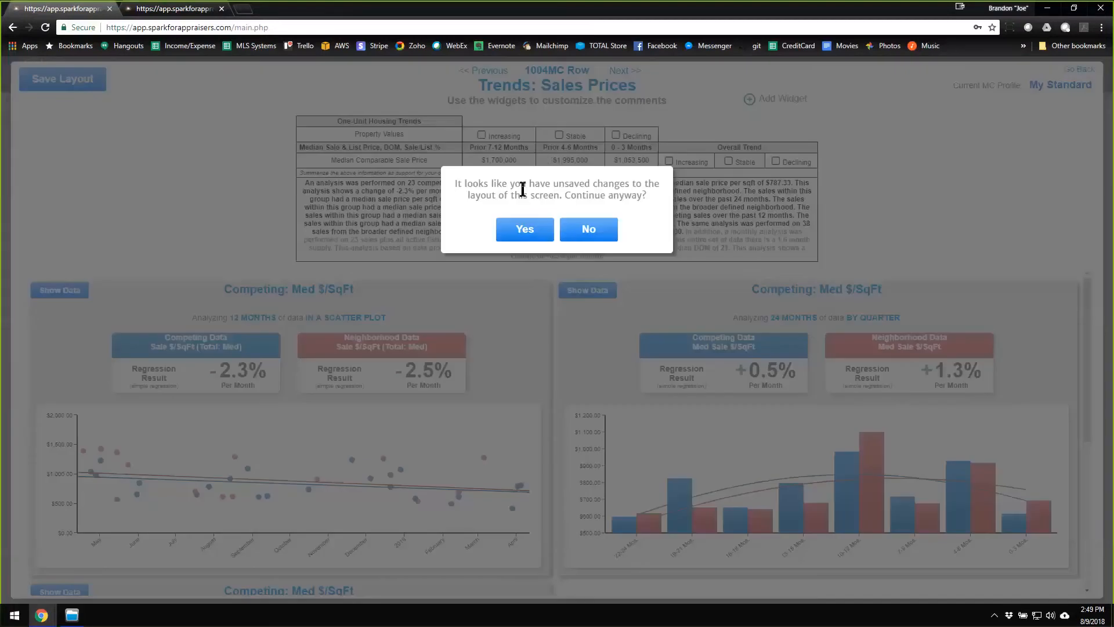
left_click(525, 229)
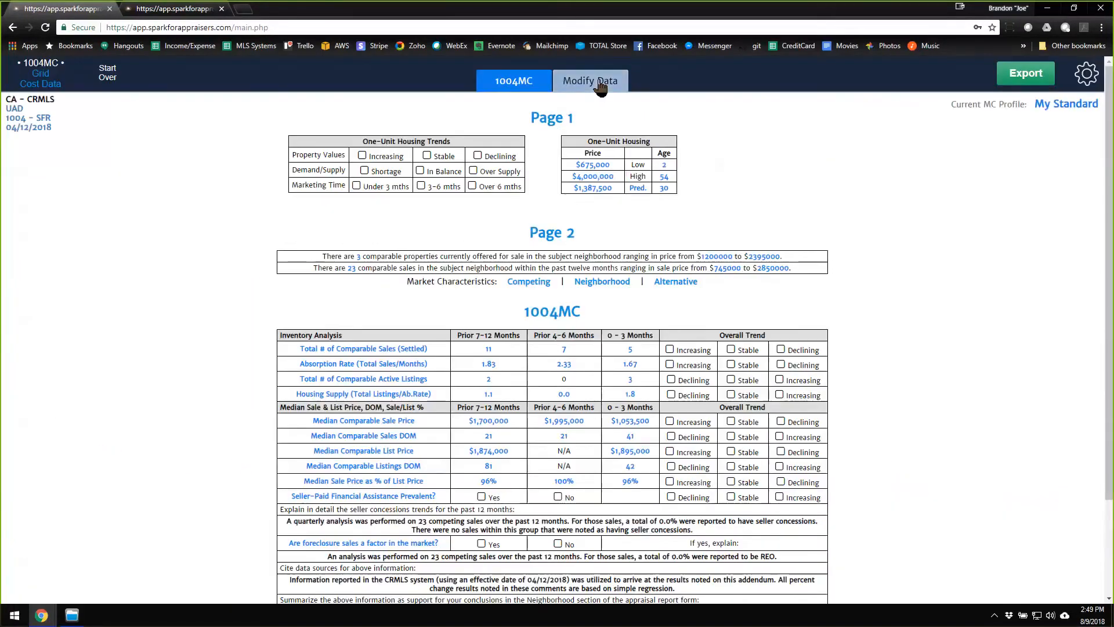
Open the Neighborhood properties file for review and sort it by Sold Price, highest first.
left_click(598, 82)
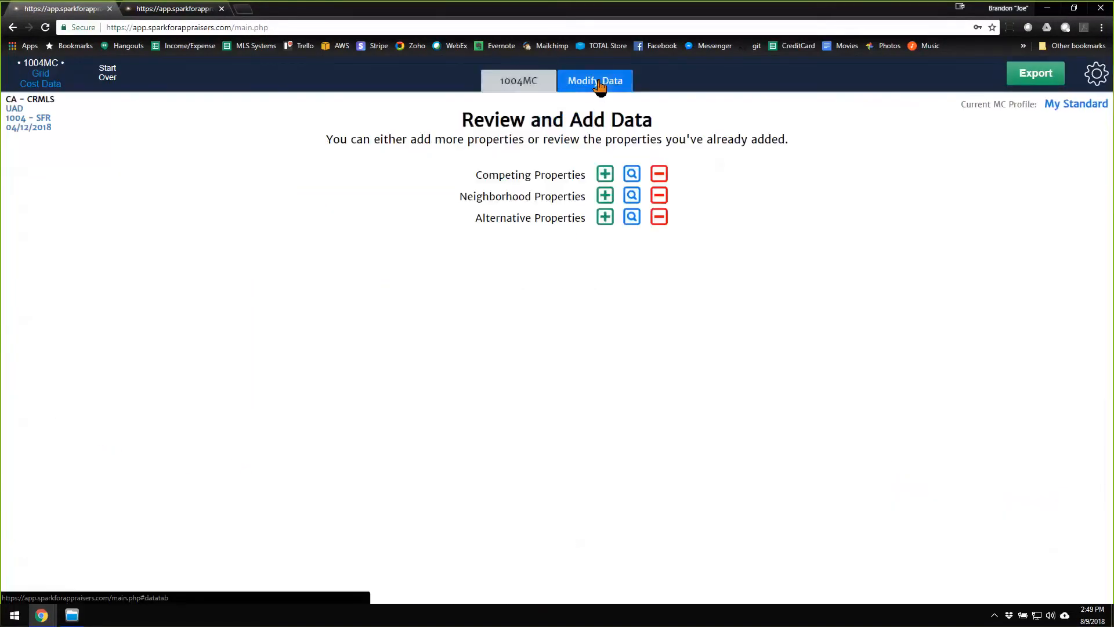
left_click(634, 198)
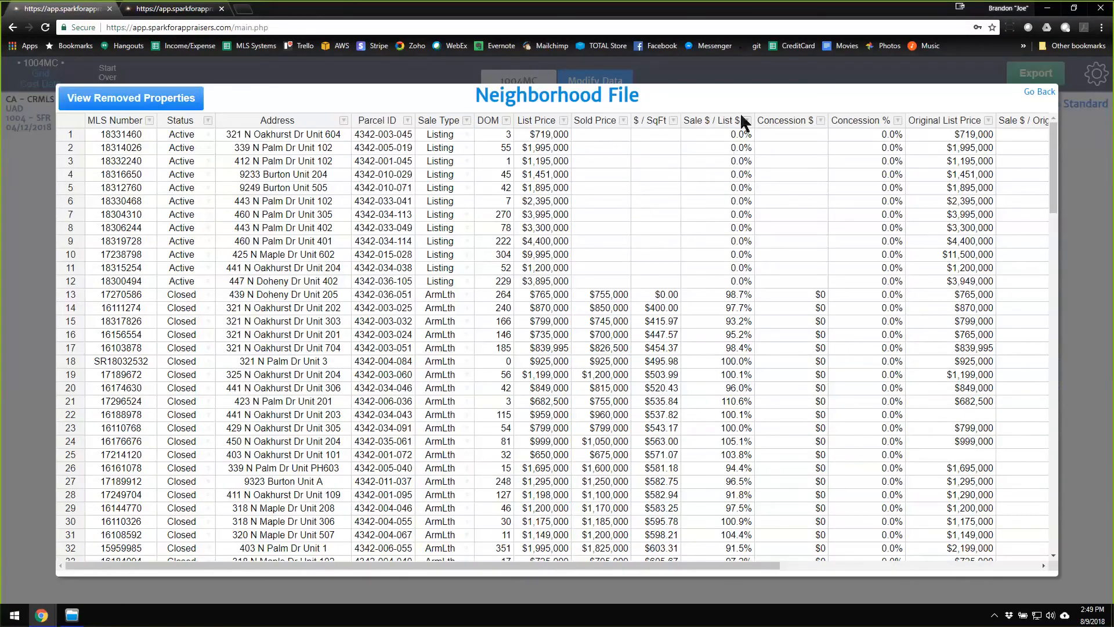
left_click(595, 121)
left_click(598, 125)
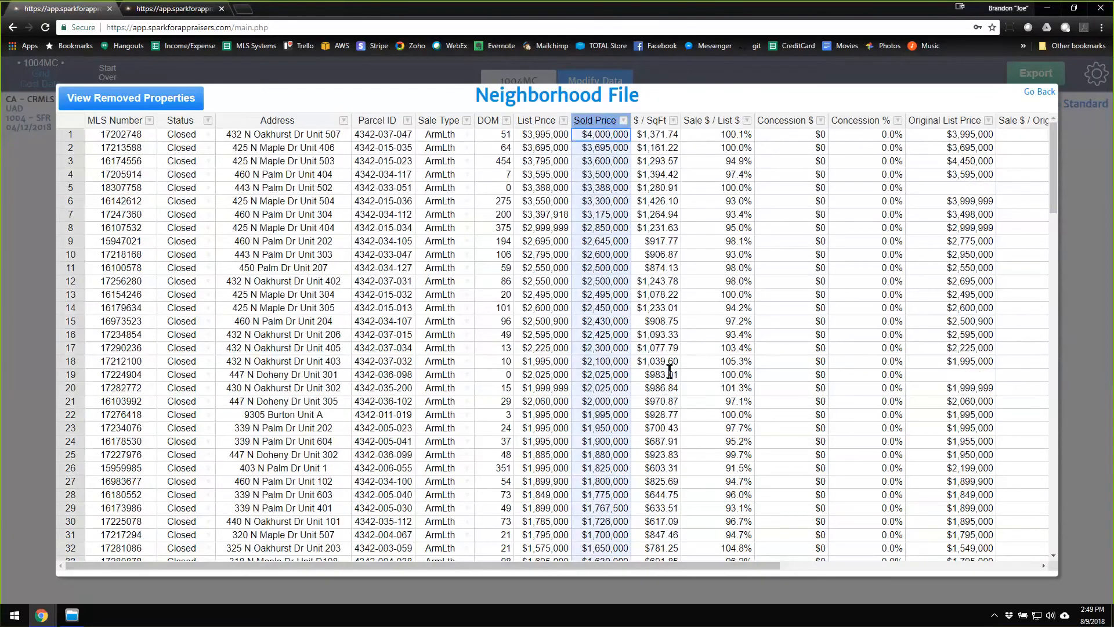
Sort the Neighborhood file by Sold Date, newest first, examine the listed sales and close the file.
left_click_drag(664, 564, 924, 565)
left_click(892, 122)
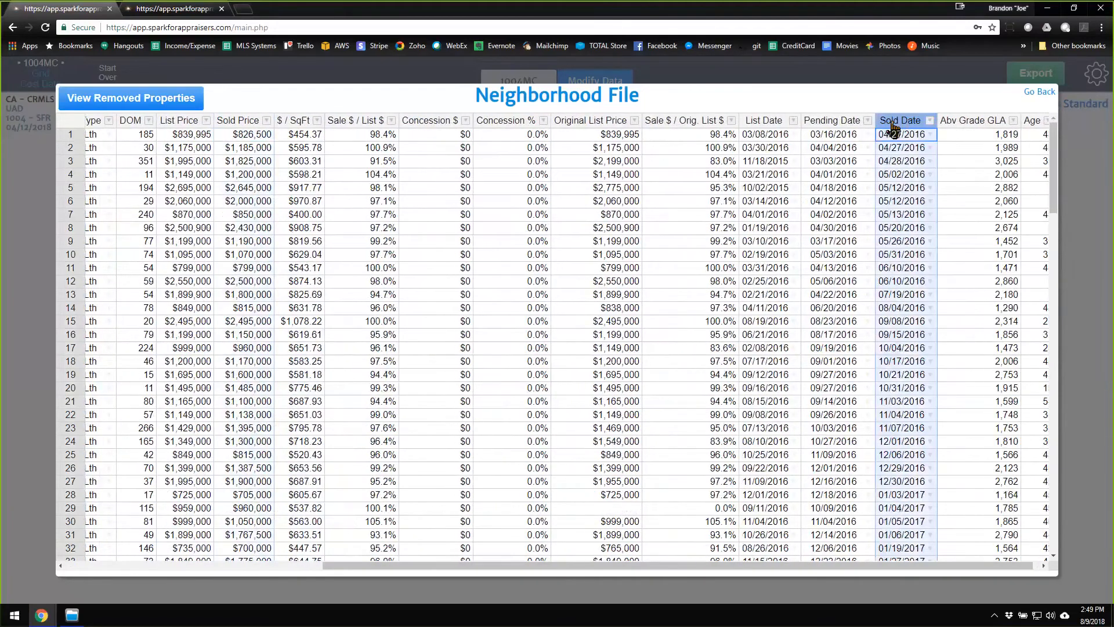
left_click(894, 123)
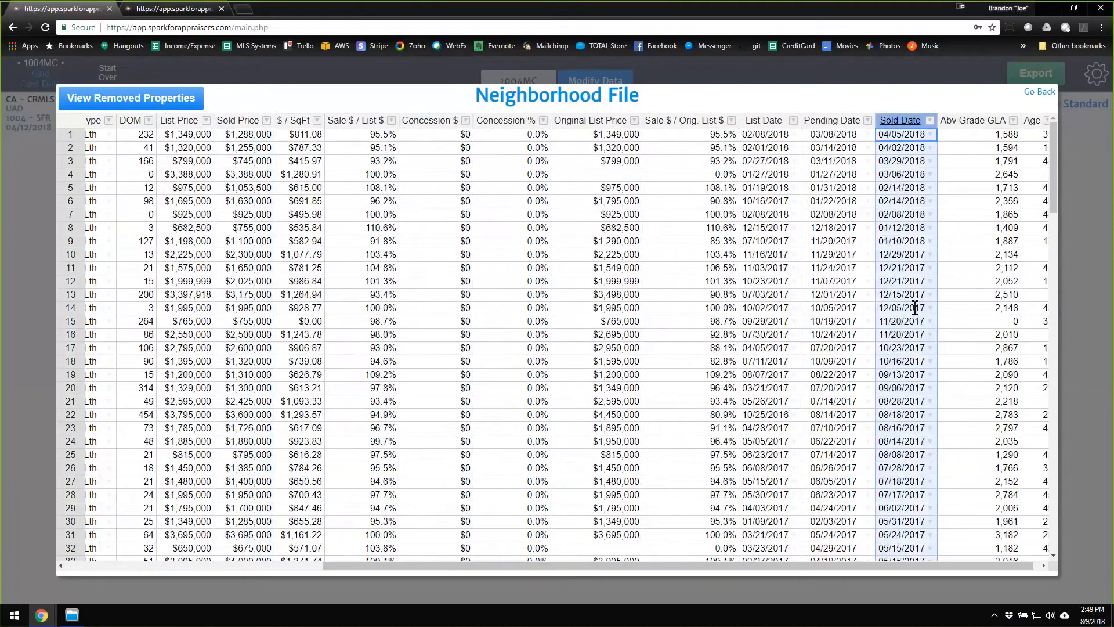
scroll(650, 267, "down", 8)
scroll(651, 261, "up", 8)
left_click(1039, 93)
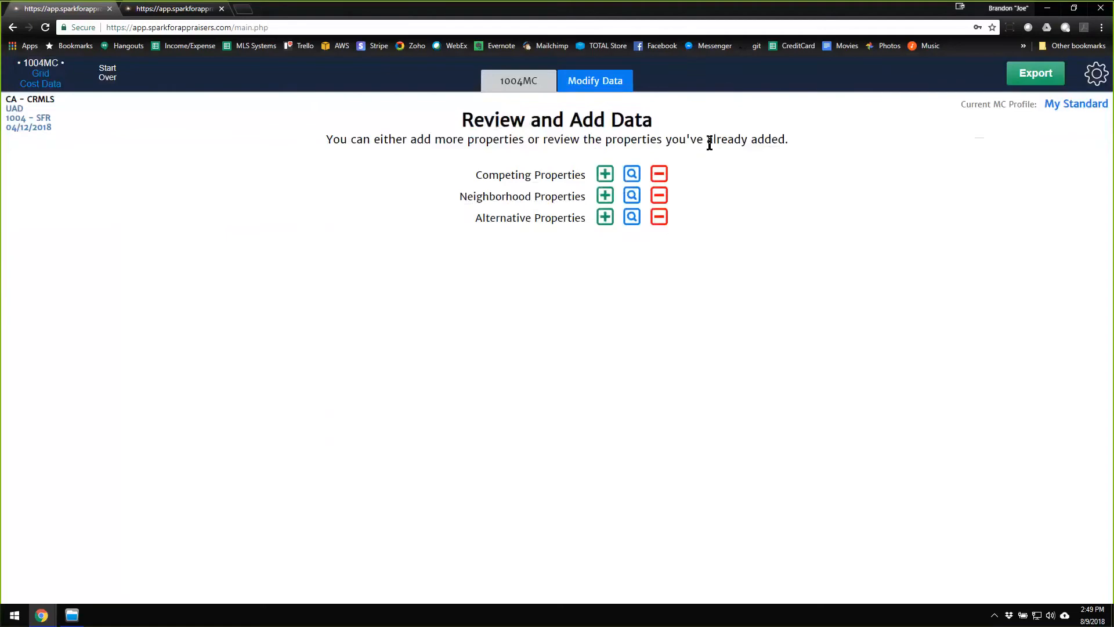
Return to the 1004MC form and reopen the Median Comparable Sale Price trends.
left_click(533, 87)
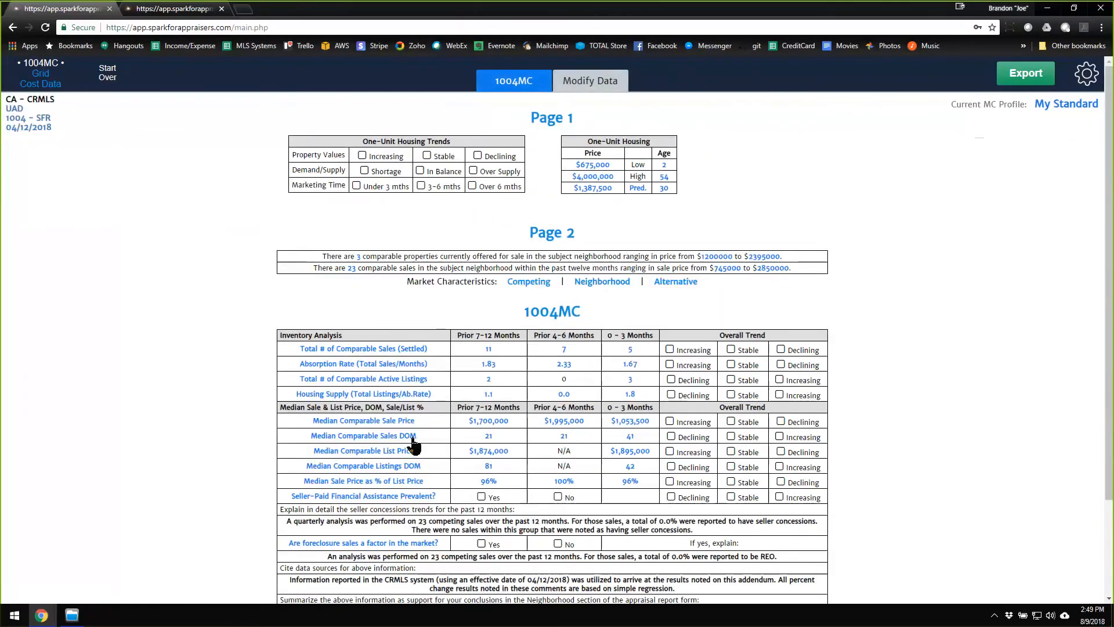
left_click(406, 420)
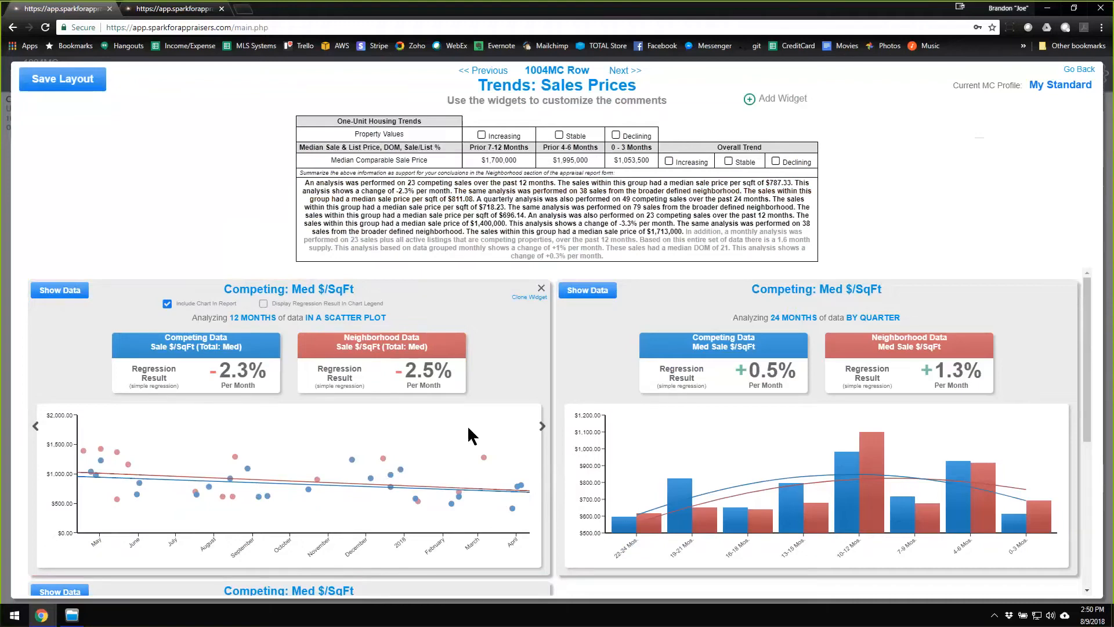
Clone the 12-month Med $/SqFt scatter plot widget and switch the clone's Neighborhood data set to Alternative.
scroll(331, 458, "down", 1)
scroll(343, 458, "up", 1)
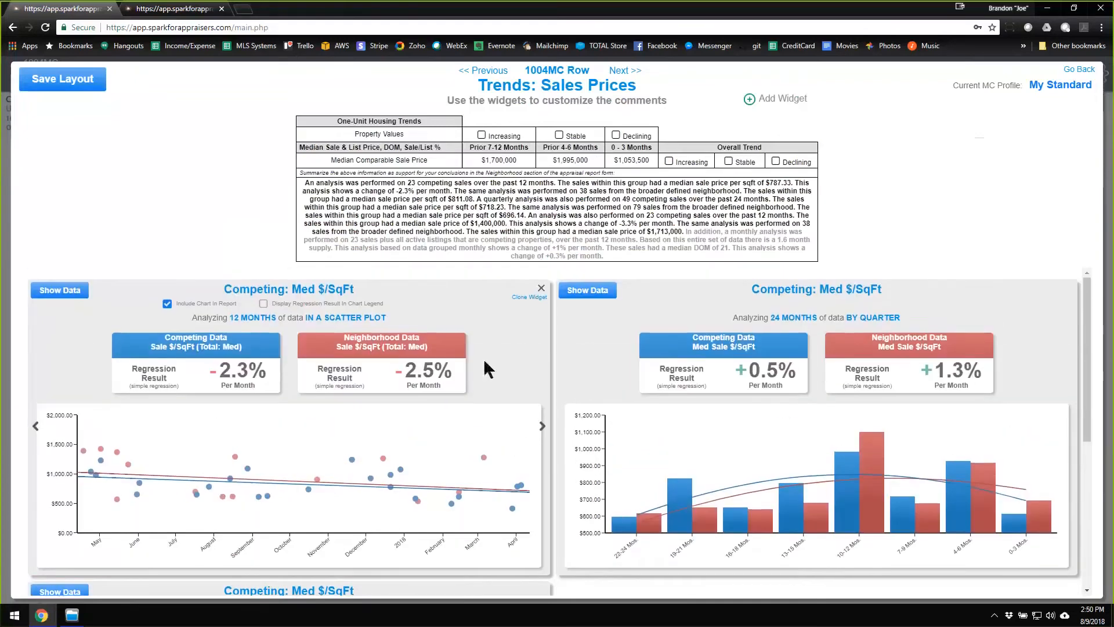
left_click(528, 296)
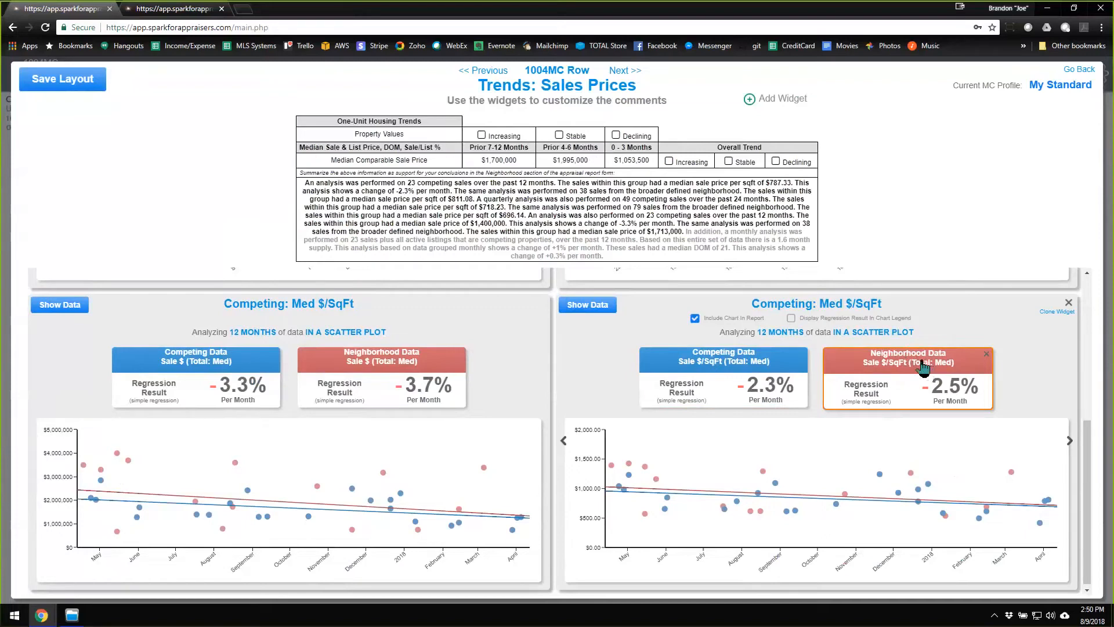
left_click(909, 364)
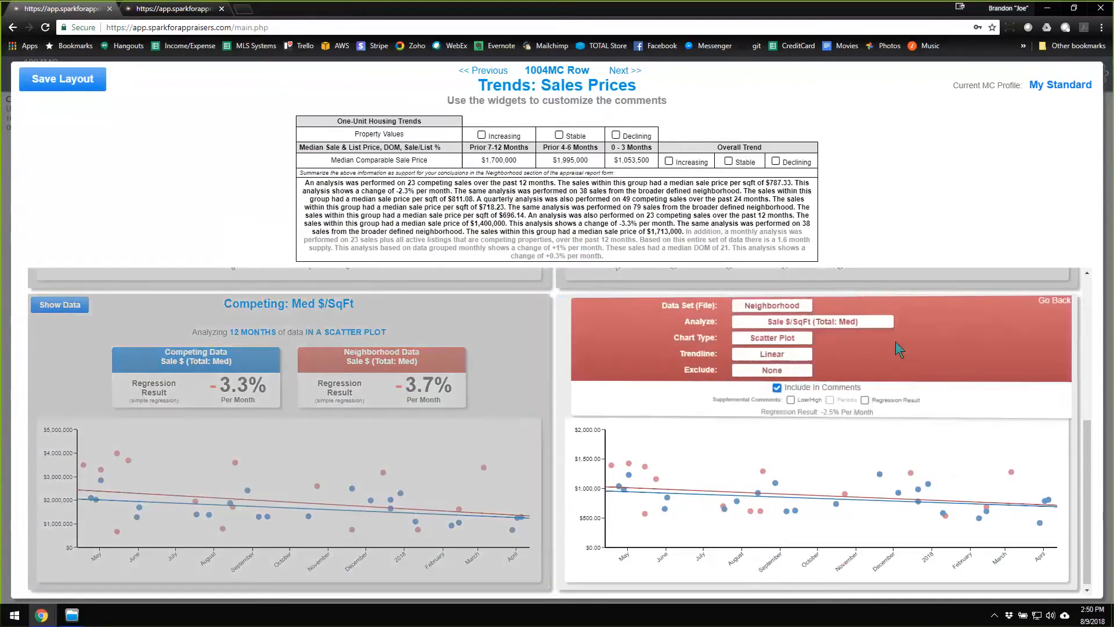
left_click(790, 309)
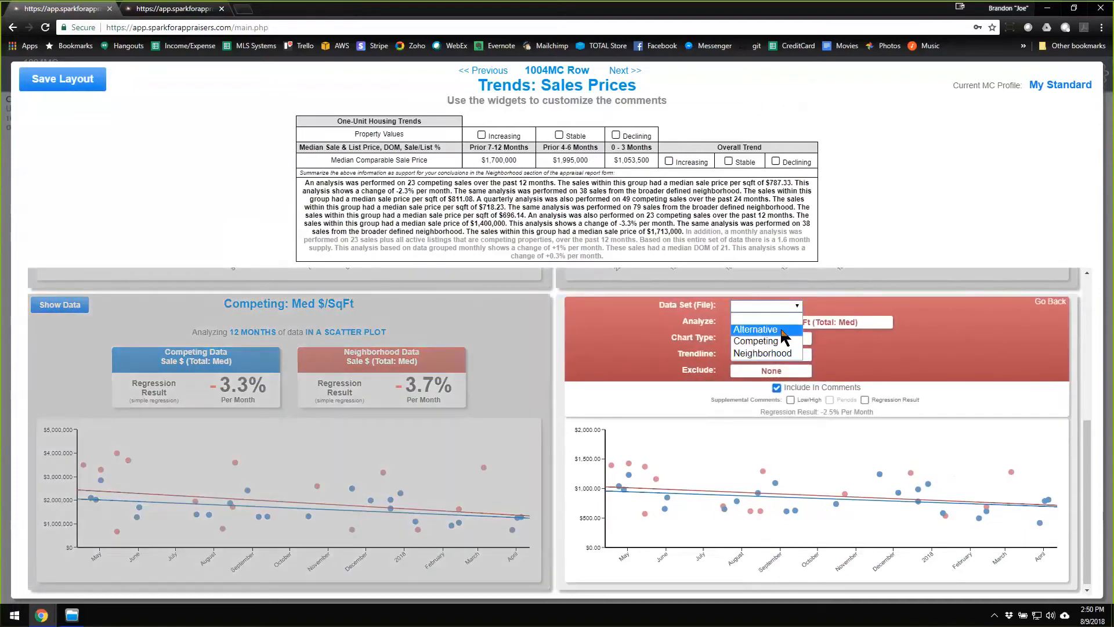
left_click(785, 323)
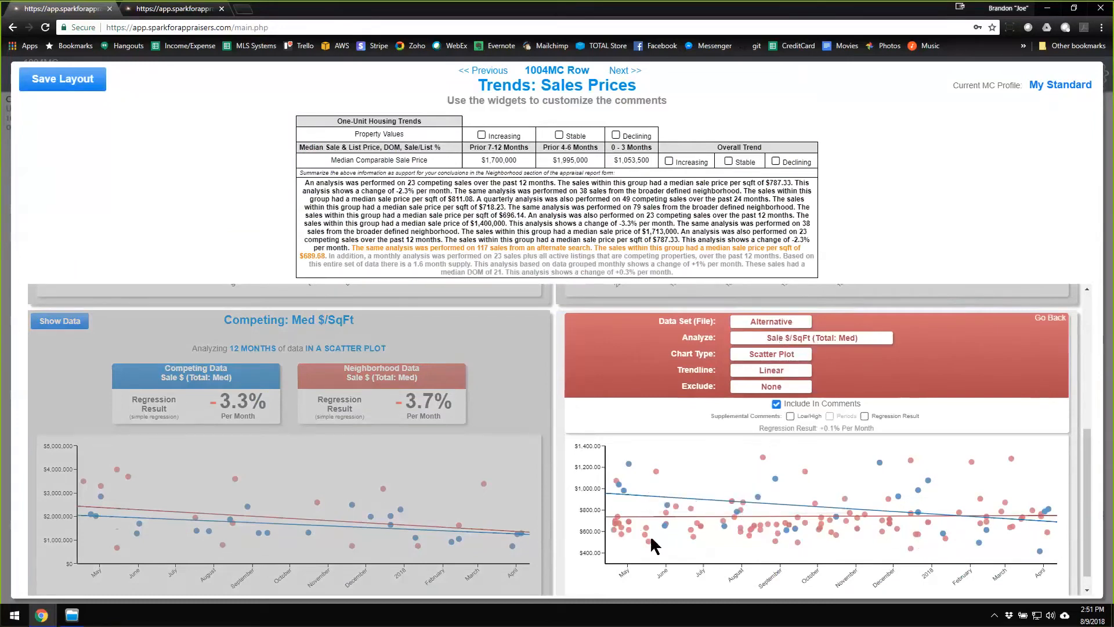
left_click(1051, 318)
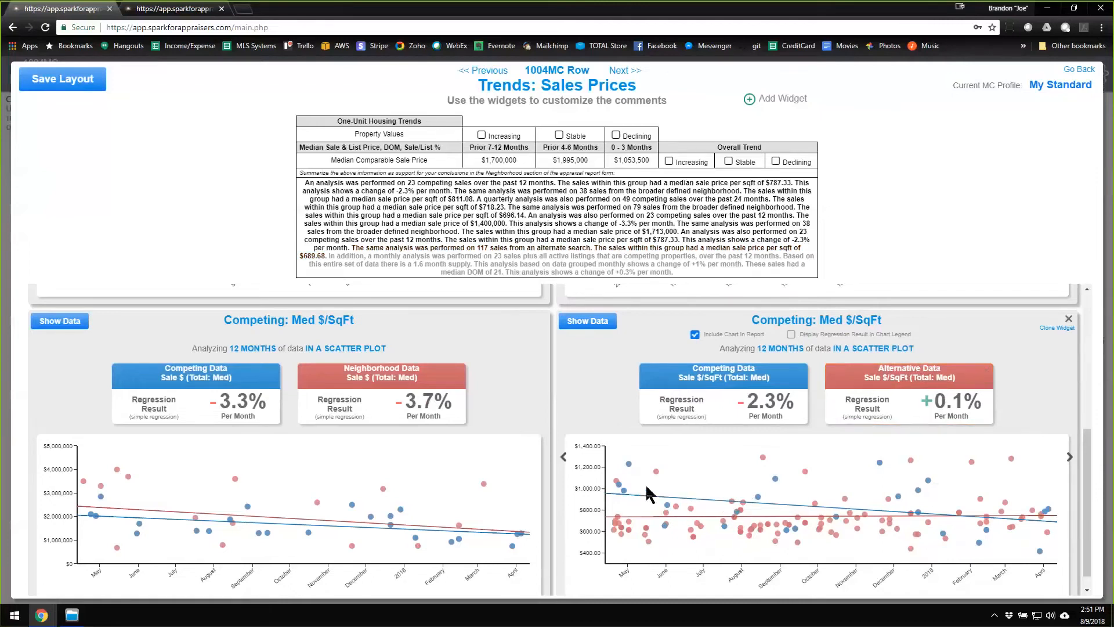
Compare the Competing and Alternative sales trends in the cloned scatter plot, and return to the 1004MC form without saving the layout.
mouse_move(742, 511)
mouse_move(959, 364)
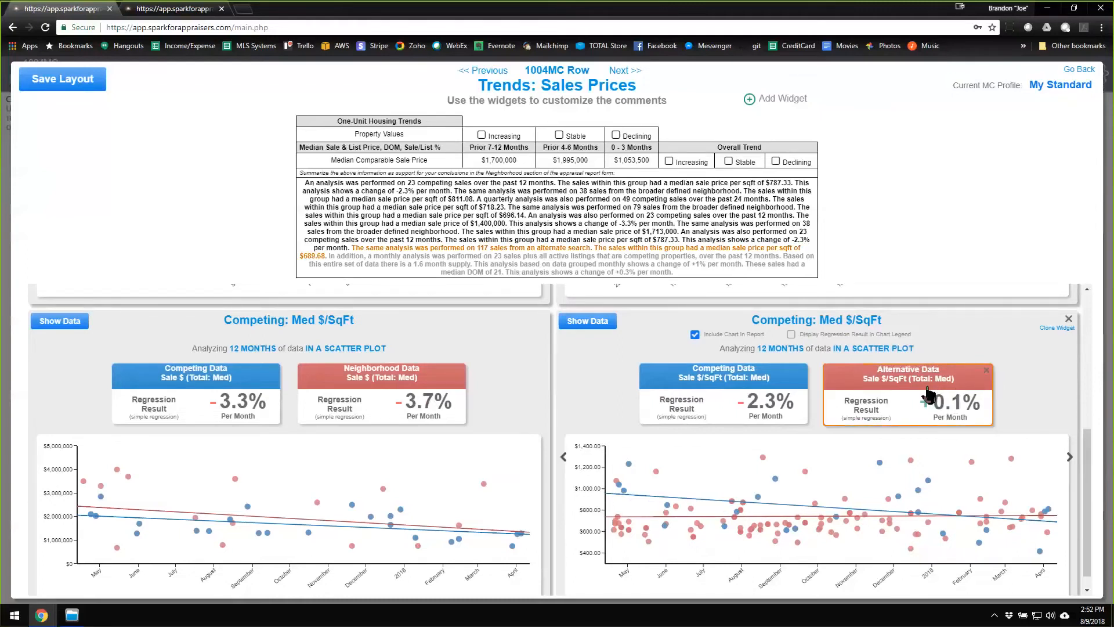
mouse_move(917, 514)
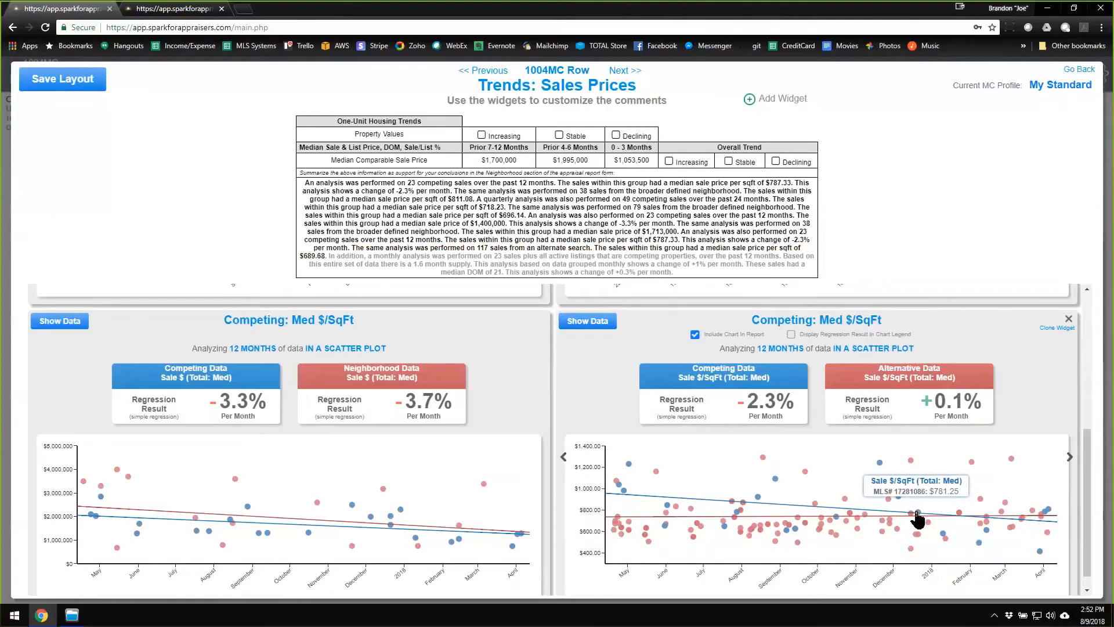
mouse_move(940, 409)
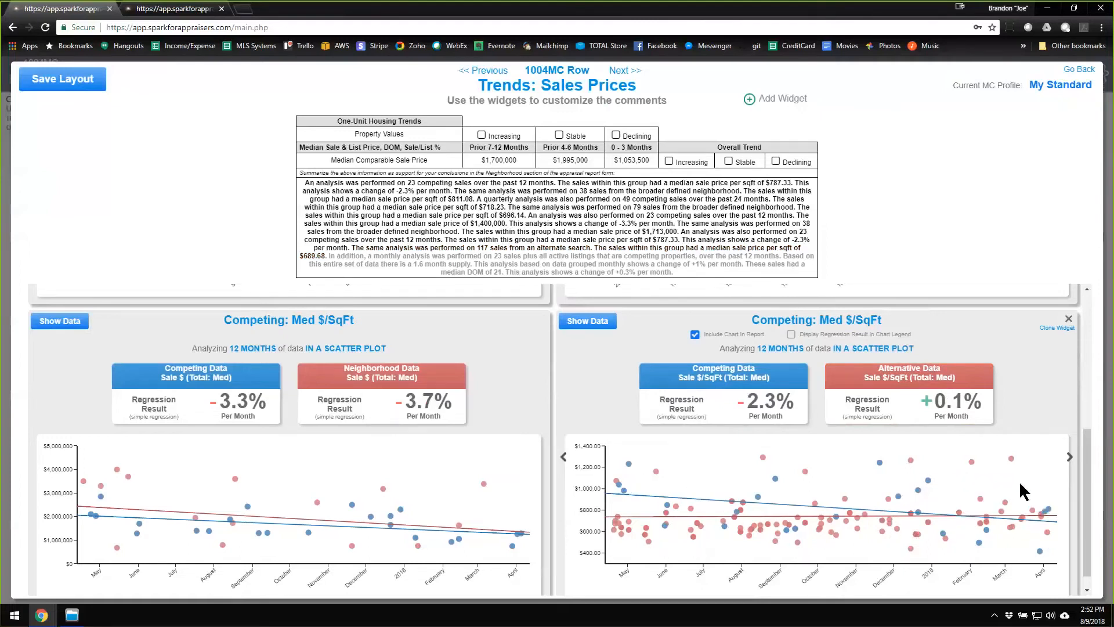
mouse_move(983, 414)
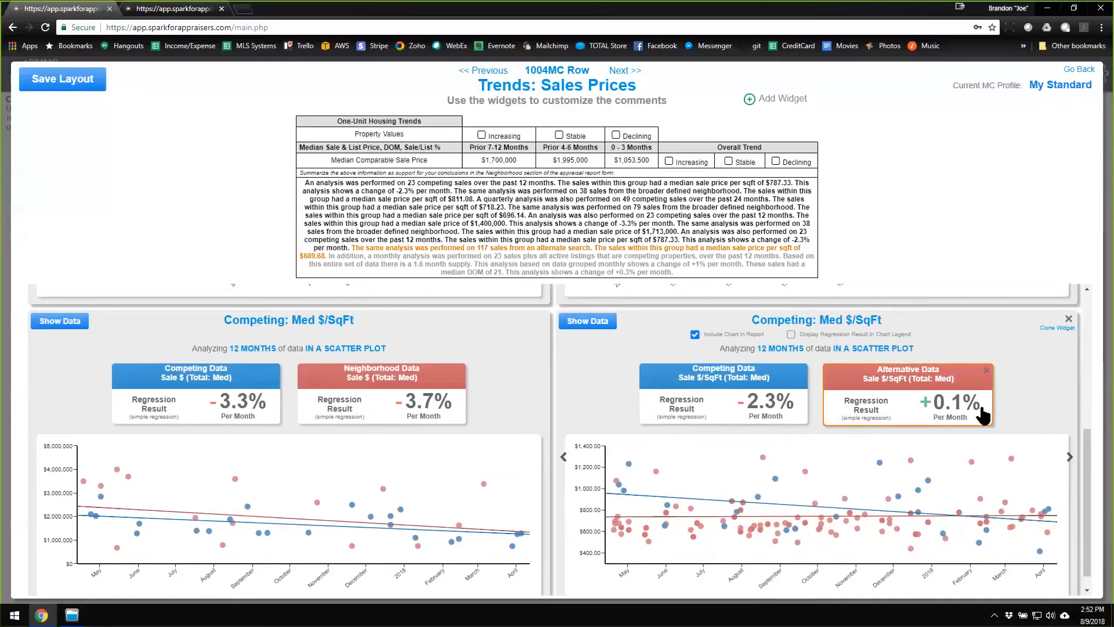
scroll(935, 426, "up", 5)
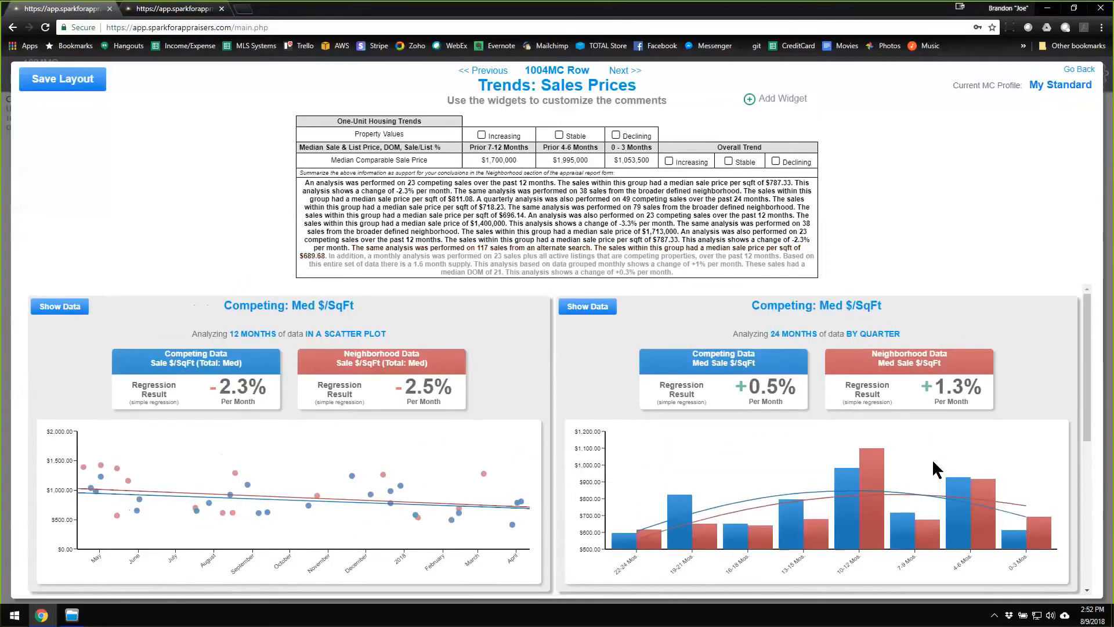
mouse_move(937, 458)
left_click(1081, 71)
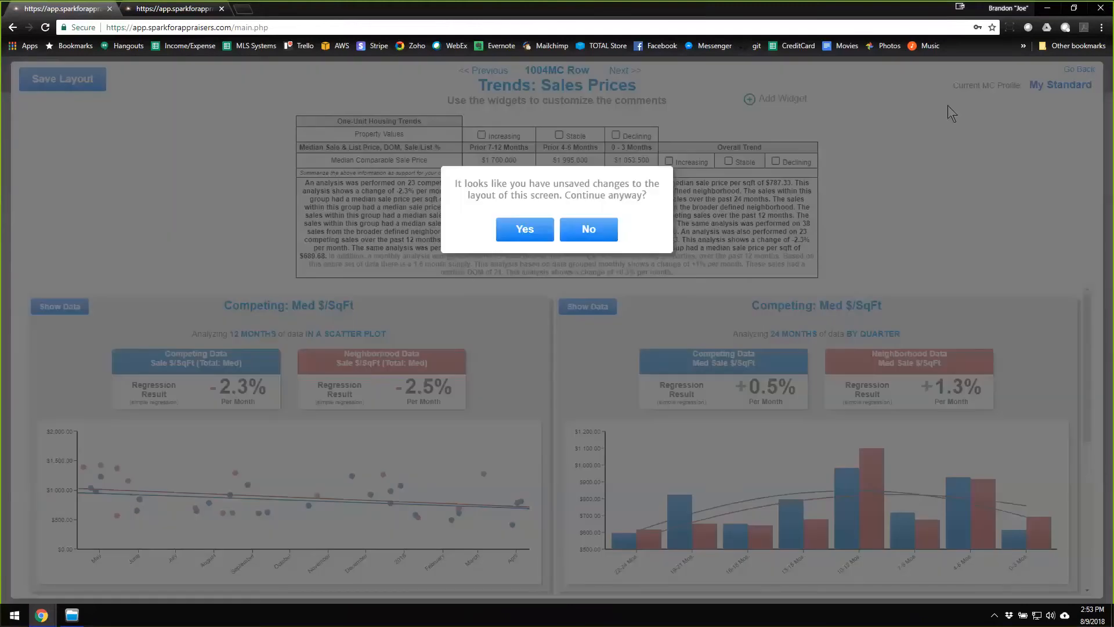
left_click(525, 232)
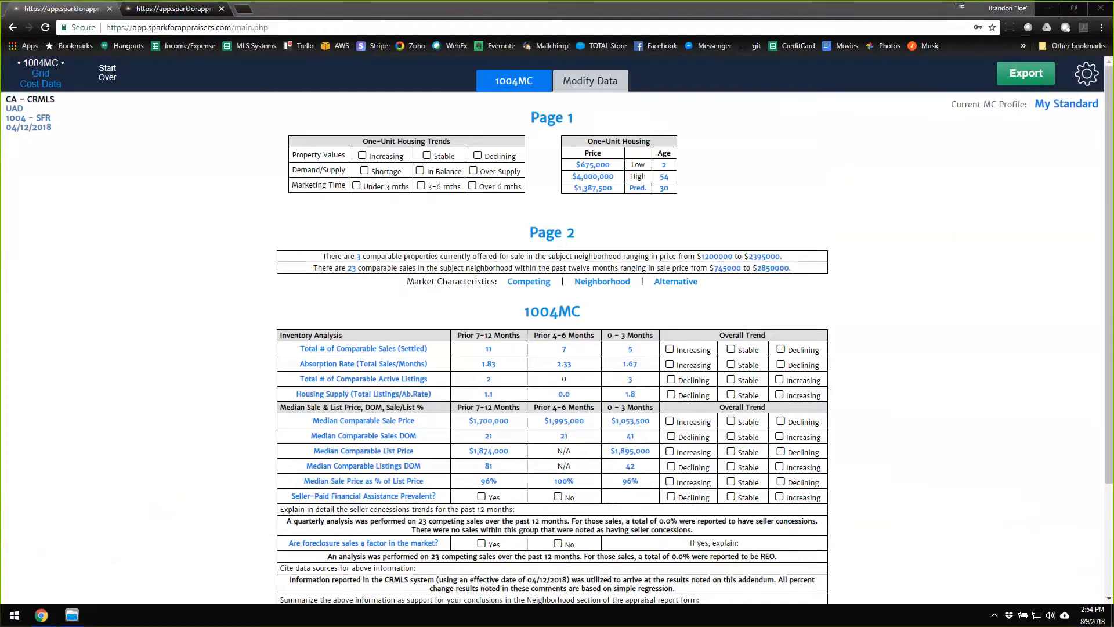
Change the current MC profile to Lib: Standard and let the analyses be re-processed.
left_click(793, 191)
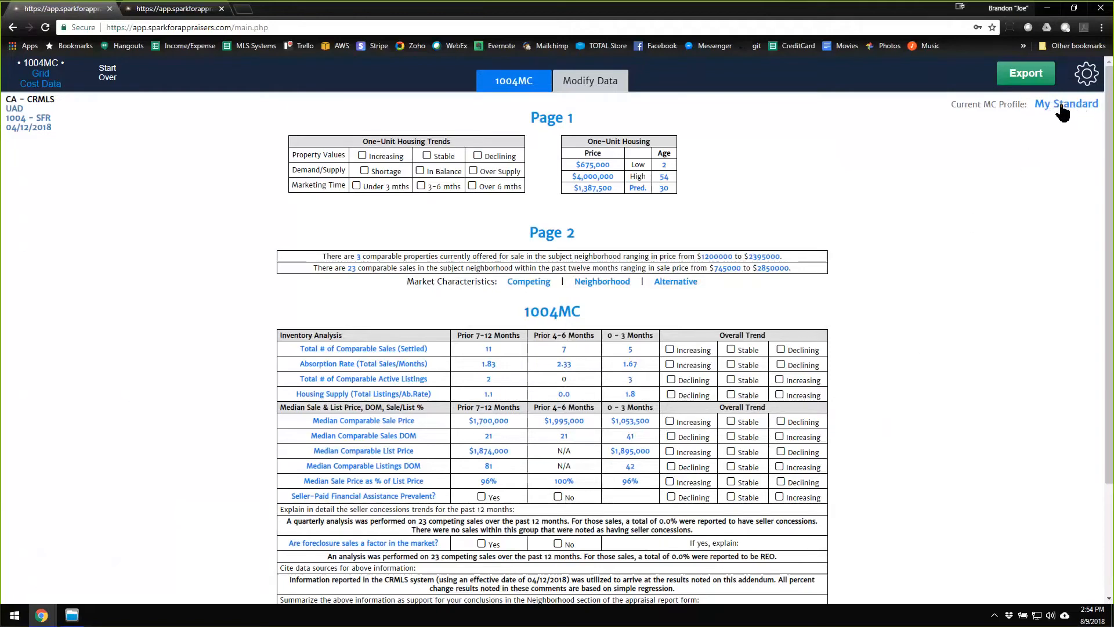
mouse_move(781, 429)
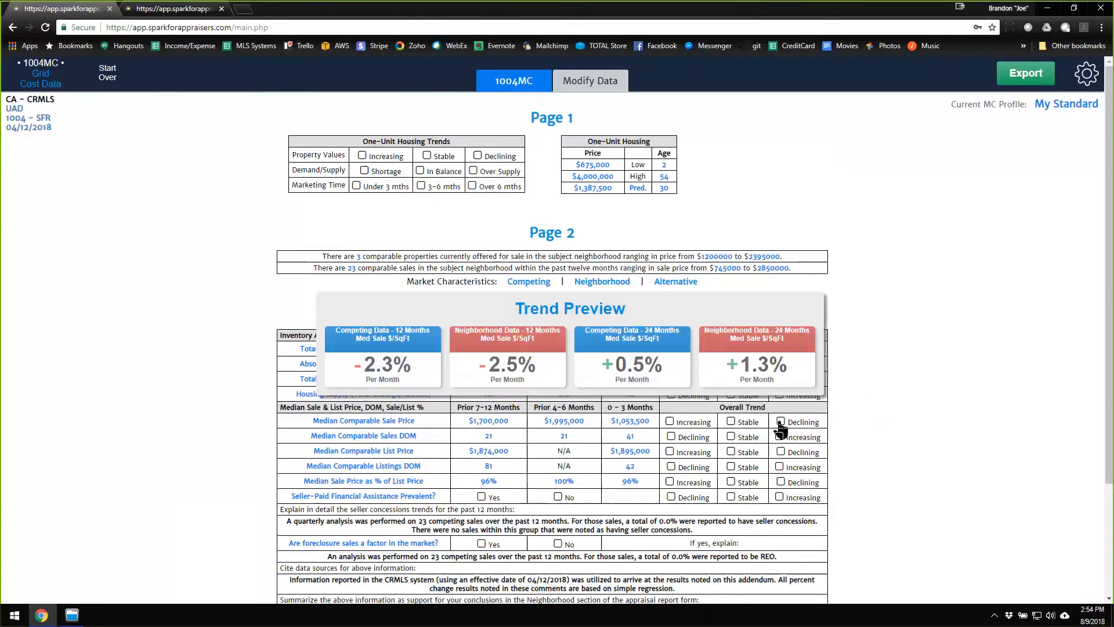
left_click(1068, 104)
left_click(1062, 103)
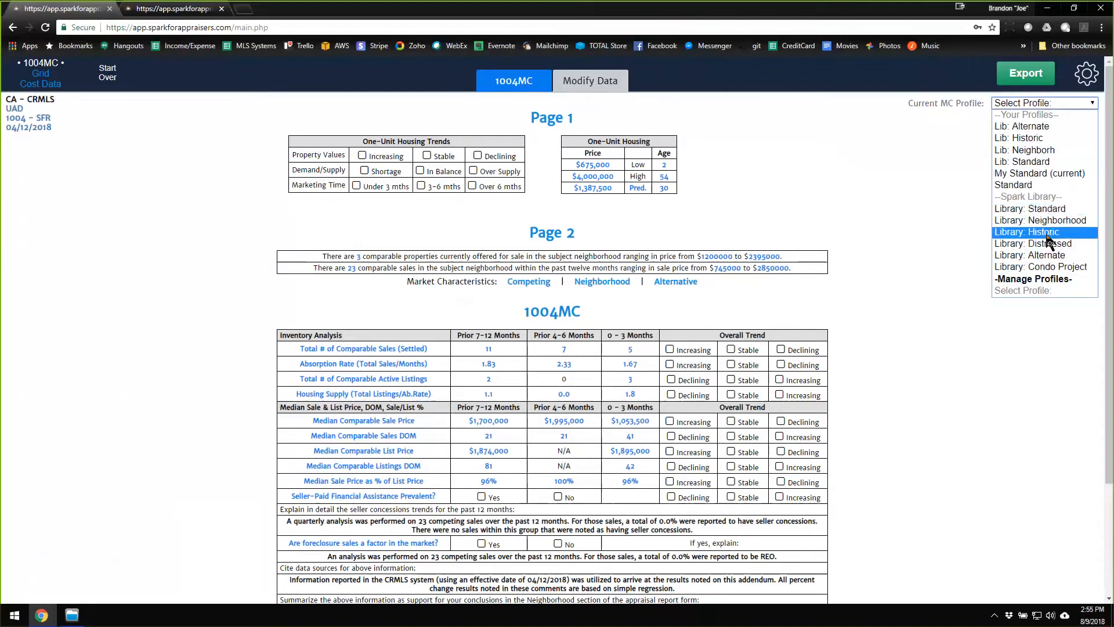
left_click(1028, 162)
left_click(551, 155)
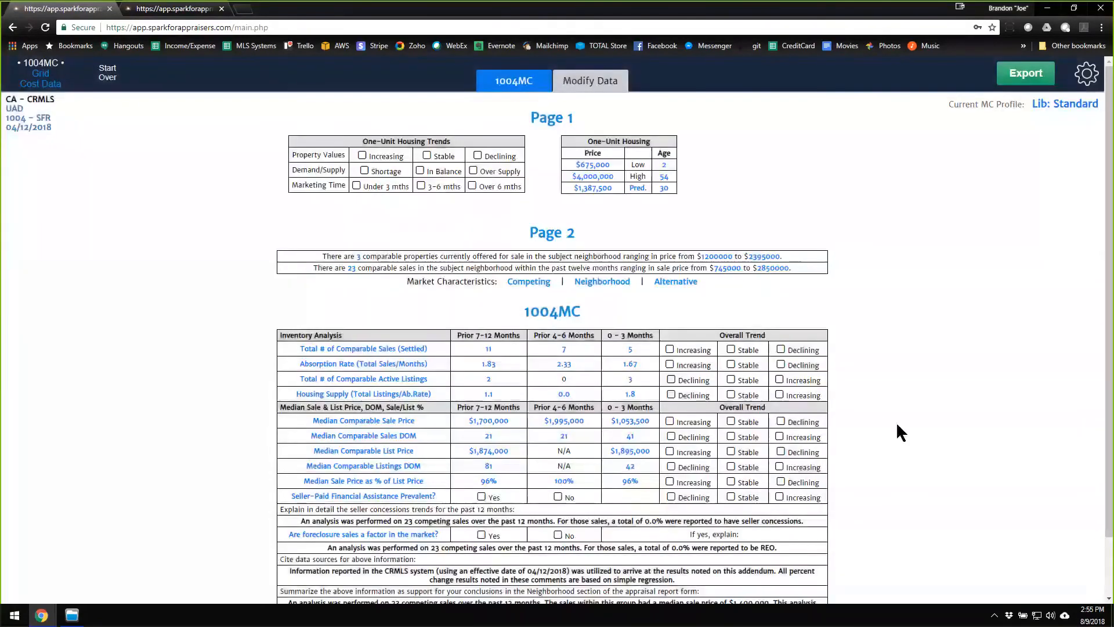
Open krts.sparkforappraisers.com in a new browser tab.
mouse_move(736, 430)
left_click(245, 12)
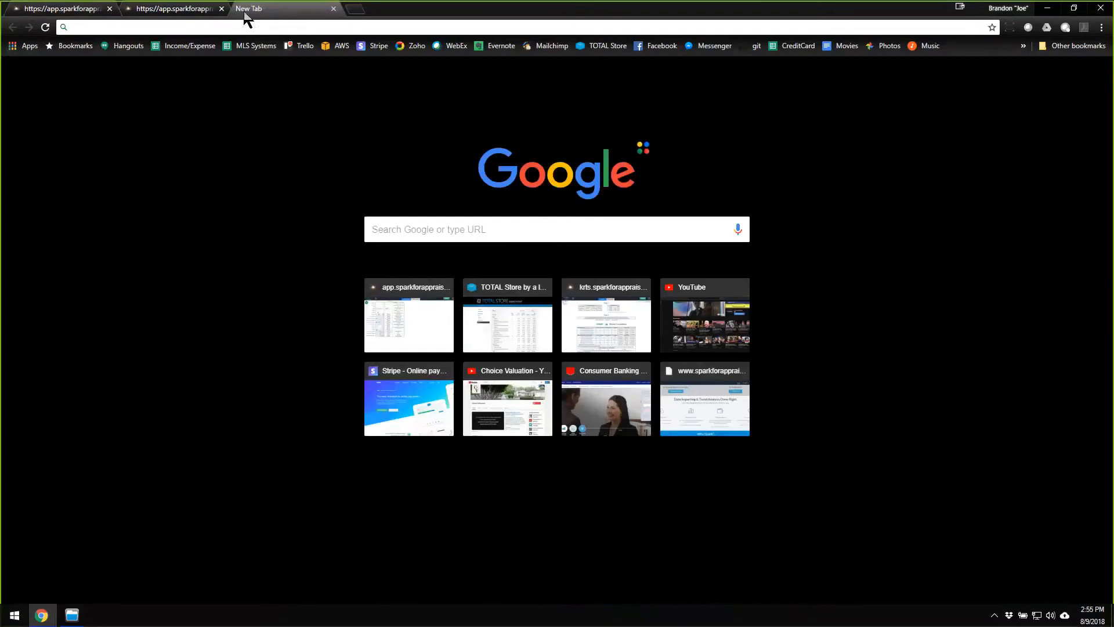
key("F11")
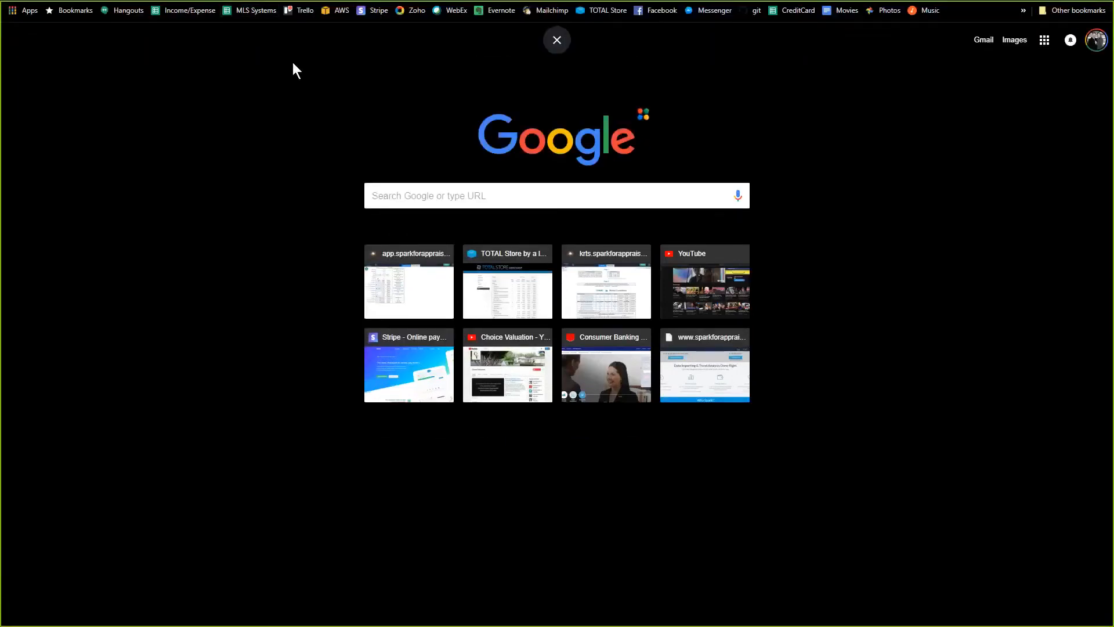
key("F11")
left_click(312, 26)
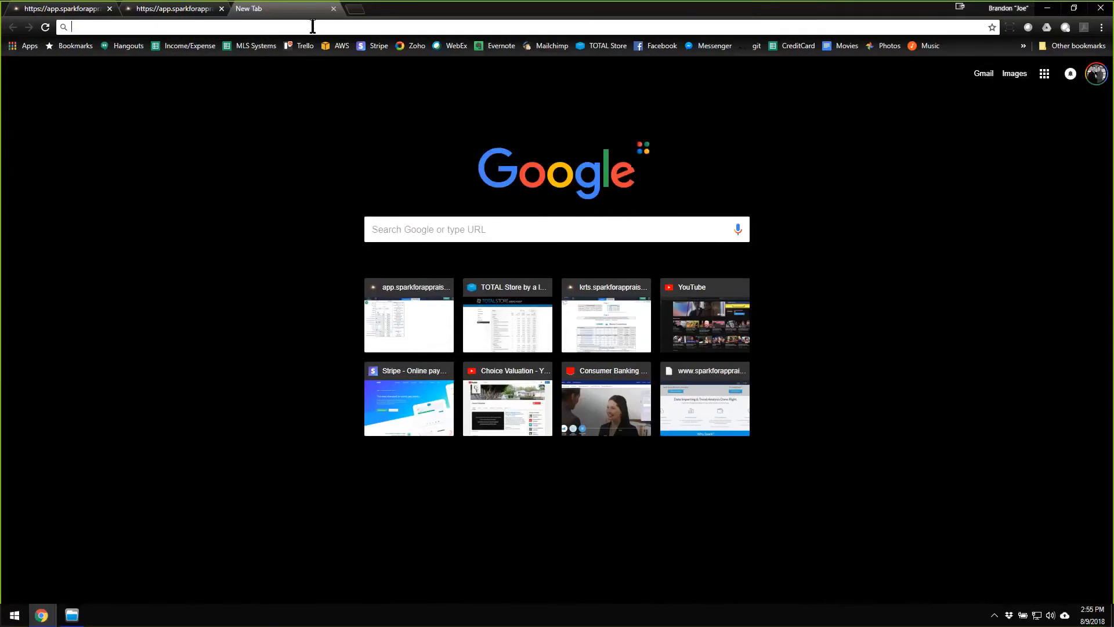
type("krts.sparkforappraisers.com/main.php")
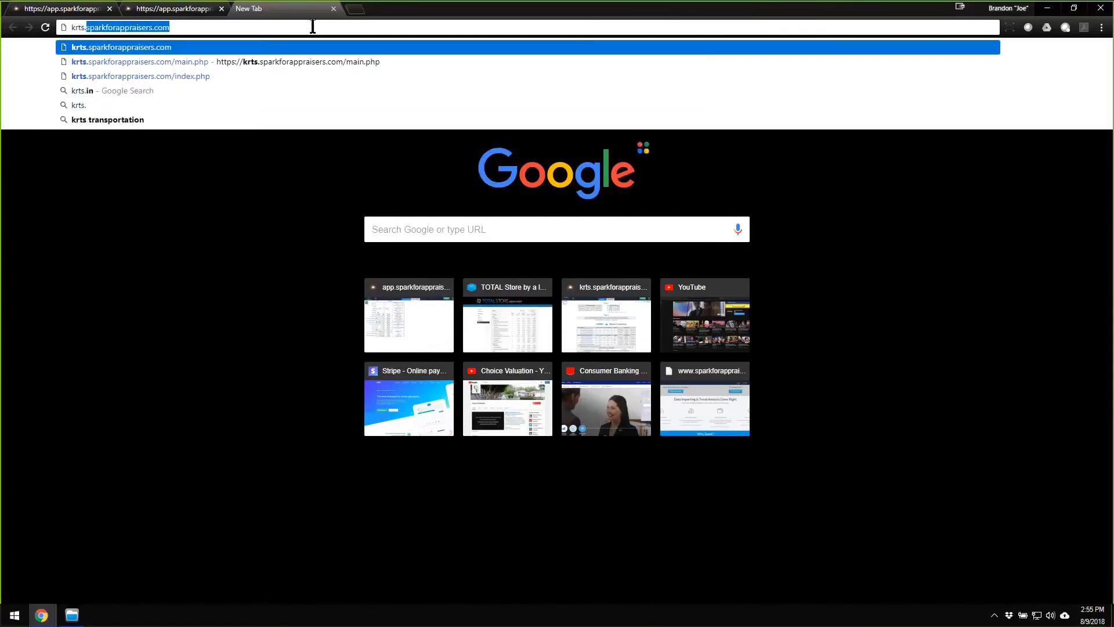
key("Return")
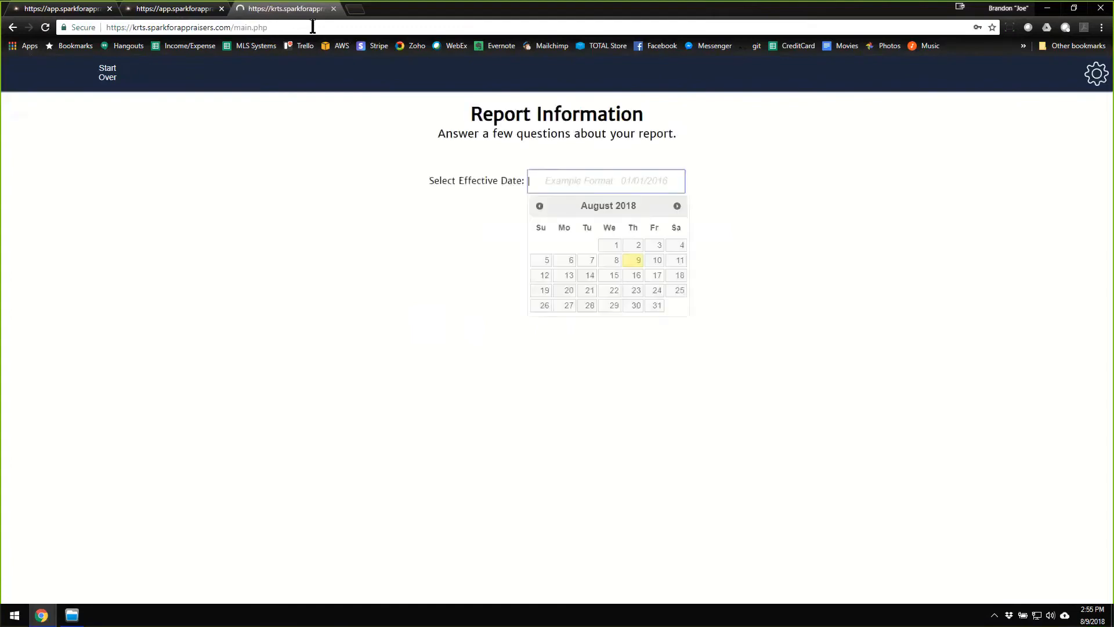
Set the effective date of the new ARMLS 1004 - SFR report on the krts site to 01/26/2017.
key("F11")
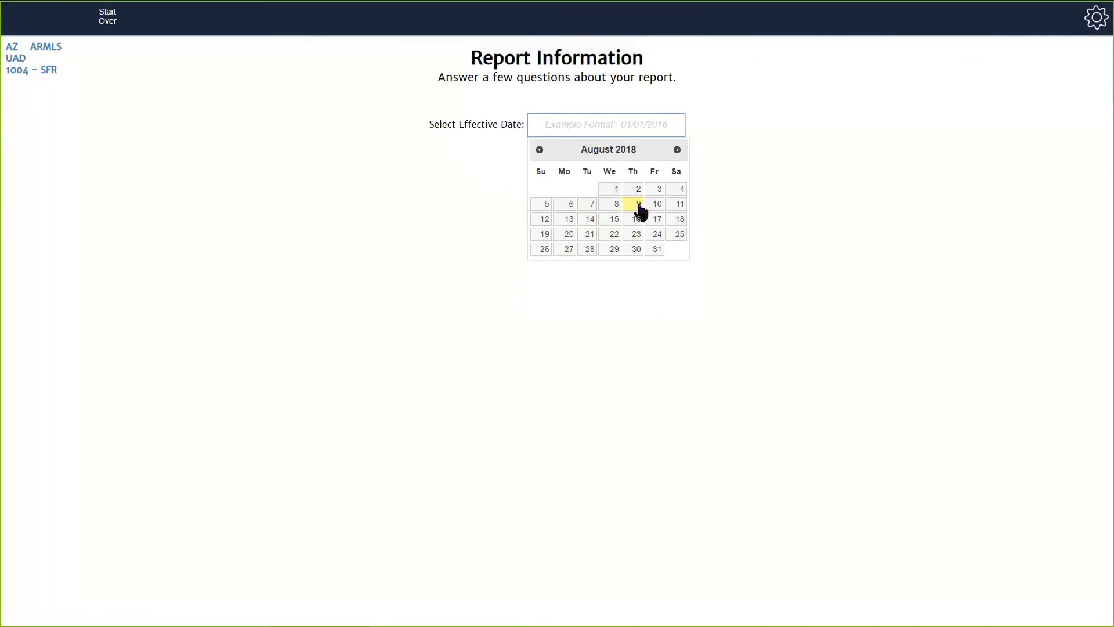
left_click(539, 152)
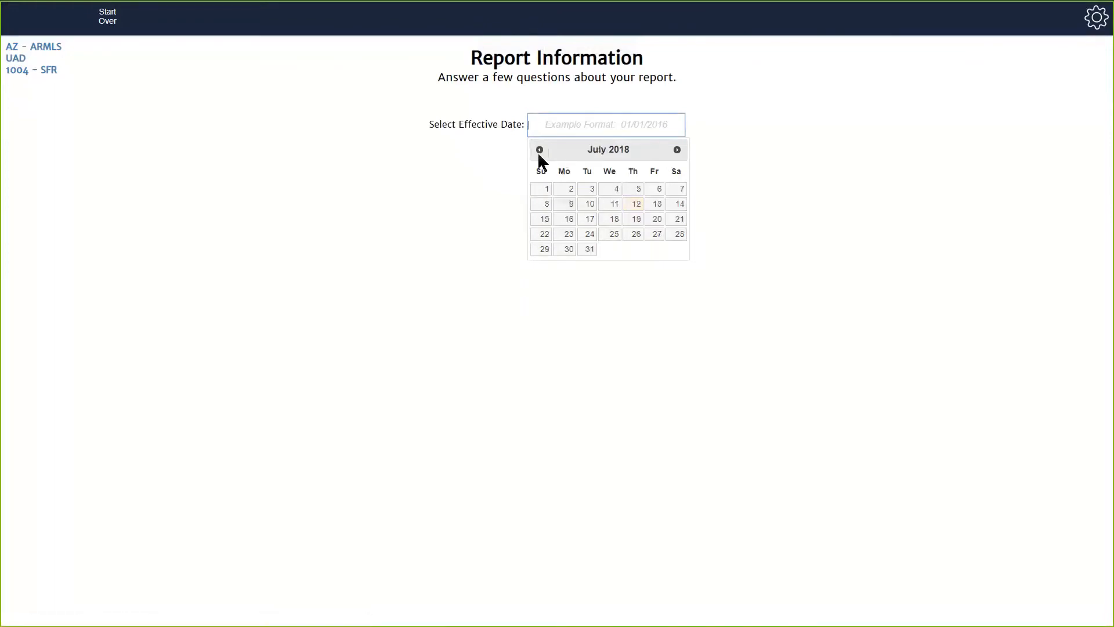
left_click(539, 150)
left_click(539, 150)
left_click(539, 150)
left_click(539, 150)
left_click(539, 150)
left_click(539, 150)
left_click(539, 150)
left_click(539, 150)
left_click(539, 151)
left_click(539, 151)
left_click(539, 151)
left_click(540, 151)
left_click(539, 150)
left_click(539, 151)
left_click(539, 150)
left_click(539, 150)
left_click(540, 150)
left_click(539, 150)
left_click(639, 237)
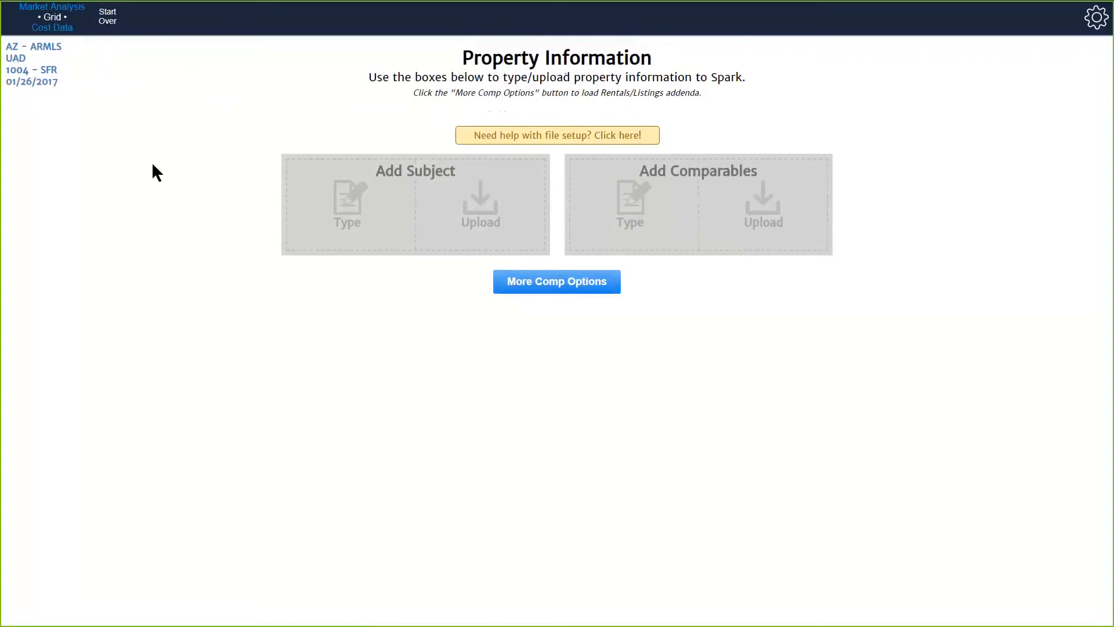
key("F11")
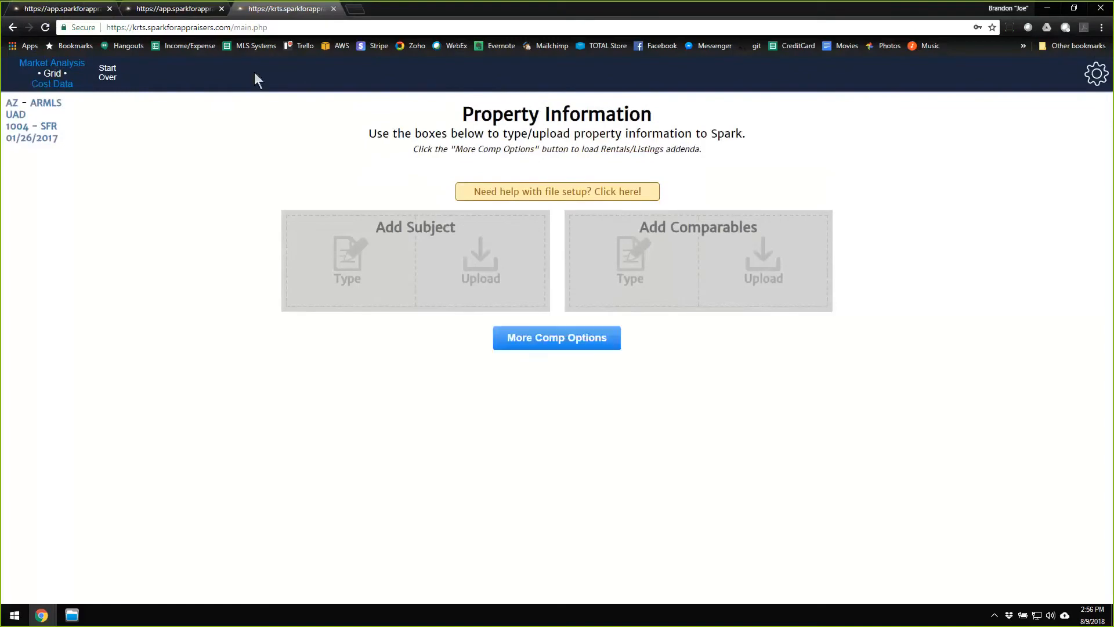
Check the ARMLS 1004MC form in the already open browser tab and load app.sparkforappraisers.com in a new tab.
left_click(190, 10)
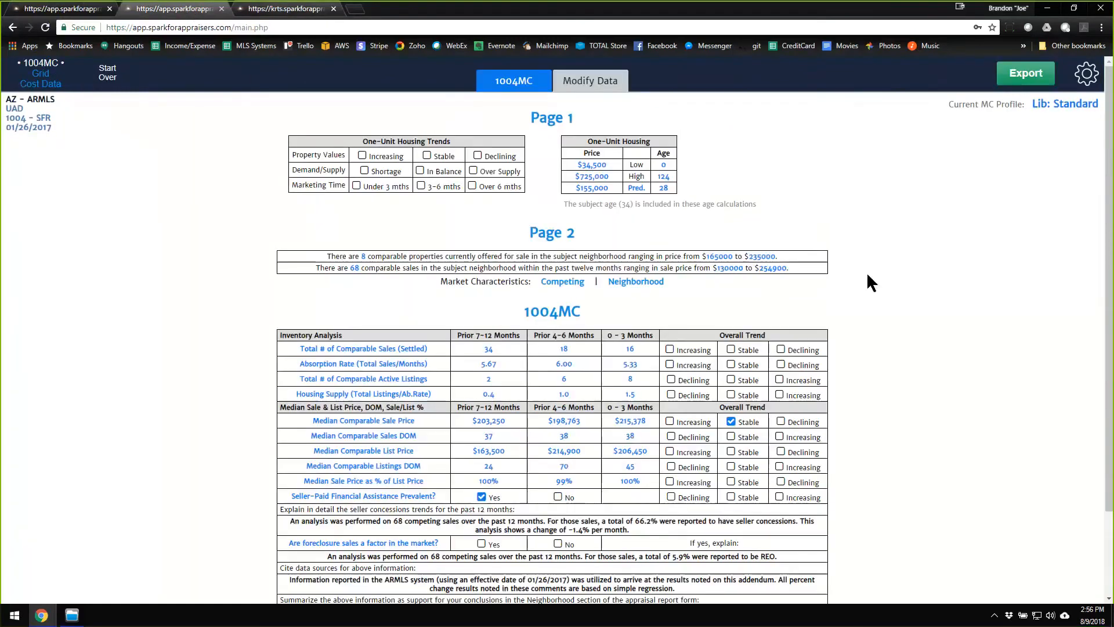
mouse_move(747, 434)
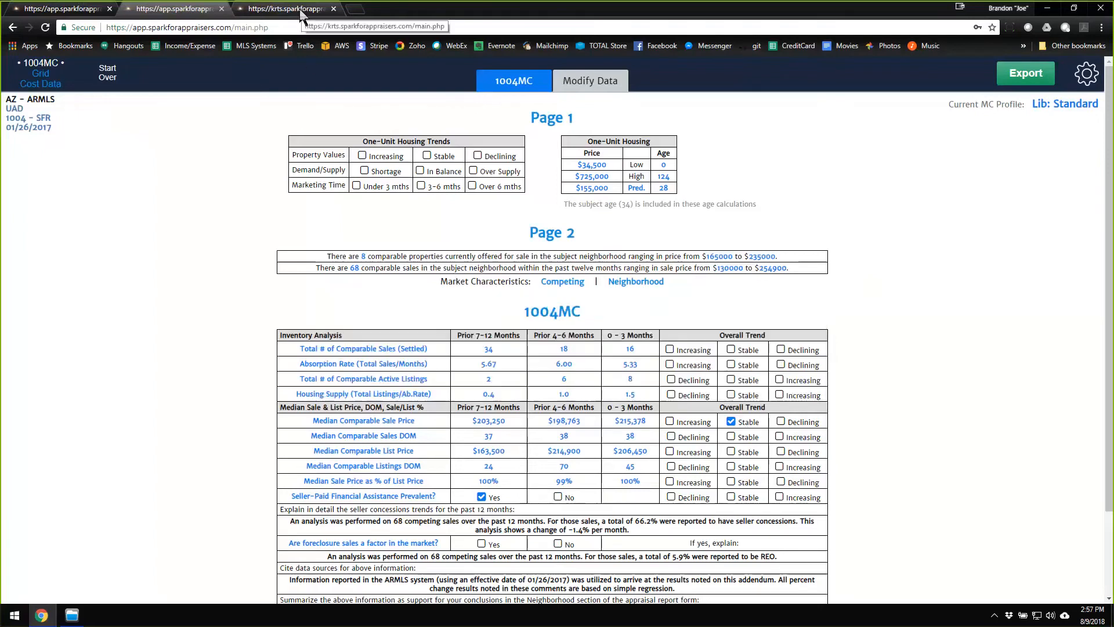
left_click(356, 10)
type("app.spar")
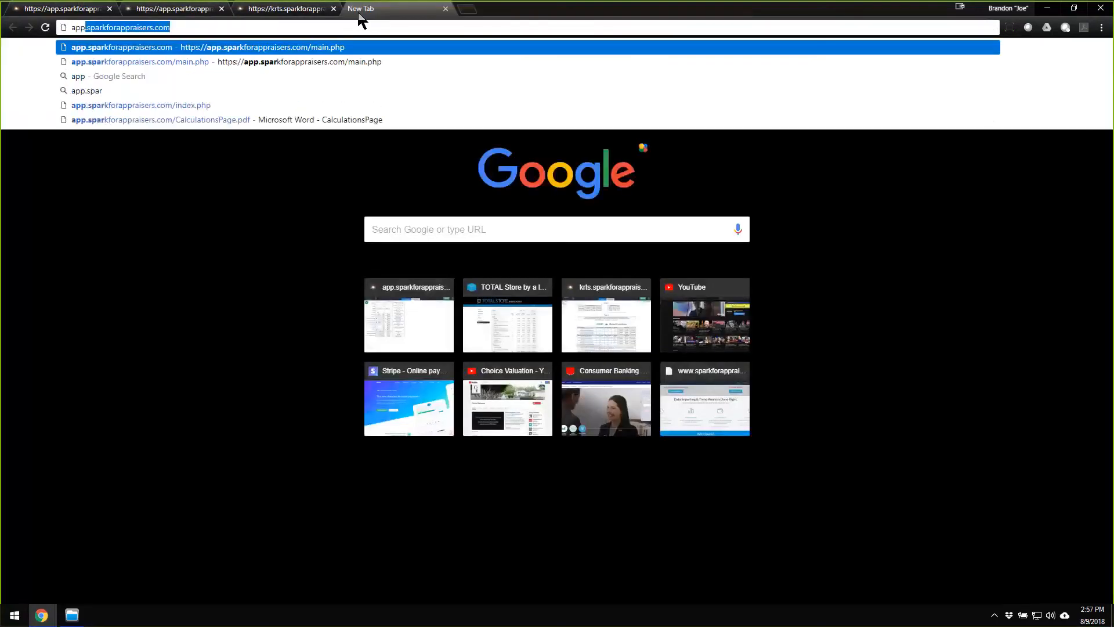
key("Return")
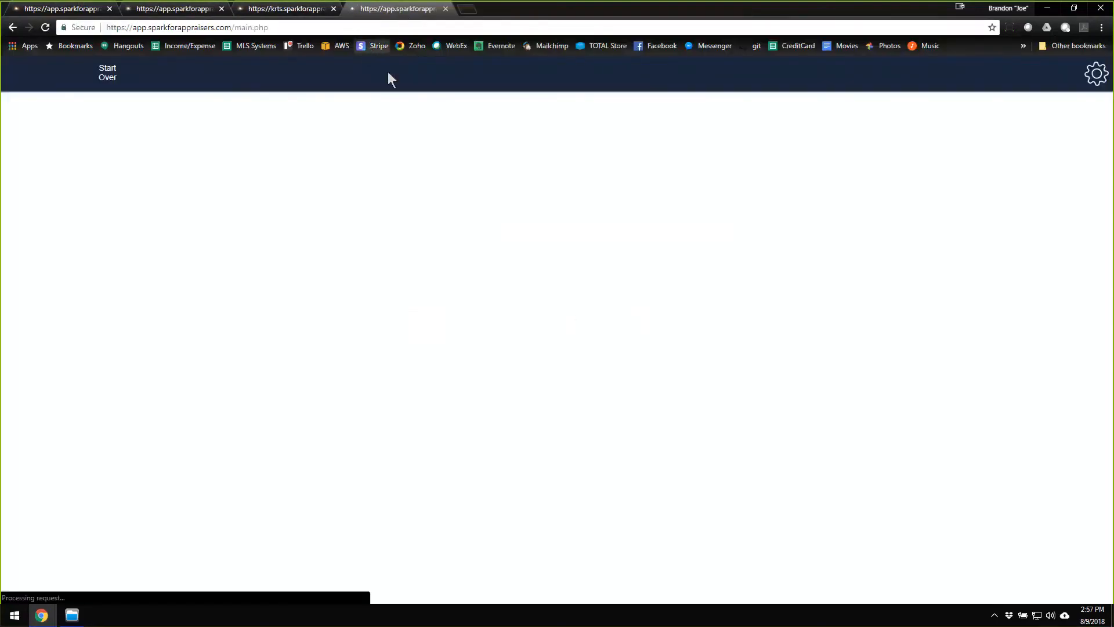
Set the effective date to 01/26/2017 for the report in the new app.sparkforappraisers.com tab.
left_click(540, 207)
left_click(540, 207)
left_click(540, 207)
left_click(540, 206)
left_click(540, 206)
left_click(540, 207)
left_click(540, 207)
left_click(540, 206)
triple_click(540, 207)
triple_click(540, 206)
triple_click(540, 206)
double_click(540, 207)
left_click(635, 288)
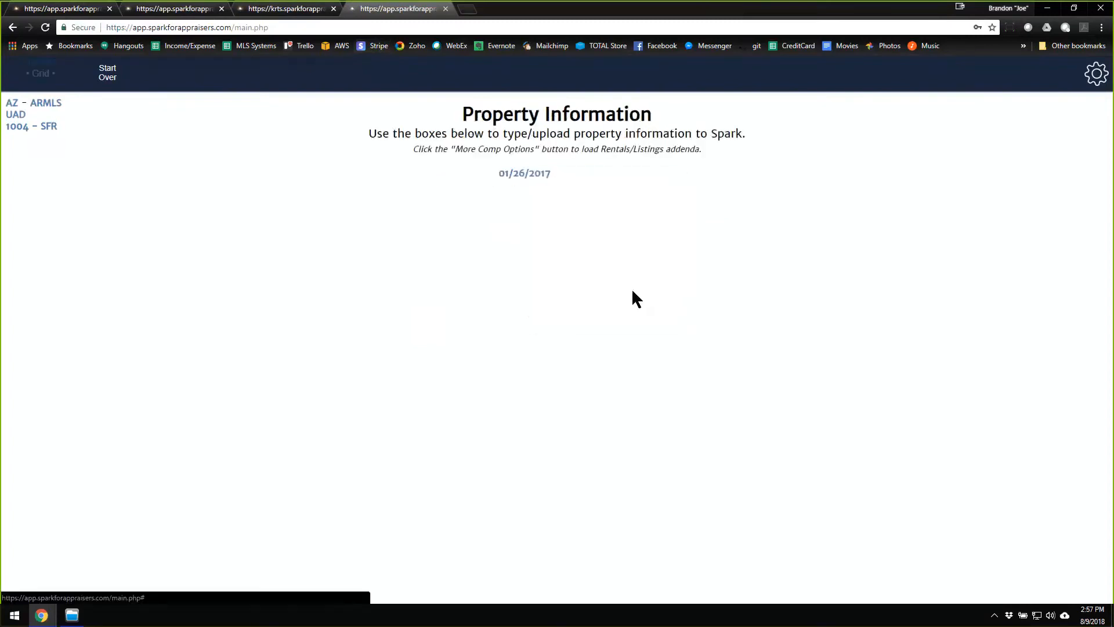
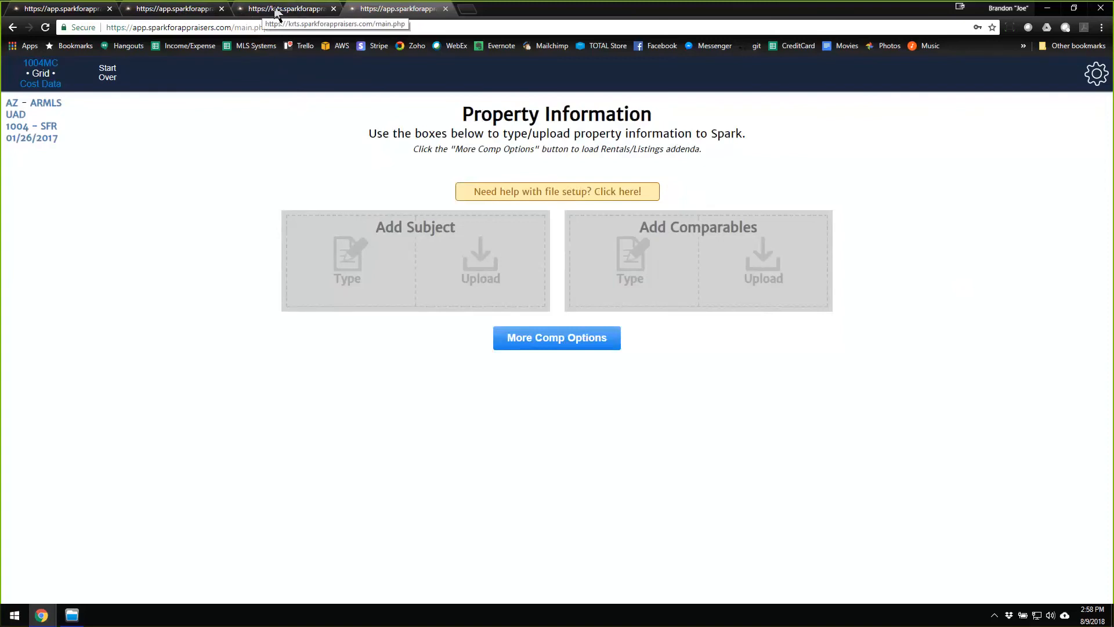
In the krts site's browser tab, open Market Analysis and upload the Competing Properties data file.
left_click(276, 13)
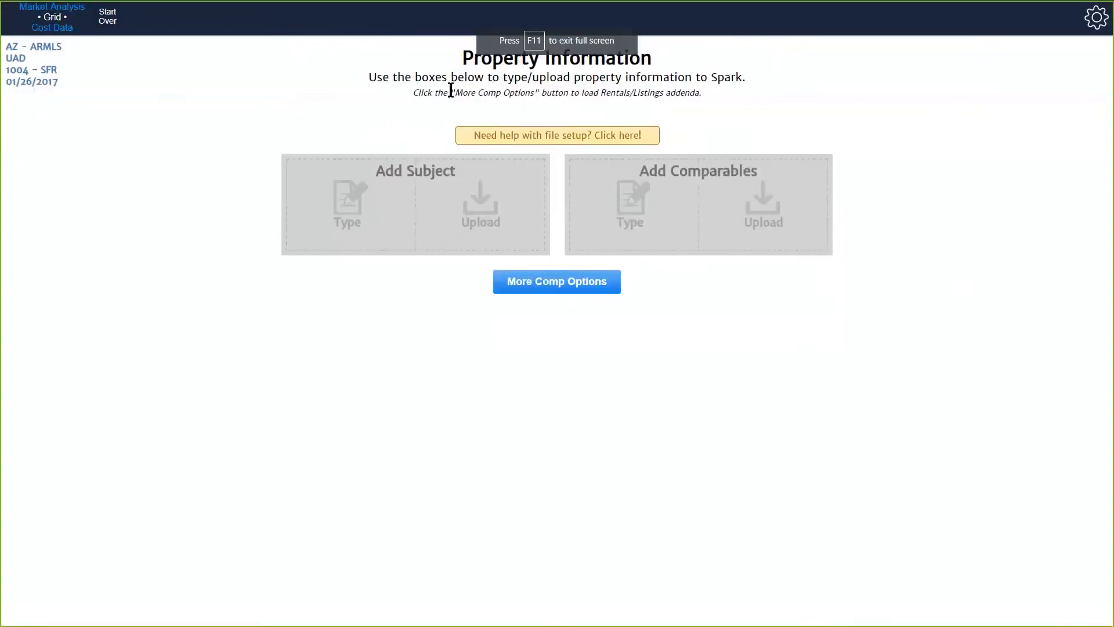
left_click(58, 8)
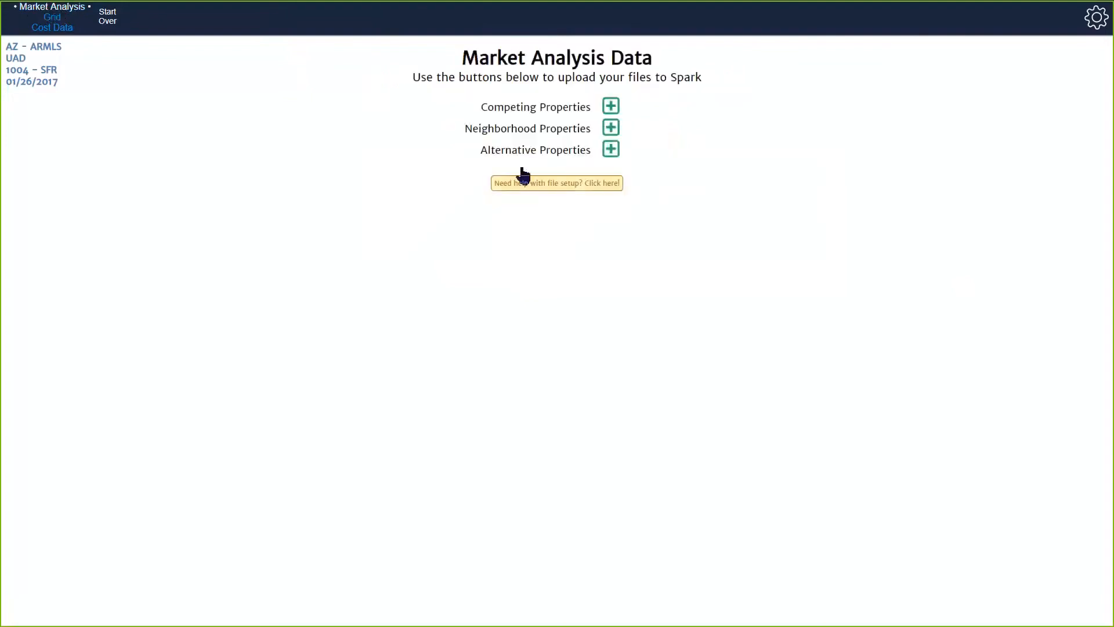
left_click(610, 108)
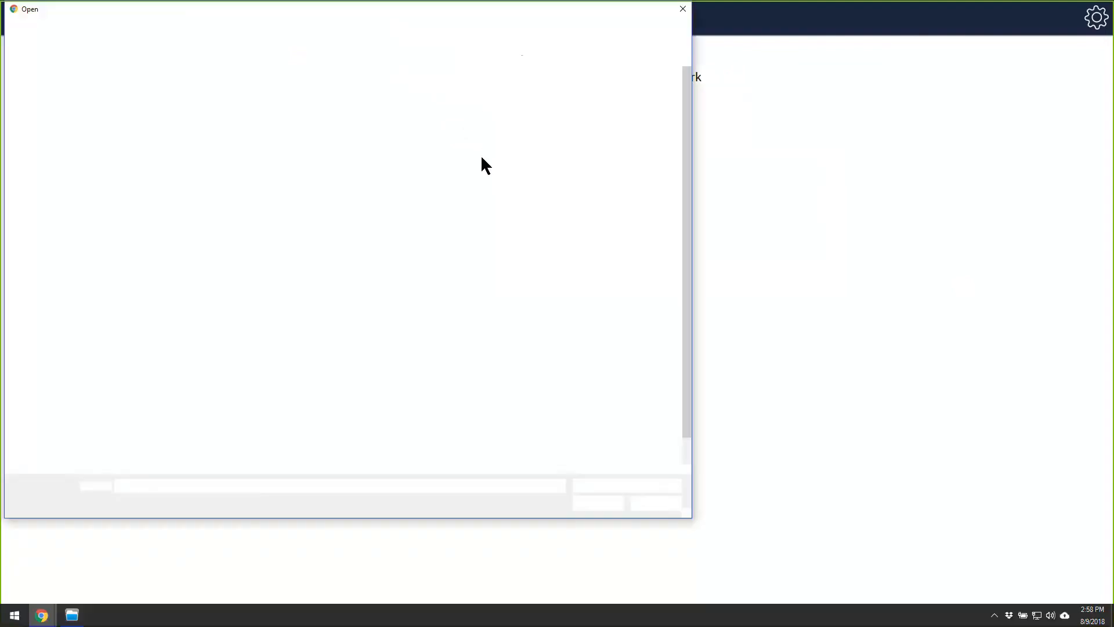
double_click(156, 80)
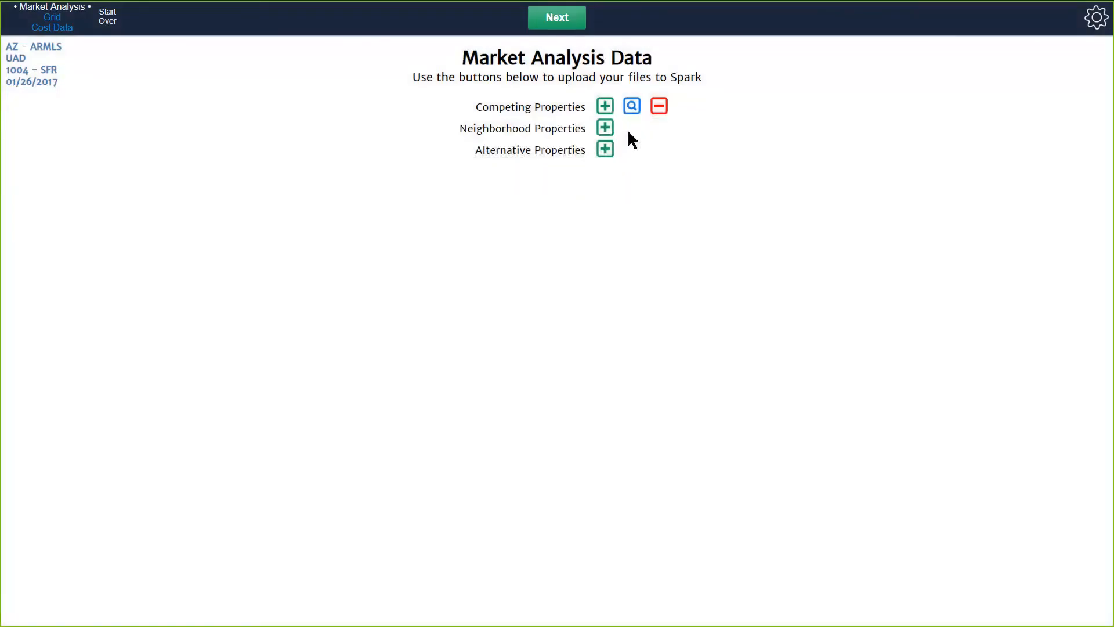
Upload the Neighborhood Properties data file and continue to the market analysis results.
left_click(604, 133)
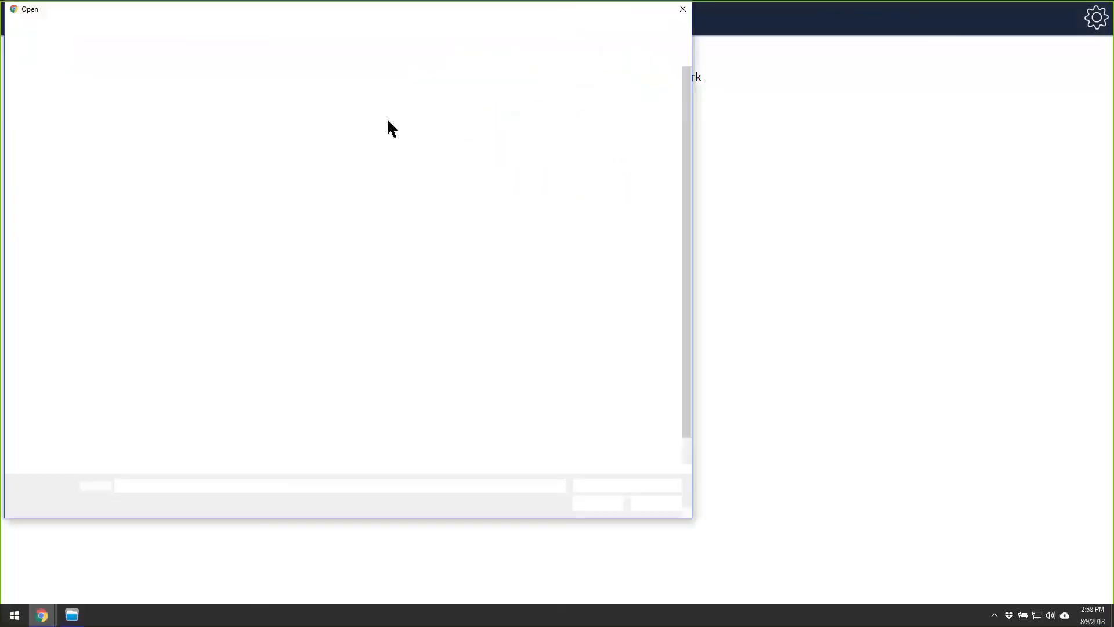
double_click(169, 93)
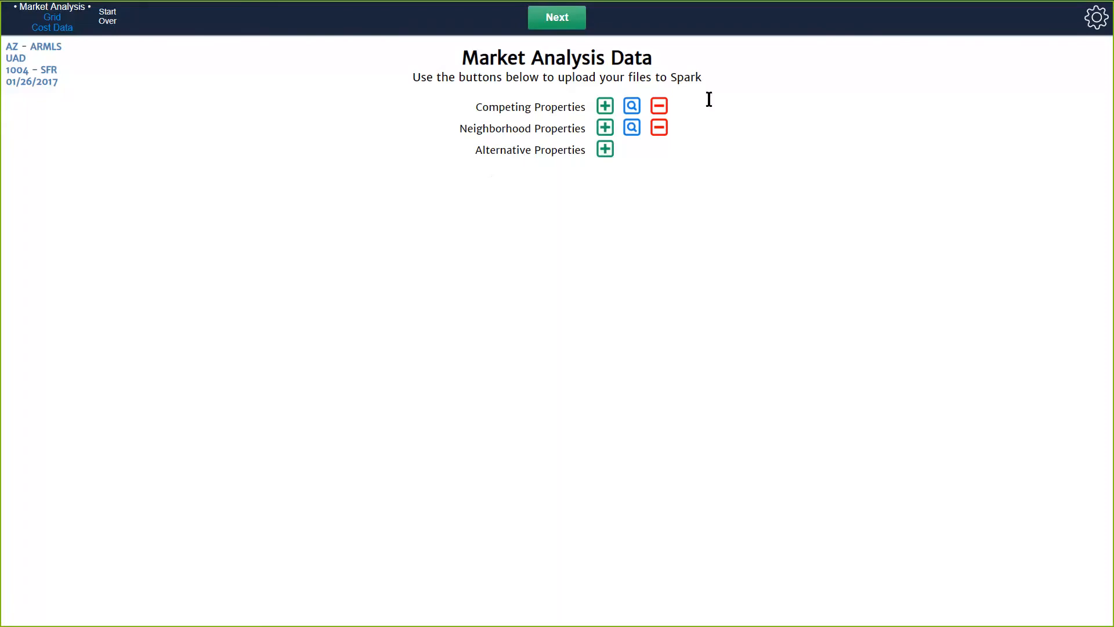
left_click(572, 23)
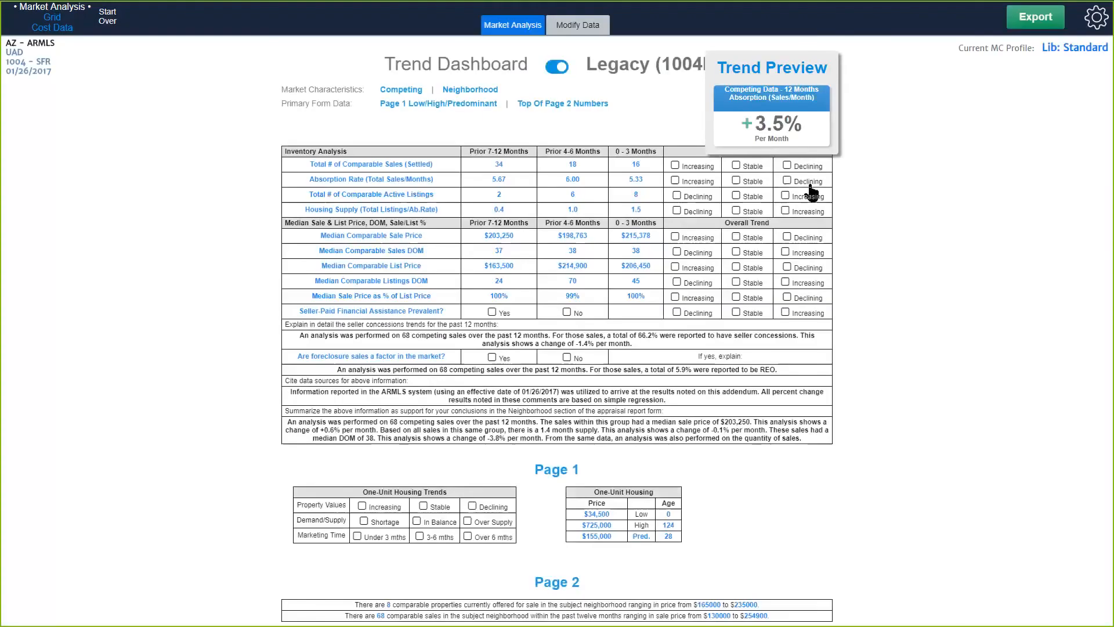
Switch the market analysis from the Legacy (1004MC) form to the Trend Dashboard view.
left_click(555, 67)
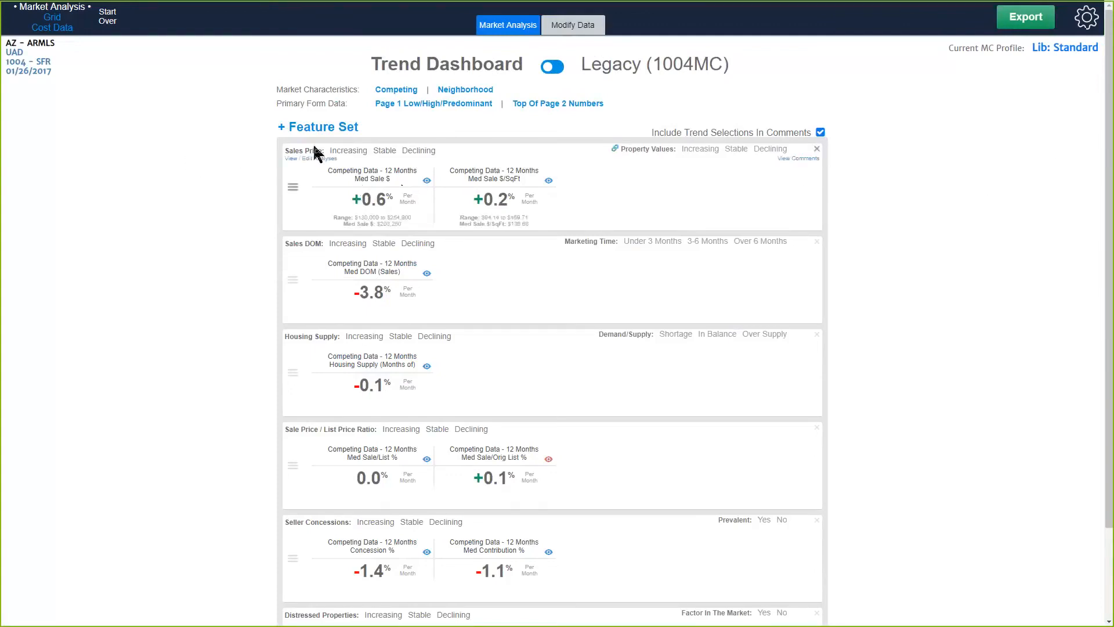
left_click_drag(285, 150, 320, 154)
left_click_drag(285, 243, 290, 244)
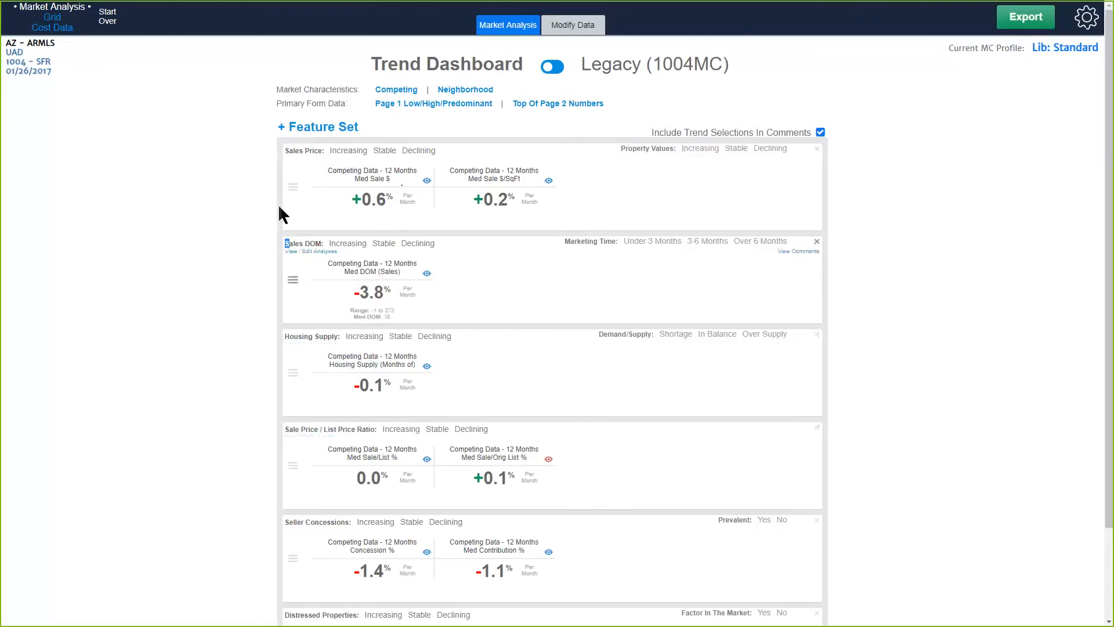
left_click(258, 217)
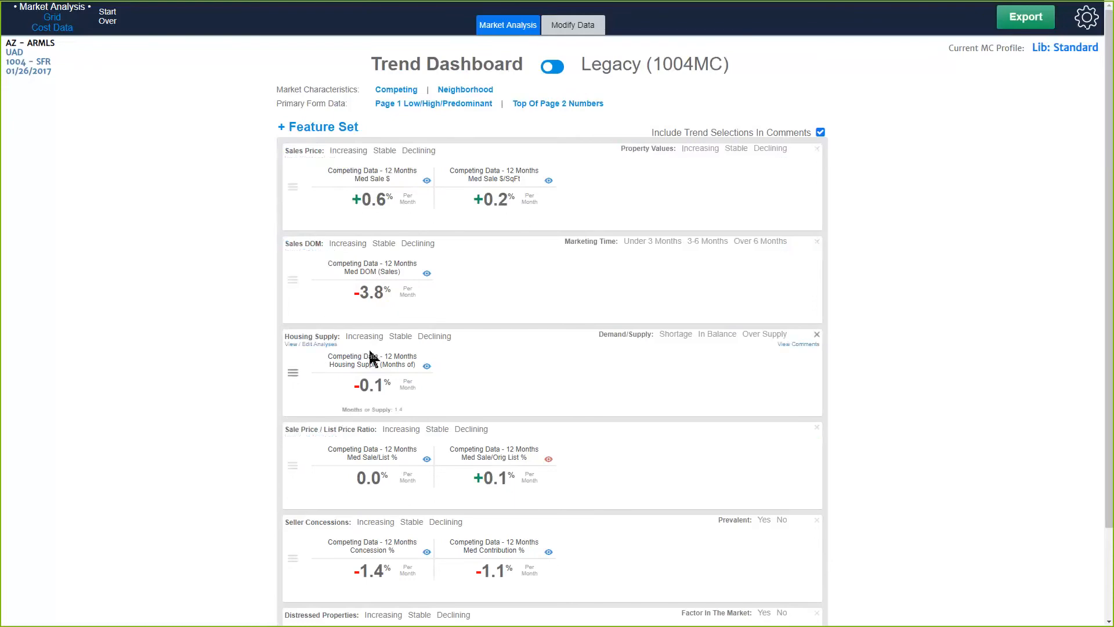
Remove the Distressed Properties feature set and move Housing Supply above Sales Price in the Trend Dashboard.
scroll(369, 351, "down", 2)
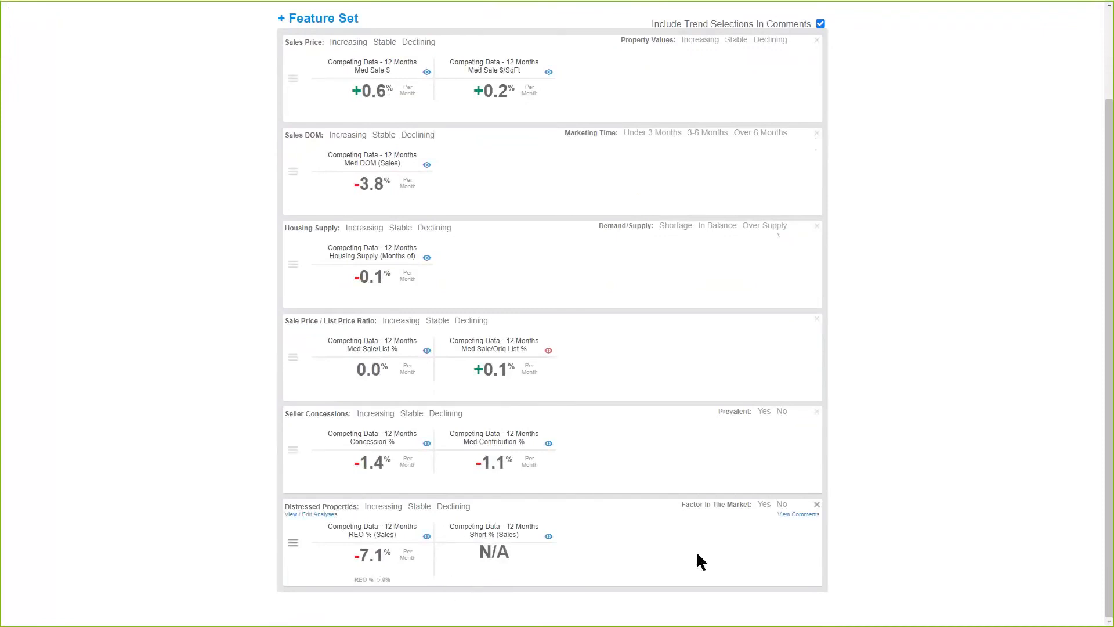
left_click(818, 505)
left_click(521, 187)
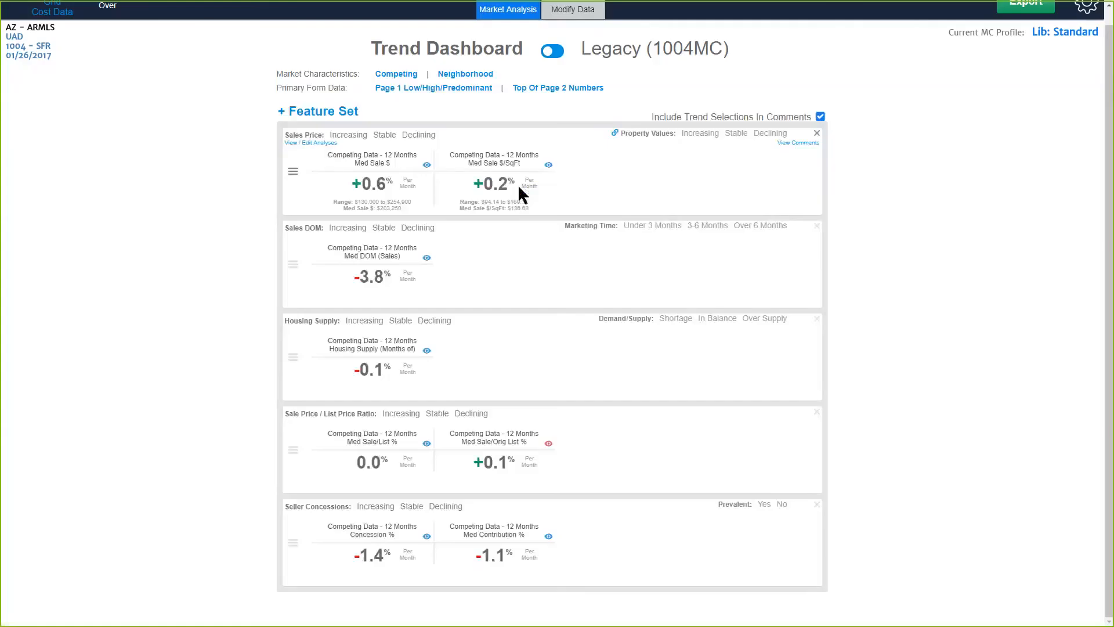
scroll(516, 418, "up", 1)
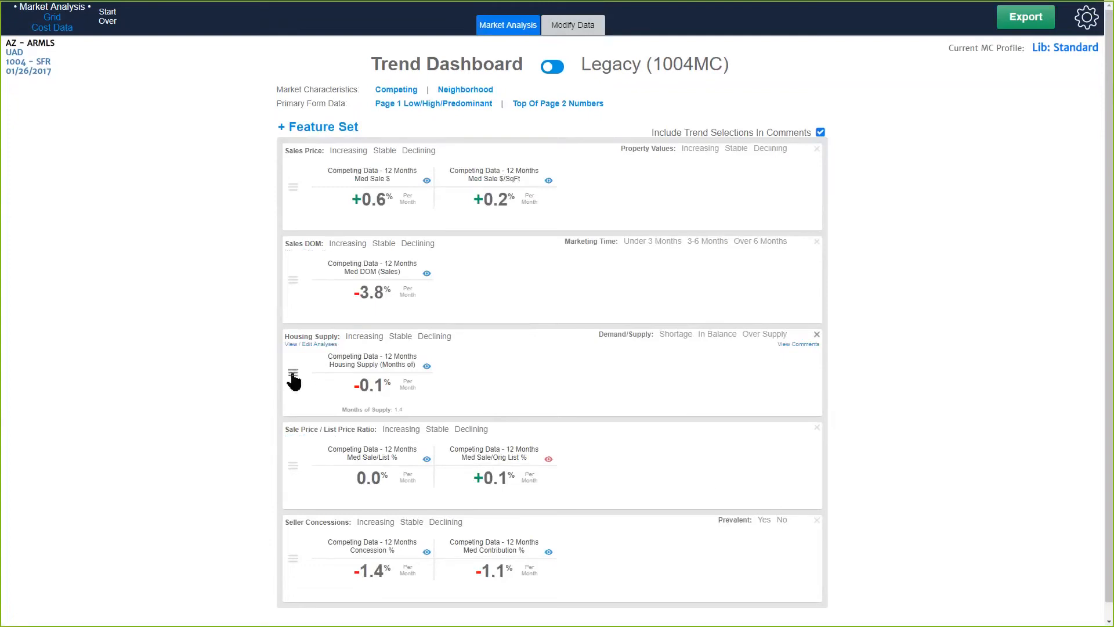
left_click_drag(292, 375, 307, 168)
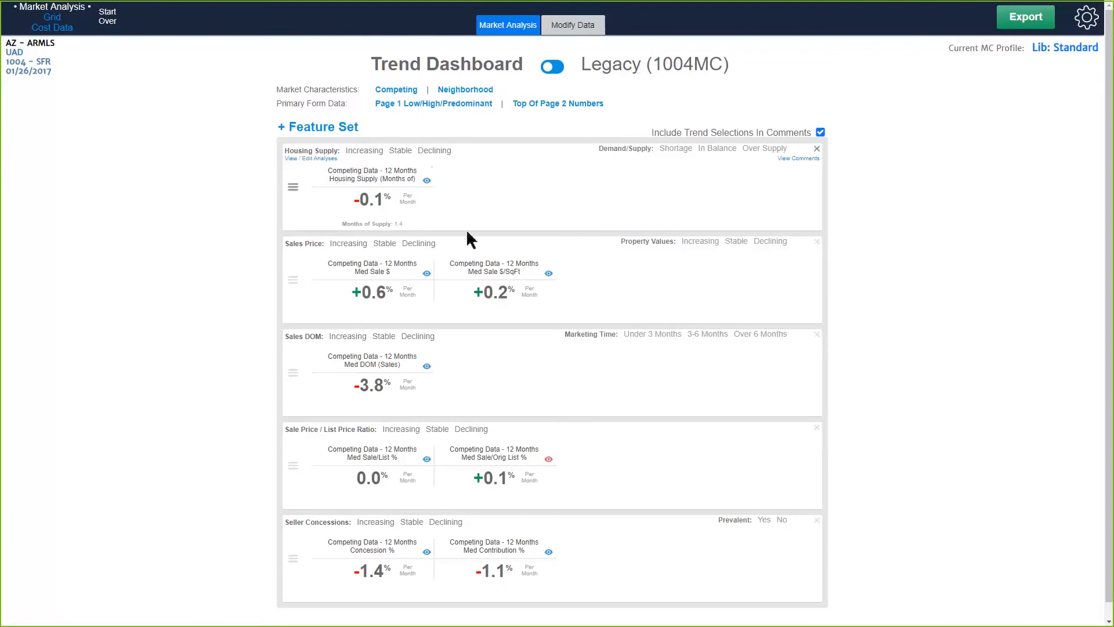
Check the Sales Prices trend widgets from the Legacy (1004MC) form and return to the Trend Dashboard.
left_click(554, 69)
left_click(384, 242)
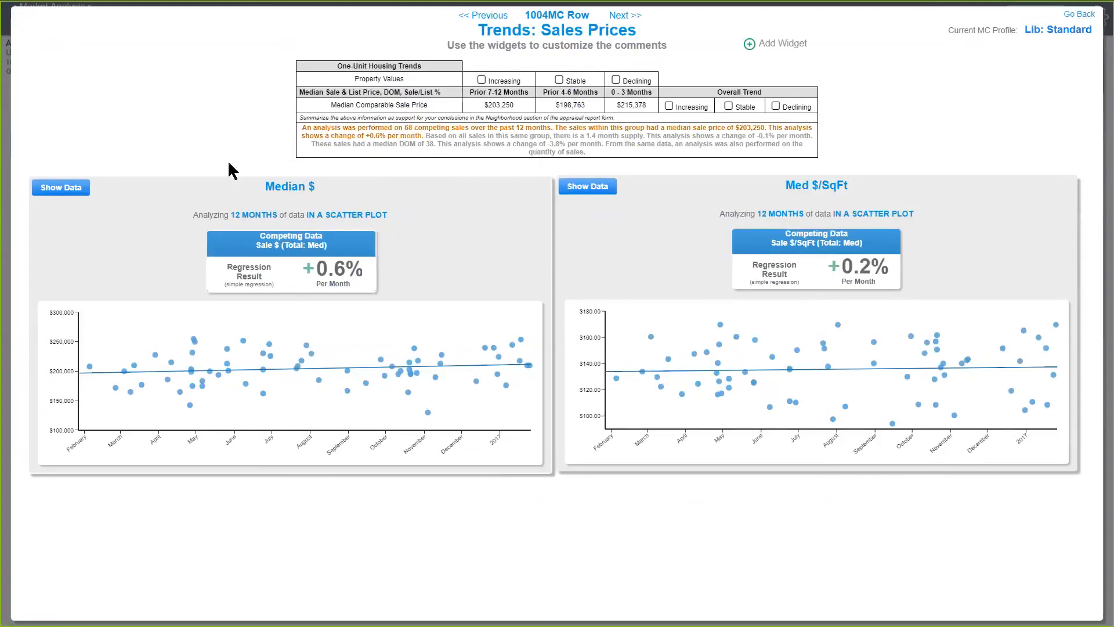
left_click(1075, 15)
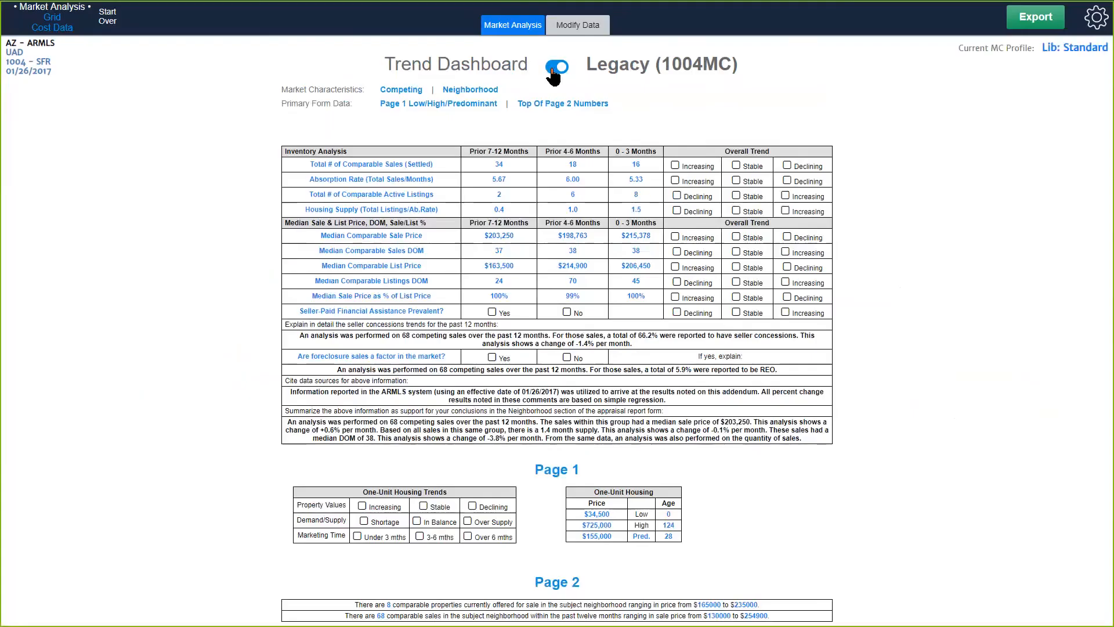
left_click(552, 68)
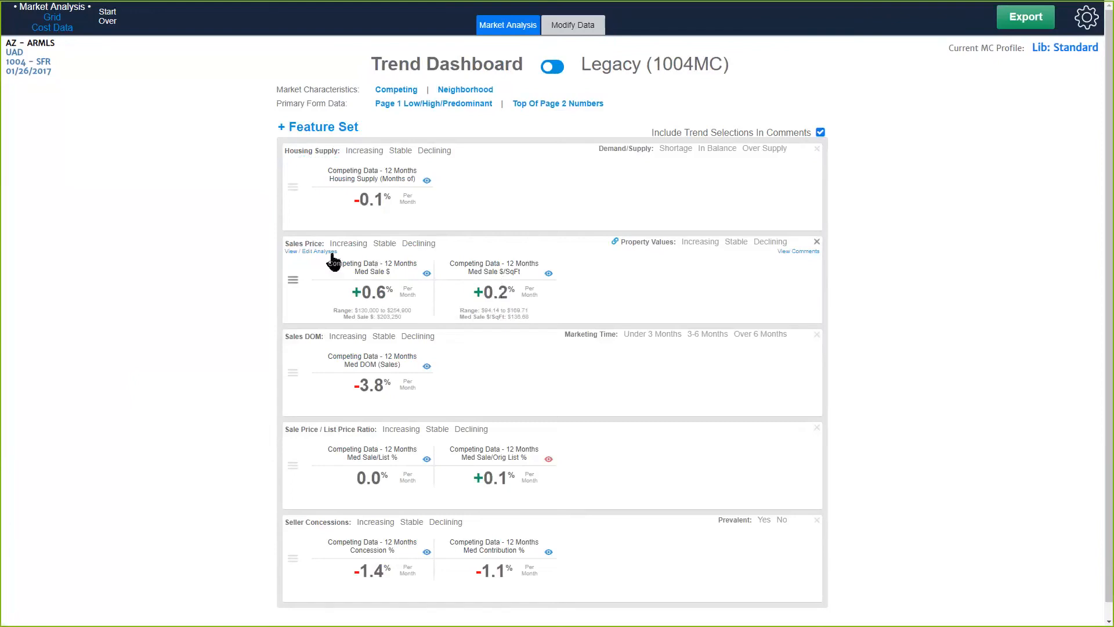
left_click_drag(289, 241, 324, 243)
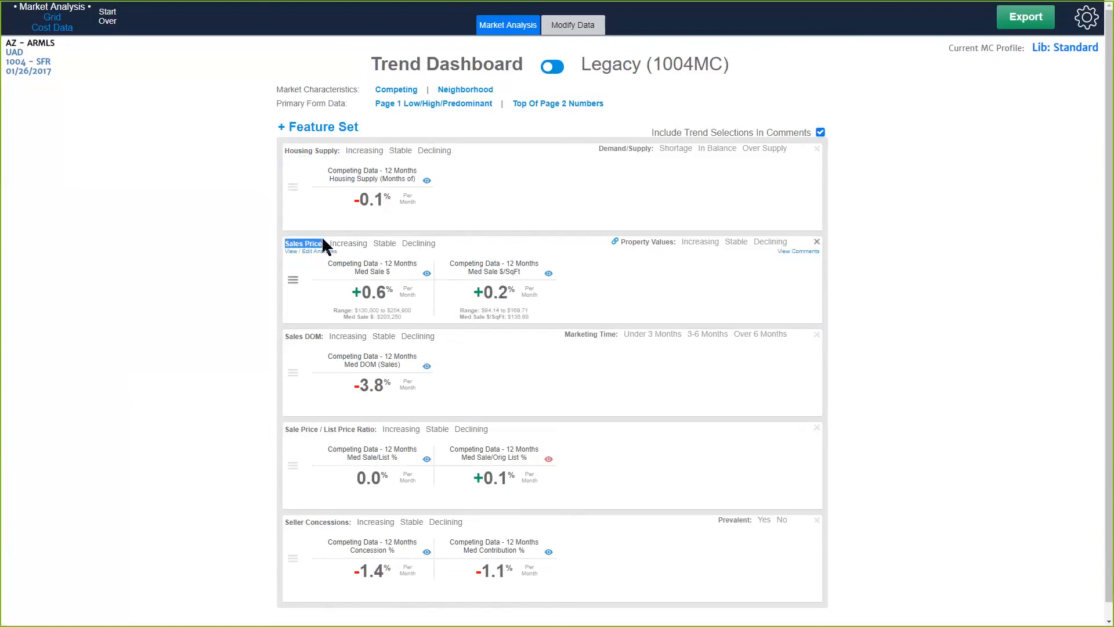
left_click(208, 296)
left_click_drag(284, 243, 319, 244)
left_click(441, 290)
Switch the current MC profile to My Standard.
left_click(1073, 51)
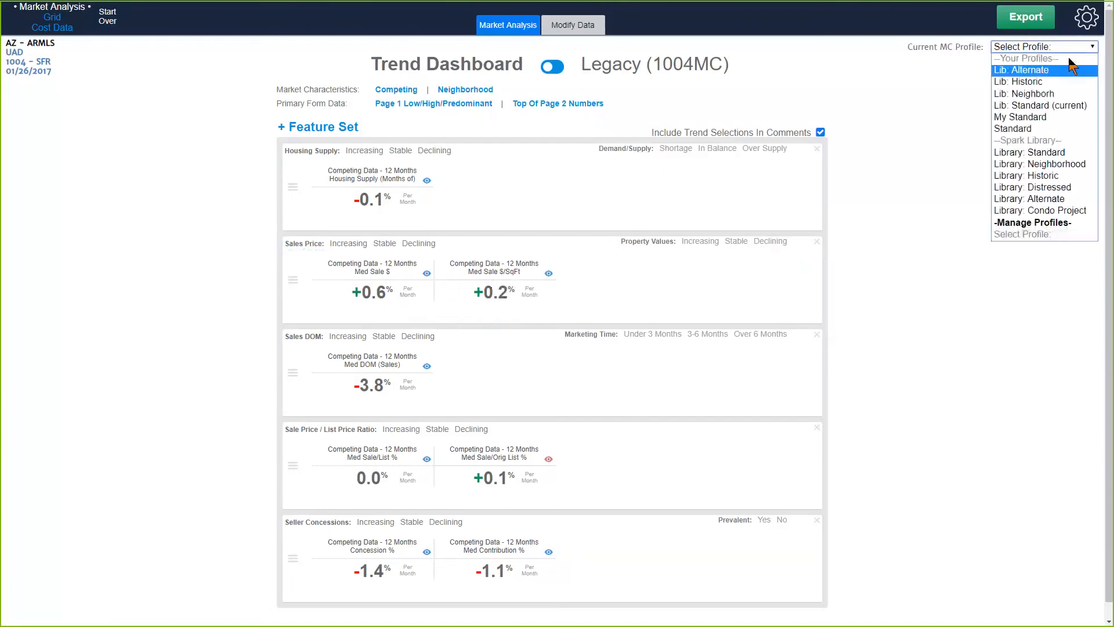
left_click(1039, 129)
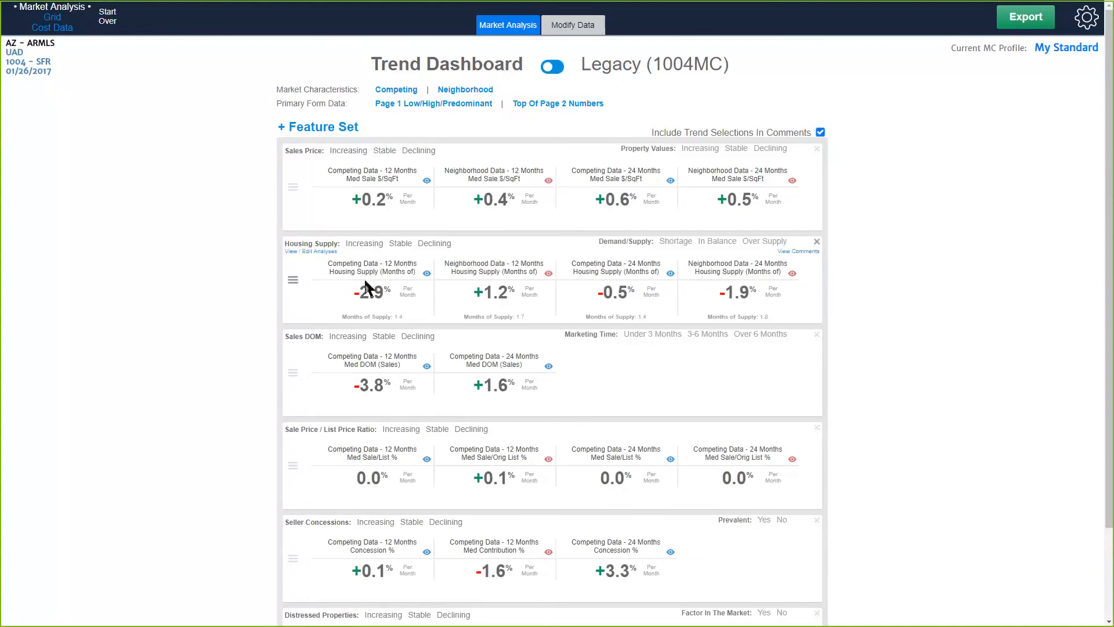
Mark Housing Supply as Declining, Sales DOM as Stable, and both Sale Price / List Price Ratio and Sales Price as Increasing.
left_click(430, 245)
left_click(394, 338)
left_click(401, 432)
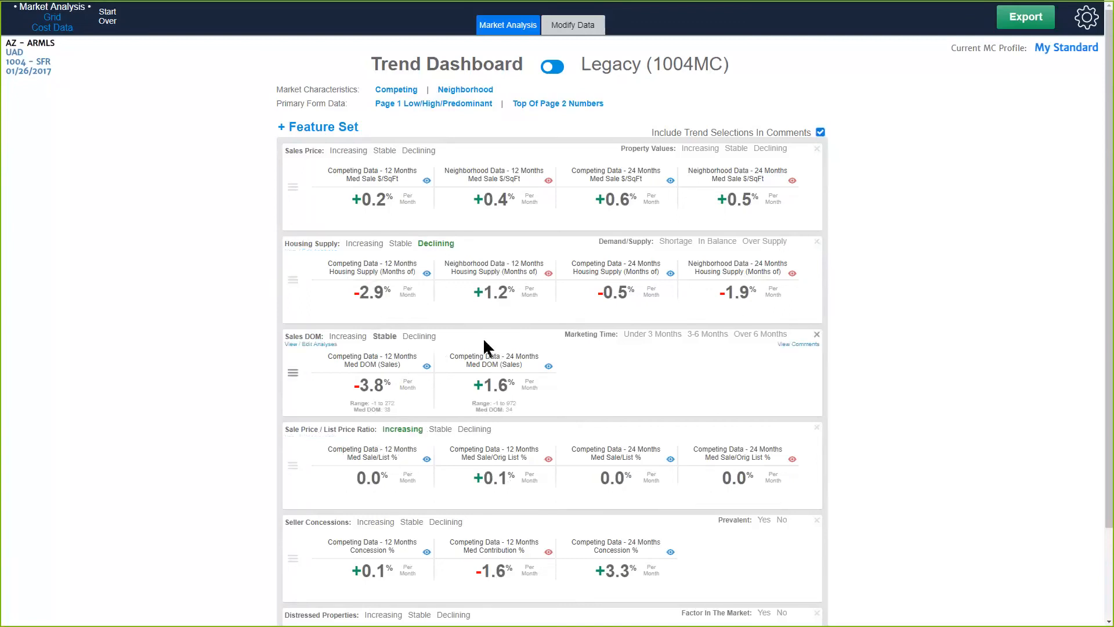
left_click(352, 152)
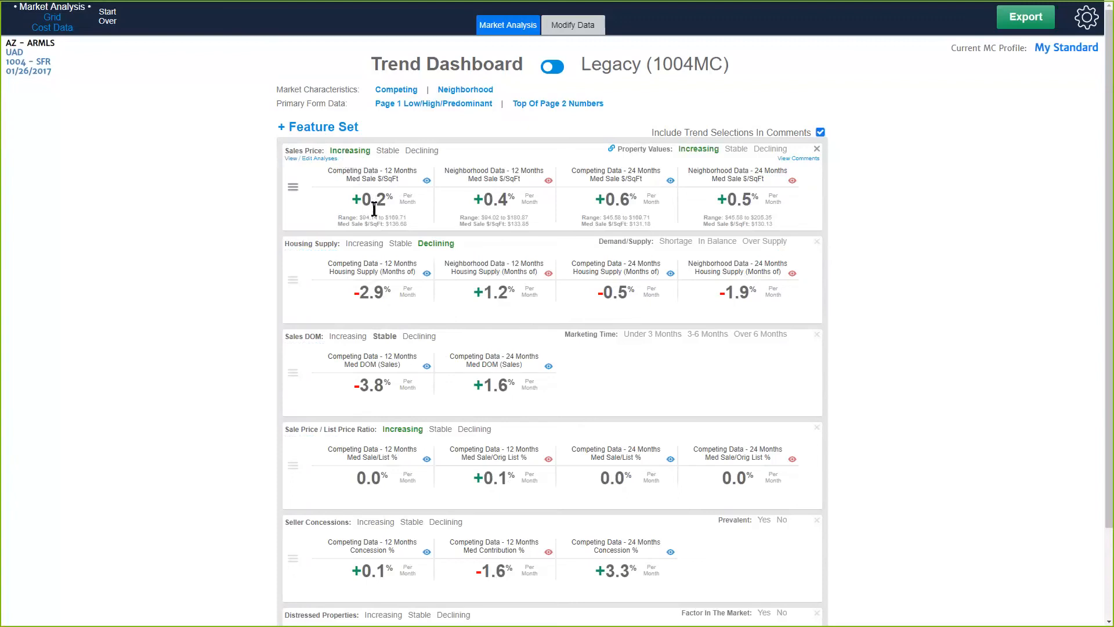
Change the Housing Supply and Sales DOM trend selections to Increasing.
left_click(378, 249)
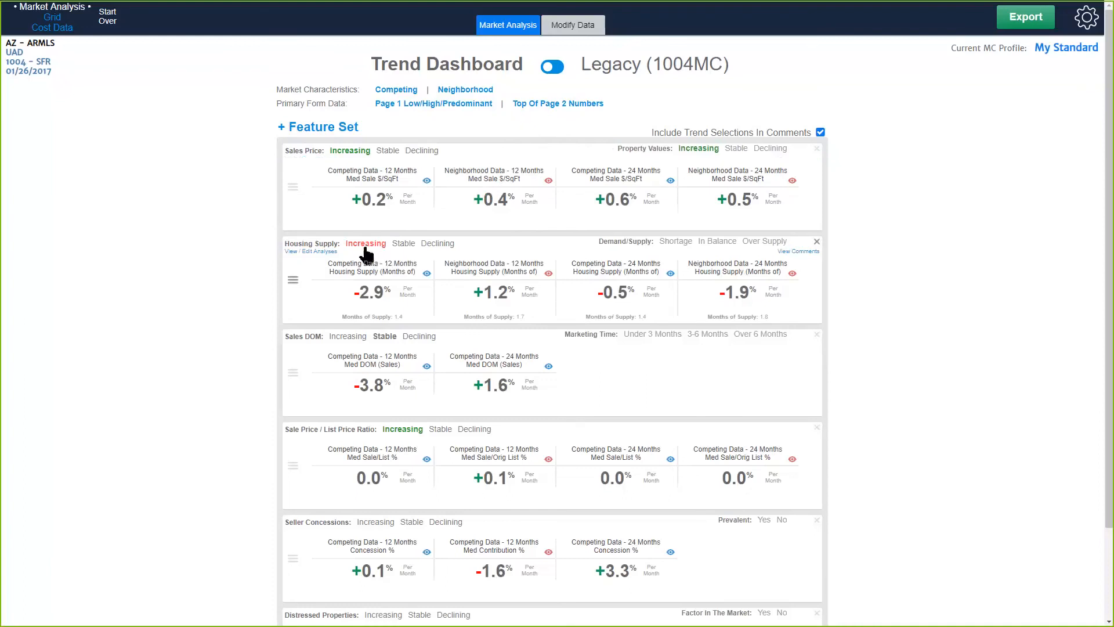
left_click(350, 336)
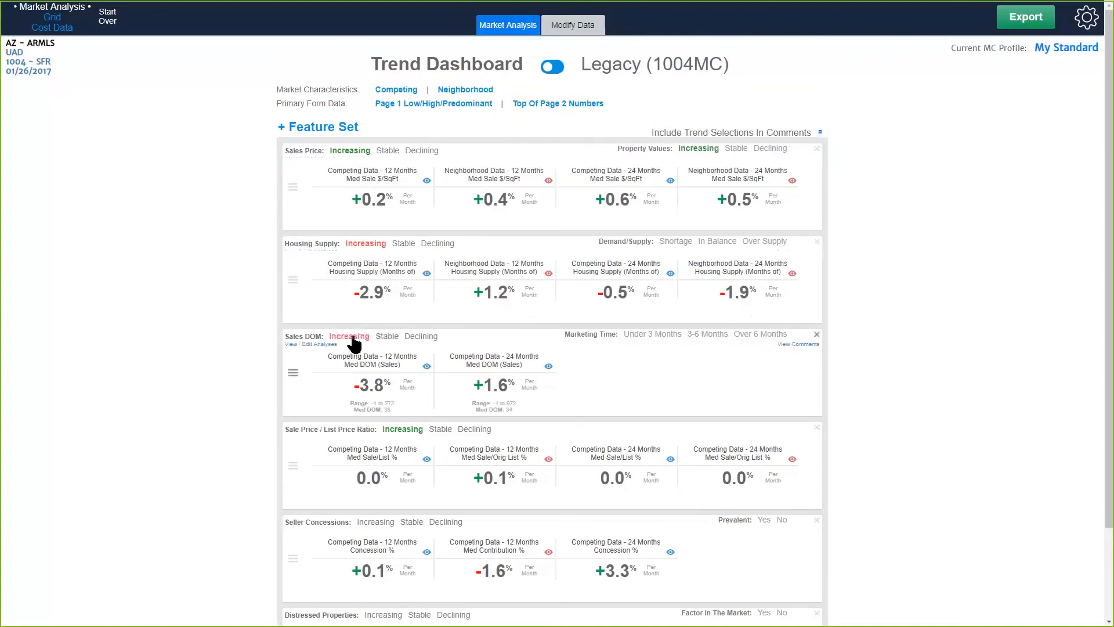
Mark the Seller Concessions and Distressed Properties trends as Declining.
scroll(423, 497, "down", 2)
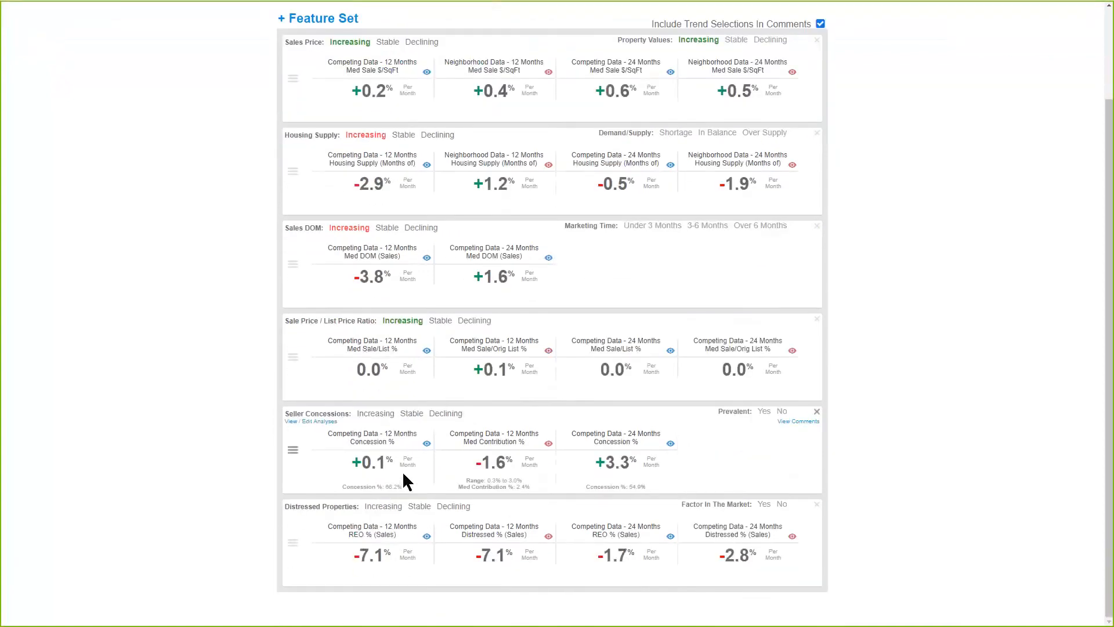
left_click(379, 416)
left_click(446, 417)
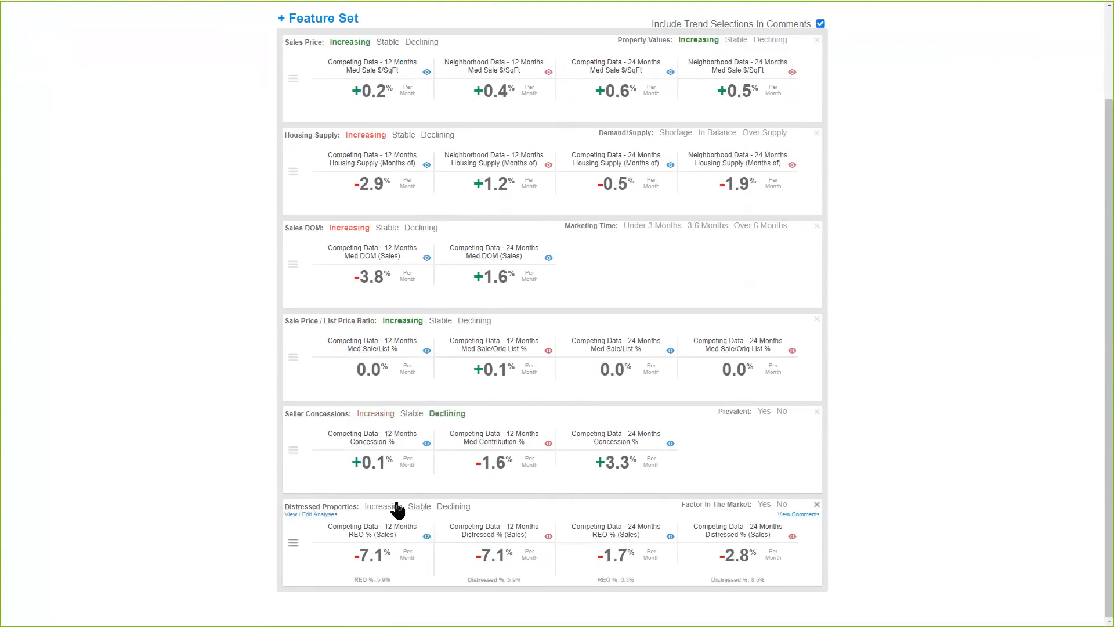
left_click(454, 509)
Review the trend selections across the dashboard and set Housing Supply to Stable.
scroll(411, 233, "up", 2)
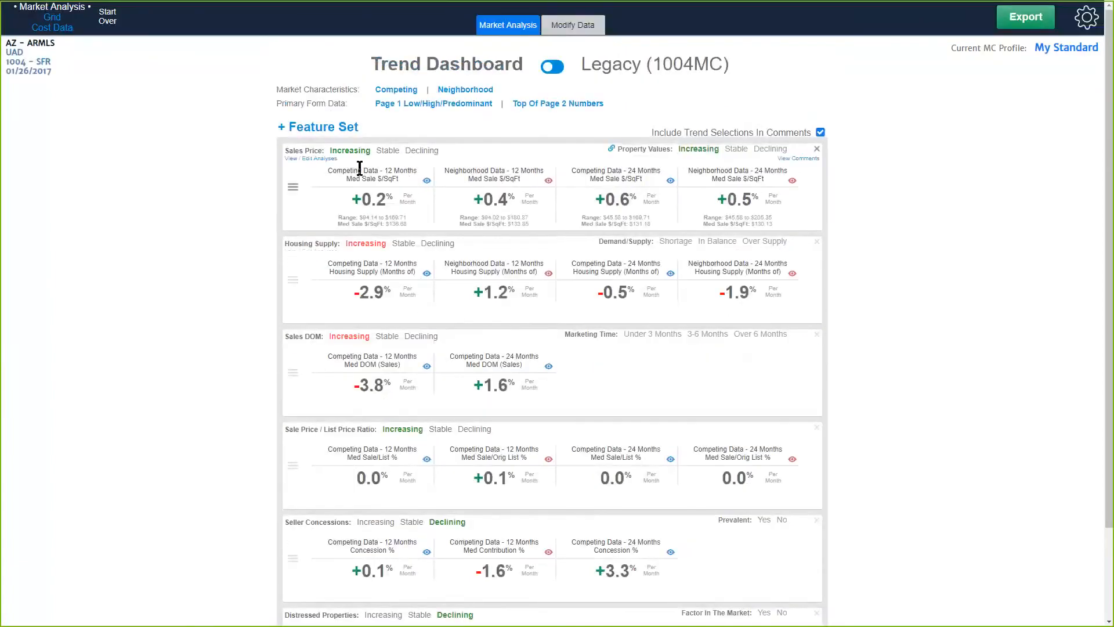
scroll(435, 348, "down", 2)
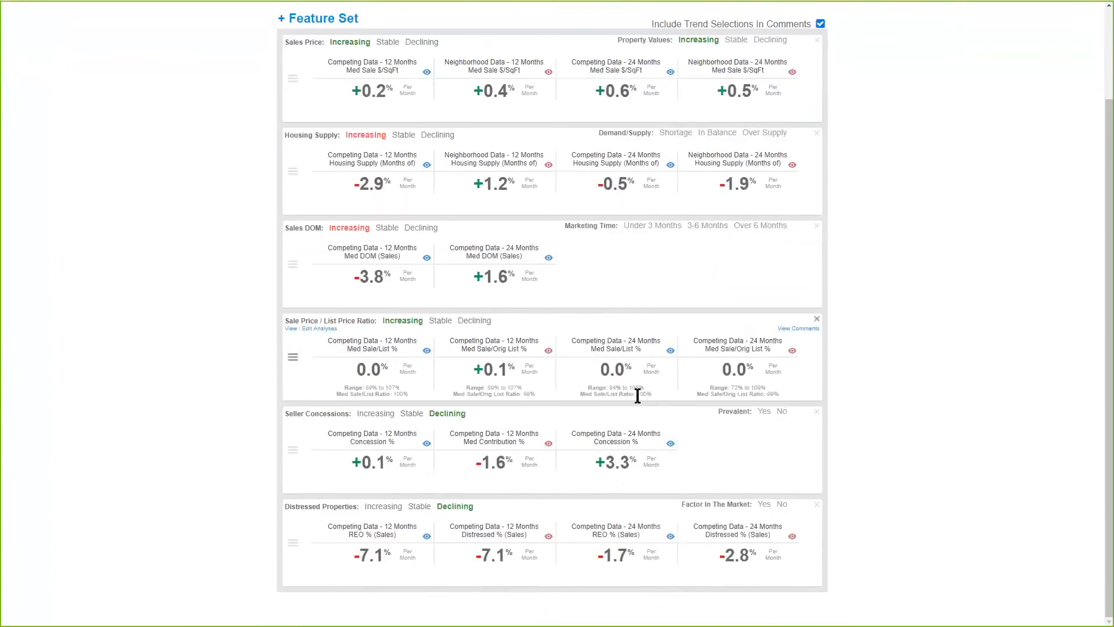
scroll(642, 388, "up", 2)
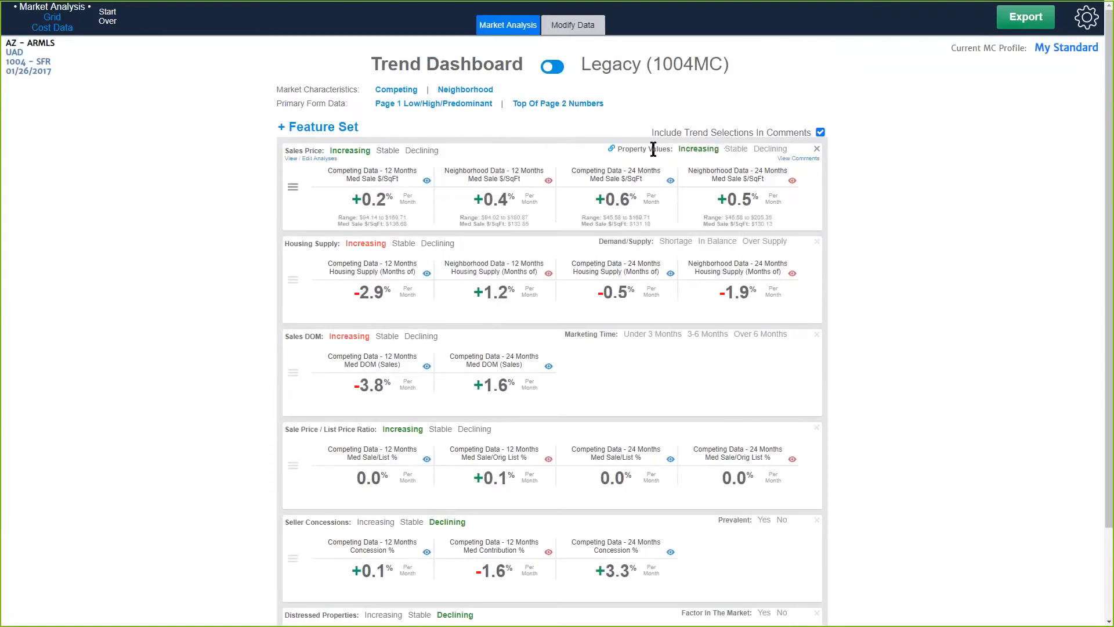
left_click(402, 245)
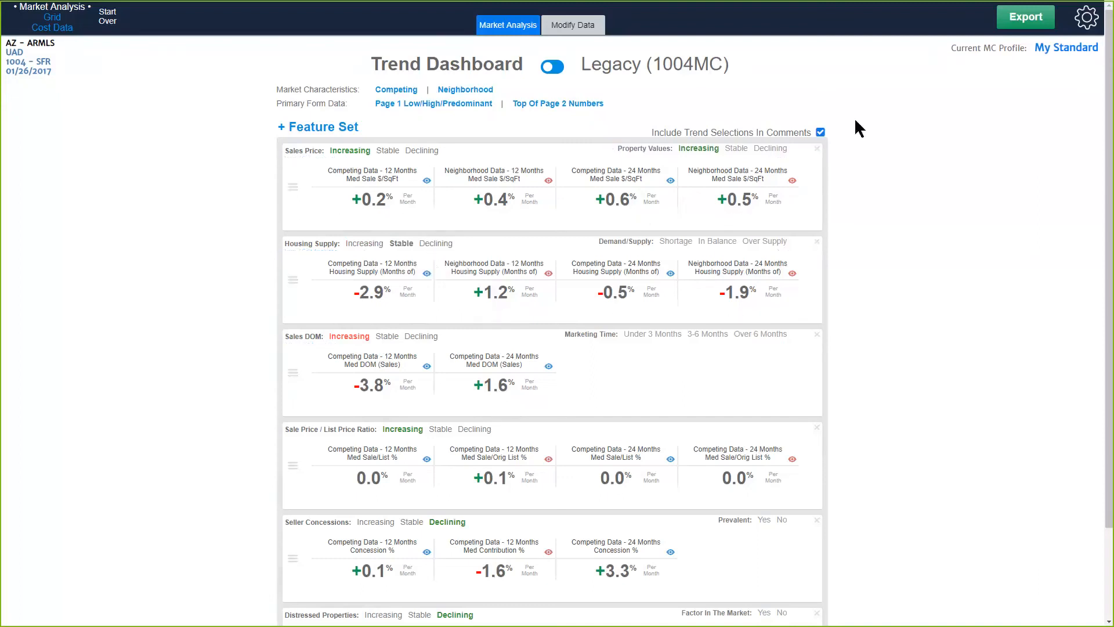
Check how the trend selections carry over to the Legacy (1004MC) form and its comments, and return to the Trend Dashboard.
left_click_drag(653, 132, 786, 131)
left_click(771, 128)
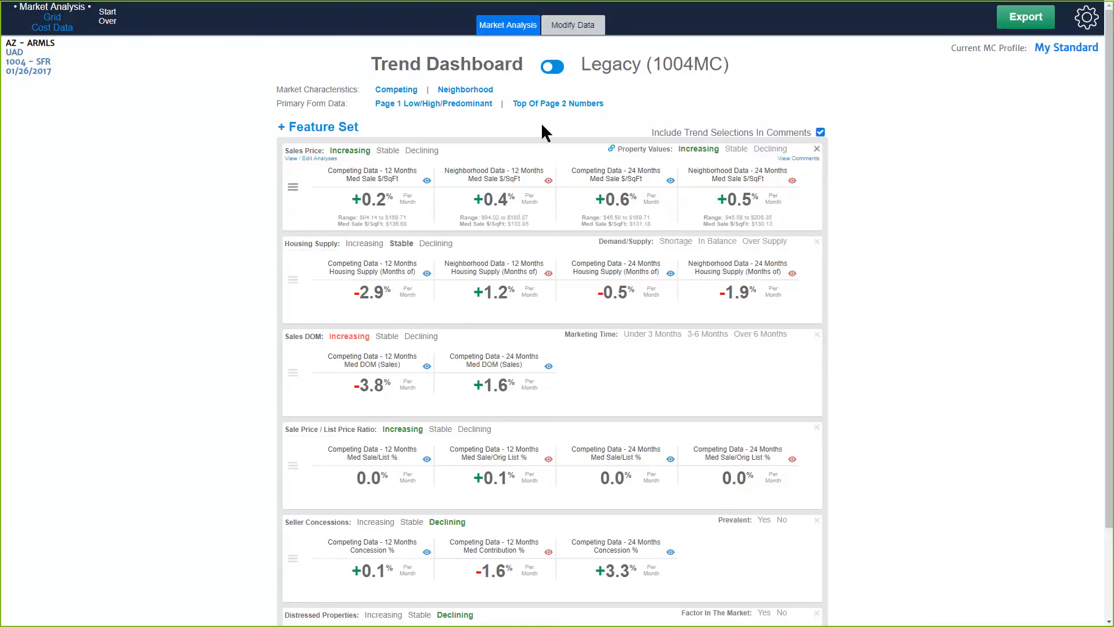
left_click(559, 69)
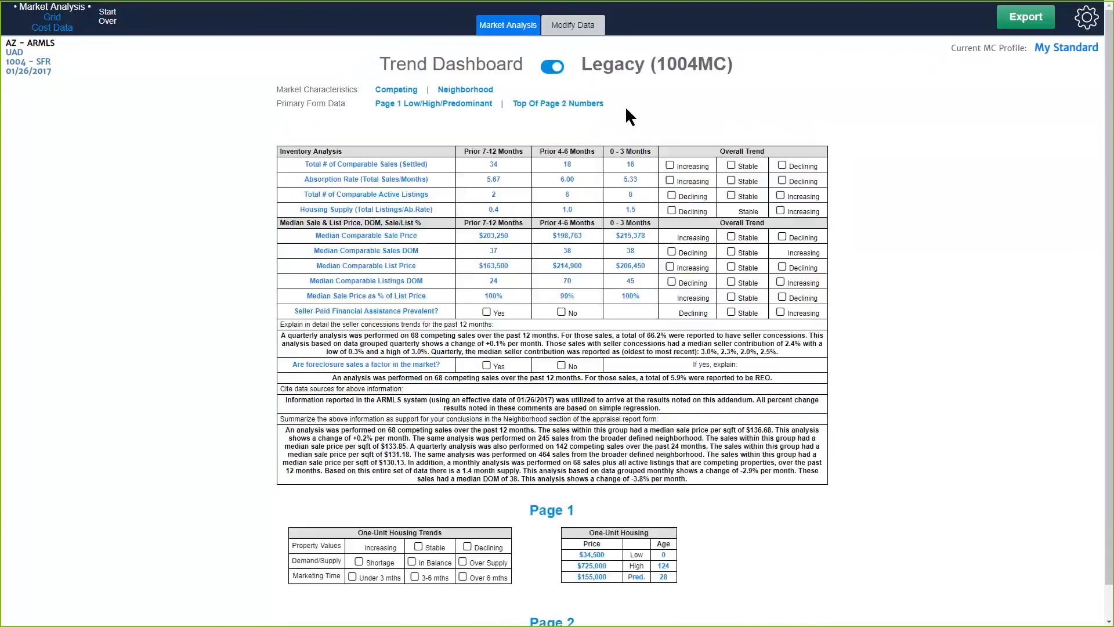
left_click(551, 68)
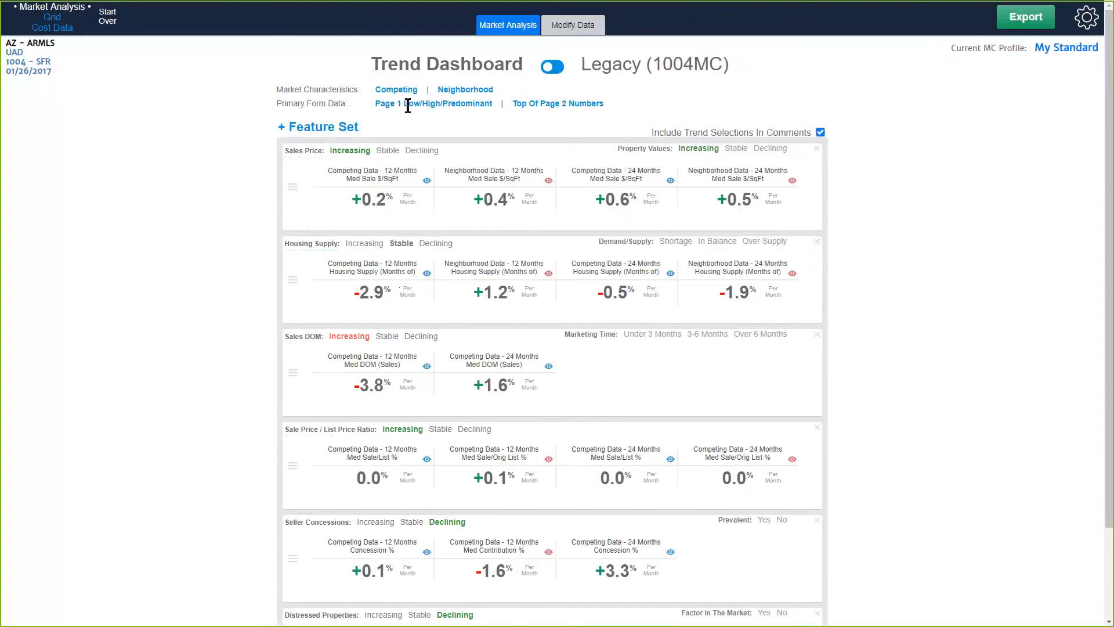
left_click_drag(377, 105, 500, 101)
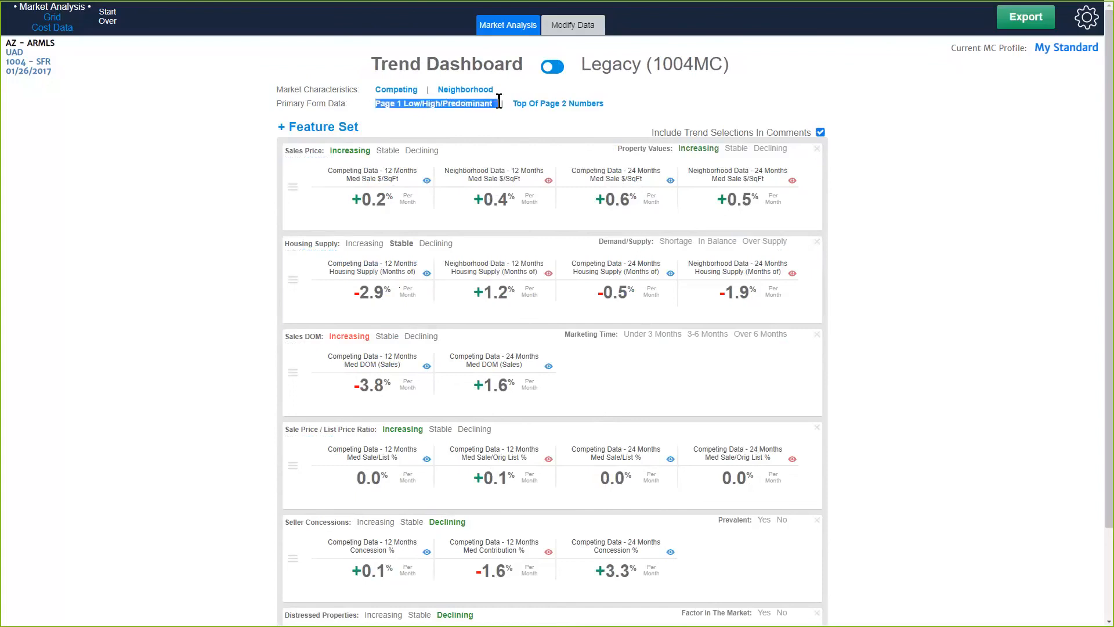
Switch to the Legacy (1004MC) form and open the Median Comparable Sale Price row's trend details.
left_click(472, 127)
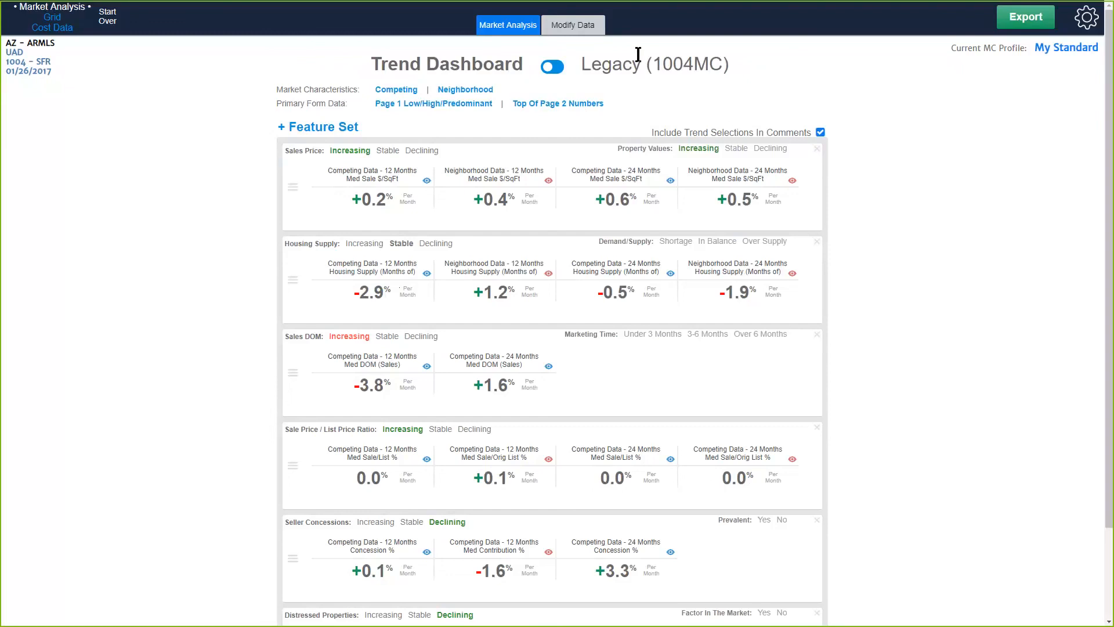
mouse_move(469, 94)
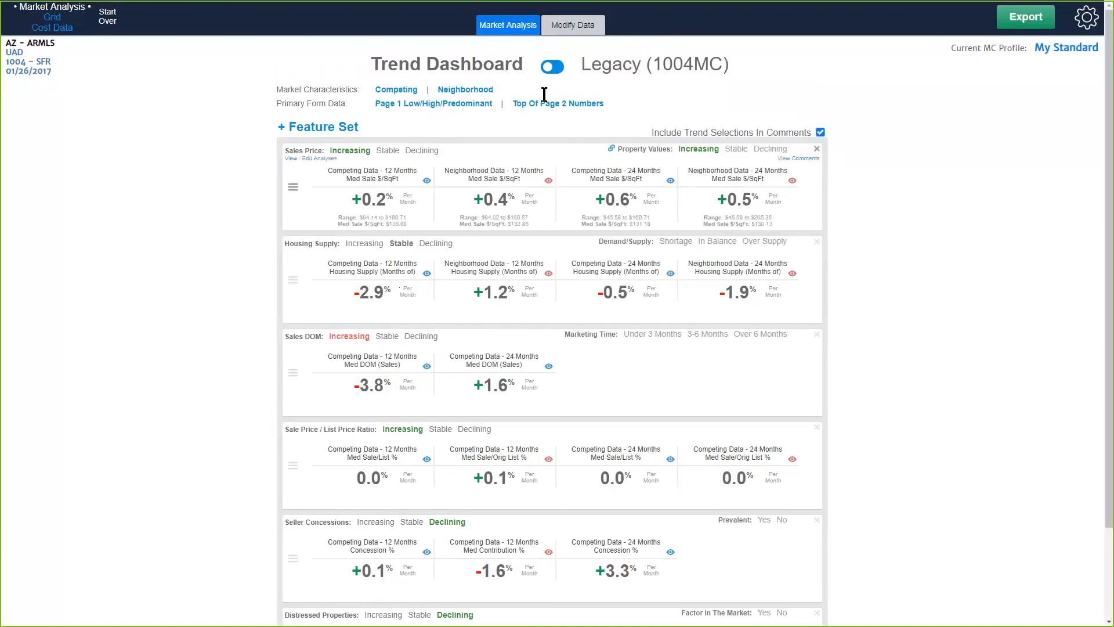
left_click(557, 67)
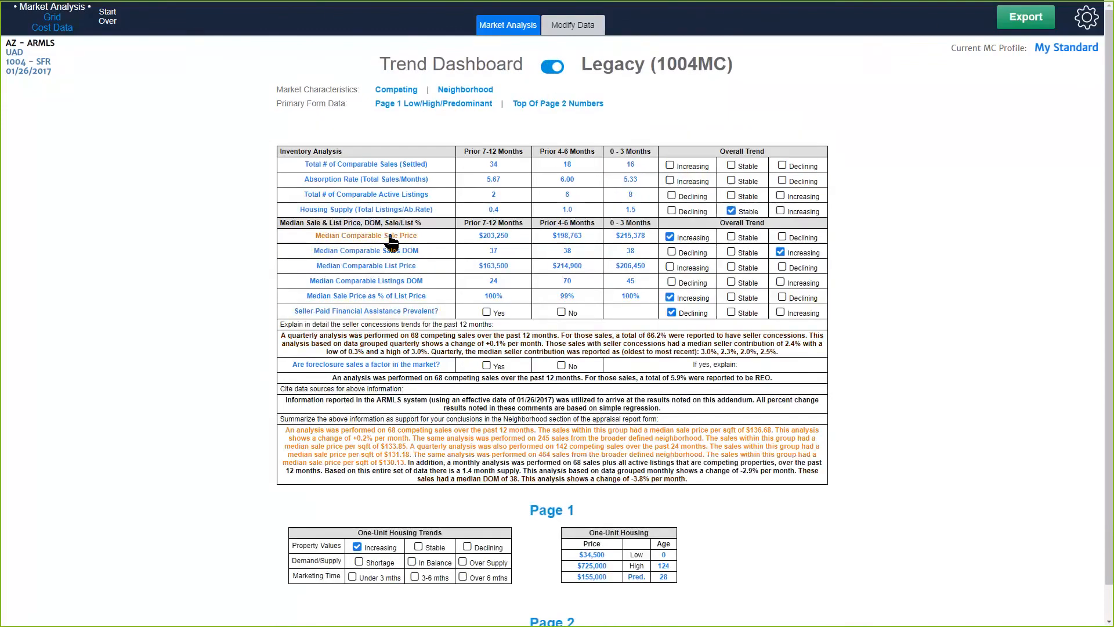
left_click(388, 237)
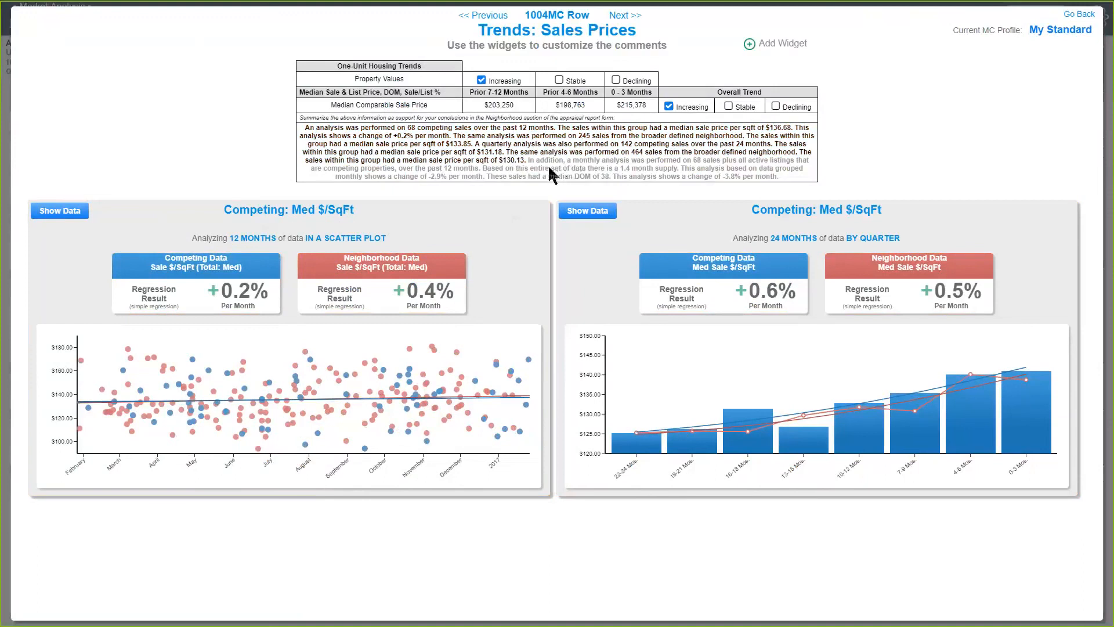
mouse_move(486, 239)
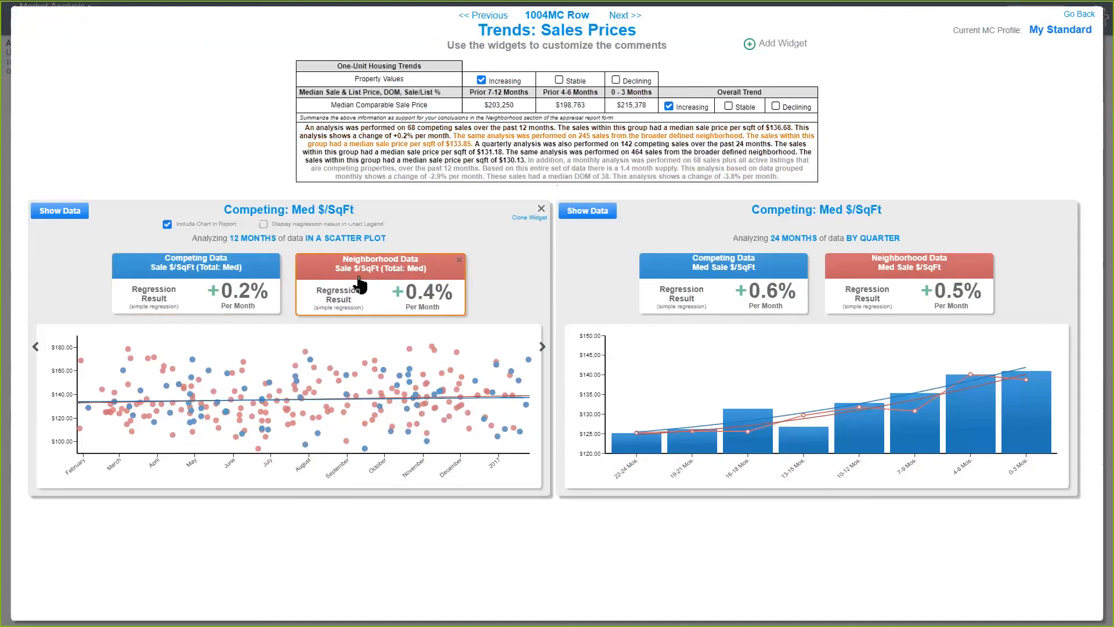
Exclude the 12-month Neighborhood Sale $/SqFt analysis from the comments, then include it again and leave its settings.
left_click(269, 276)
left_click(349, 284)
left_click(390, 287)
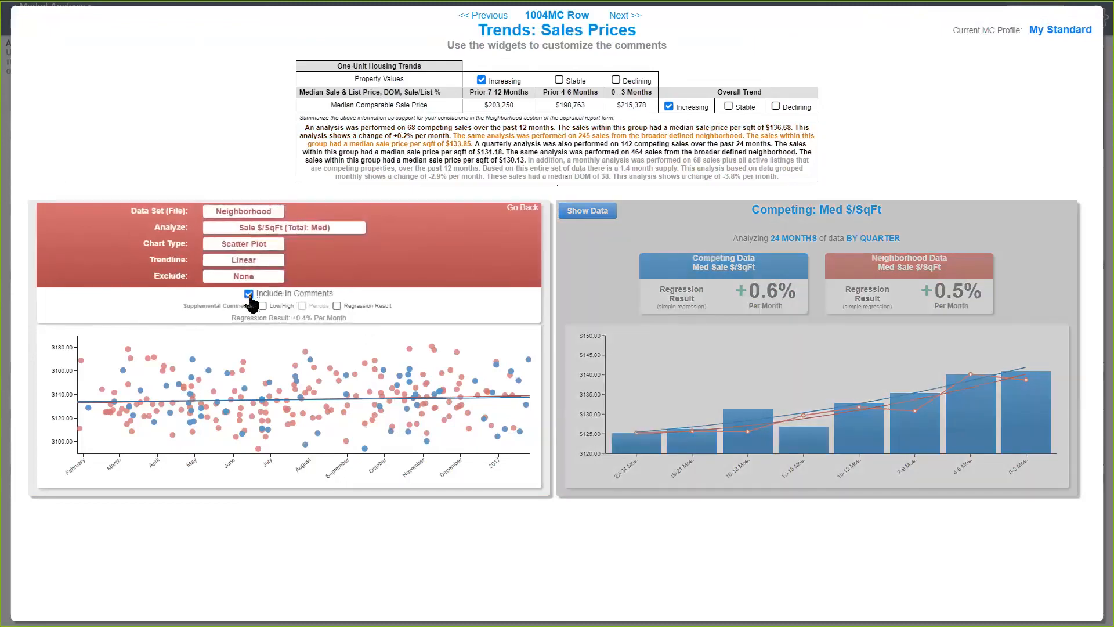
left_click(248, 294)
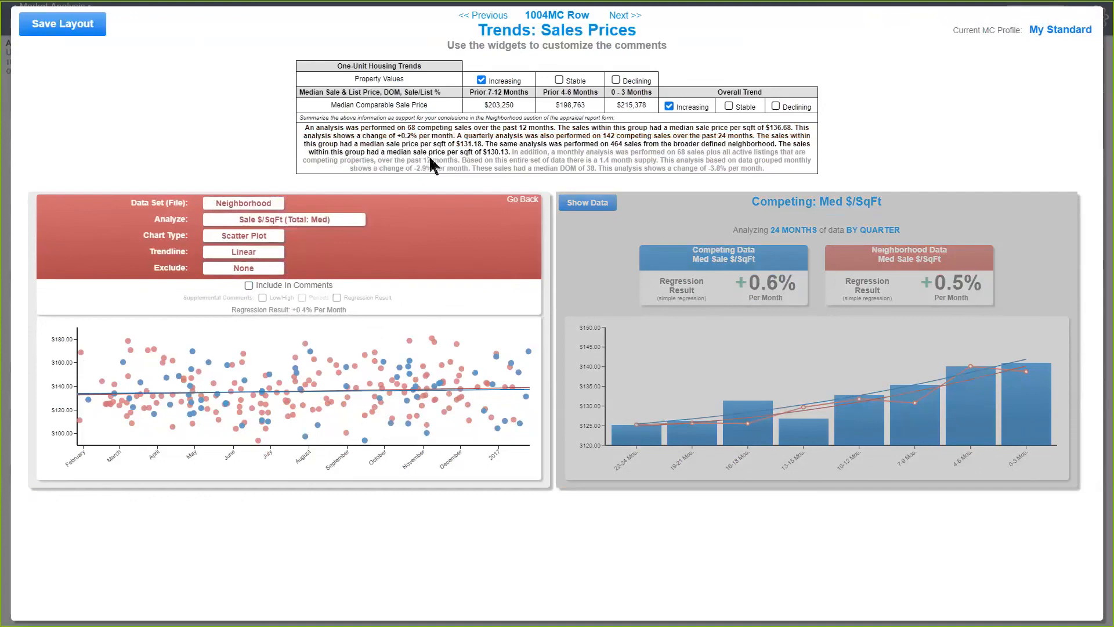
left_click(248, 285)
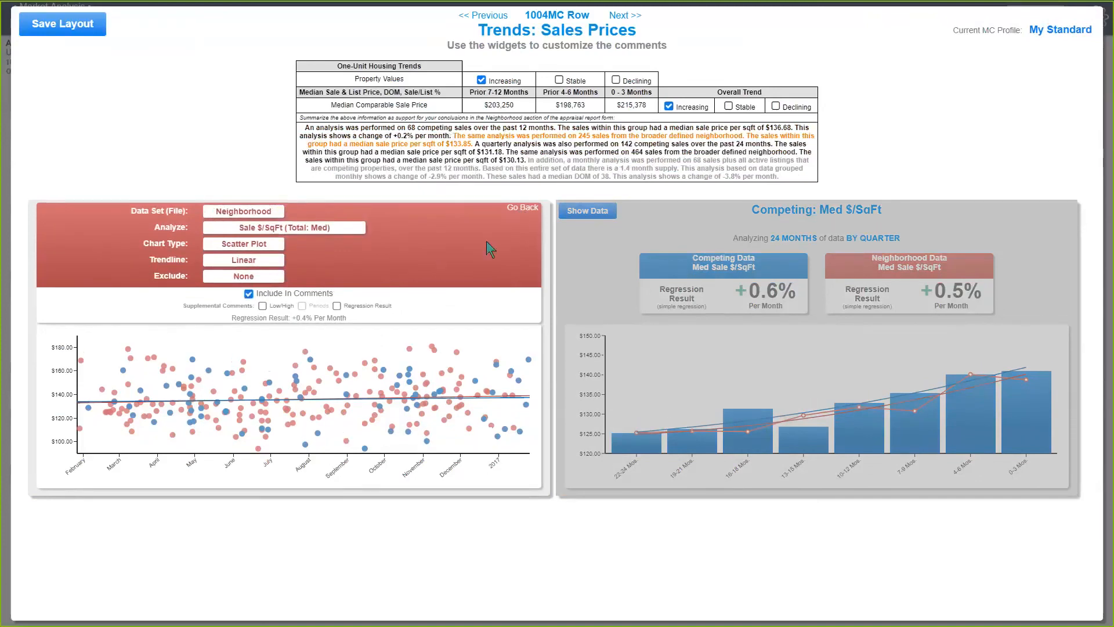
left_click(522, 208)
Exclude the 12-month Competing Sale $/SqFt (Total: Med) analysis from the comments and leave its settings.
left_click(200, 278)
left_click(249, 293)
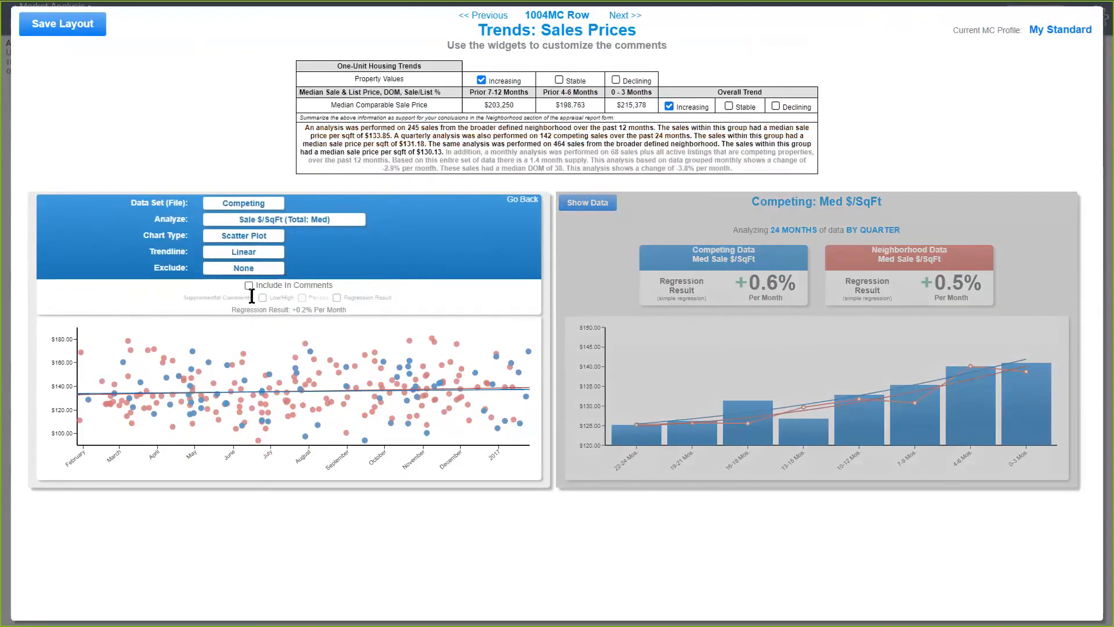
left_click(523, 200)
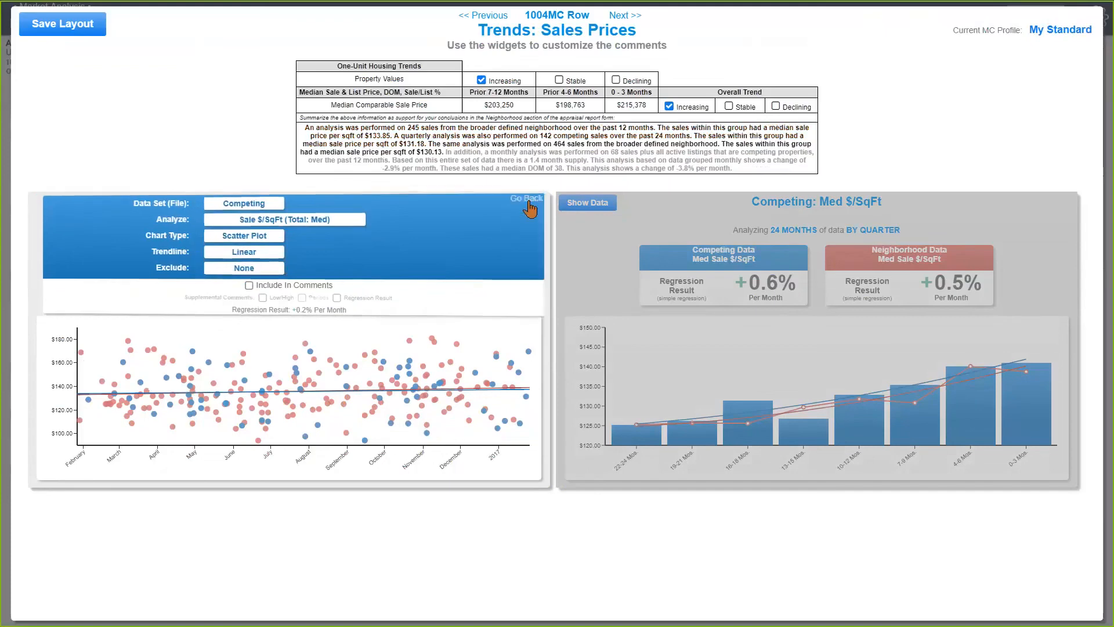